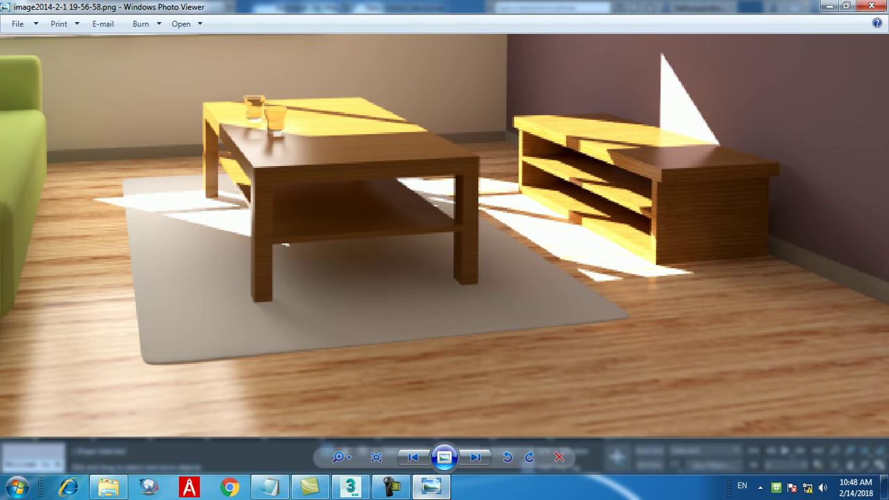
Make the selected open line around the room floor renderable in renderer and viewport, with a rectangular cross-section.
click(430, 486)
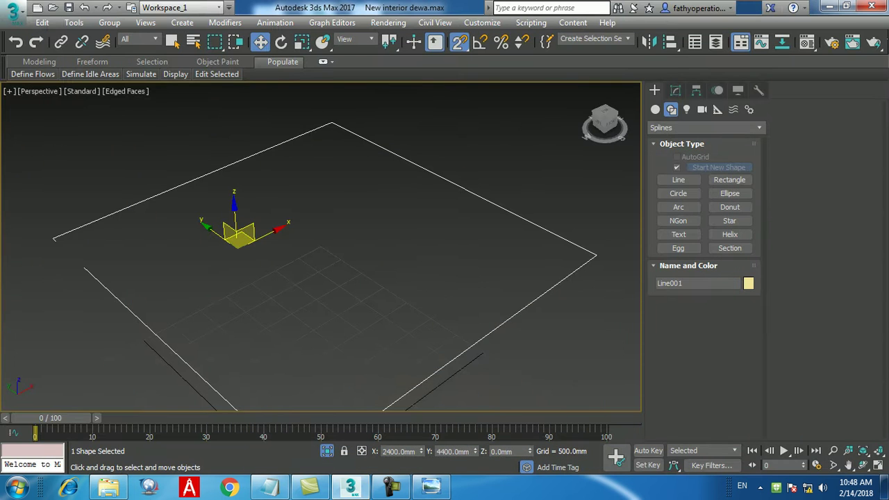
middle_drag(321, 264, 311, 227)
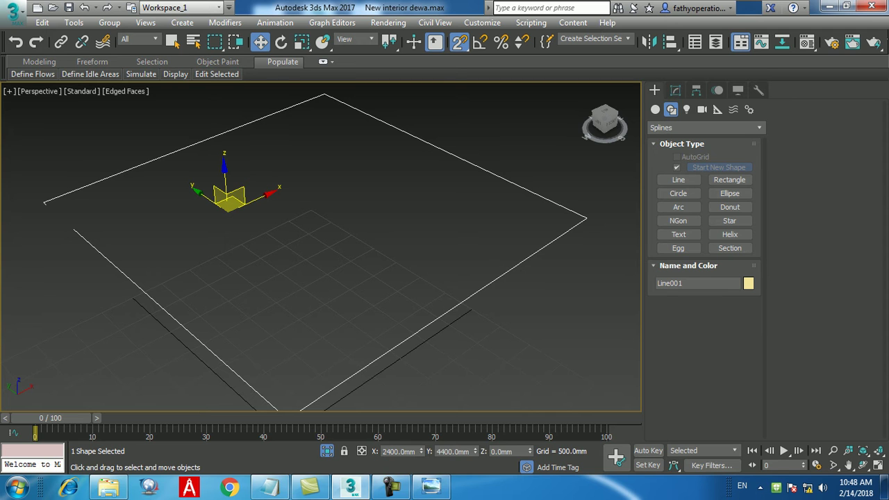
middle_drag(311, 211, 313, 211)
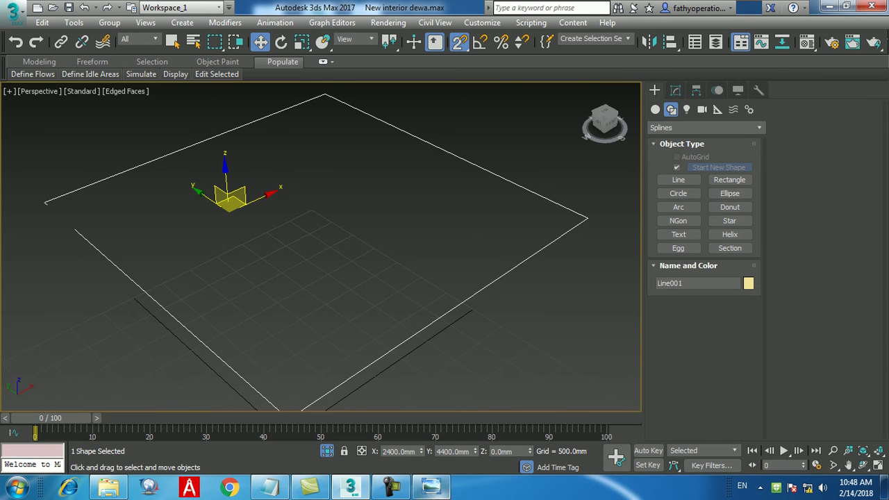
click(431, 487)
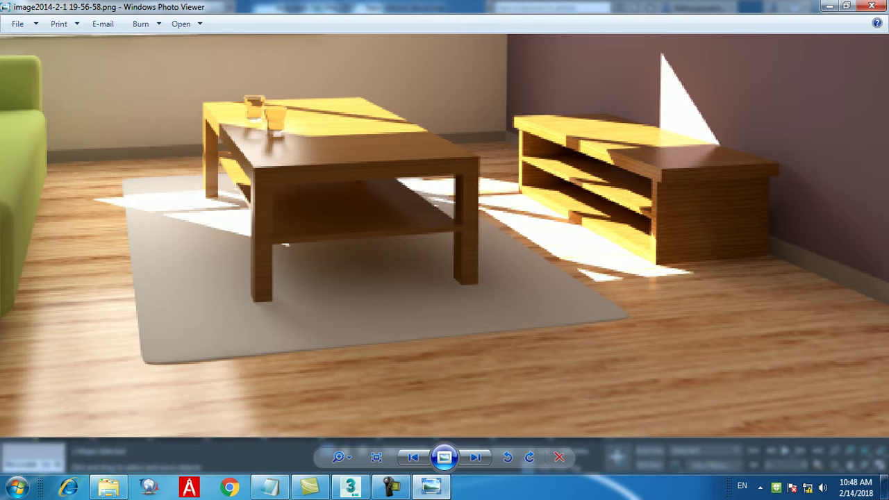
click(432, 486)
click(675, 90)
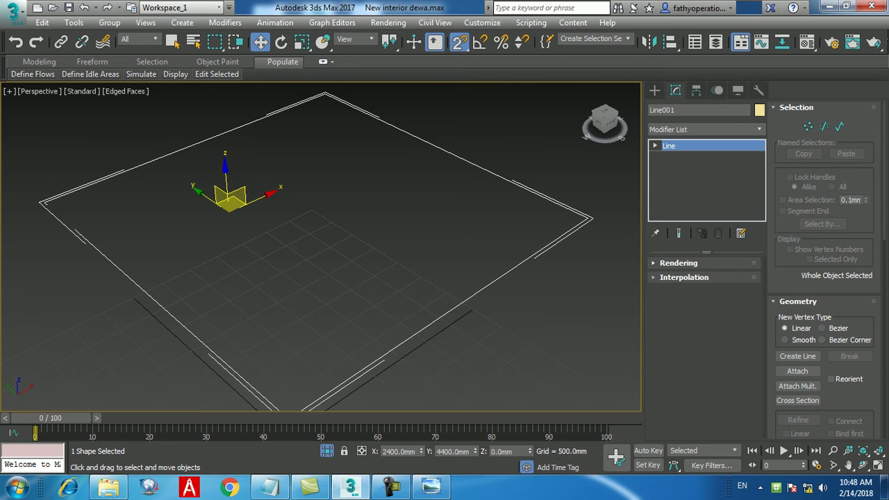
click(679, 263)
scroll(708, 347, up, 1)
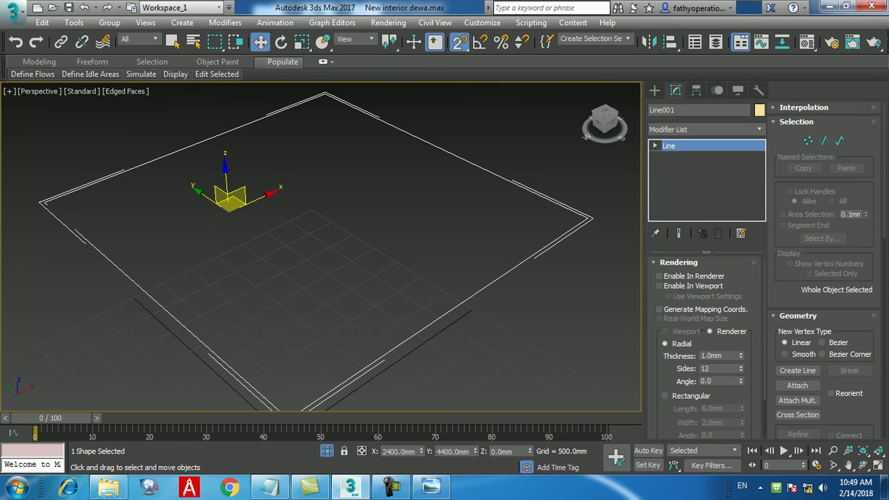
click(659, 276)
click(660, 285)
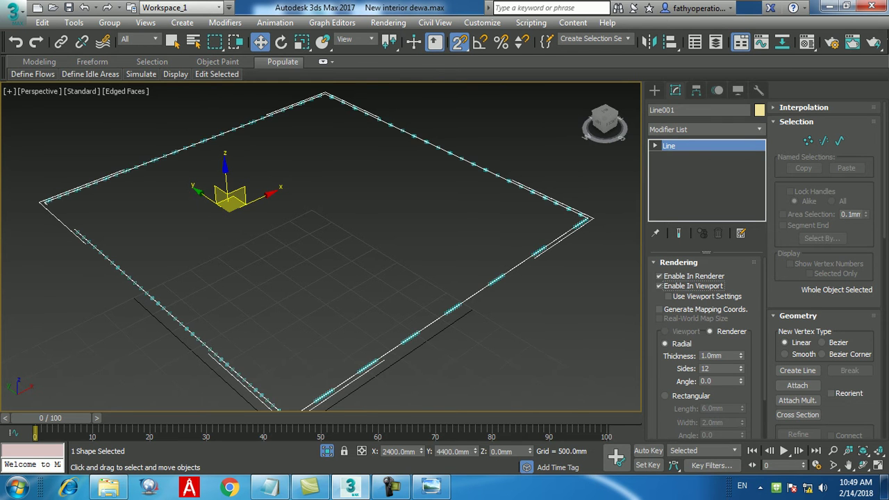
click(664, 395)
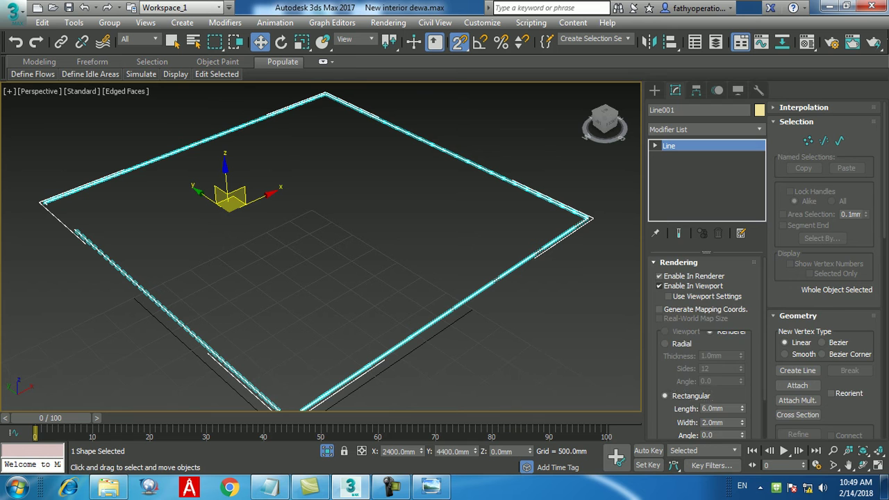
Set the line's rectangular cross-section to 30 mm length and 30 mm width.
click(678, 263)
click(679, 262)
scroll(684, 276, up, 1)
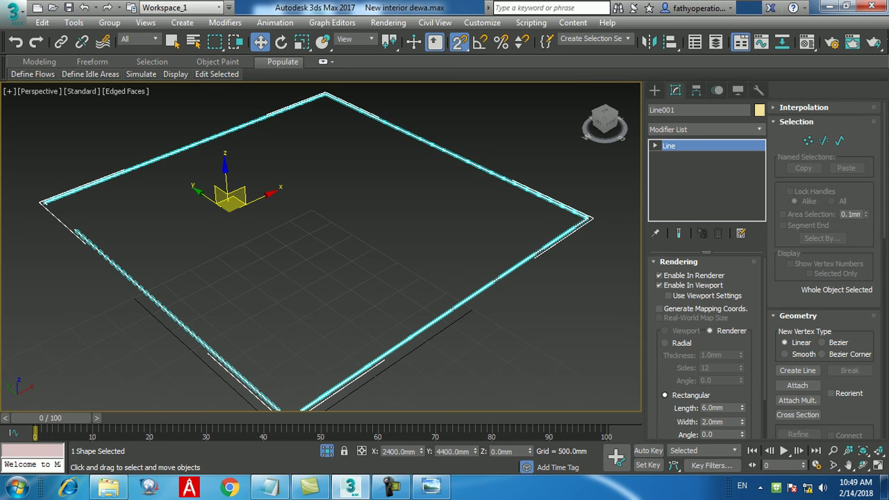
double_click(714, 407)
text(30)
key(Return)
key(Tab)
text(30)
key(Return)
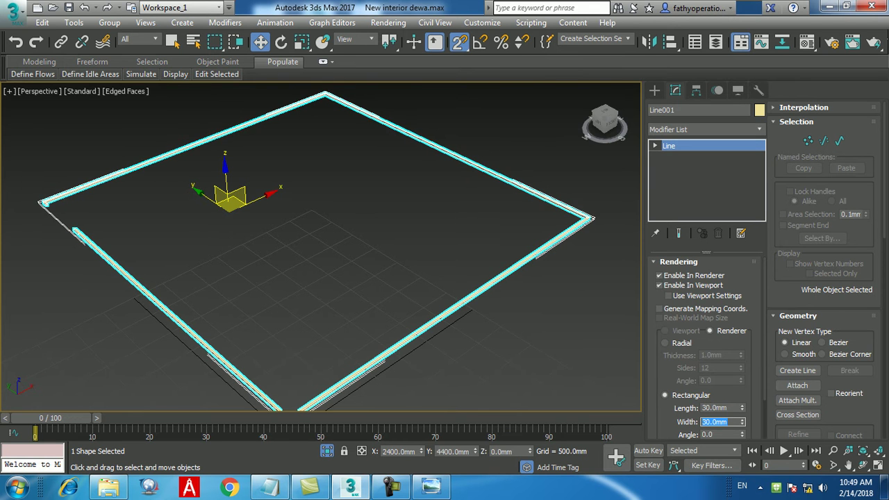
Increase the line's rectangular cross-section to 50 mm length and 50 mm width.
key(shift+Tab)
text(50)
key(Return)
key(Tab)
text(50)
key(Return)
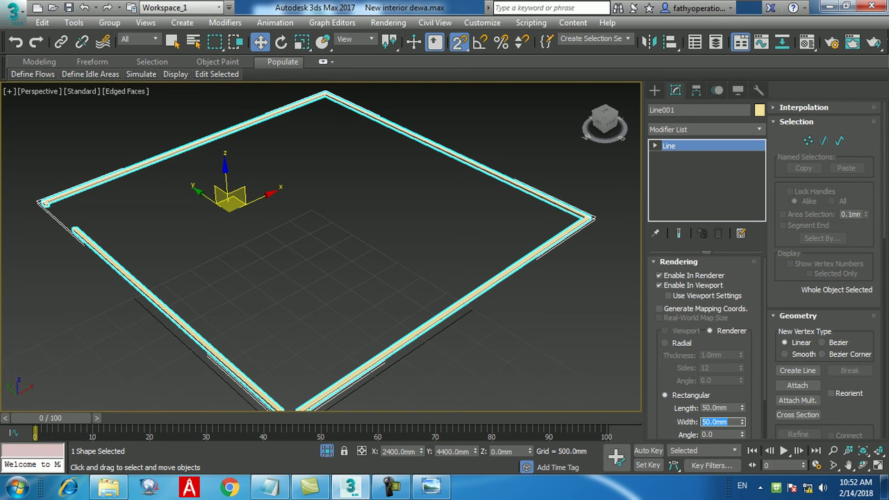
Check the skirting in the reference image and set the line's rectangular length and width to 100 mm each.
click(269, 488)
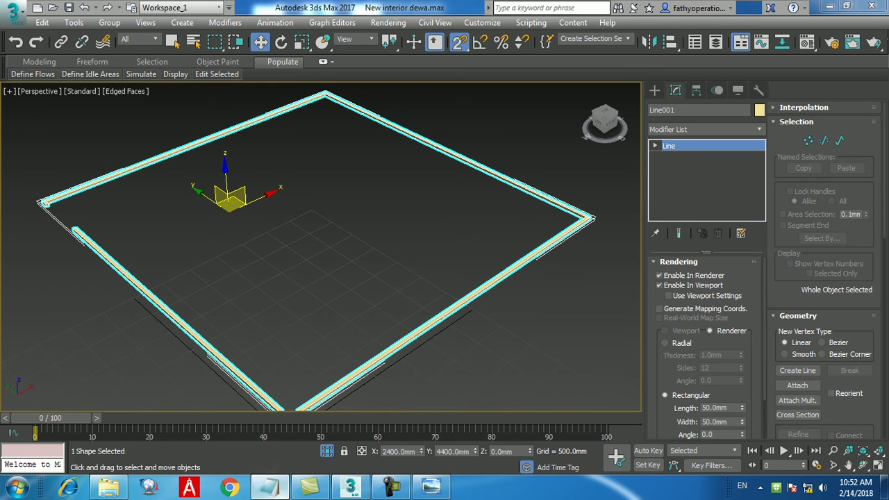
click(353, 489)
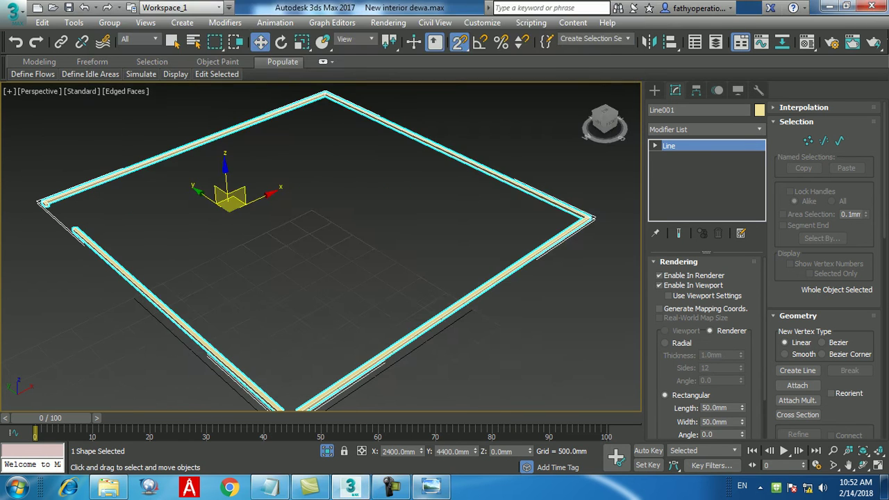
click(432, 489)
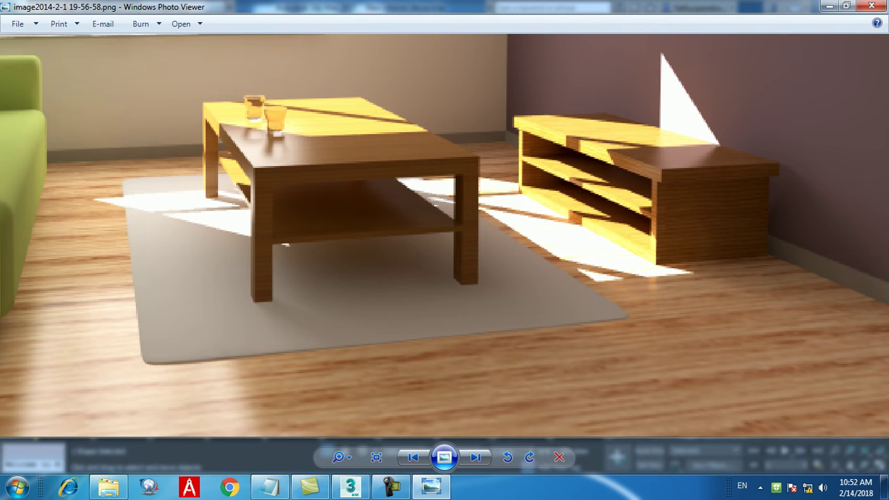
click(350, 486)
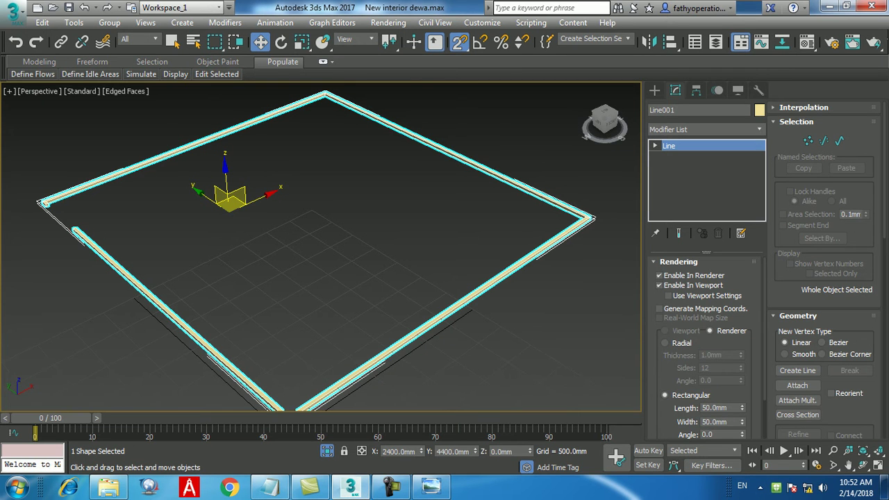
double_click(716, 409)
text(100)
key(Tab)
text(10)
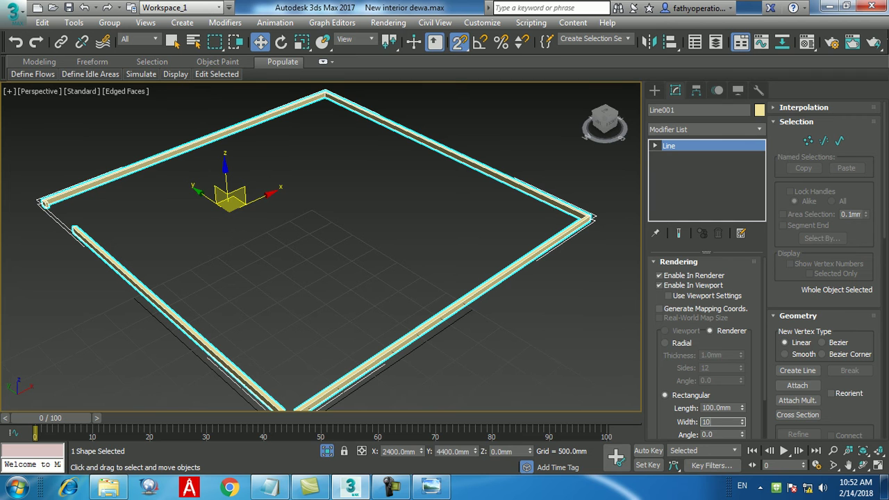
text(0)
key(Return)
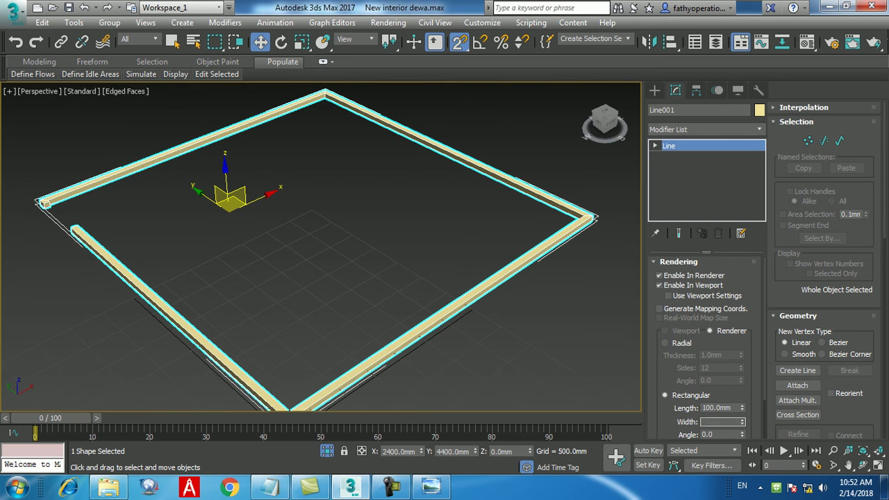
End the isolation of the skirting line to show the whole room, and clear the selection.
middle_drag(327, 257, 313, 244)
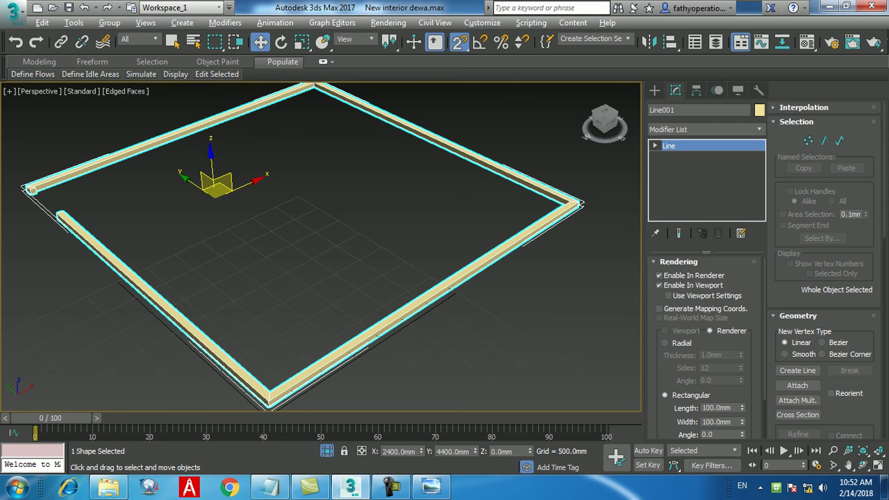
alt+middle_drag(320, 253, 295, 237)
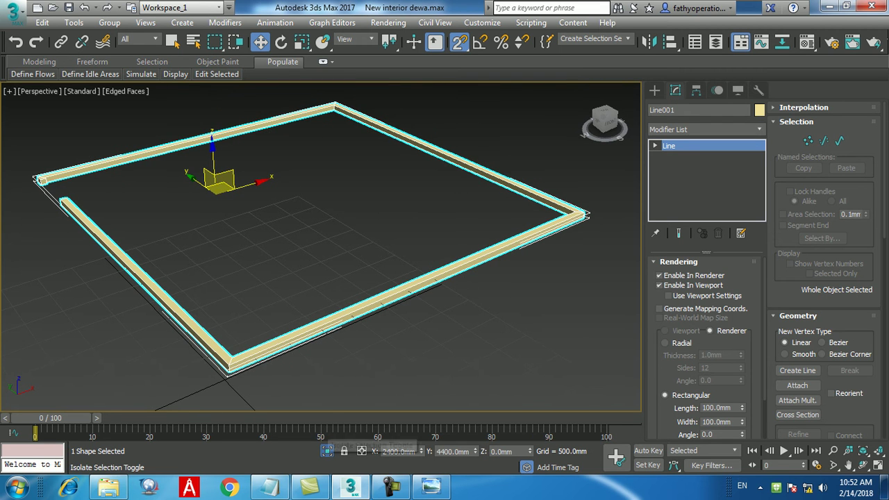
click(327, 451)
click(182, 389)
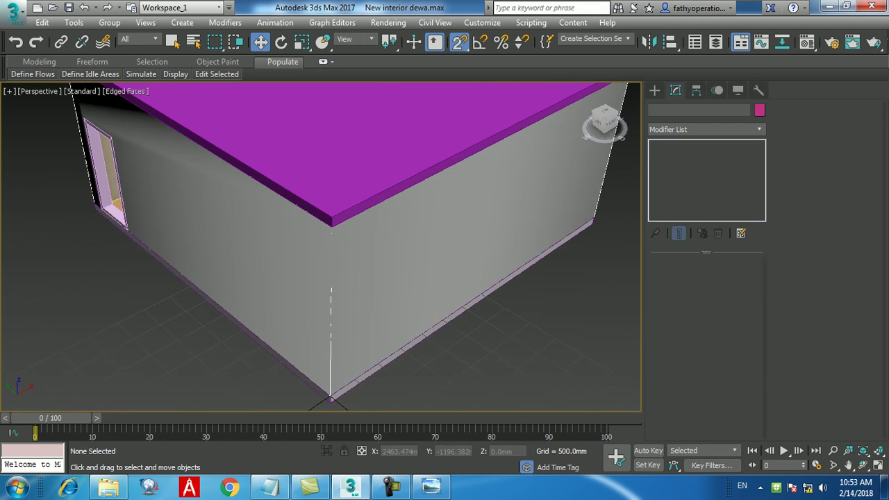
Select the skirting line through the door opening, add the room walls to the selection and isolate both.
alt+middle_drag(182, 399, 247, 383)
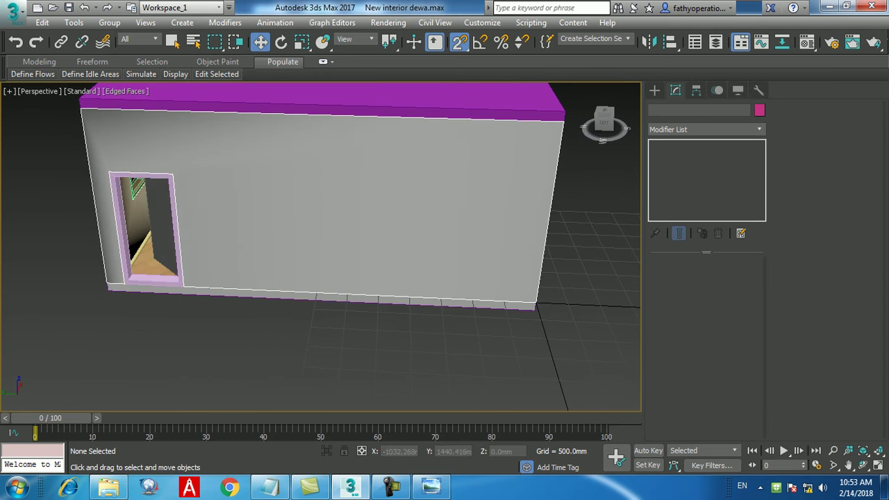
scroll(134, 282, up, 6)
scroll(216, 270, up, 2)
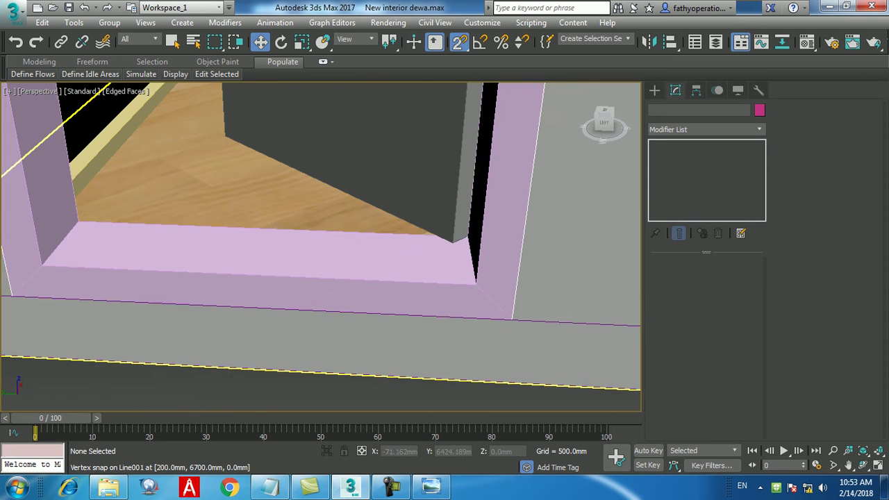
click(99, 152)
scroll(319, 243, down, 10)
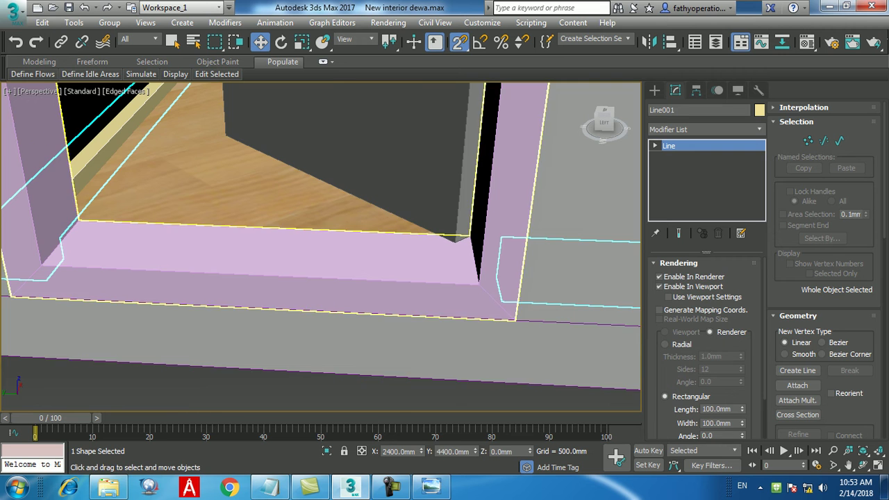
alt+middle_drag(334, 236, 396, 235)
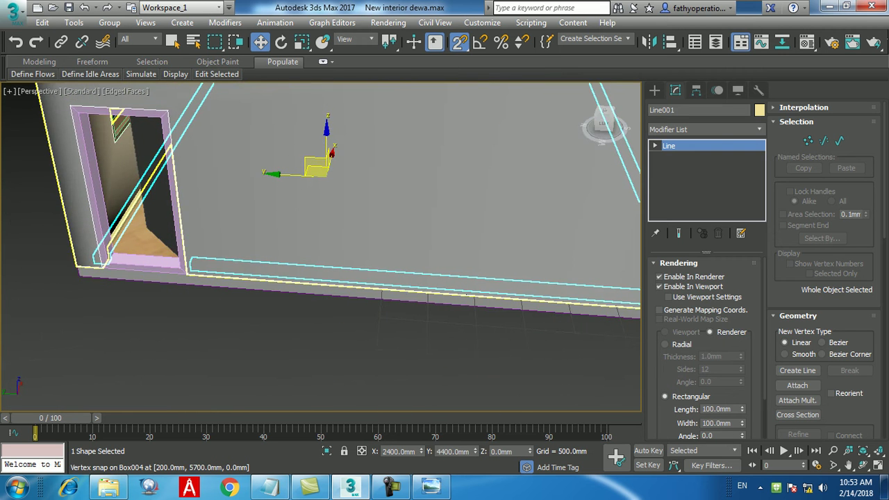
ctrl+click(347, 222)
key(alt+q)
Examine how the skirting meets the inner walls, the room corners and the door opening.
alt+middle_drag(347, 222, 243, 261)
click(250, 271)
scroll(250, 250, up, 5)
middle_drag(268, 198, 275, 258)
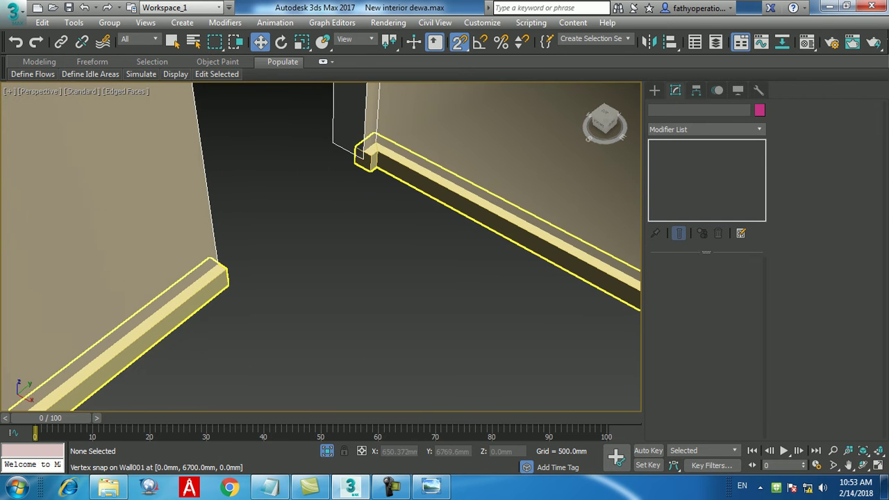
scroll(363, 231, down, 3)
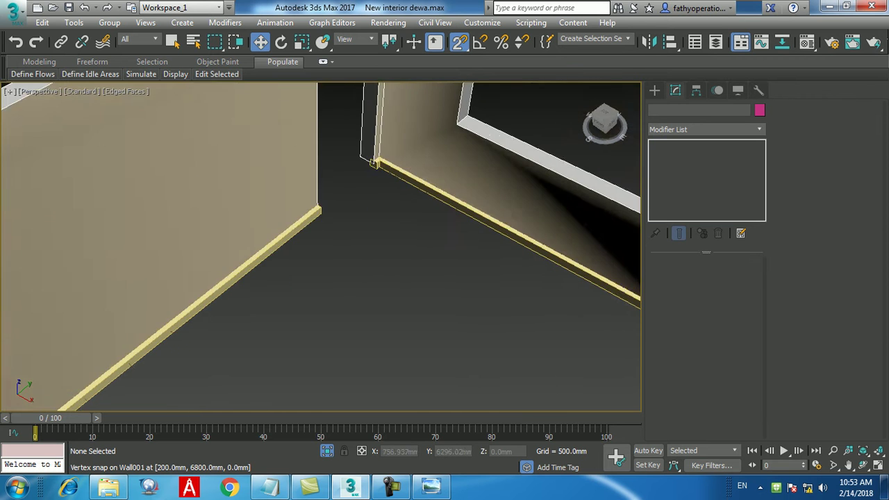
scroll(362, 230, down, 6)
alt+middle_drag(362, 230, 393, 243)
scroll(403, 193, up, 5)
key(z)
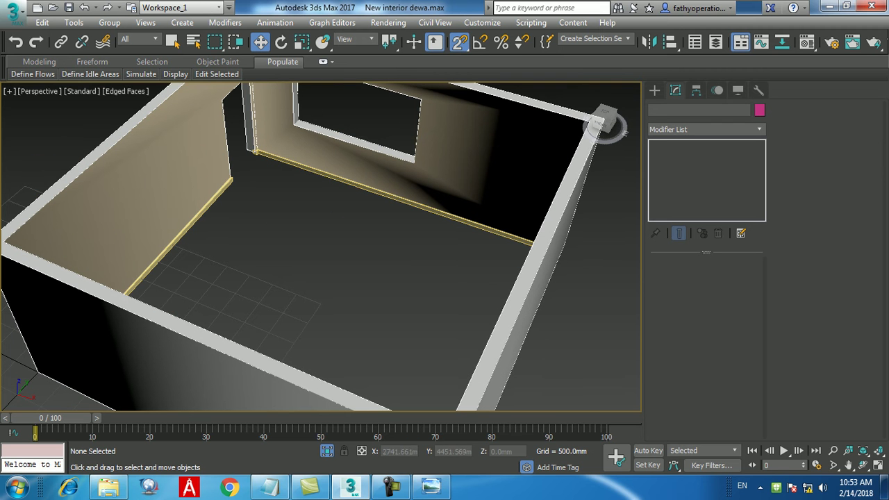
right_click(304, 251)
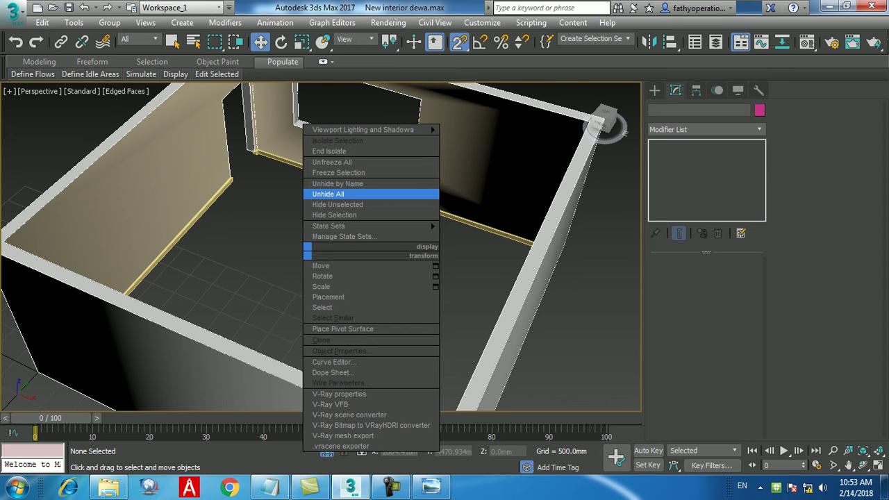
click(288, 295)
alt+middle_drag(288, 296, 432, 295)
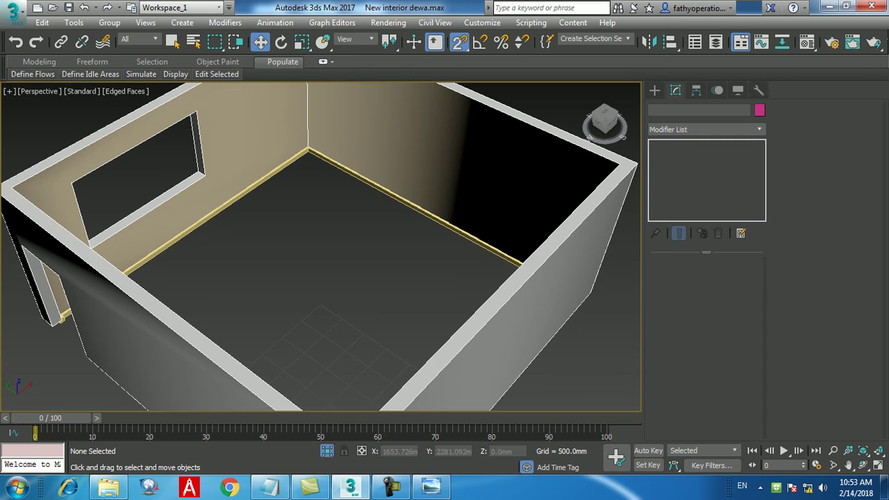
End the isolation of walls and skirting, and check the whole room in the reference image.
click(327, 451)
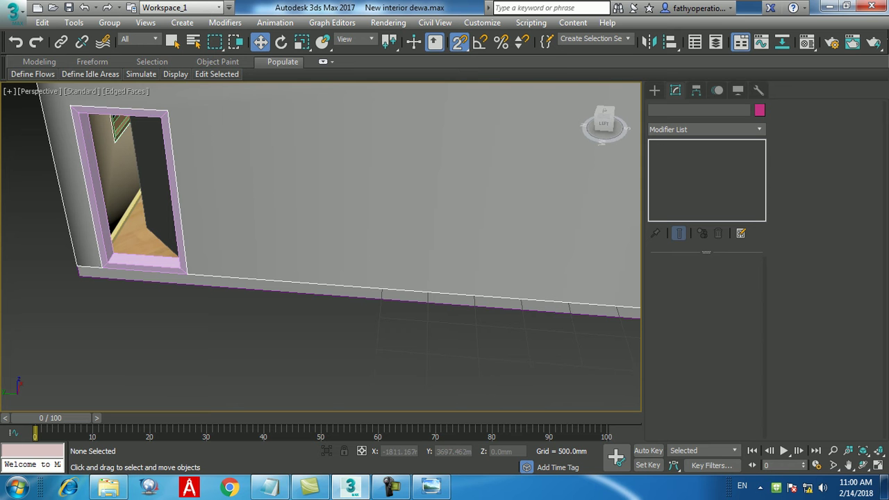
click(433, 489)
scroll(445, 236, down, 5)
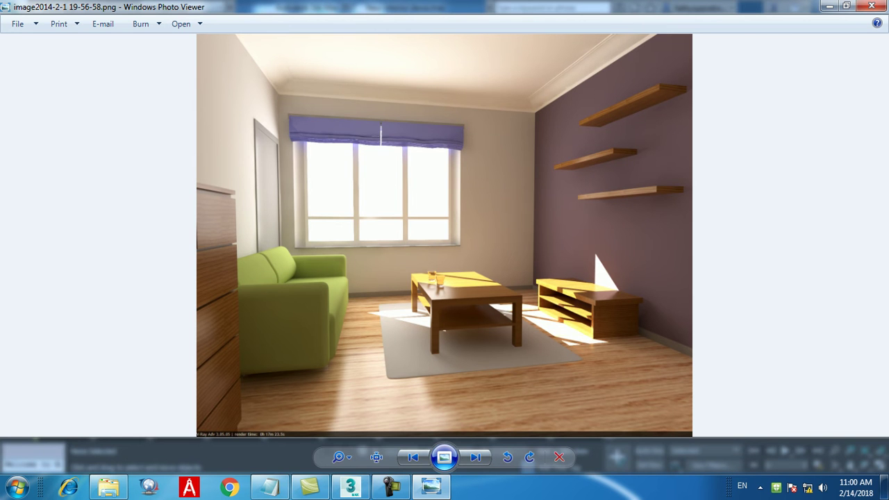
click(432, 487)
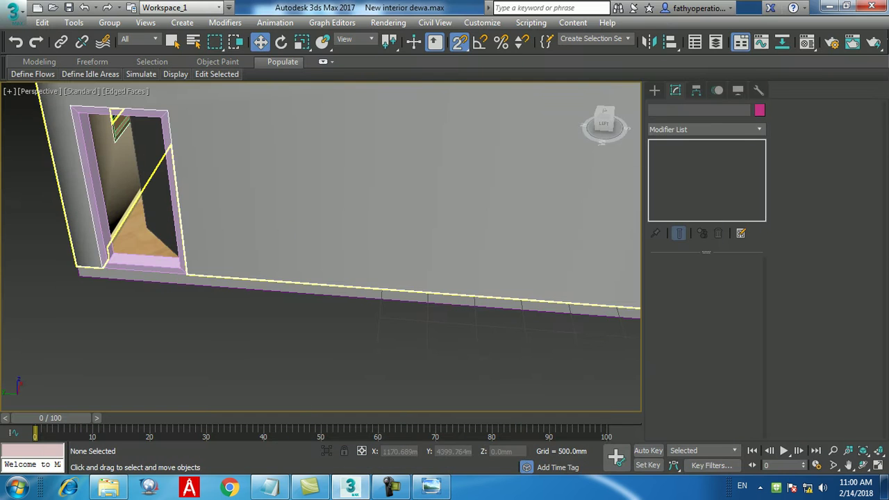
Isolate the room walls and show them in a maximized Top viewport.
scroll(338, 336, down, 6)
alt+middle_drag(337, 336, 329, 306)
scroll(338, 301, up, 4)
click(338, 301)
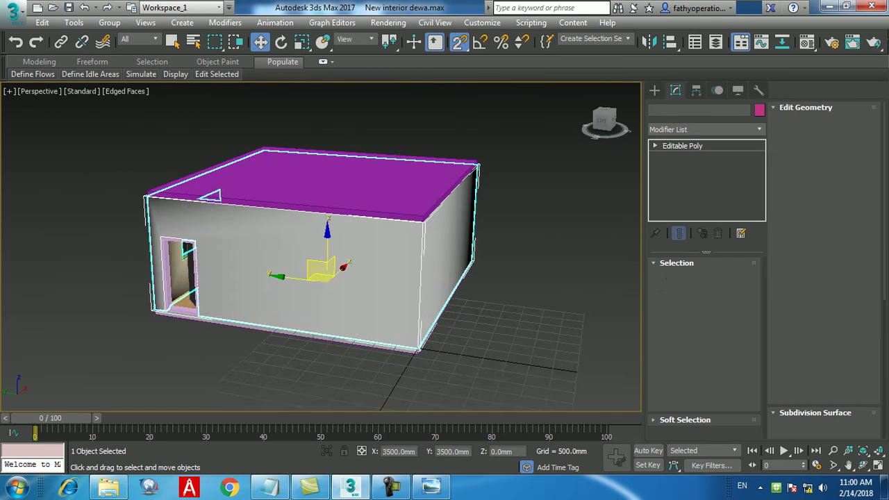
key(alt+q)
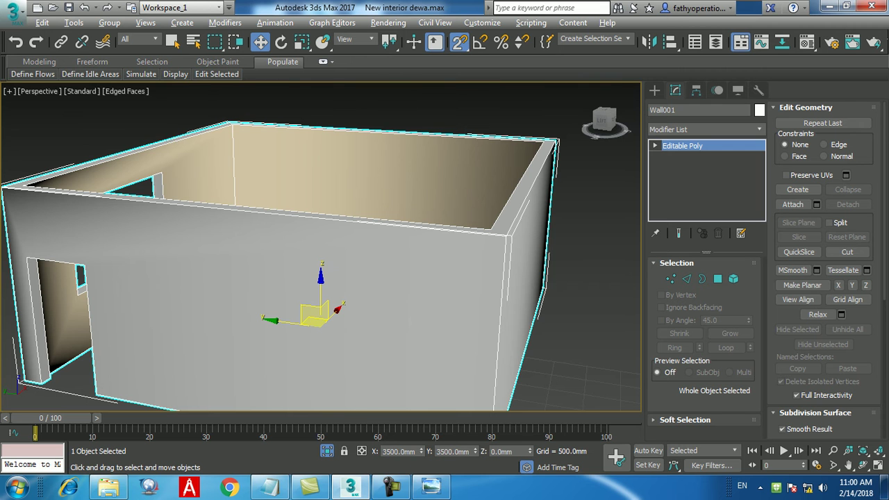
key(alt+w)
key(alt+w)
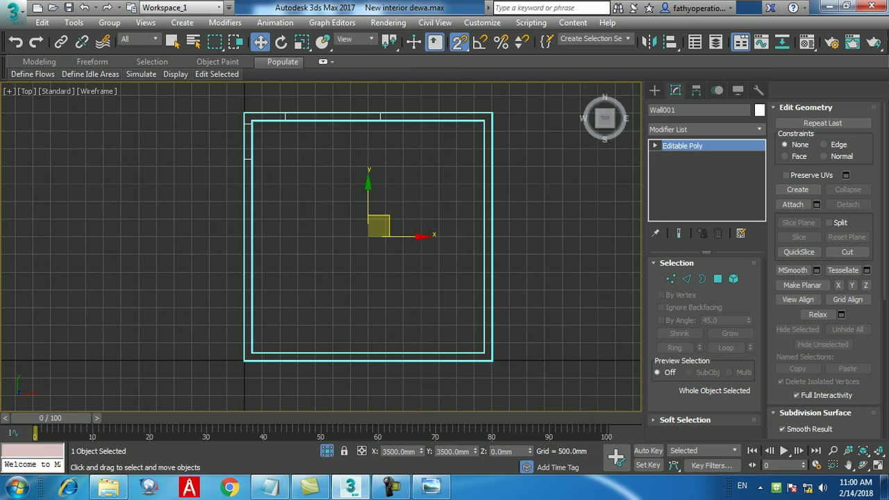
Draw a 6600 x 6600 mm rectangle in the Top view, snapped to opposite inner corners of the room walls.
click(655, 90)
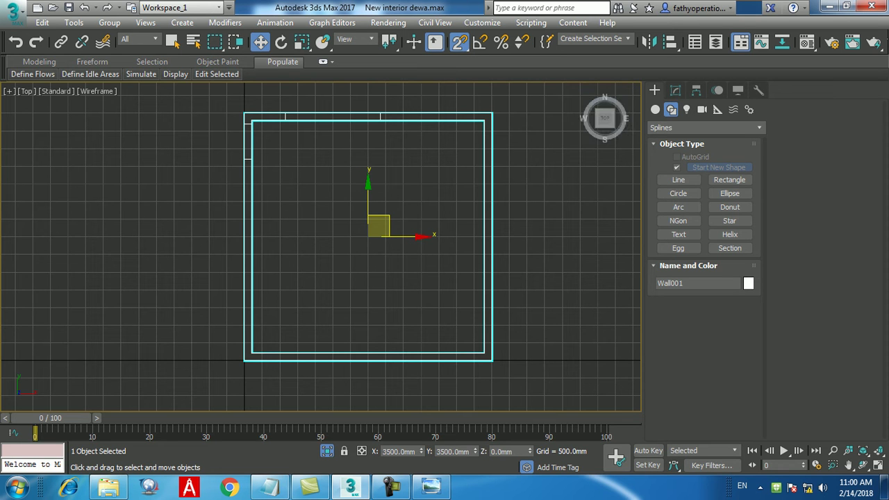
click(729, 180)
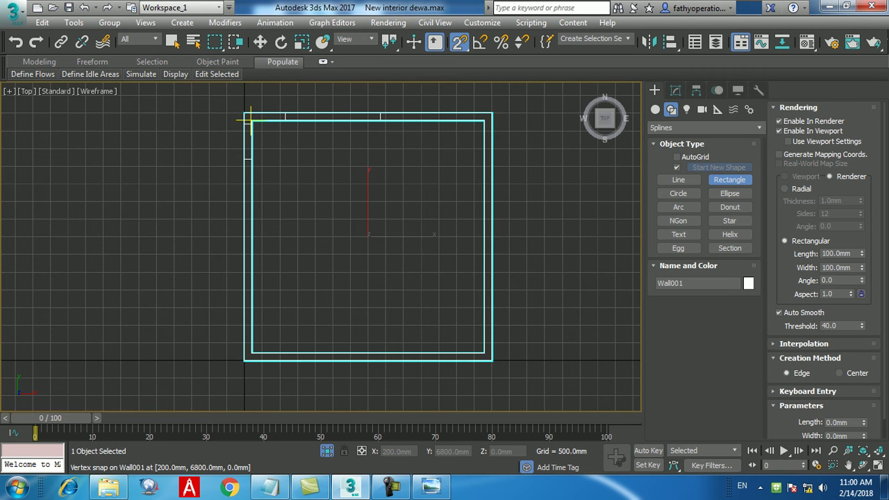
scroll(251, 120, up, 5)
drag(224, 141, 448, 325)
scroll(401, 301, down, 2)
scroll(387, 299, down, 5)
middle_drag(448, 326, 376, 205)
drag(376, 205, 453, 317)
scroll(414, 283, up, 2)
middle_drag(240, 187, 247, 202)
scroll(247, 202, down, 1)
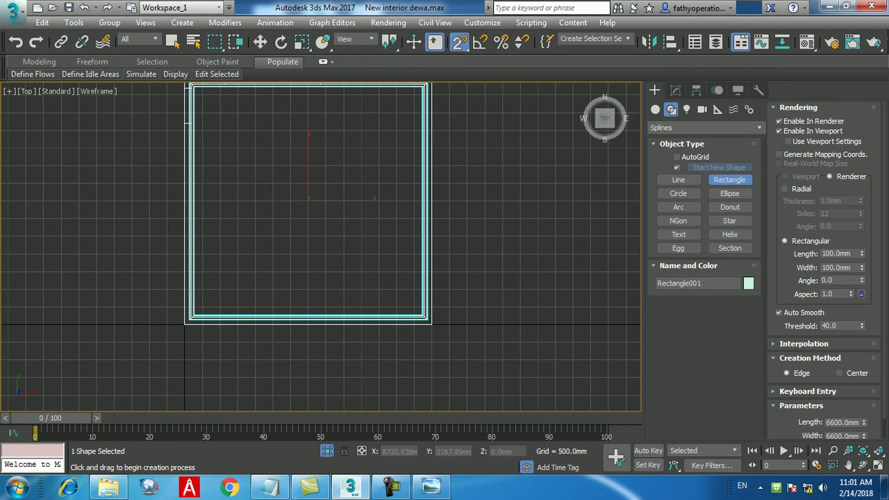
middle_drag(418, 306, 454, 398)
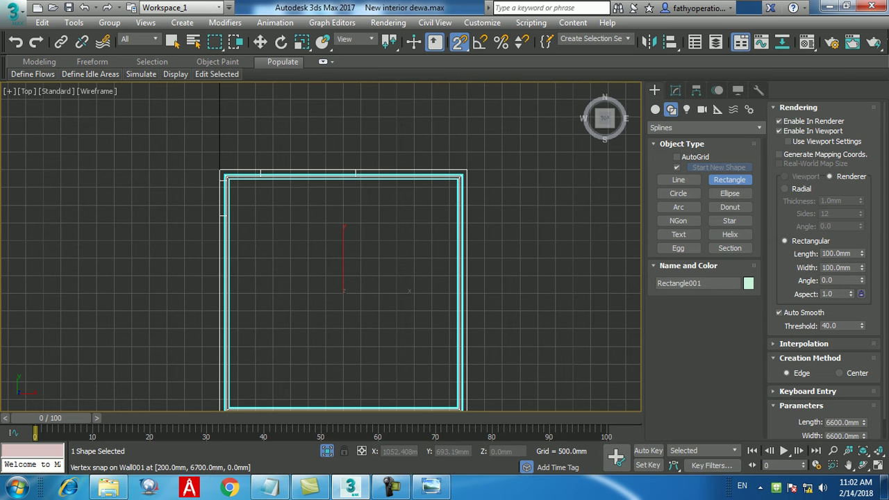
key(w)
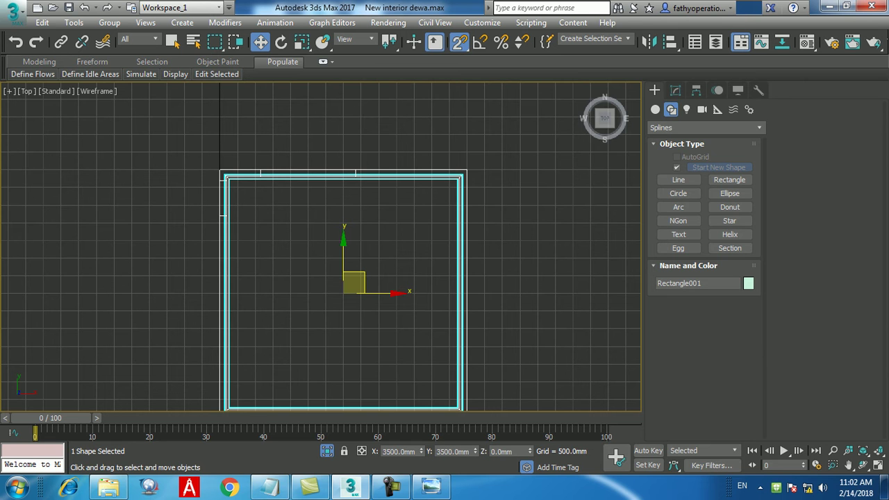
middle_drag(228, 182, 224, 143)
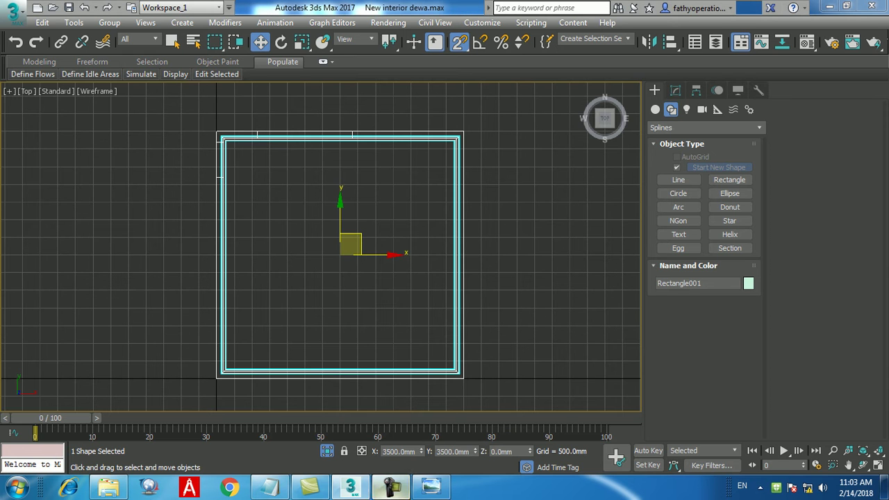
Check the ceiling moulding in the reference image and turn off Enable In Renderer and Enable In Viewport for the rectangle.
key(F9)
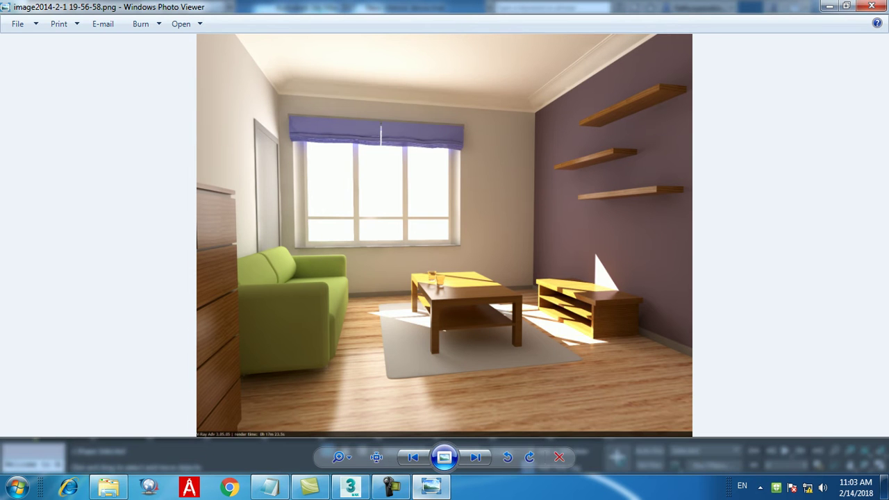
click(350, 488)
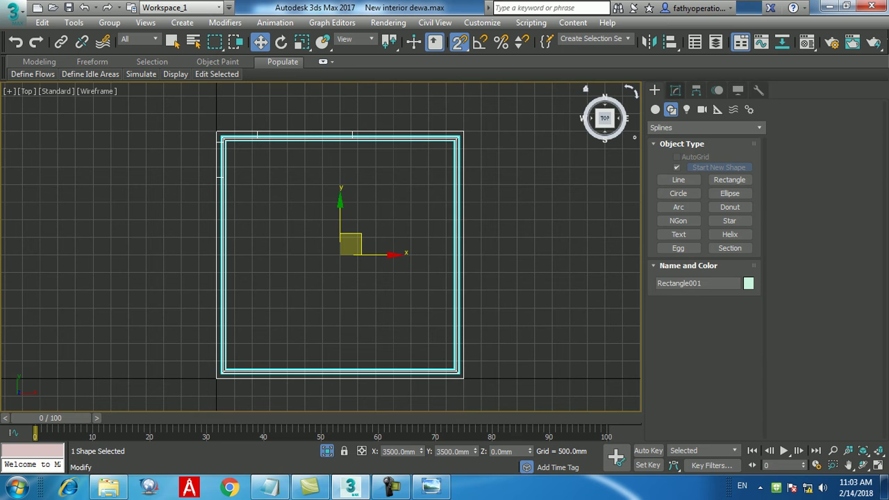
click(675, 91)
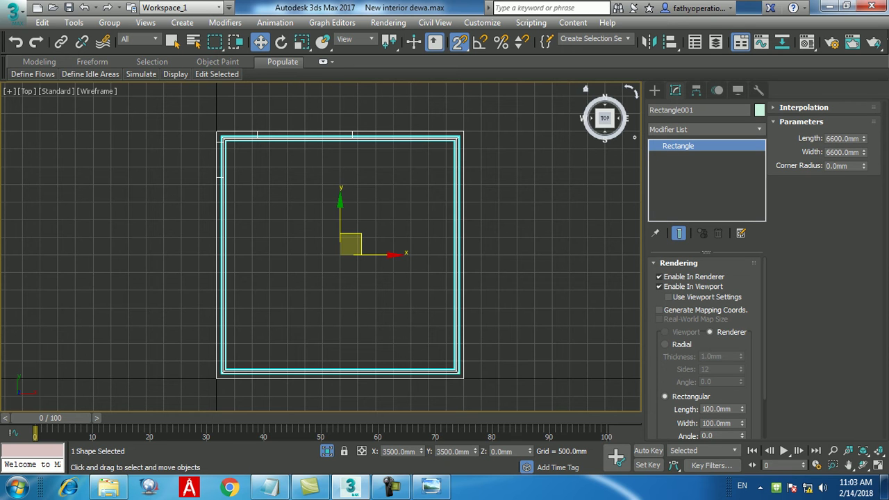
click(659, 277)
click(659, 287)
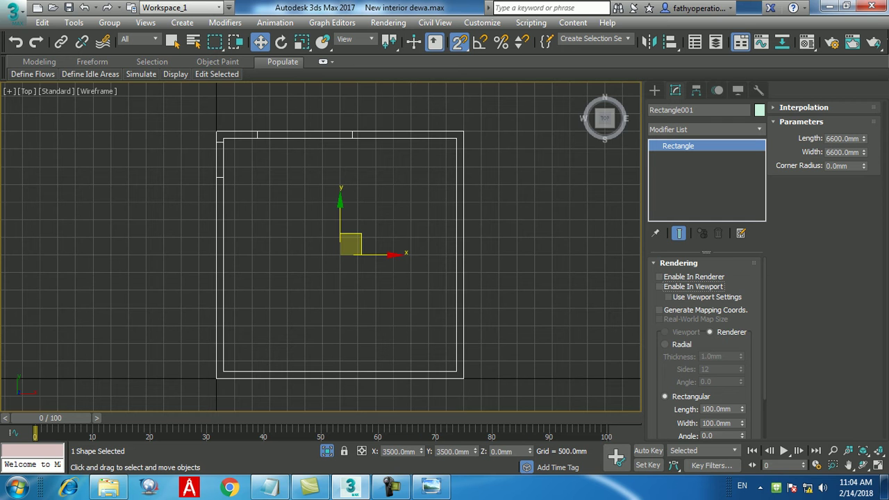
Hide the room walls in a maximized Perspective view and select the remaining rectangle.
key(alt+w)
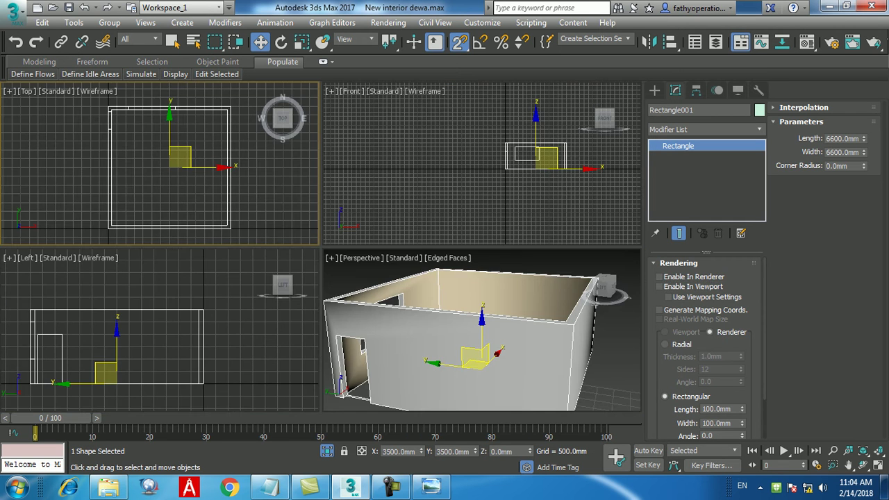
key(alt+w)
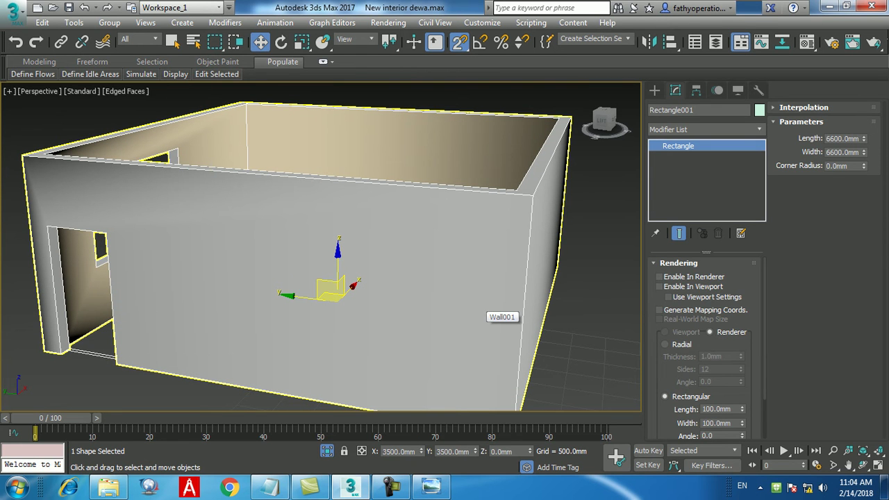
click(492, 310)
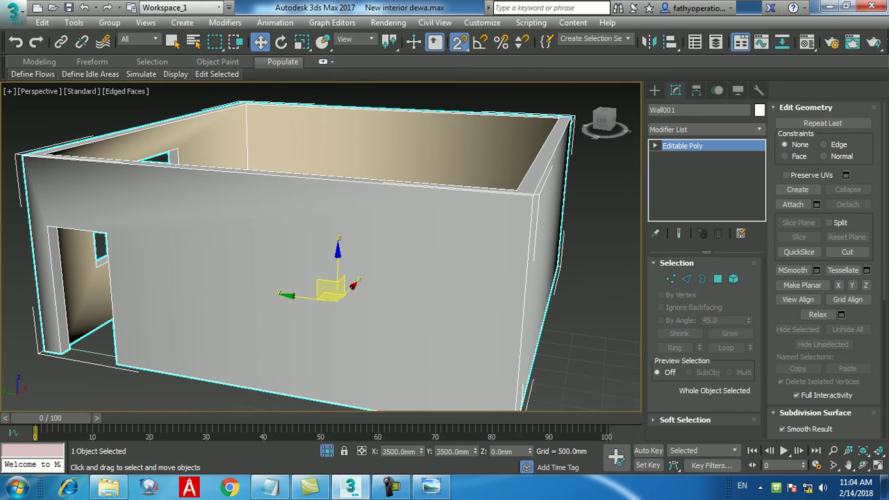
right_click(463, 252)
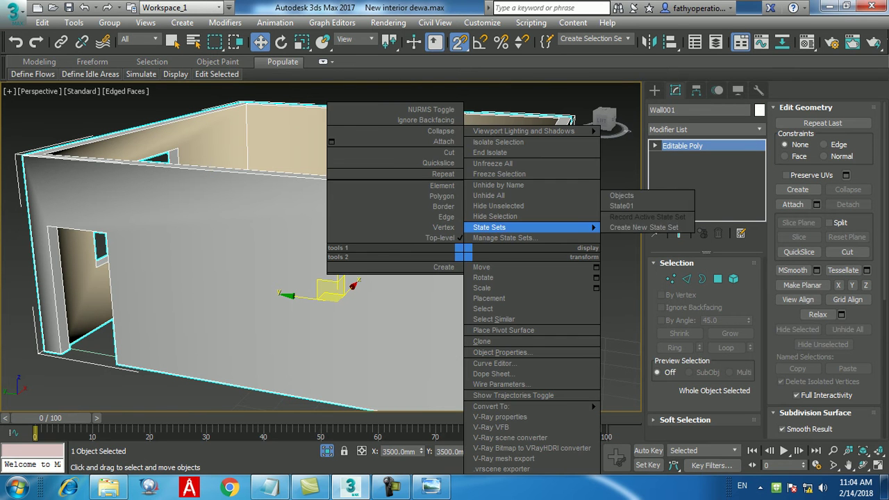
click(496, 216)
middle_drag(389, 344, 394, 317)
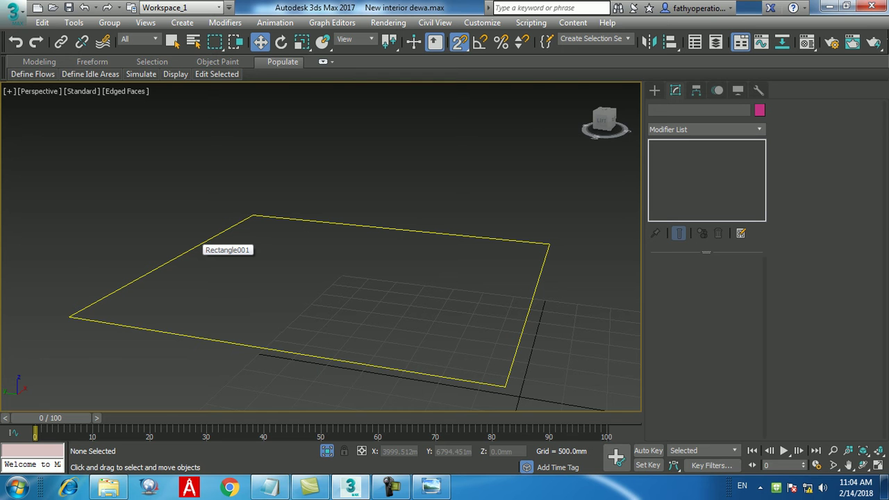
click(199, 246)
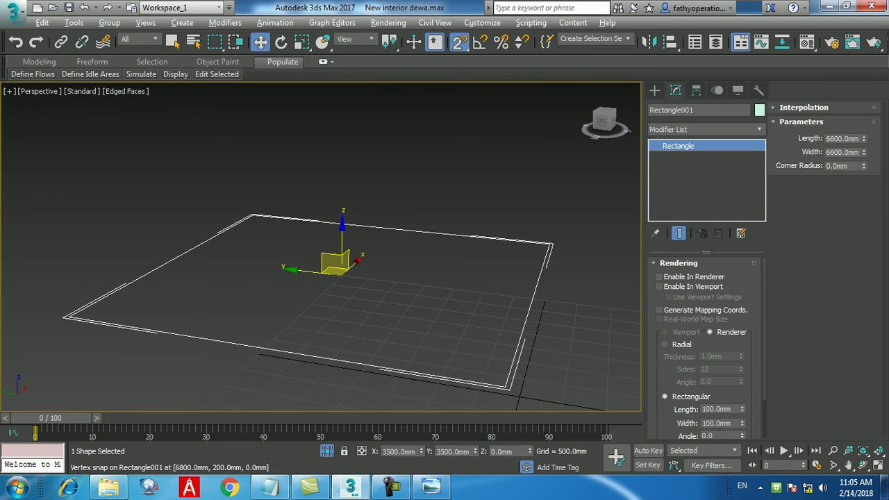
alt+middle_drag(546, 250, 479, 262)
scroll(326, 240, down, 4)
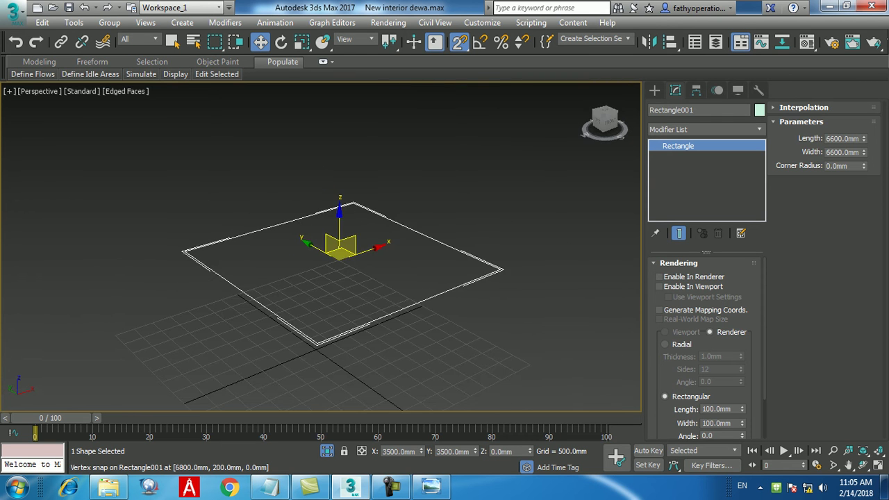
click(759, 130)
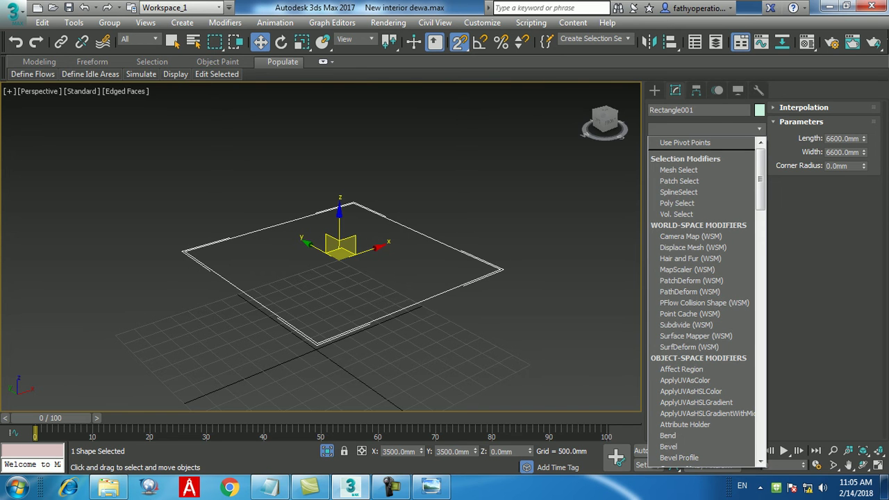
text(sw)
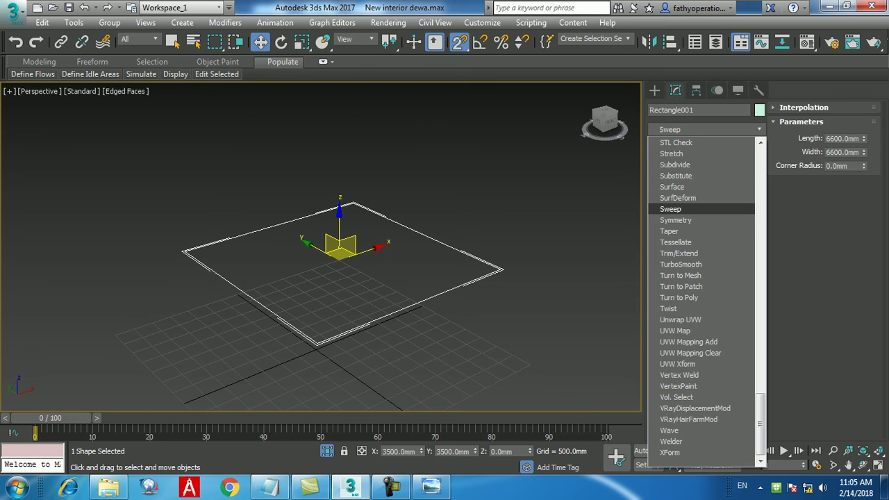
key(Return)
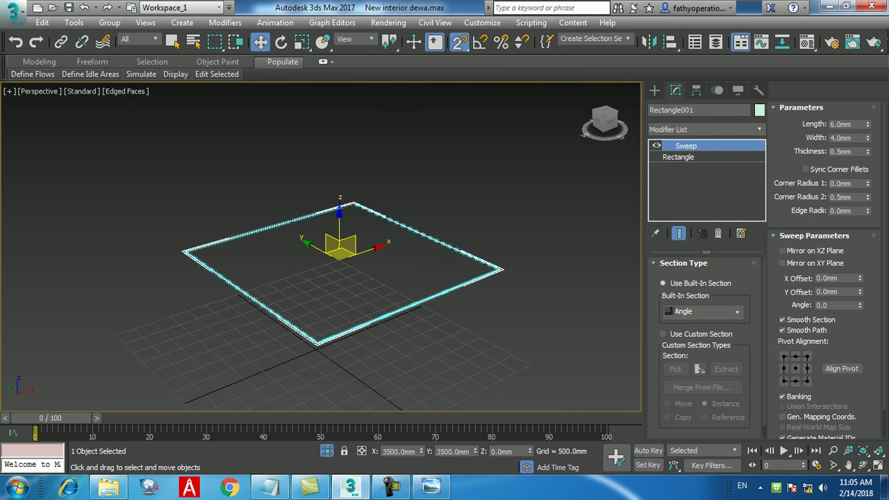
click(718, 234)
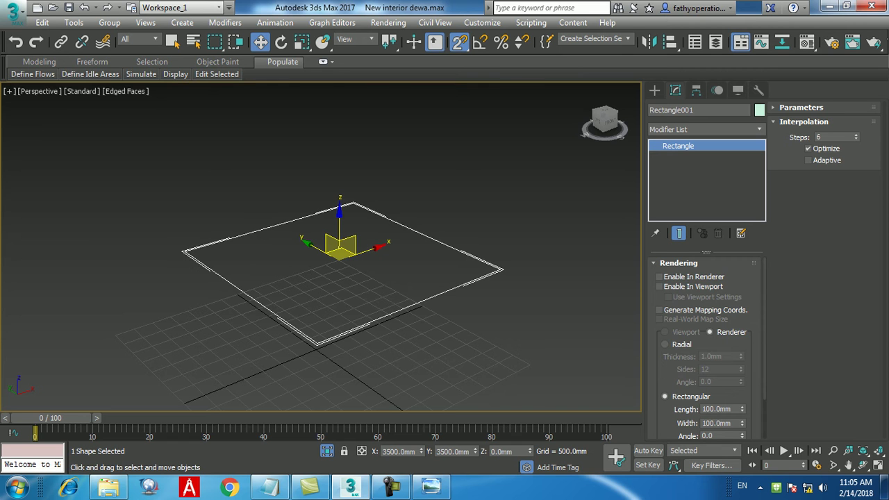
middle_drag(339, 259, 340, 268)
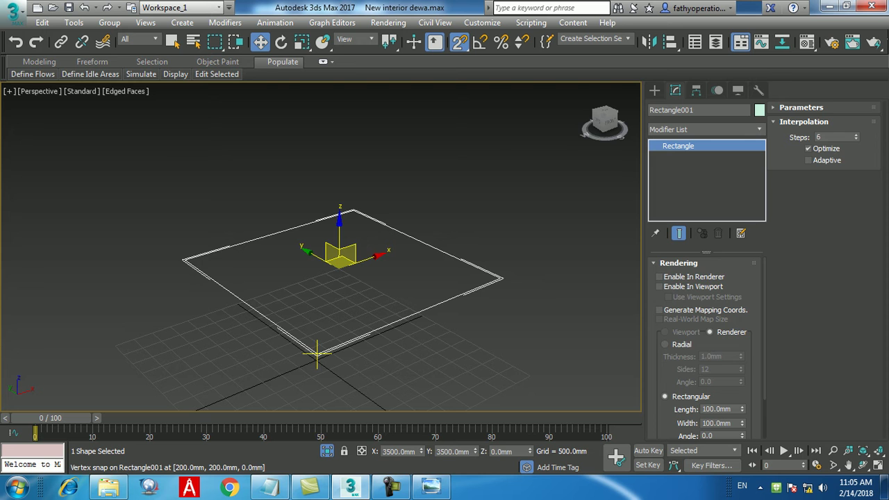
click(705, 129)
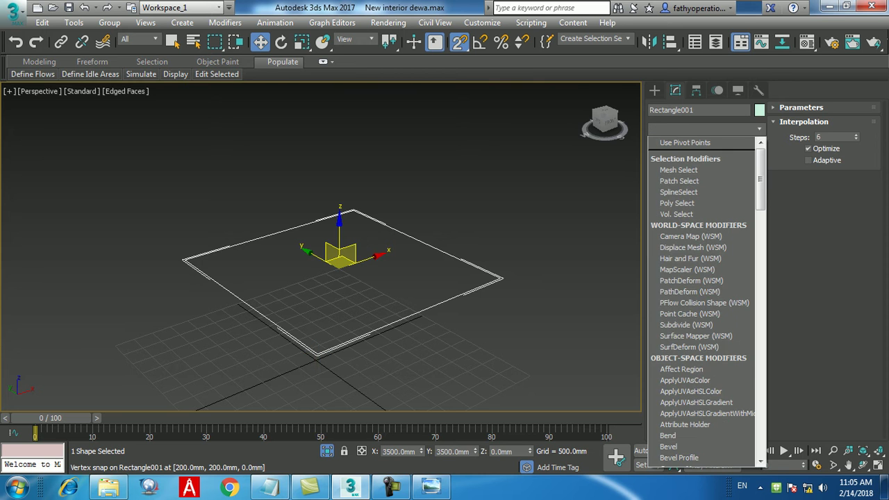
text(sw)
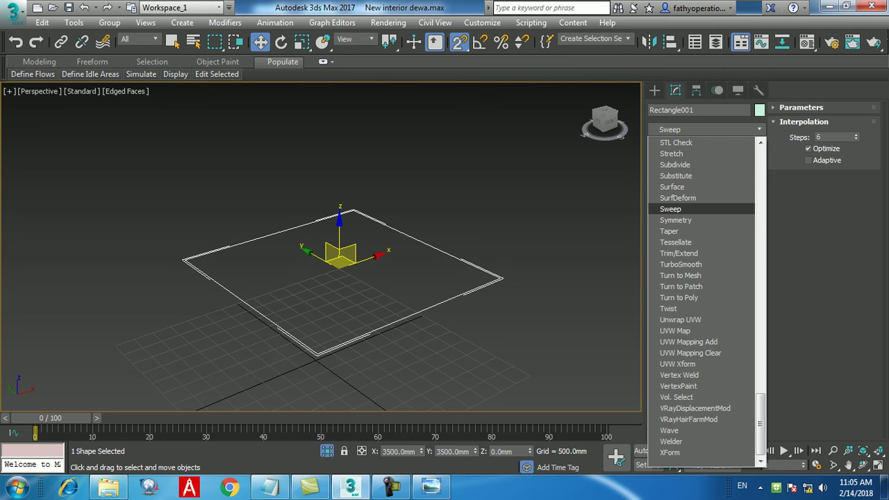
click(686, 128)
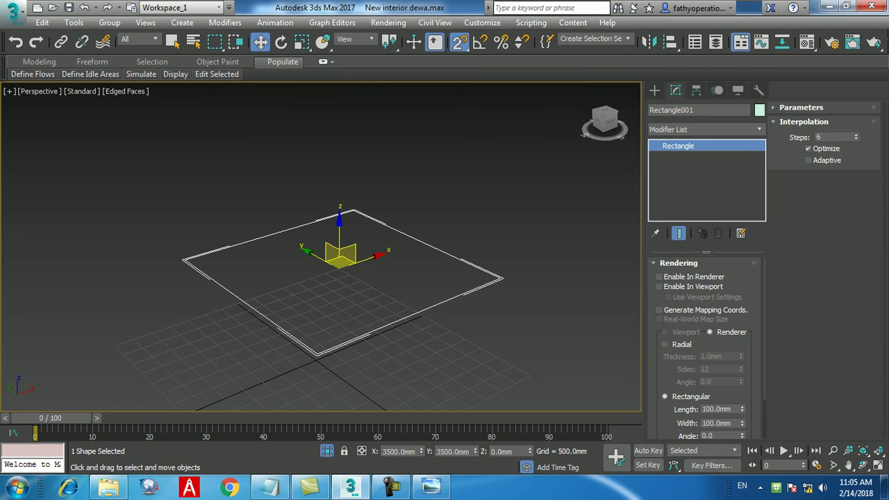
Apply a Sweep modifier to the rectangle that follows the inner walls.
click(686, 129)
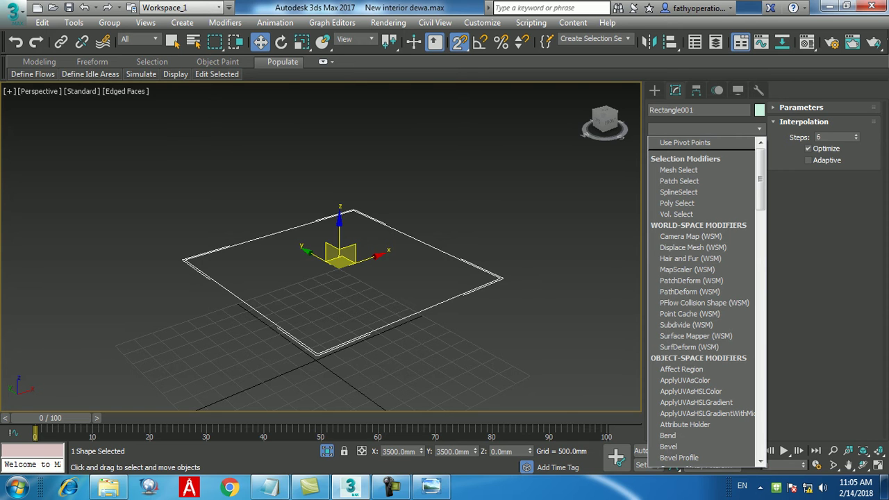
text(sw)
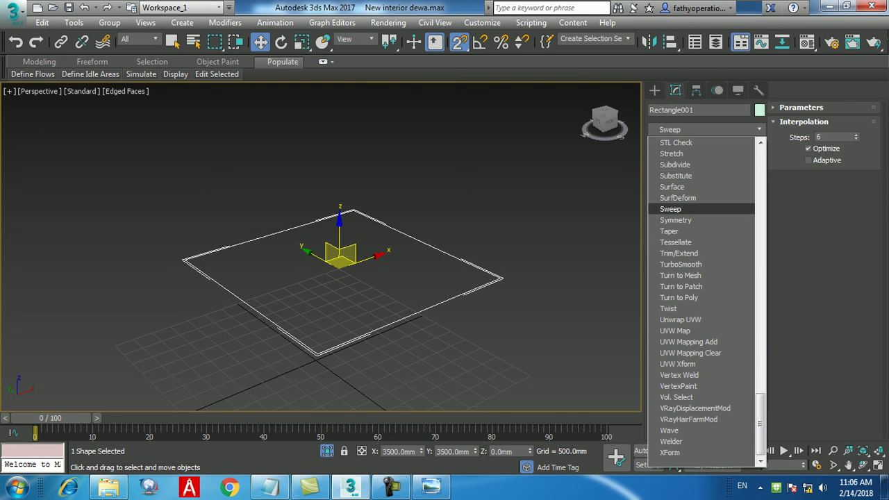
key(Return)
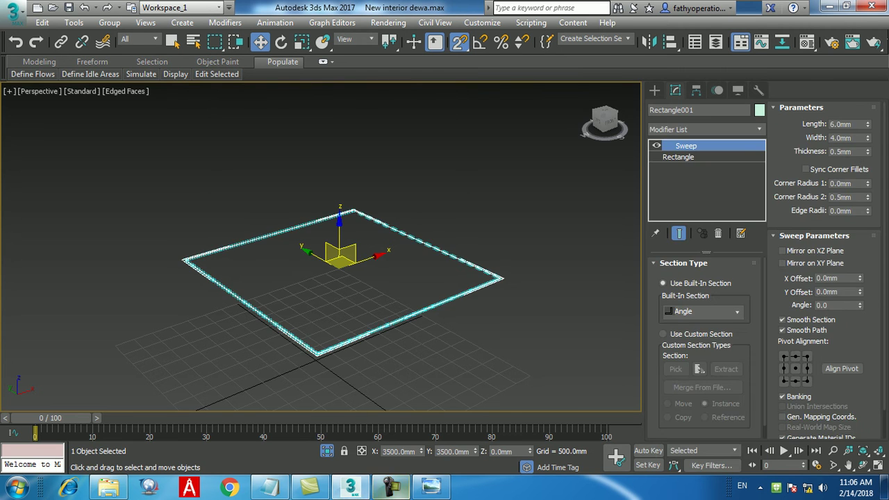
Set the sweep's built-in section to Quarter Round.
middle_drag(410, 312, 411, 374)
scroll(409, 320, up, 8)
key(z)
scroll(442, 355, up, 4)
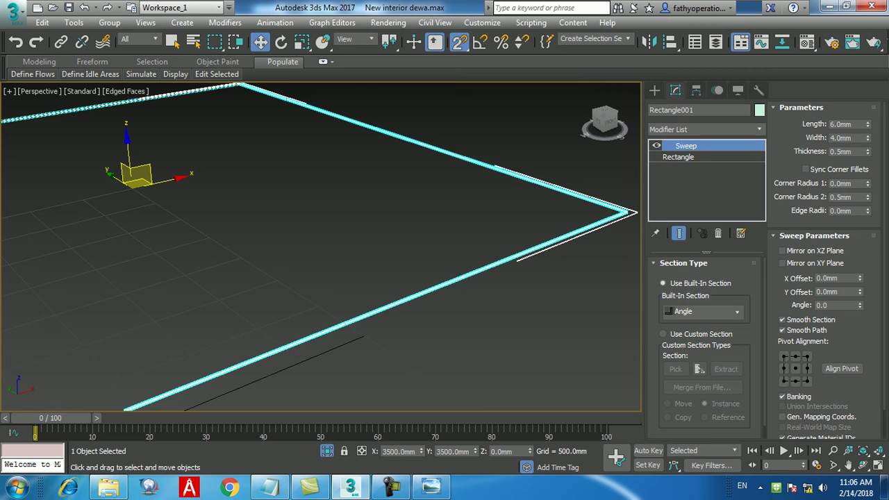
middle_drag(361, 278, 369, 258)
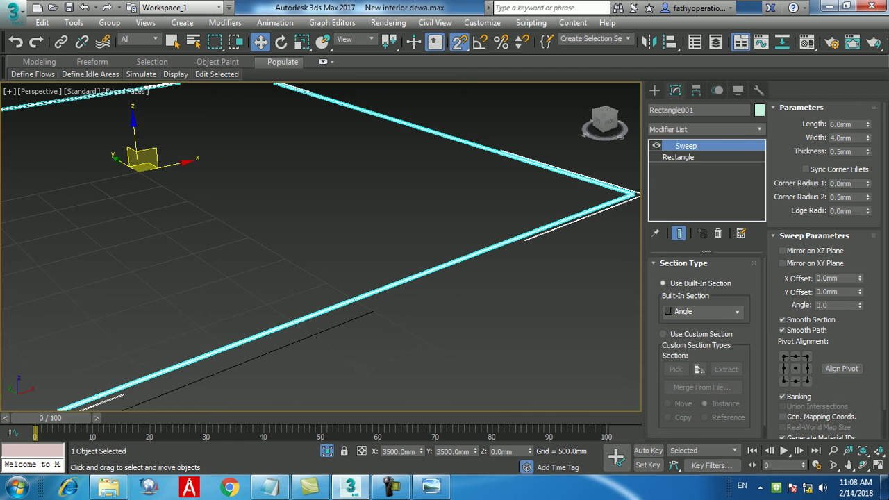
middle_drag(333, 257, 349, 262)
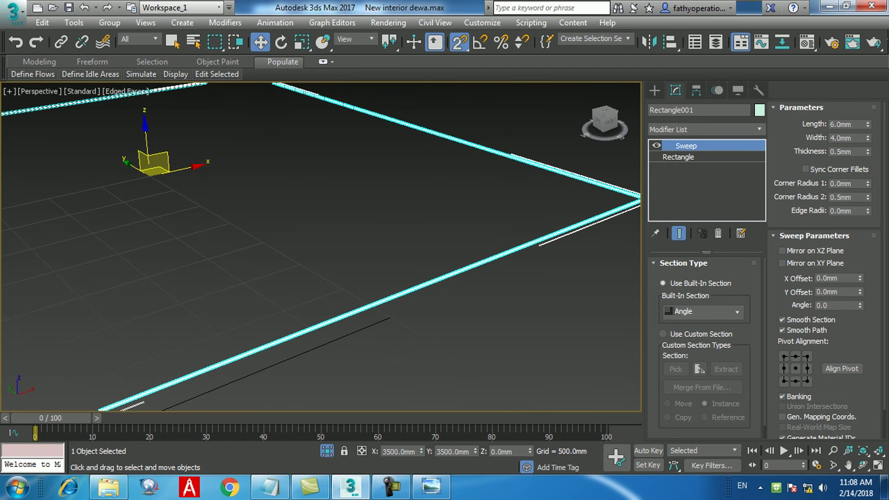
click(708, 312)
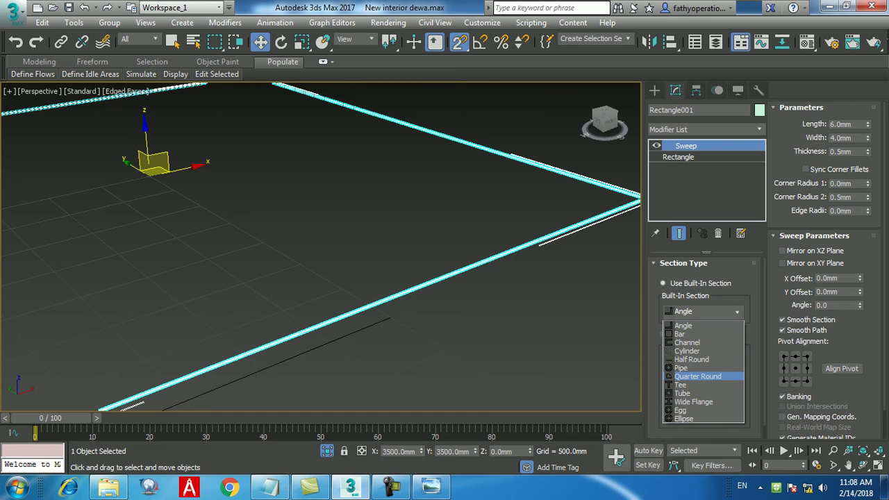
click(698, 377)
Set the radius of the Quarter Round sweep section to 50 mm.
middle_drag(445, 208, 357, 275)
scroll(564, 229, up, 2)
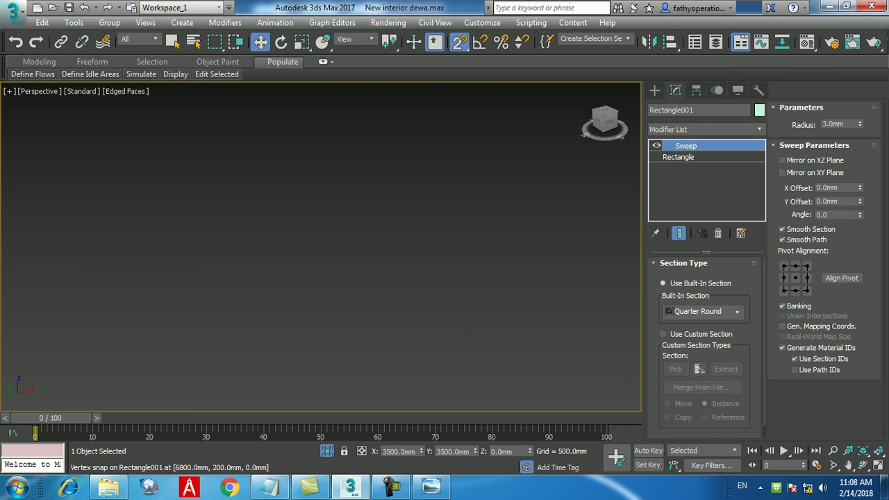
scroll(490, 258, down, 3)
scroll(489, 259, up, 2)
scroll(490, 258, up, 3)
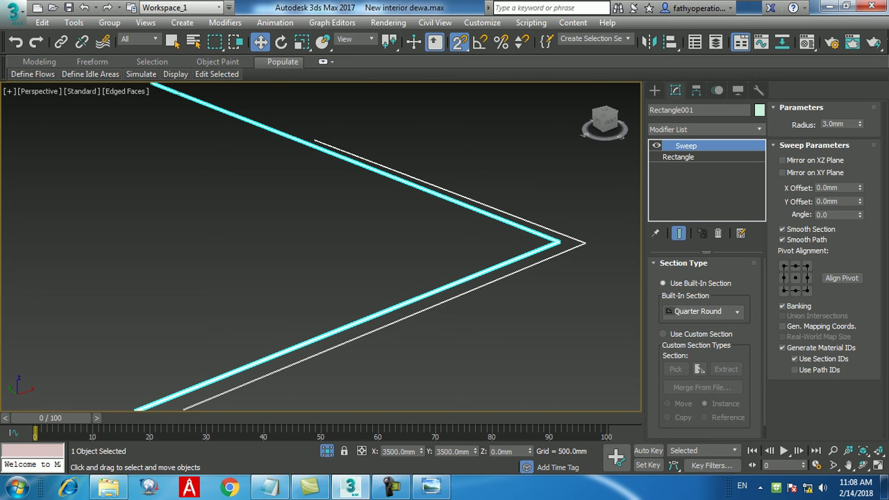
double_click(834, 124)
text(50)
key(Return)
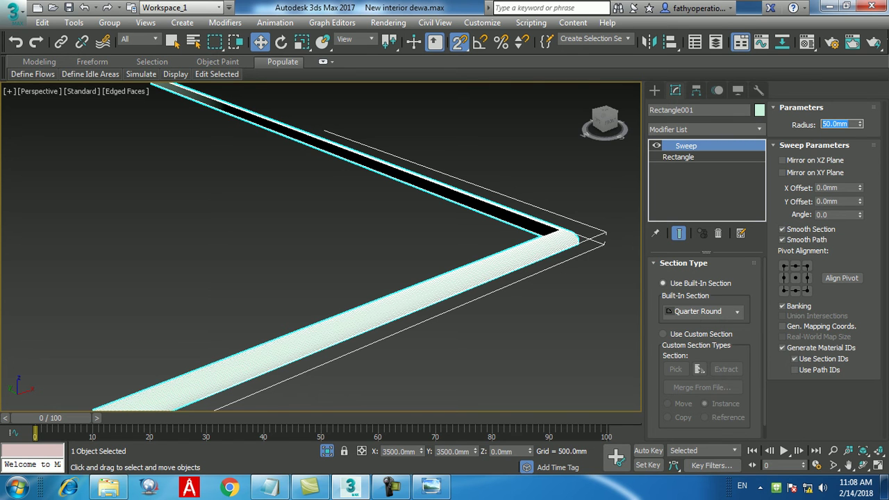
Set the angle of the Quarter Round sweep section to 90 degrees.
scroll(528, 215, up, 6)
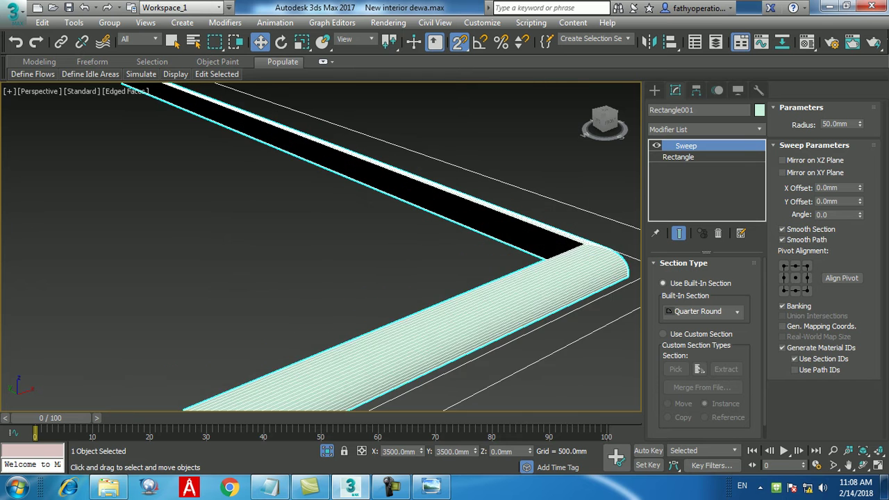
middle_drag(528, 237, 419, 227)
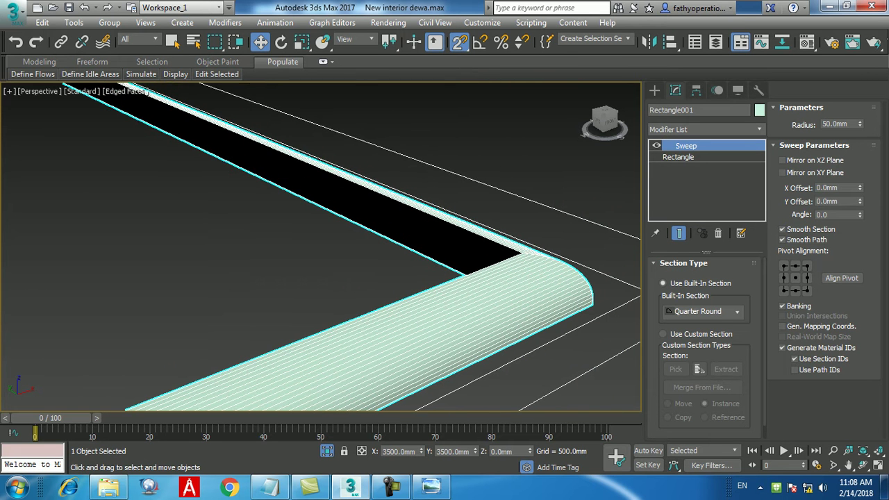
double_click(823, 215)
text(90)
key(Return)
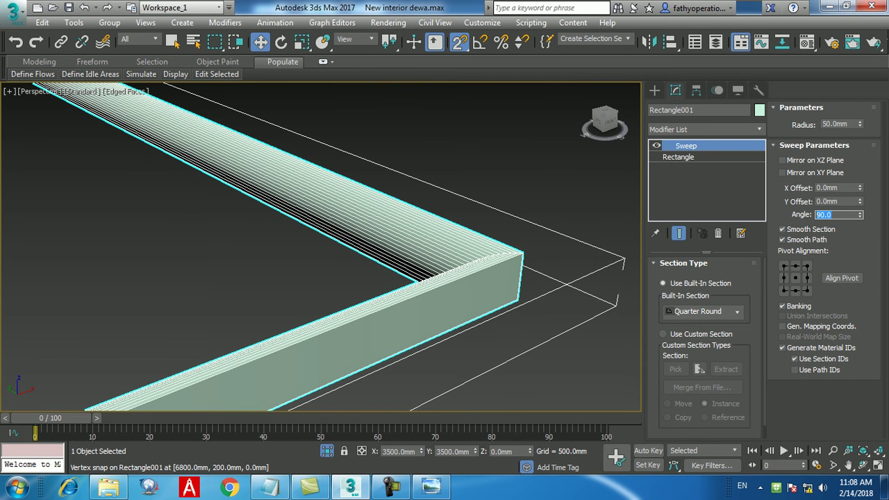
Try a 100 mm radius on the Quarter Round section and return it to 50 mm.
double_click(835, 125)
text(100)
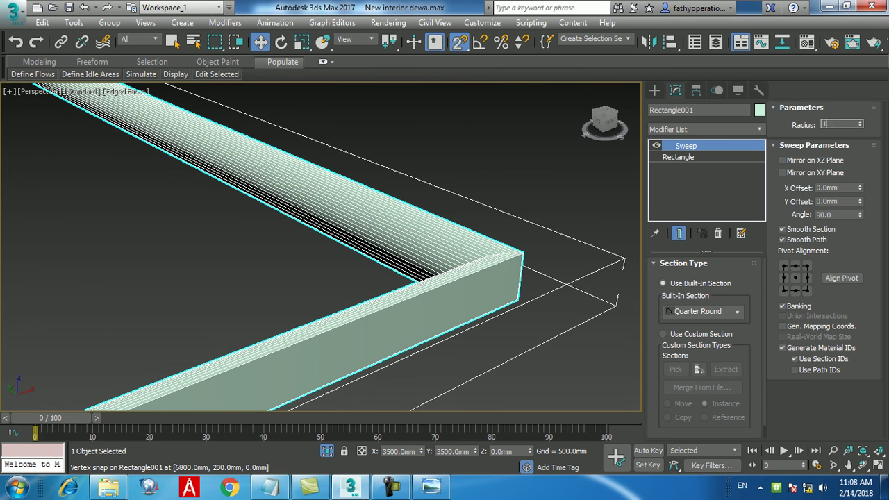
key(Return)
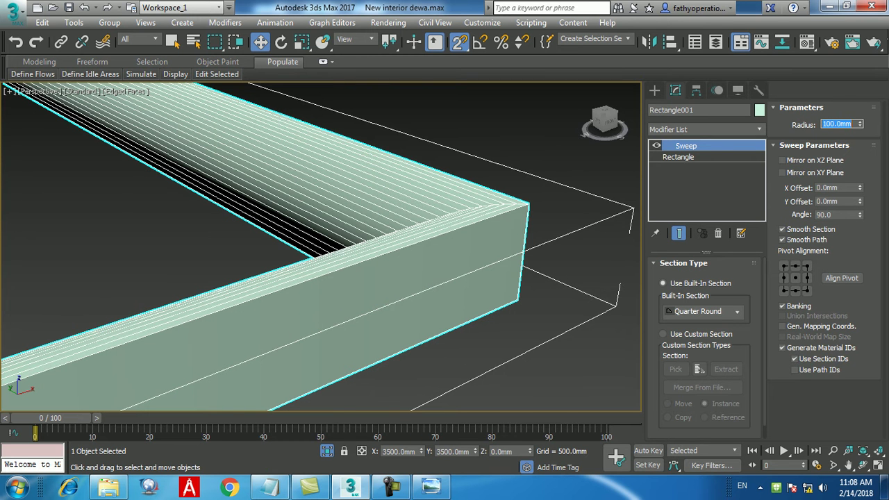
text(50)
key(Return)
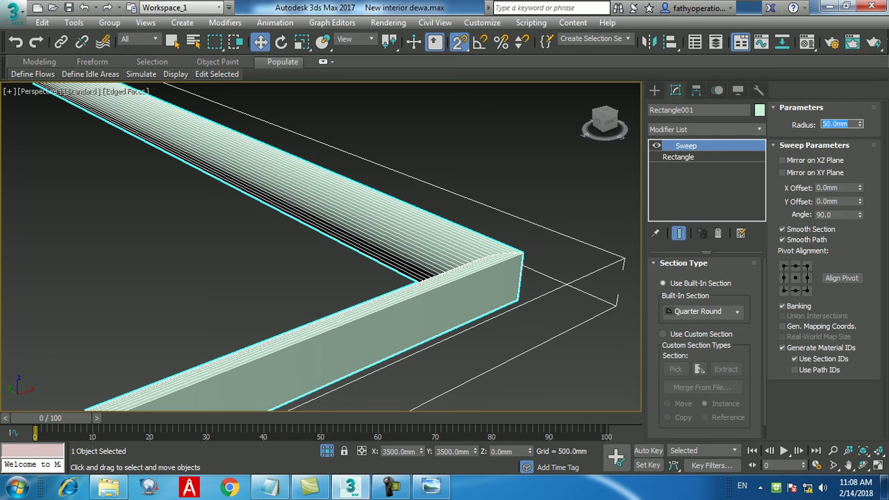
double_click(825, 215)
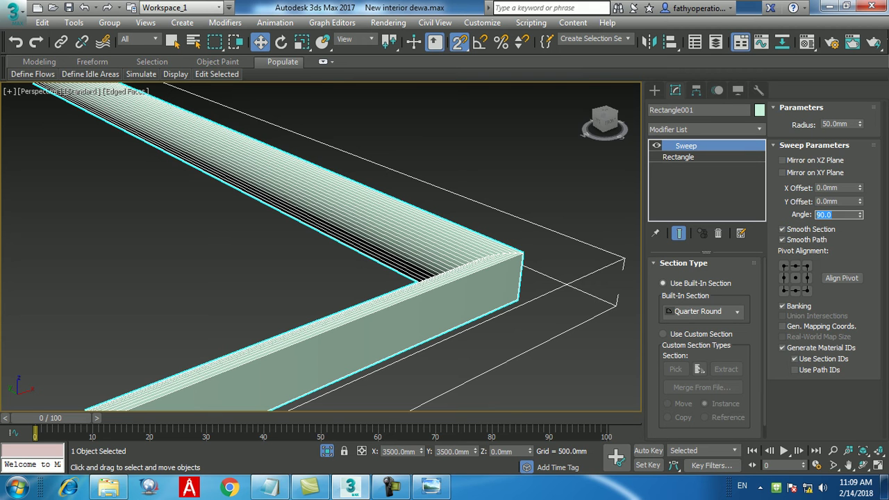
Exit isolation and set the moulding's Z position to 2950 mm.
click(327, 451)
double_click(502, 451)
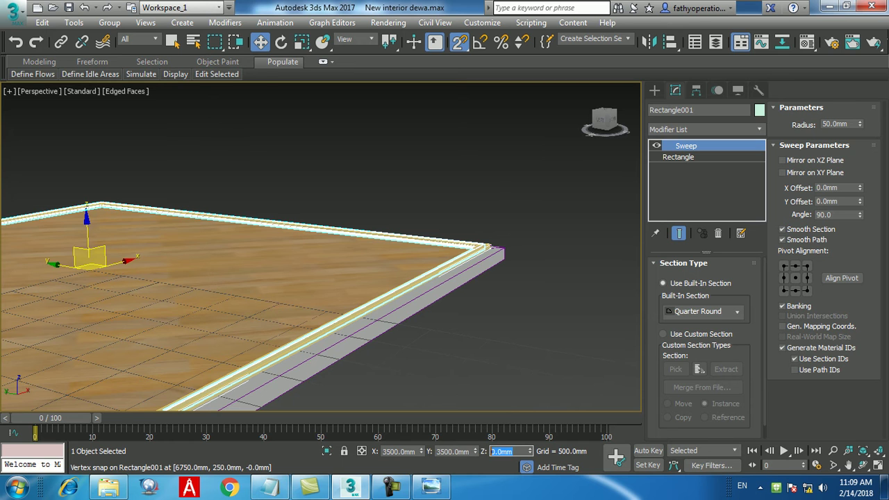
text(3000)
key(BackSpace)
key(BackSpace)
key(BackSpace)
key(BackSpace)
text(2950)
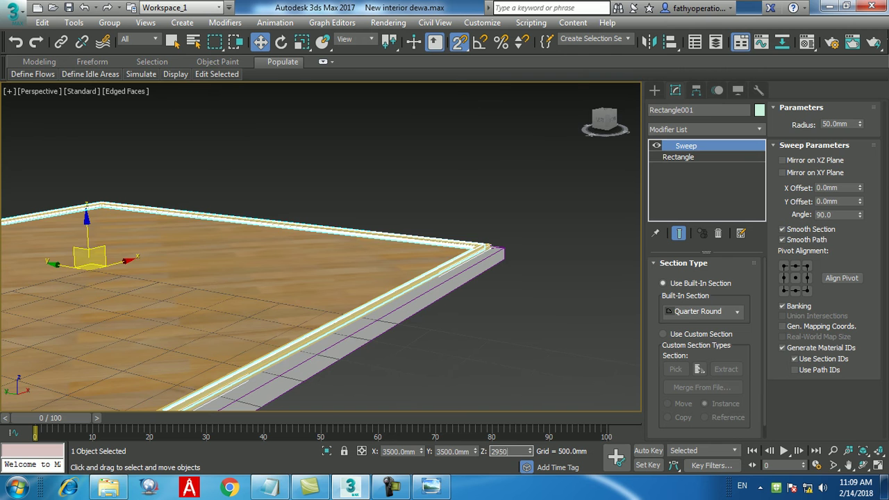
key(Return)
Unhide all hidden objects in the scene, including the room walls.
scroll(497, 295, down, 6)
alt+middle_drag(497, 295, 362, 175)
scroll(462, 238, up, 5)
scroll(361, 175, up, 3)
scroll(361, 205, down, 2)
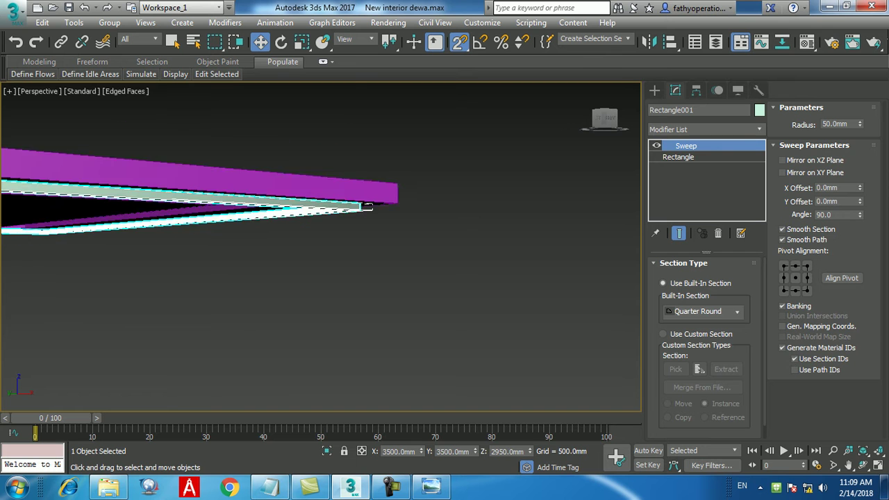
right_click(399, 206)
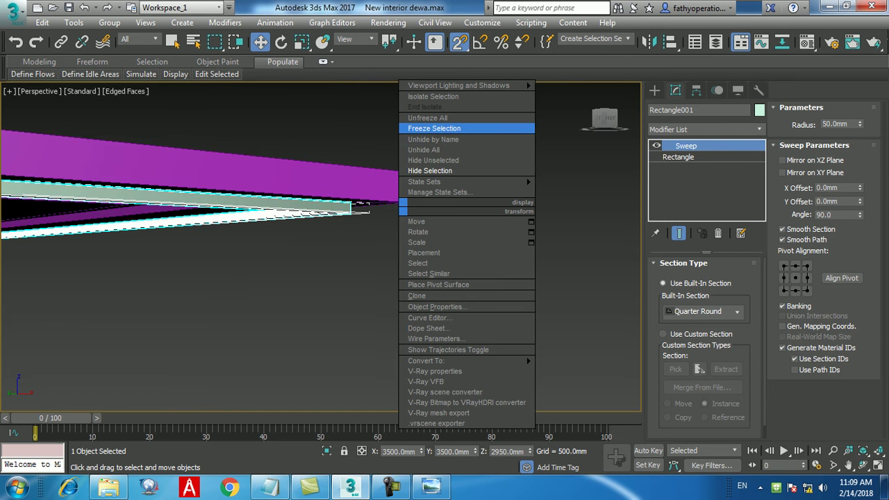
click(432, 159)
middle_drag(334, 267, 479, 205)
scroll(410, 235, down, 6)
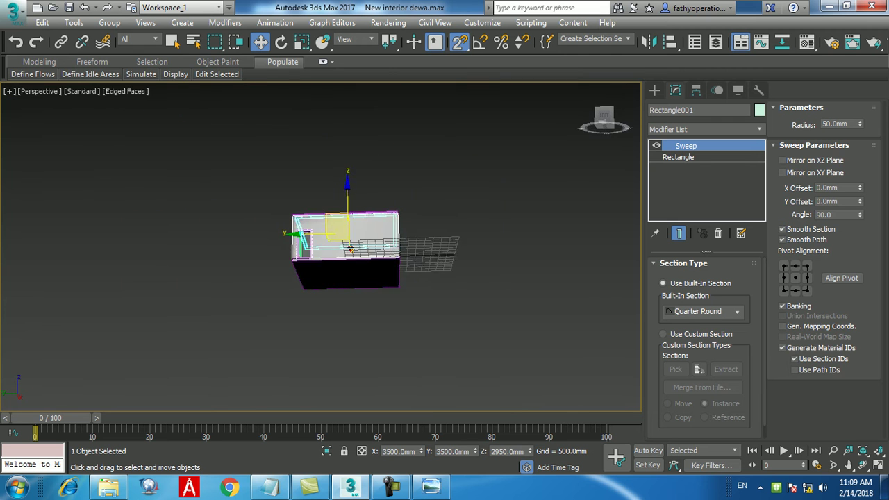
Isolate the walls together with the ceiling moulding and clear the selection.
scroll(305, 233, up, 8)
alt+middle_drag(278, 254, 299, 305)
click(298, 320)
scroll(299, 320, up, 3)
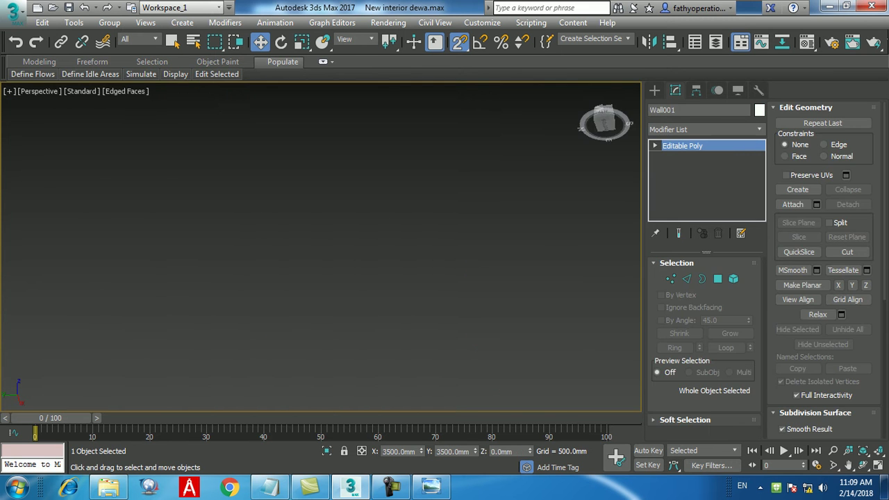
scroll(321, 278, down, 2)
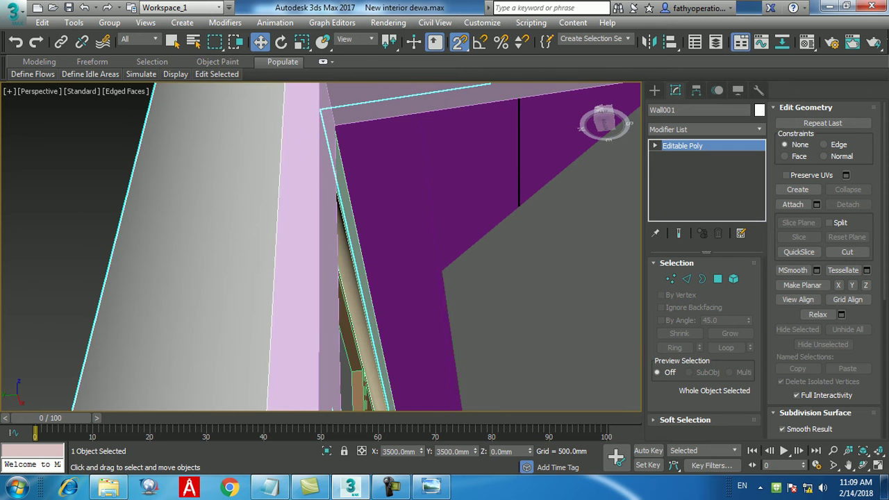
ctrl+click(356, 264)
key(alt+q)
alt+middle_drag(356, 264, 319, 229)
click(218, 154)
scroll(218, 157, up, 6)
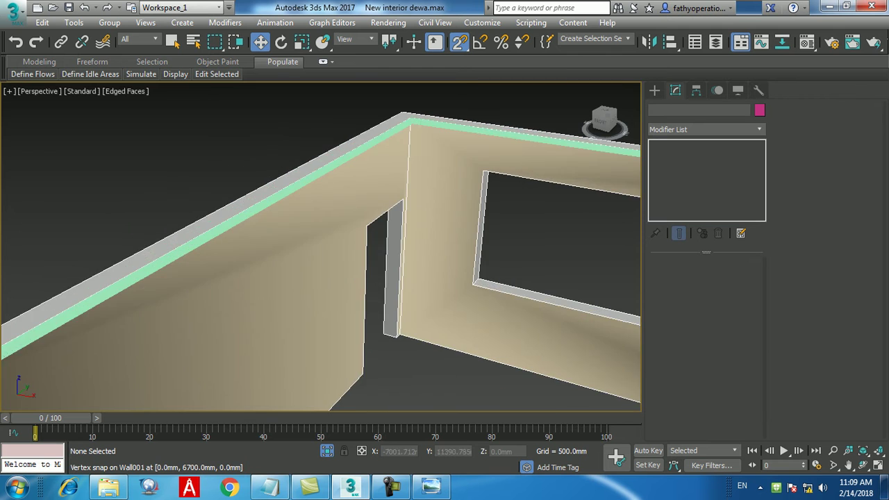
Turn off edged faces in the Perspective view and examine the moulding at the inner wall corner.
middle_drag(389, 278, 340, 236)
scroll(340, 236, down, 2)
middle_drag(389, 292, 347, 243)
scroll(347, 247, down, 4)
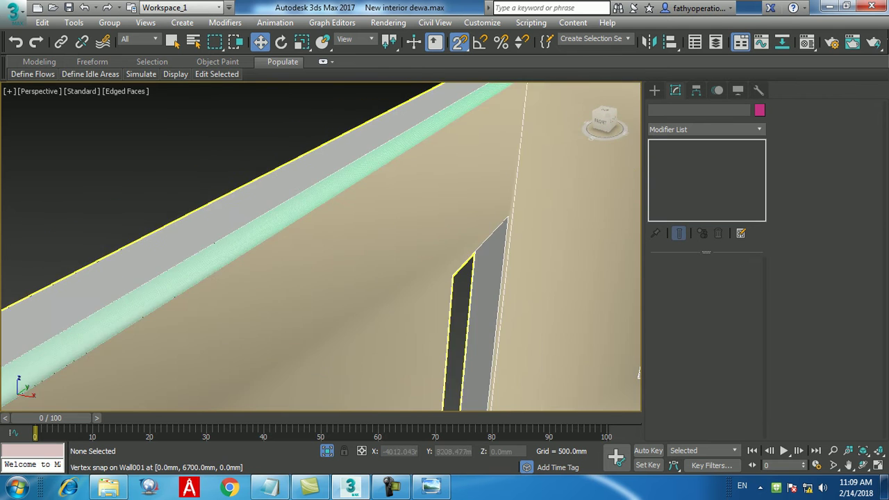
middle_drag(417, 209, 375, 216)
scroll(396, 201, up, 5)
key(F4)
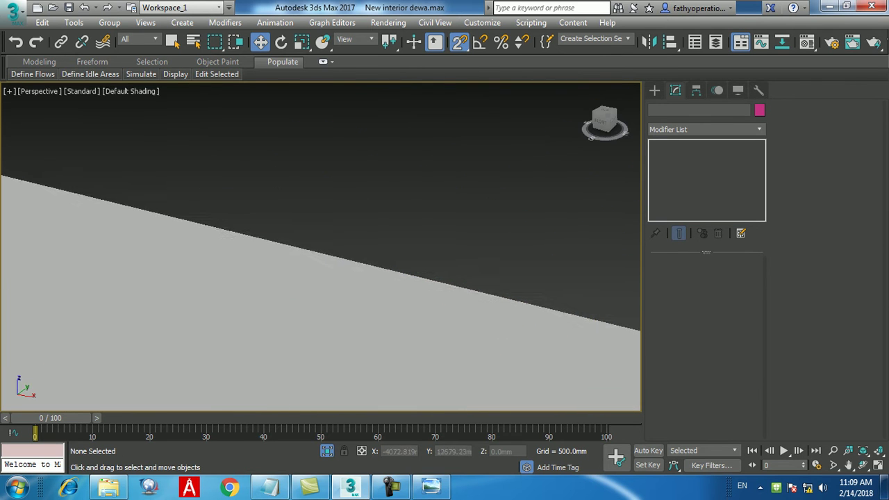
scroll(395, 222, down, 1)
scroll(170, 250, down, 2)
middle_drag(157, 257, 303, 206)
scroll(278, 217, up, 2)
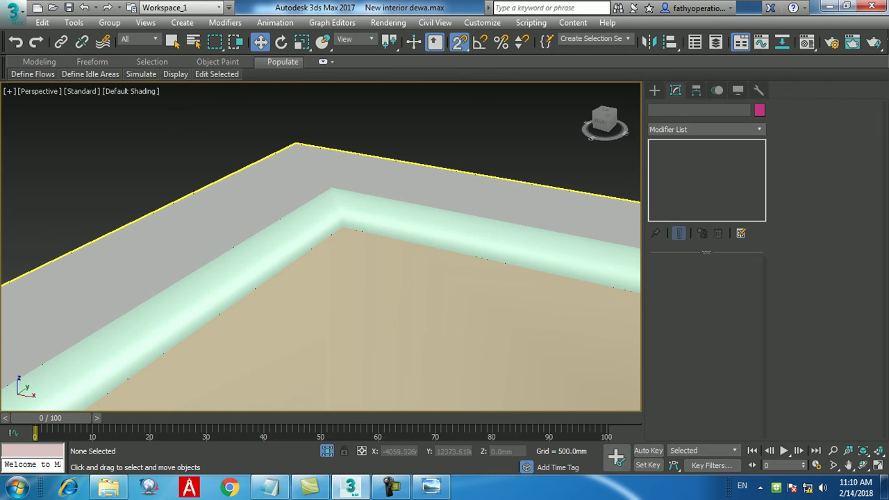
Select the ceiling moulding and show its end profile at the wall top in a maximized Left view.
click(278, 233)
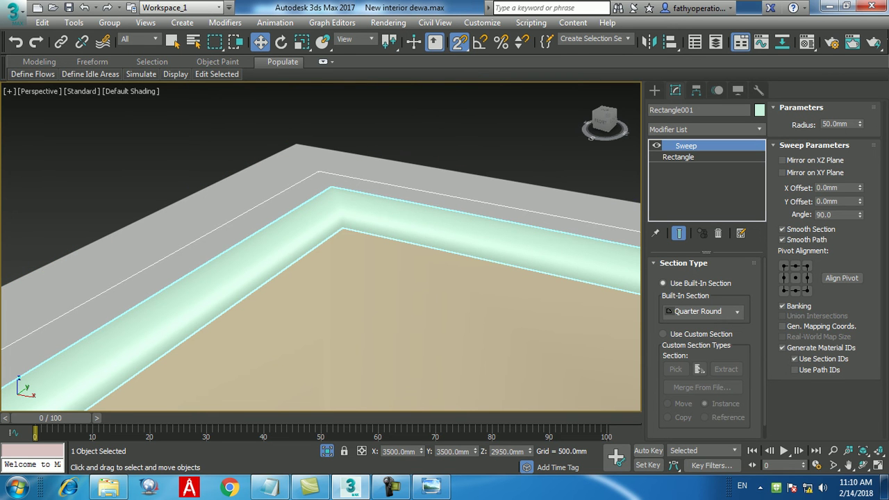
key(alt+w)
key(alt+w)
key(alt+w)
key(alt+w)
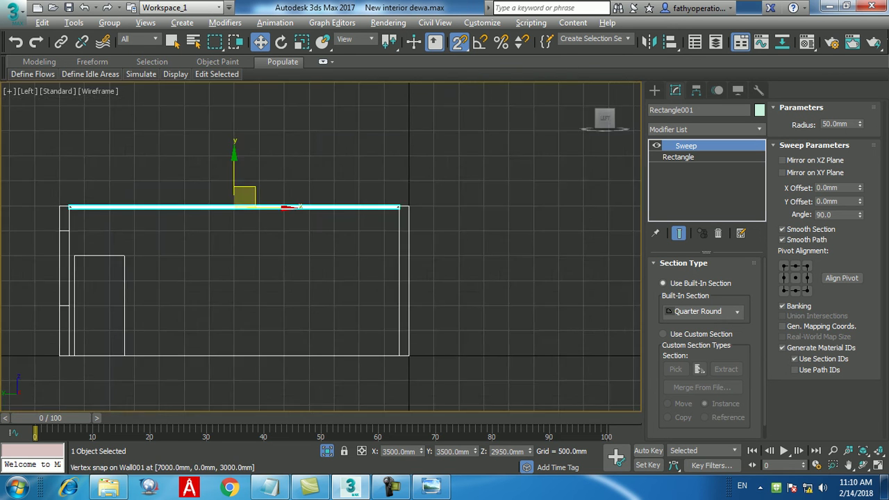
middle_drag(410, 206, 399, 232)
scroll(389, 234, up, 10)
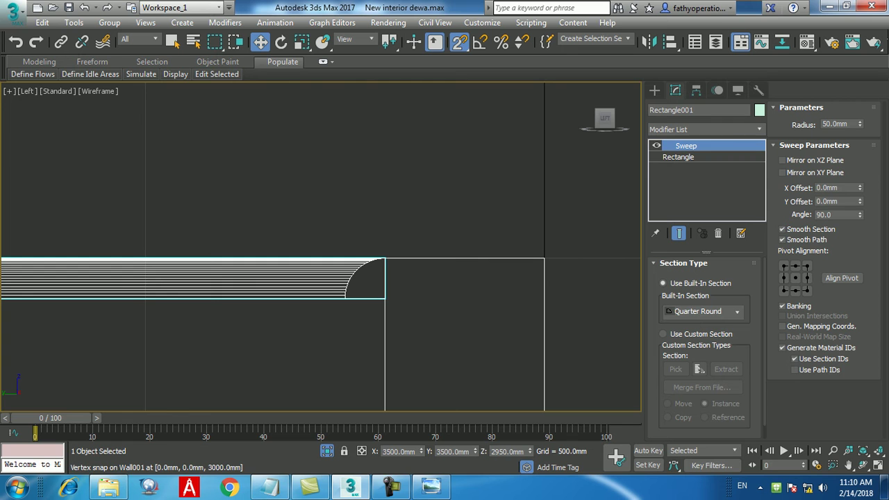
Try a sweep angle of 0 in the Left view and return it to 90 degrees.
double_click(827, 215)
text(0)
key(Return)
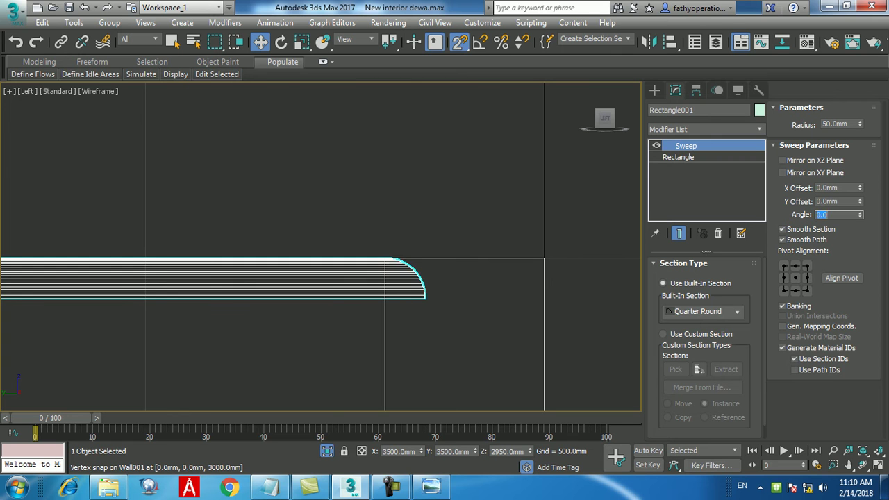
text(90)
key(Return)
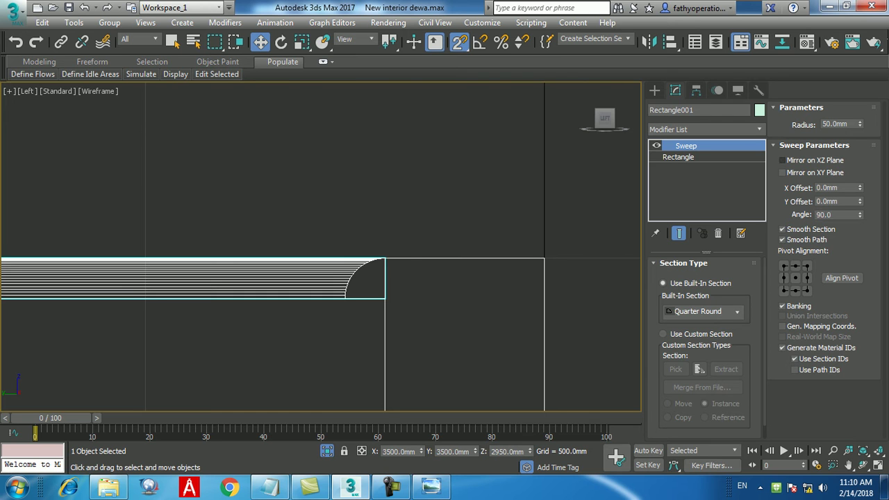
Try mirroring the sweep section on the XZ plane, then mirror it on the XY plane instead.
click(783, 161)
click(782, 160)
click(783, 172)
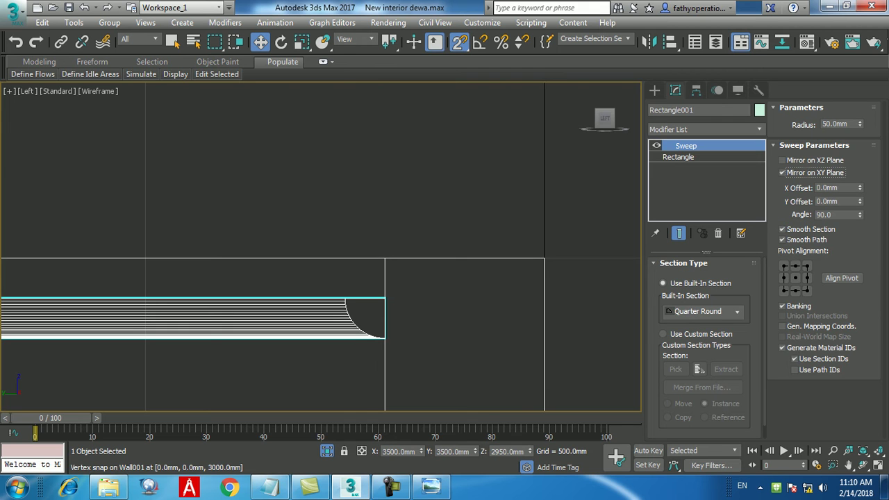
Set the moulding's Z position to 3000 mm and return to the maximized Perspective view.
double_click(507, 452)
text(300)
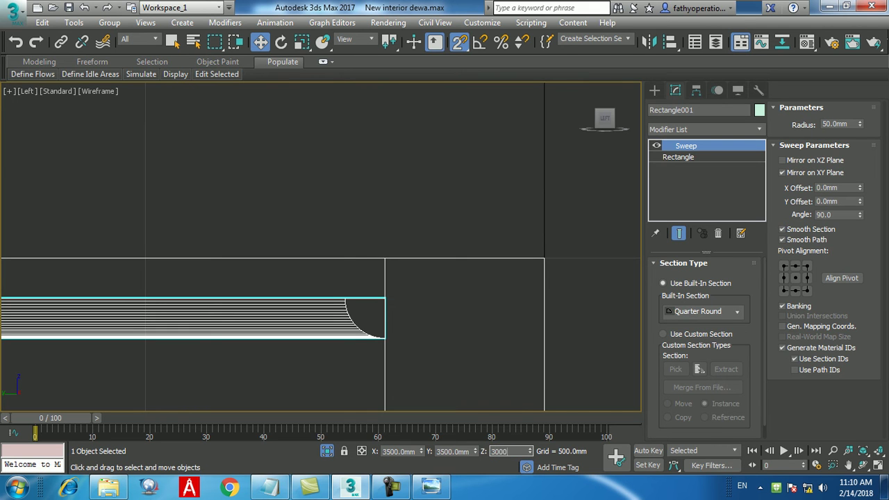
text(0mm)
key(Return)
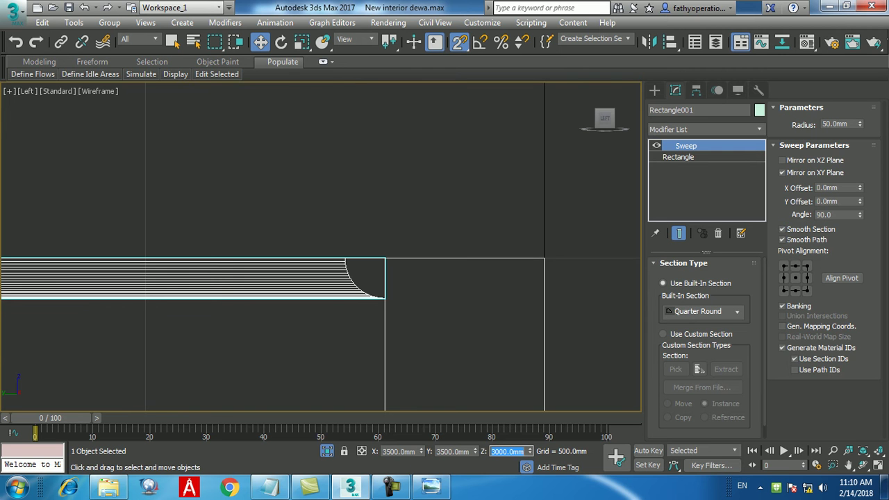
key(alt+w)
key(alt+w)
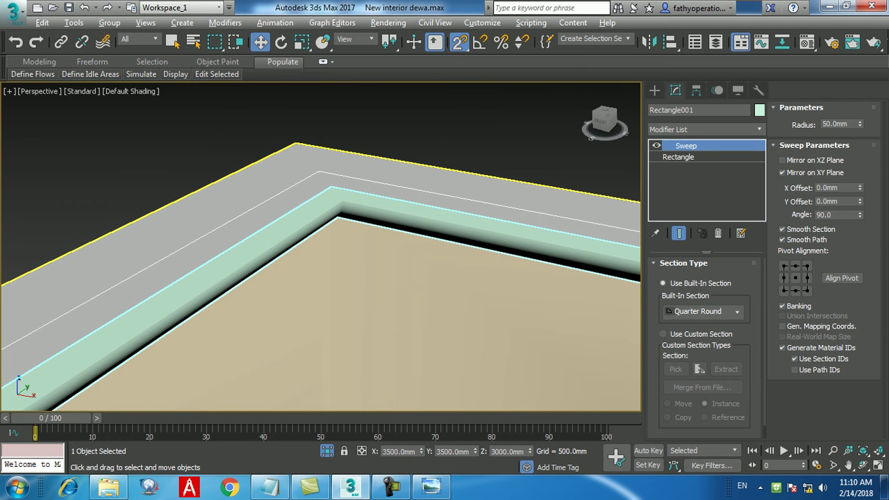
Compare the moulding in Perspective at a sweep angle of 0, then restore 90 degrees.
double_click(836, 124)
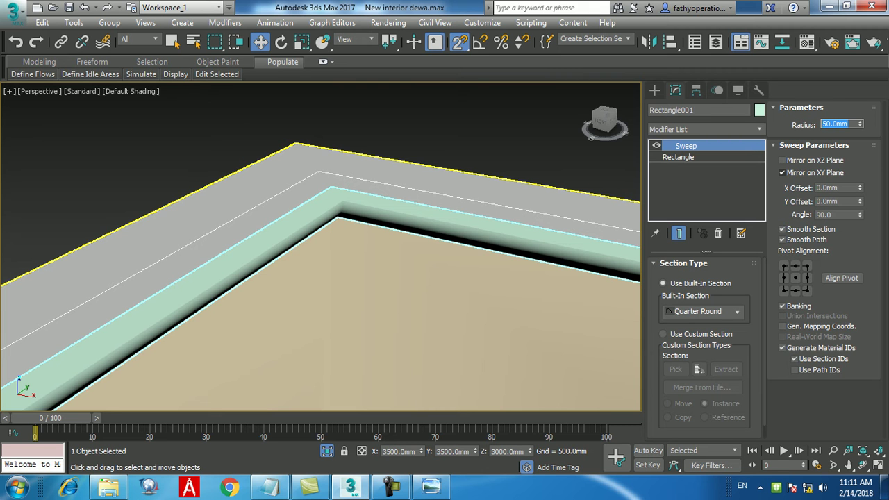
double_click(828, 215)
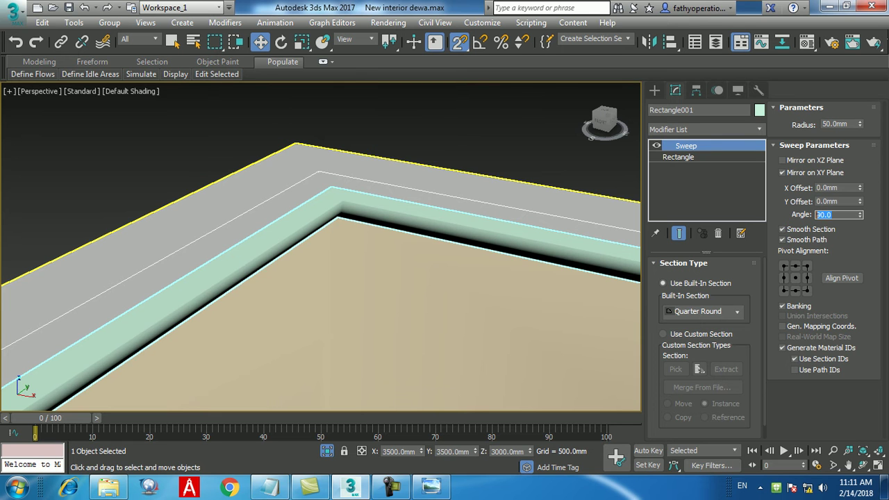
text(0)
key(Return)
text(90)
key(Return)
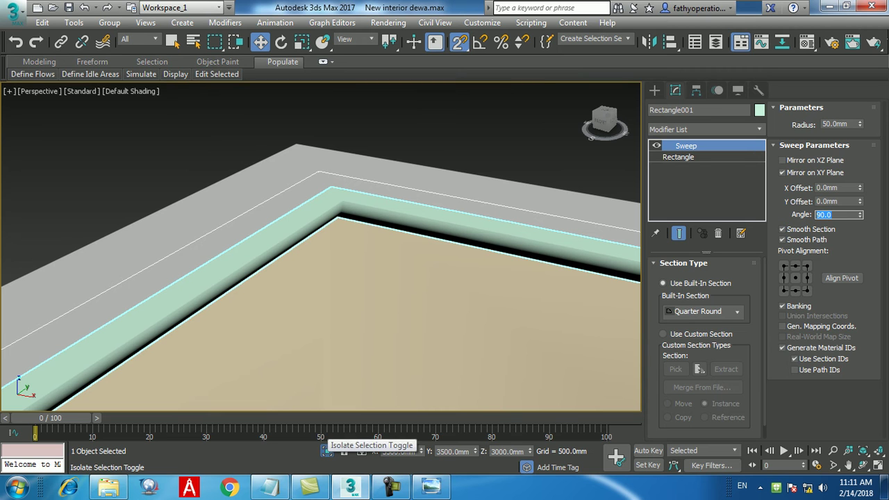
double_click(507, 451)
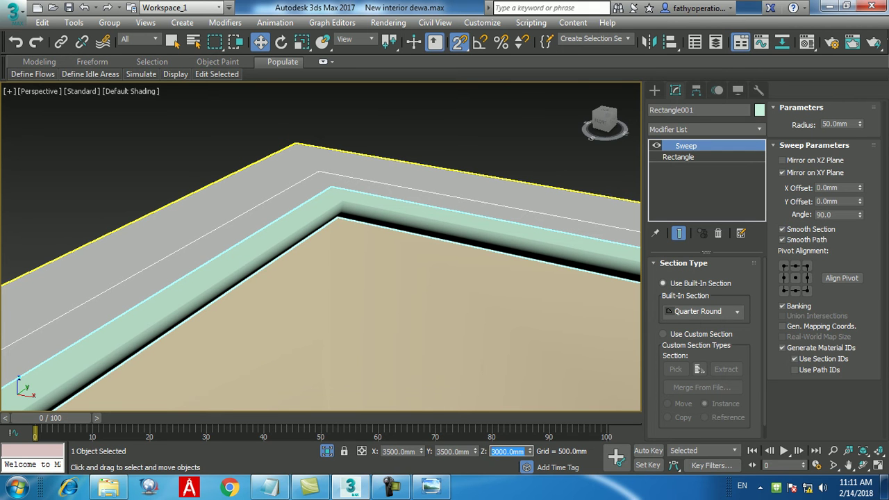
Select the walls, check the moulding's fit in wireframe, and view the whole room in shaded display.
click(375, 128)
click(361, 173)
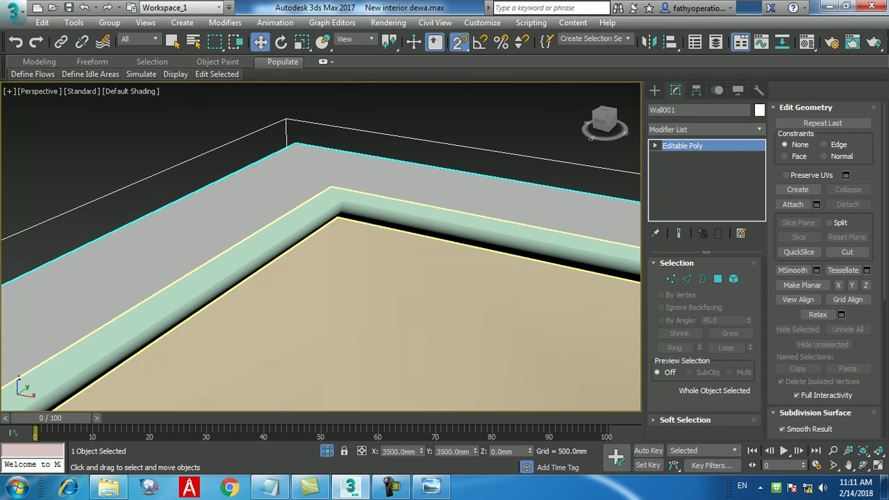
key(F3)
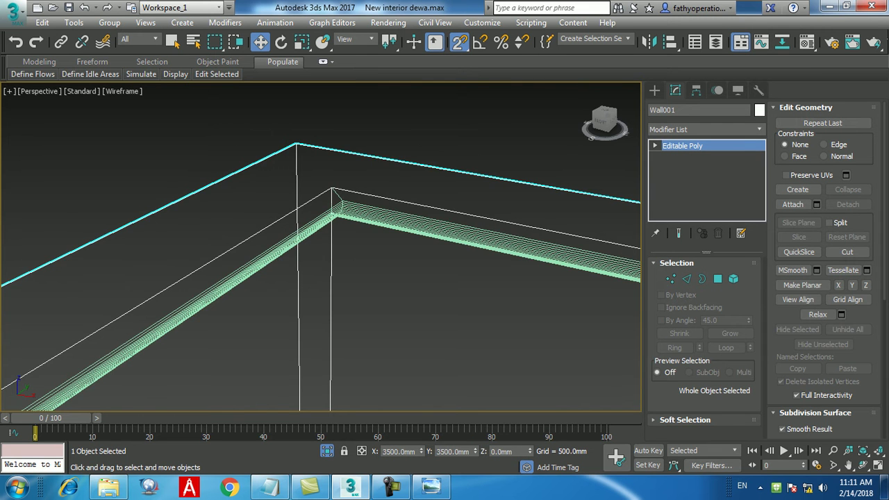
key(F3)
scroll(374, 298, down, 5)
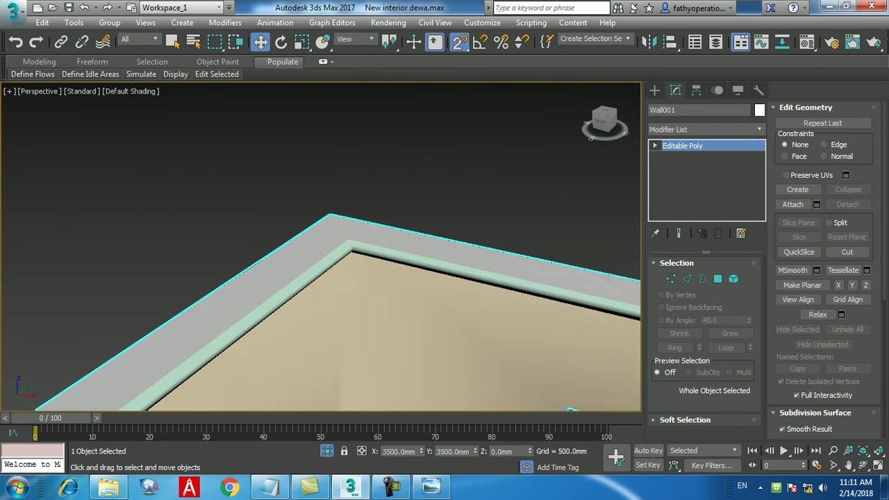
middle_drag(374, 297, 341, 226)
scroll(320, 258, down, 8)
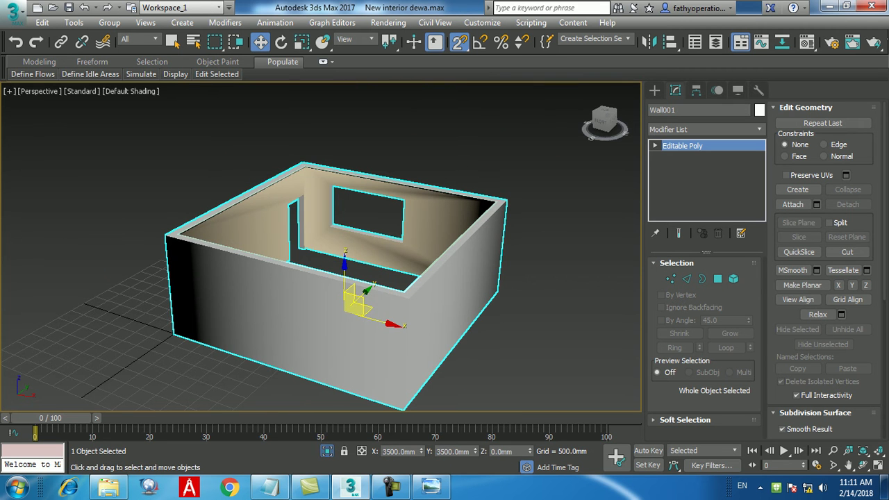
Exit isolation, select the quarter-round ceiling moulding and examine its mesh up close with edged faces.
click(327, 451)
alt+middle_drag(313, 320, 410, 243)
scroll(365, 316, down, 3)
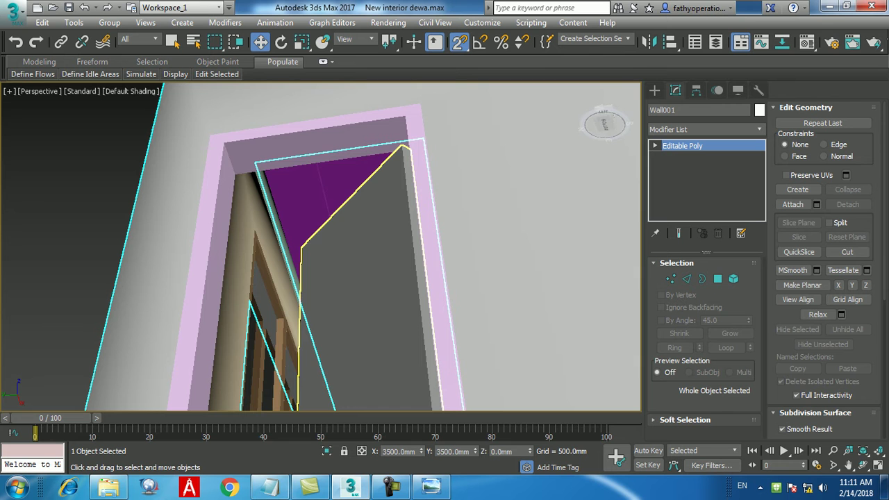
alt+middle_drag(347, 306, 278, 313)
scroll(268, 284, up, 5)
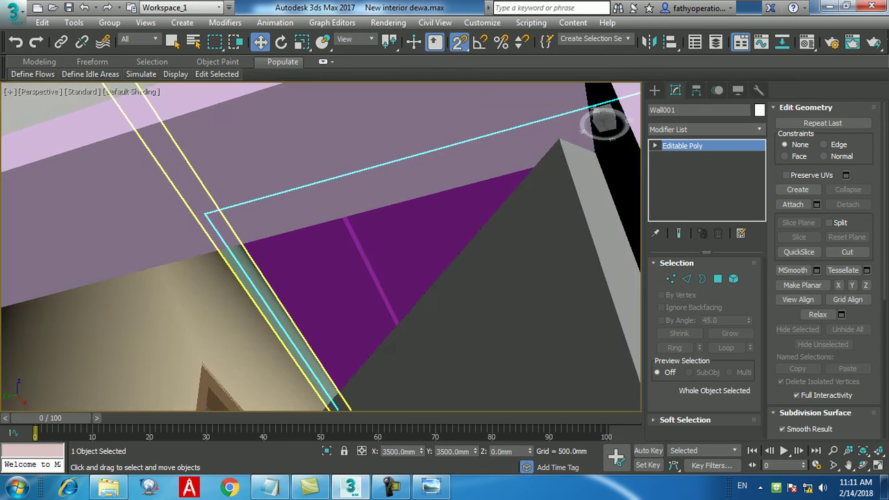
click(267, 285)
key(F4)
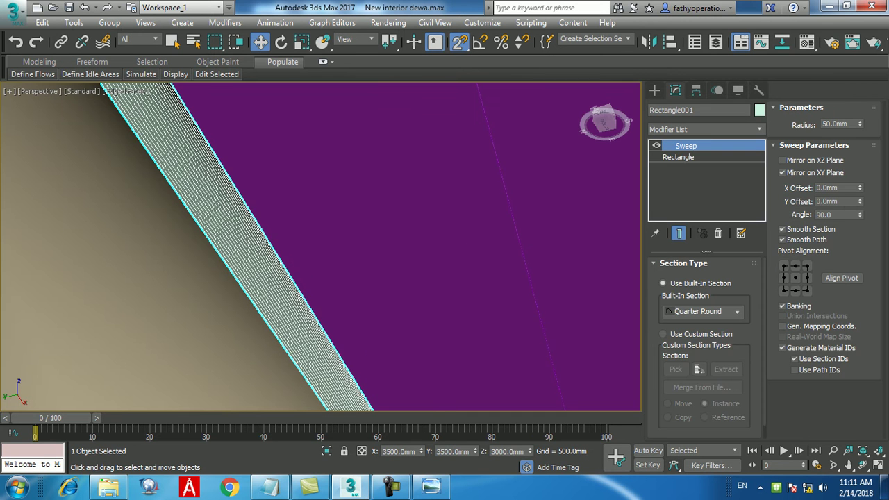
key(F4)
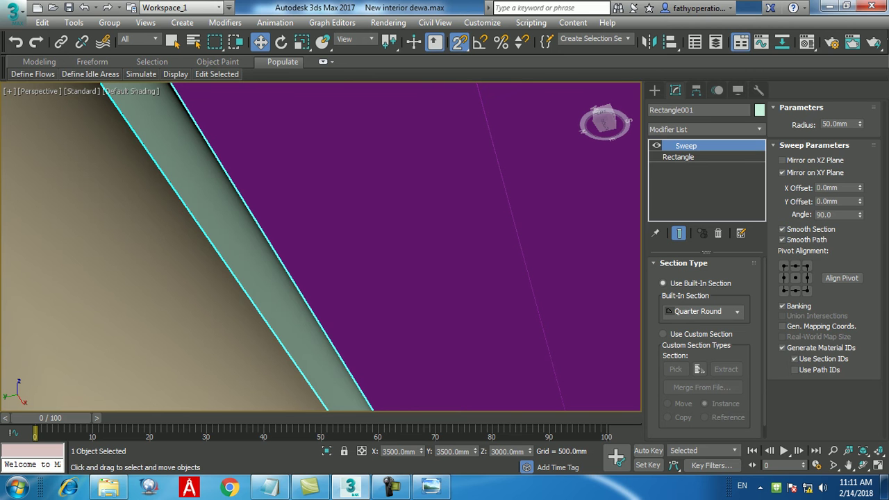
Try moulding radii of 100, 70 and 60 mm, then return the radius to 50 mm.
double_click(836, 124)
text(100)
key(Return)
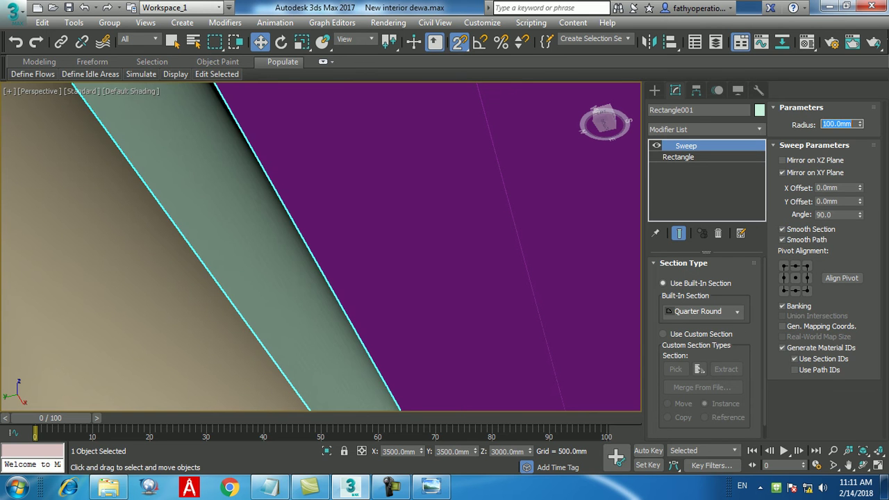
text(70)
key(Return)
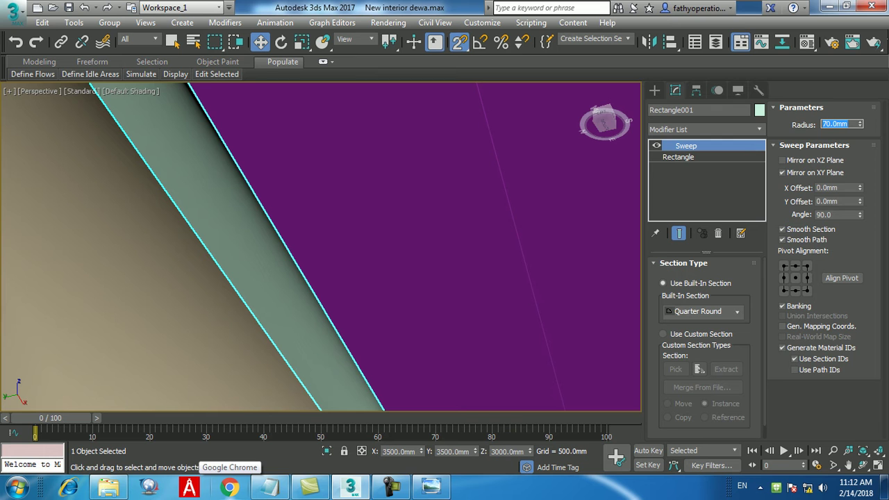
text(60)
key(Return)
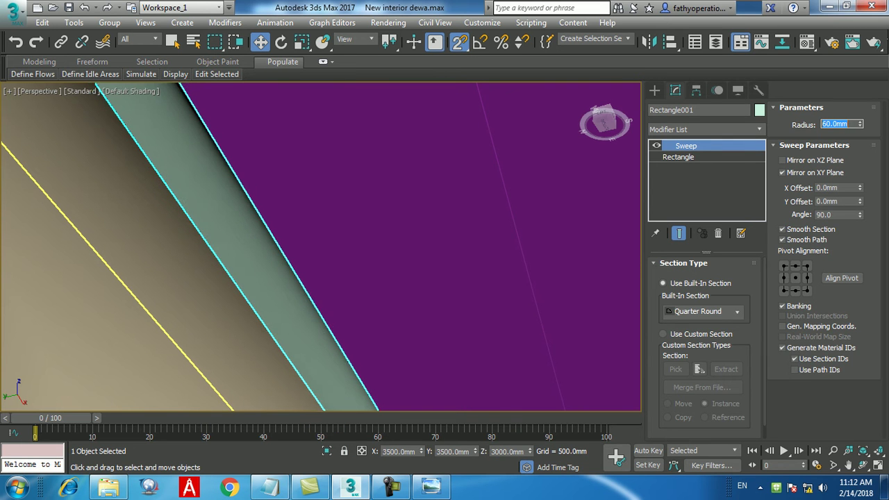
text(50)
key(Return)
Select the ceiling together with the quarter-round moulding in wireframe and isolate the two objects.
scroll(320, 246, down, 10)
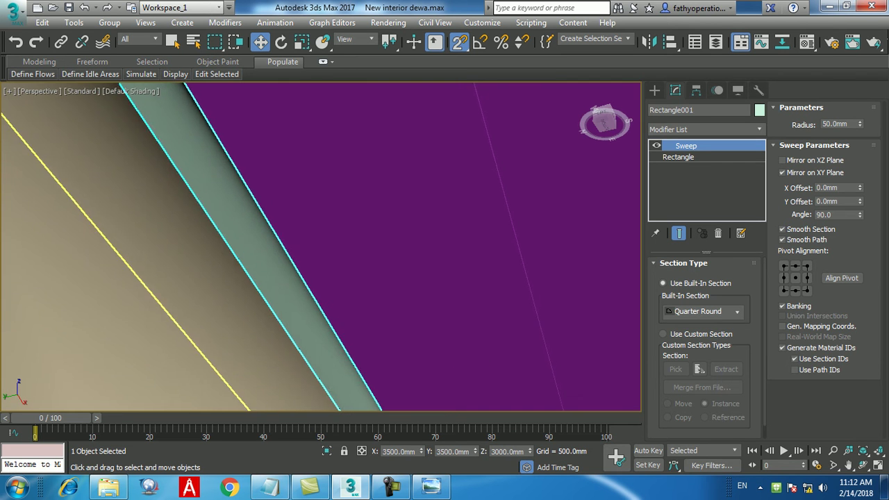
alt+middle_drag(321, 246, 303, 327)
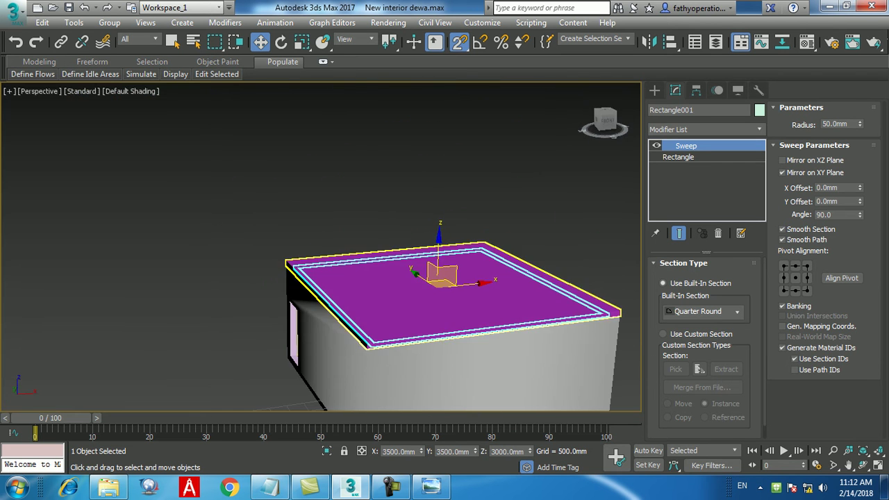
click(389, 305)
key(F3)
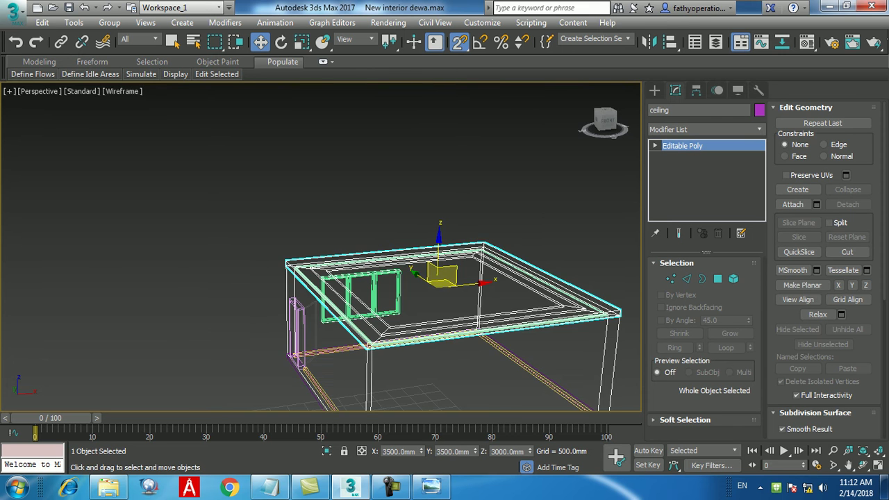
scroll(371, 278, up, 5)
ctrl+click(257, 333)
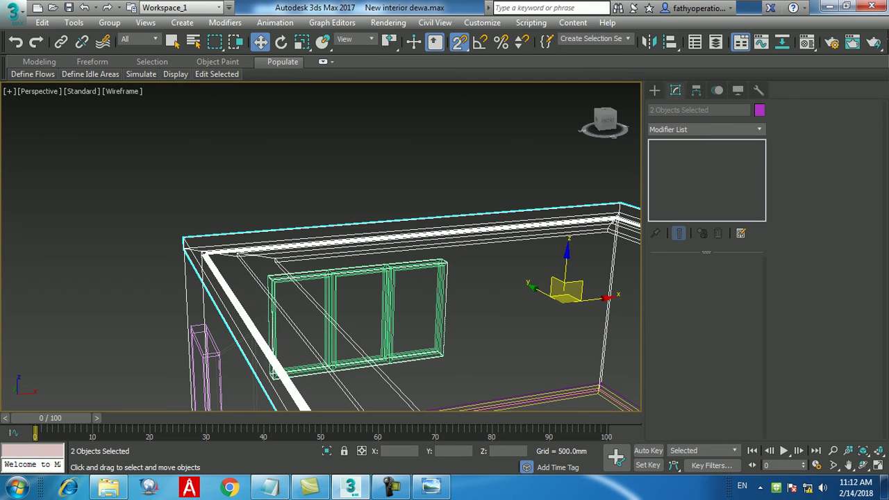
key(alt+1)
key(alt+q)
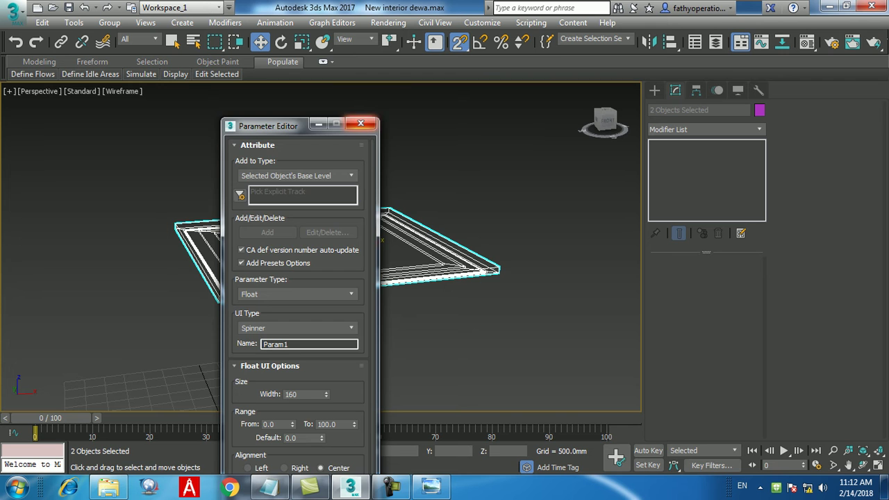
click(361, 123)
Examine the isolated ceiling and moulding from below in shaded display.
alt+middle_drag(361, 278, 361, 139)
key(F3)
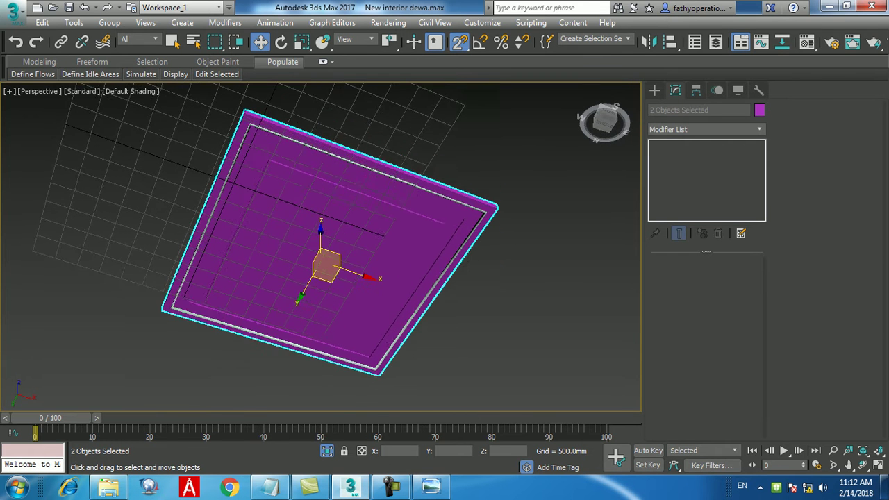
scroll(497, 194, up, 6)
scroll(498, 193, down, 6)
alt+middle_drag(497, 194, 498, 270)
Exit isolation to bring back the whole room and unhide all objects.
key(alt+q)
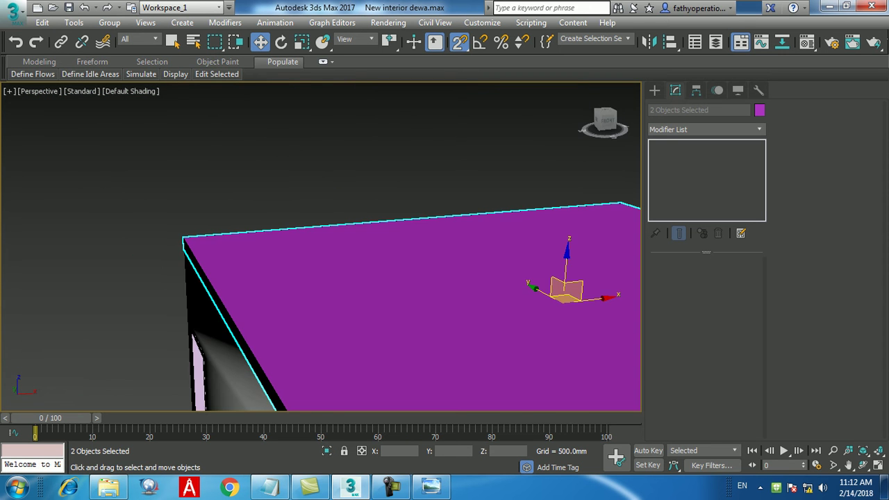
scroll(251, 116, down, 5)
alt+middle_drag(251, 115, 293, 108)
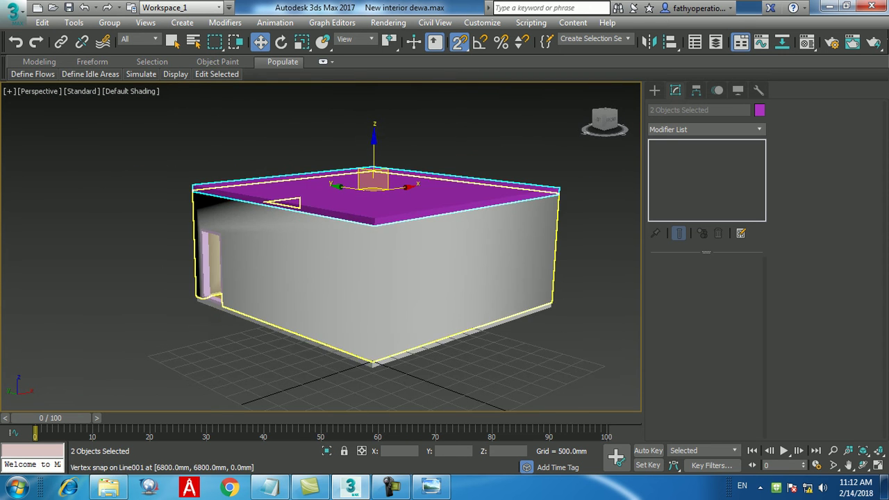
right_click(222, 253)
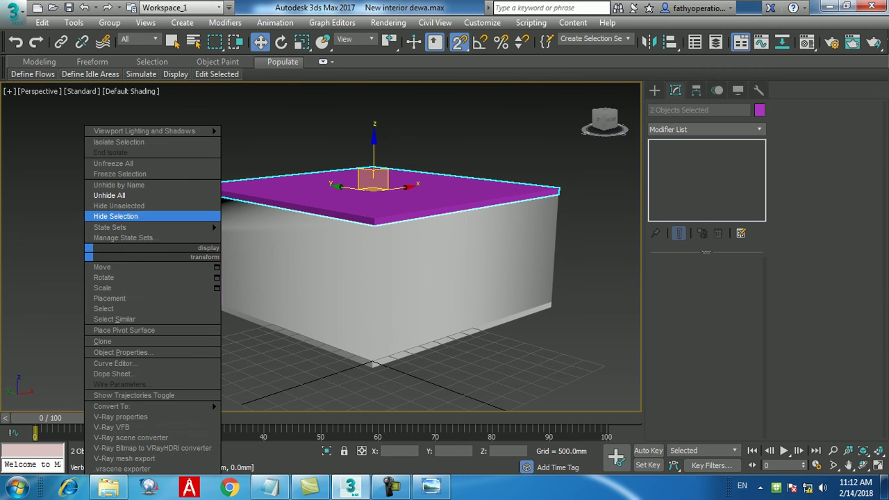
click(109, 195)
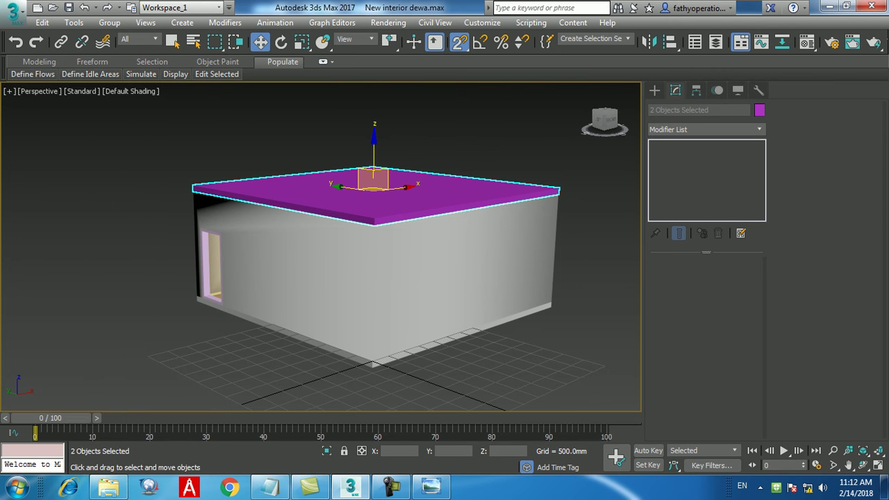
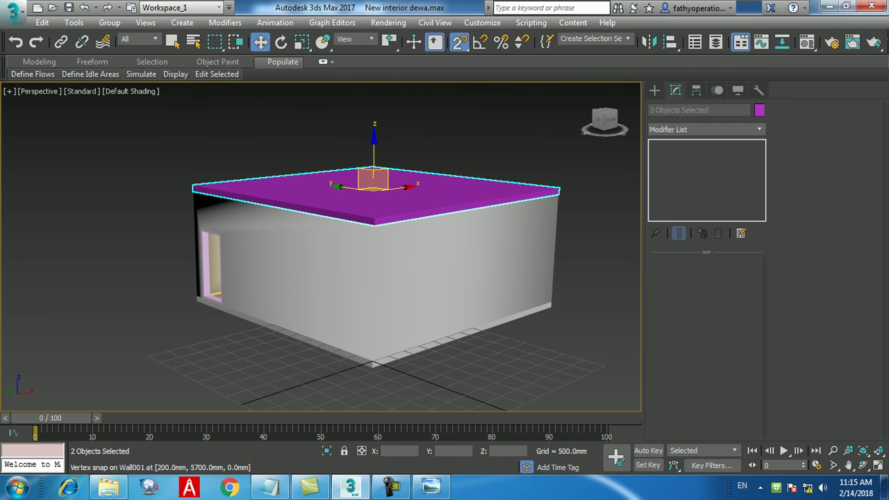
Check the reference image, then select every object in the Top view and hide the selection.
key(alt+Tab)
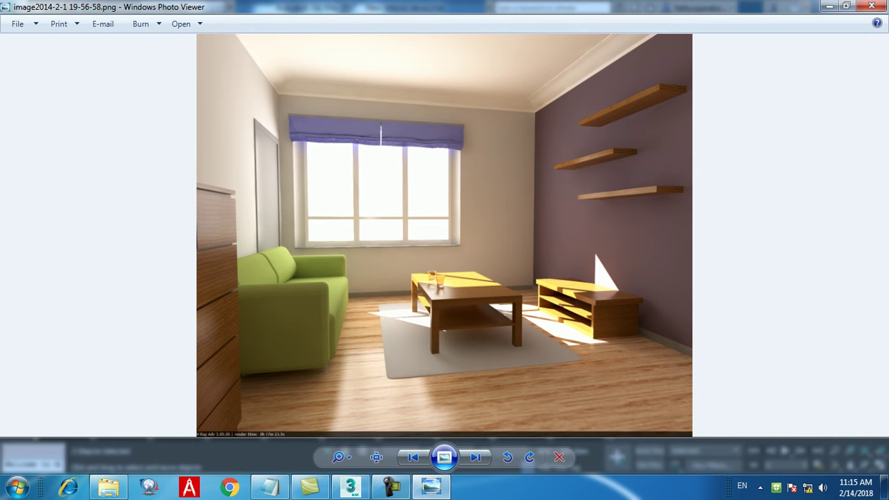
key(alt+Tab)
scroll(478, 272, down, 6)
key(ctrl+a)
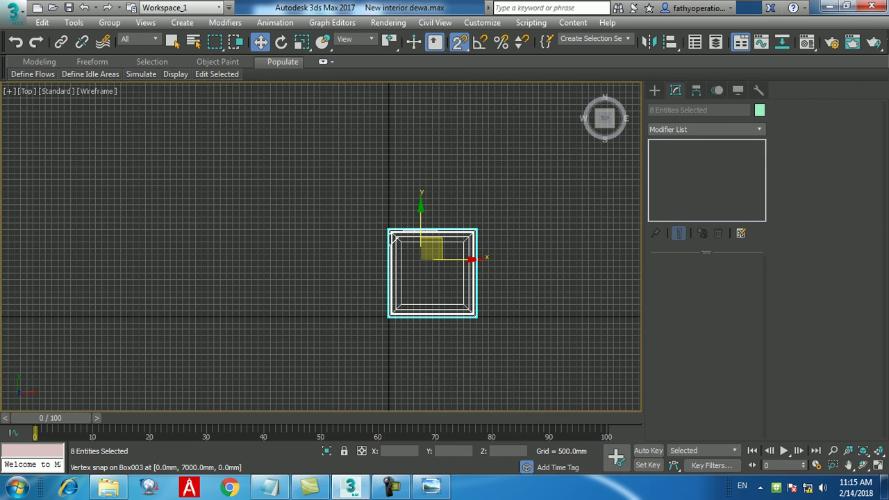
right_click(433, 252)
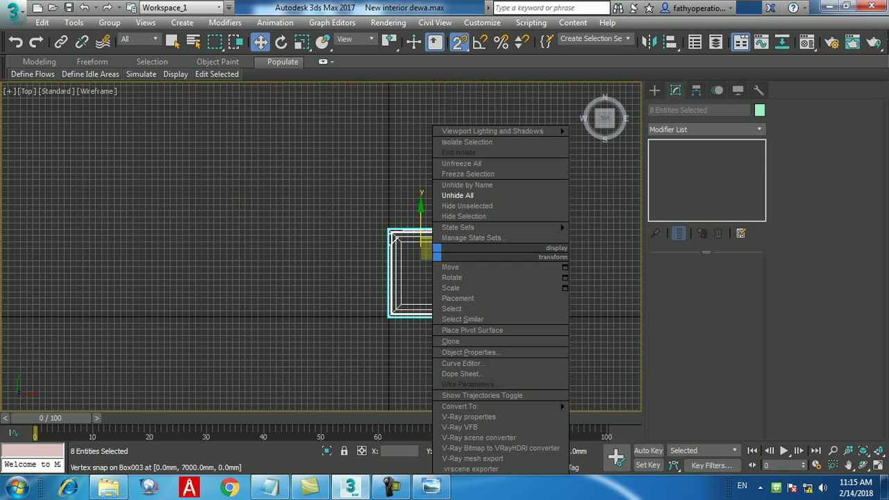
click(464, 216)
middle_drag(453, 245, 428, 229)
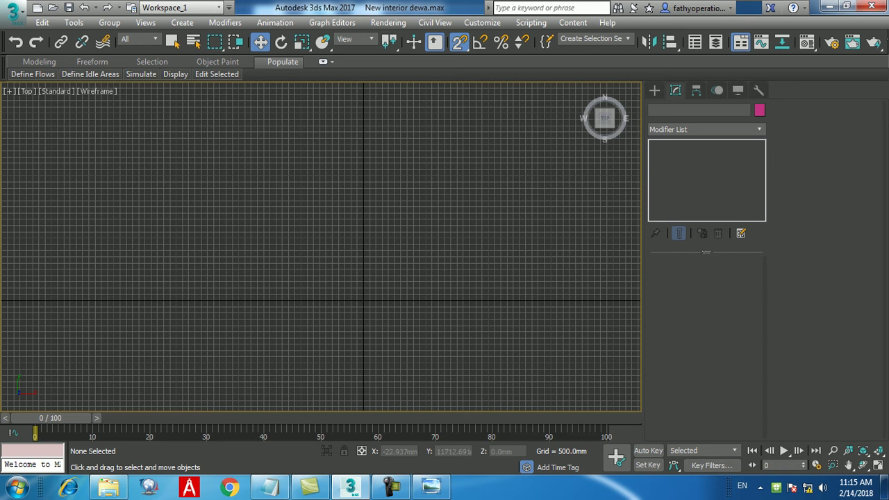
key(z)
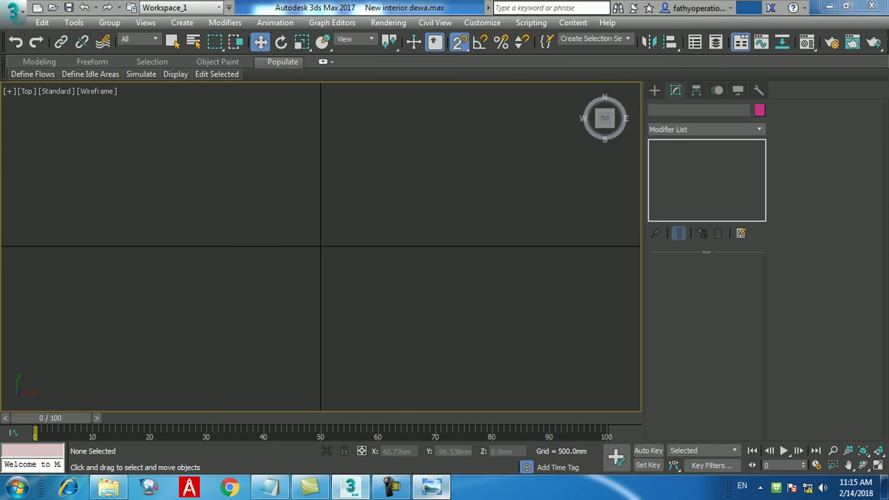
Consult the reference image and begin a Standard Primitives box by keyboard entry, setting its length to 1000 mm.
click(431, 486)
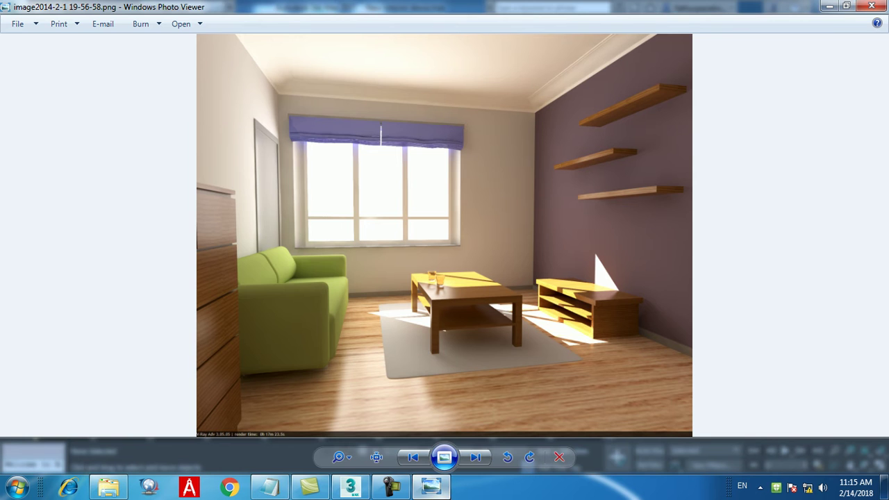
click(438, 488)
click(654, 90)
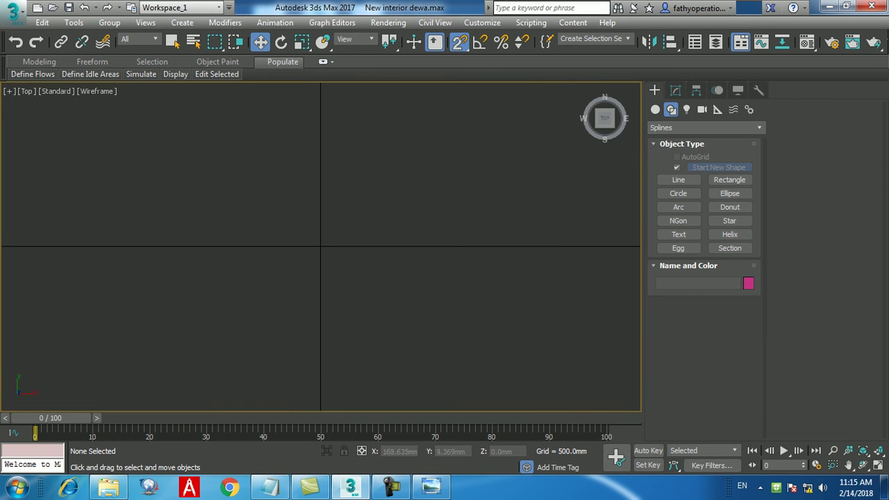
click(656, 110)
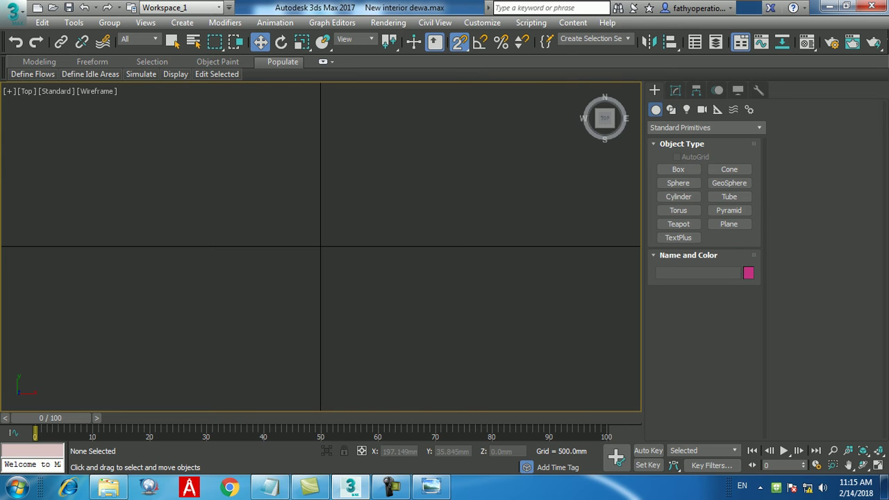
click(678, 169)
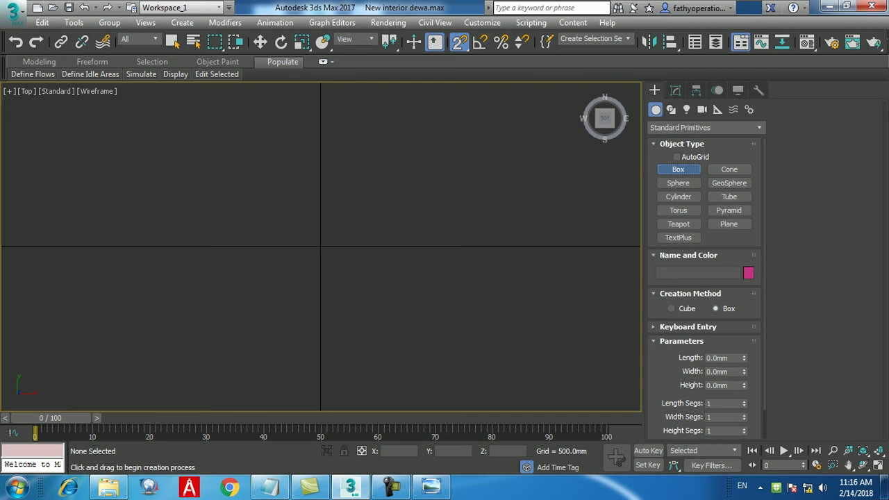
click(688, 327)
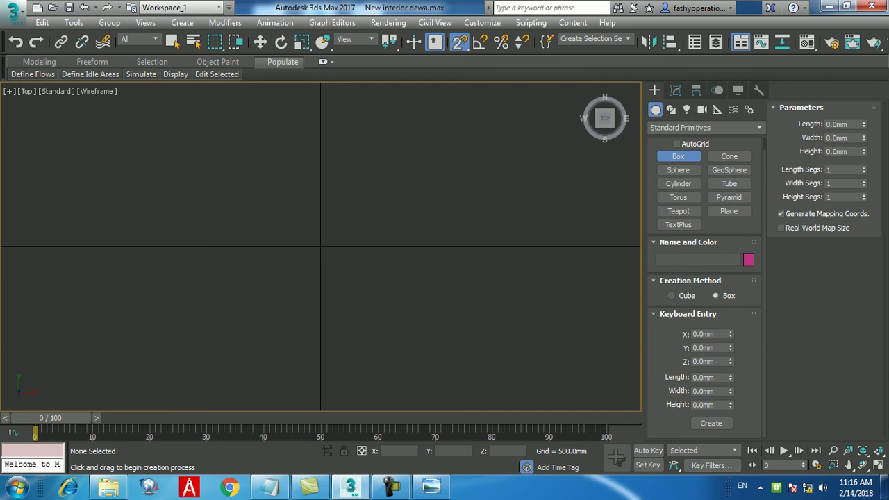
click(430, 487)
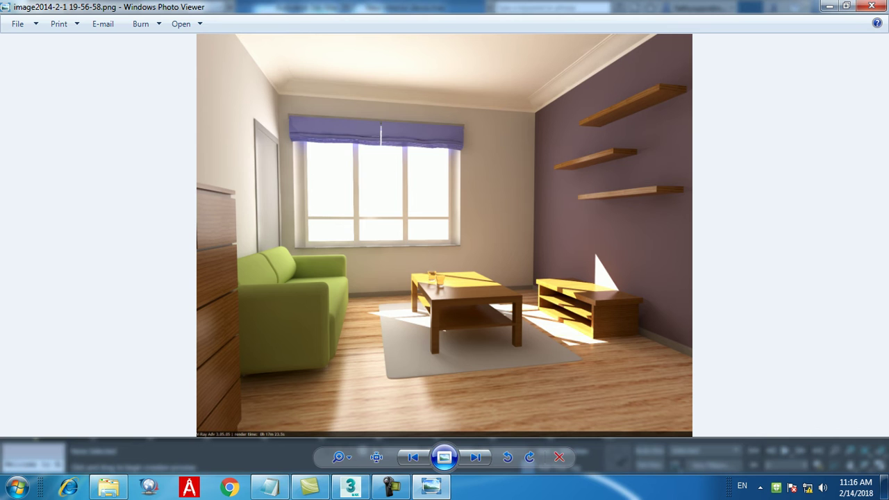
click(430, 486)
drag(717, 378, 693, 378)
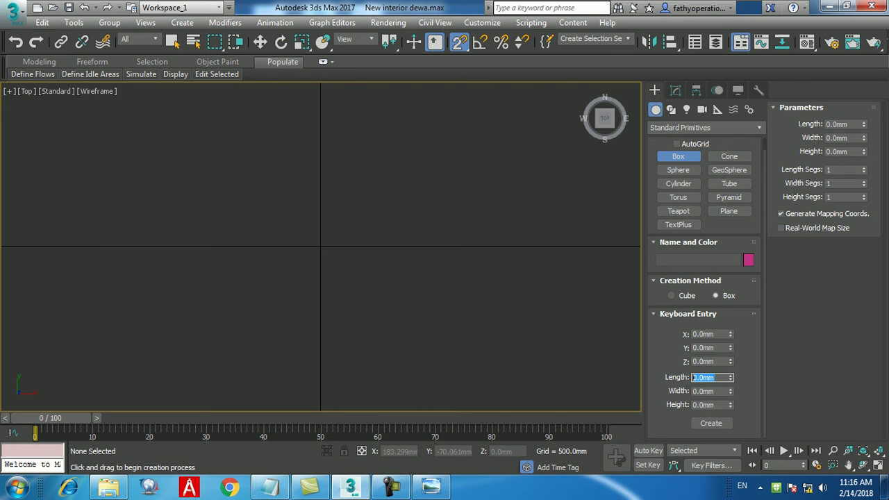
text(1000)
key(Return)
Set the box's width to 600 mm and height to 50 mm, and create it at the origin.
click(430, 487)
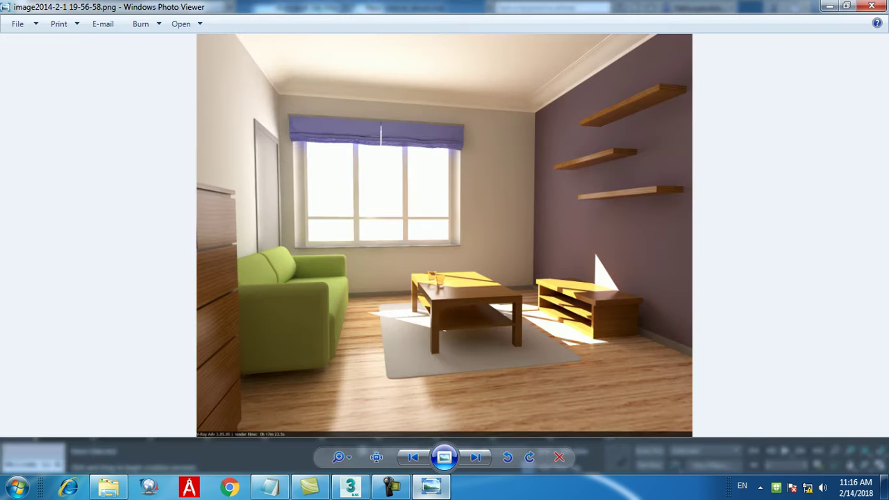
click(431, 486)
key(Tab)
key(Tab)
text(60)
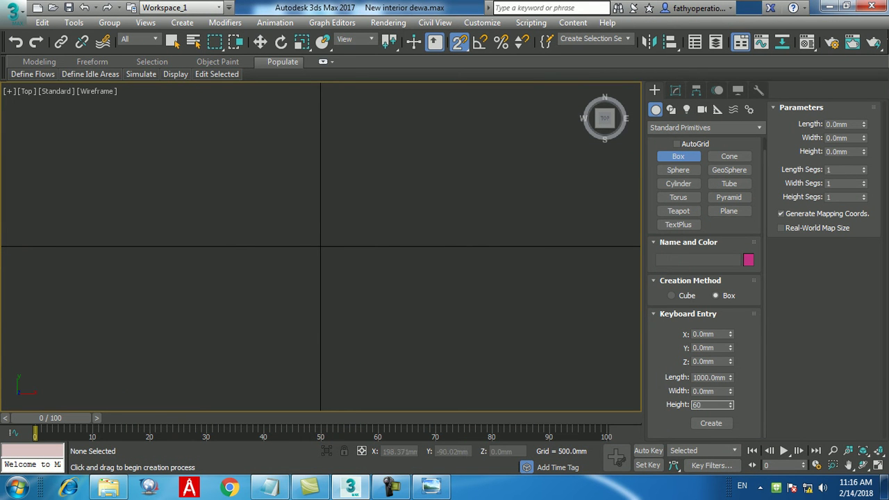
drag(717, 391, 693, 391)
key(Tab)
click(431, 486)
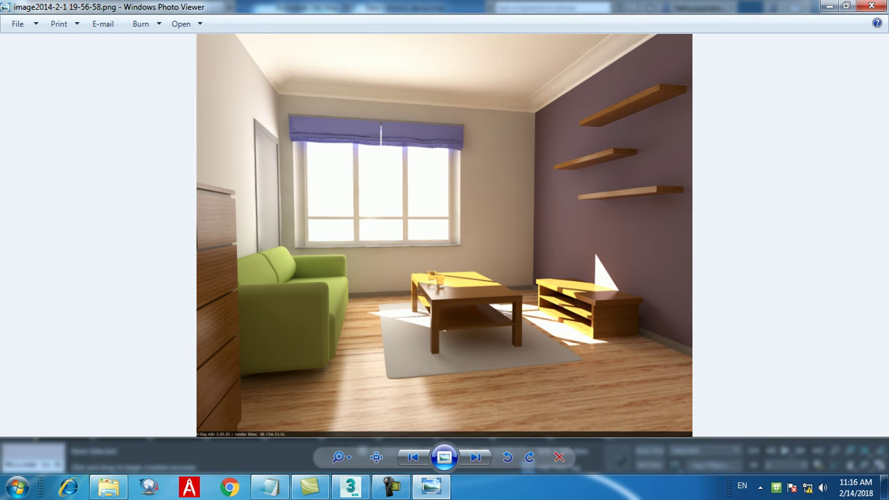
click(437, 489)
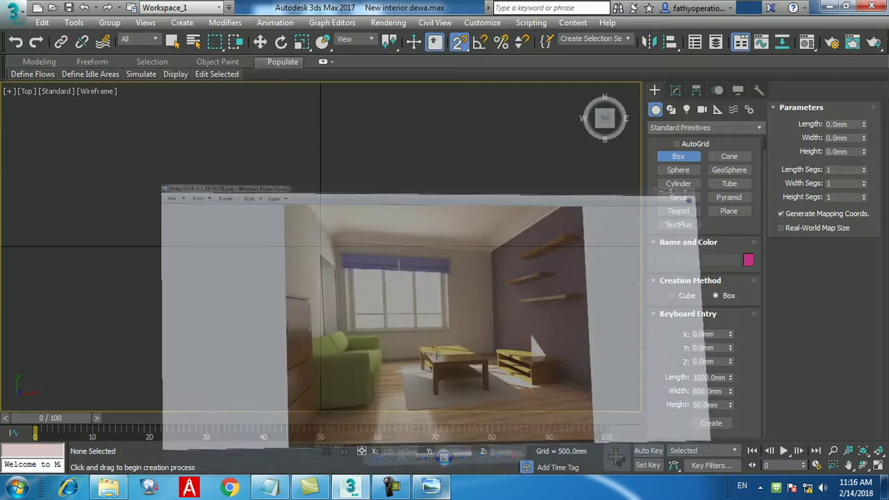
click(712, 423)
key(w)
key(z)
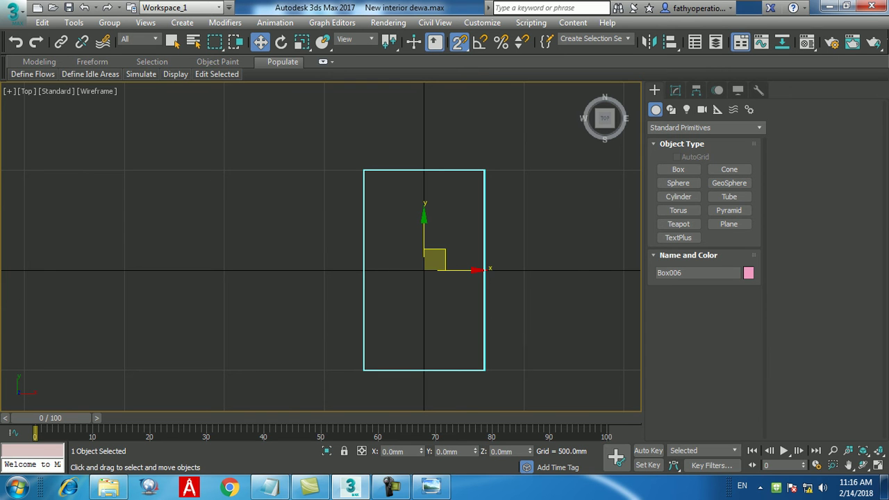
Display the new box in a Perspective view with edged faces, angled to show its upper side.
middle_drag(424, 271, 358, 261)
key(p)
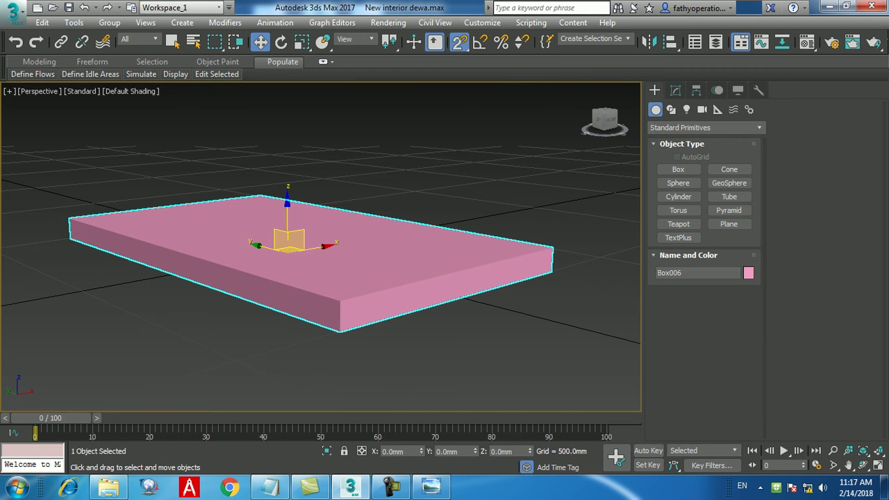
key(F4)
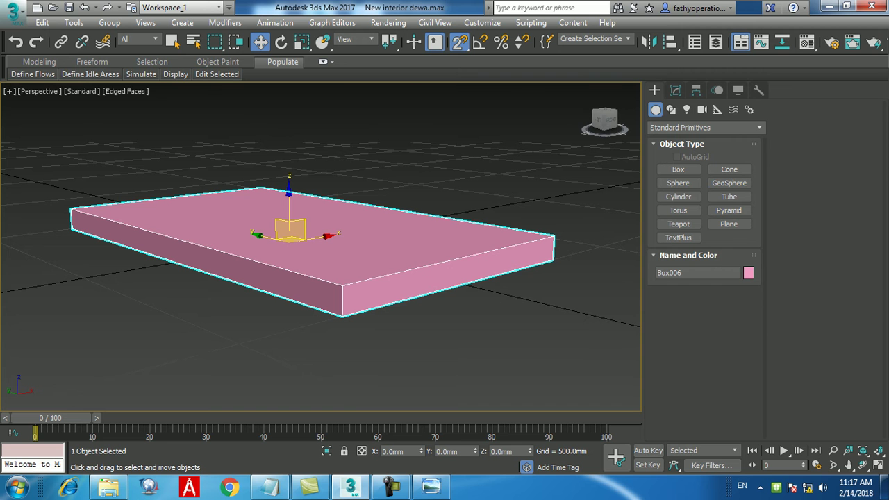
alt+middle_drag(321, 247, 340, 277)
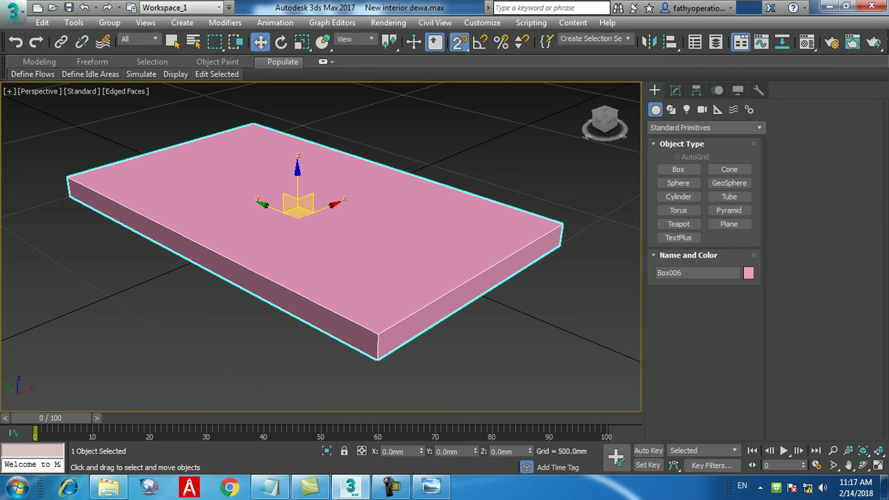
Set the box's length segments to 20 and its width segments to 10.
click(675, 90)
drag(744, 324, 744, 316)
click(744, 324)
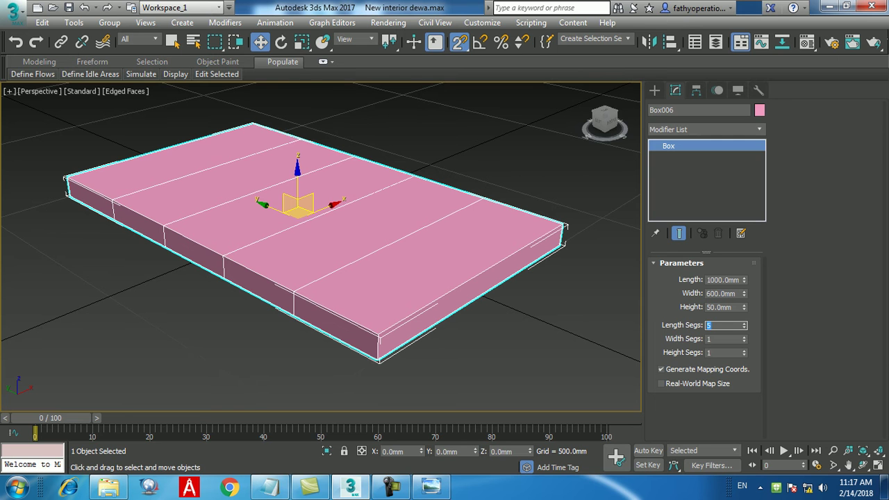
text(10)
key(Return)
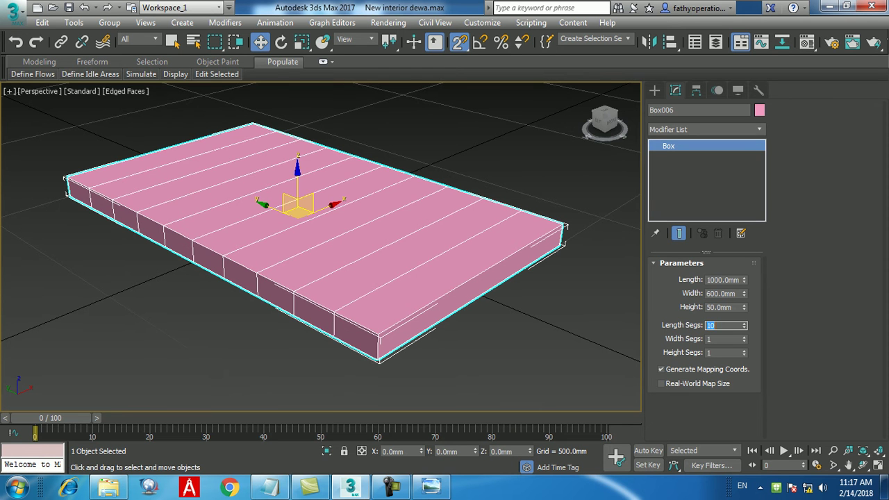
text(20)
key(Return)
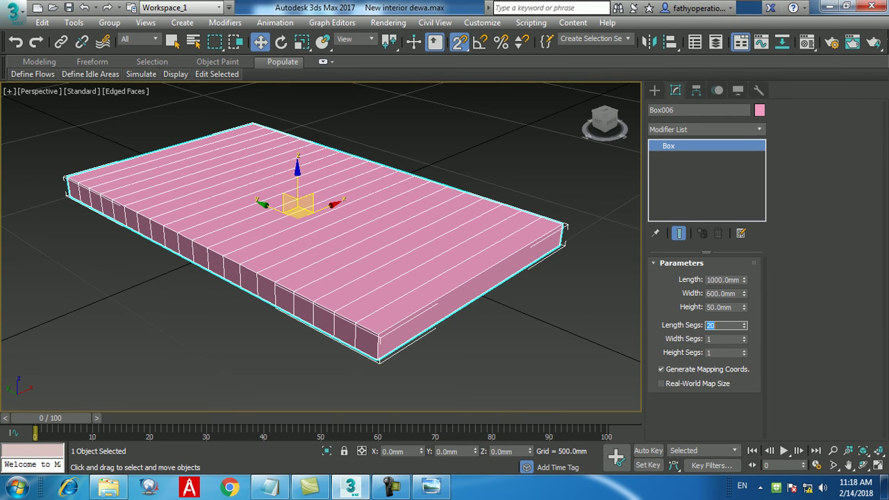
key(Tab)
text(10)
key(Return)
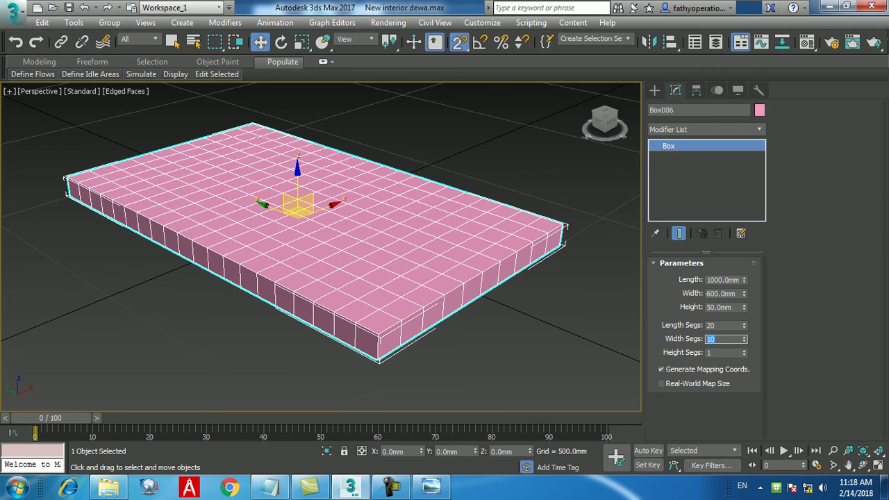
Convert the segmented box to Editable Poly and enter Polygon sub-object level.
right_click(484, 239)
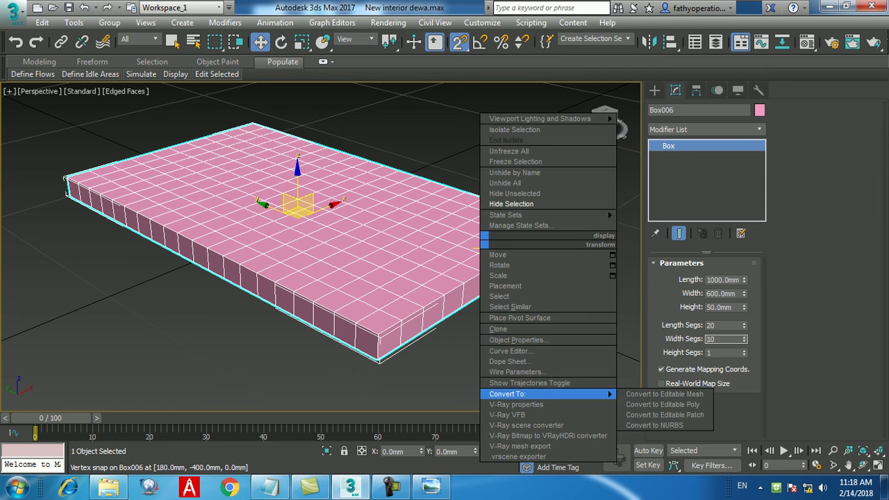
mouse_move(549, 394)
click(664, 404)
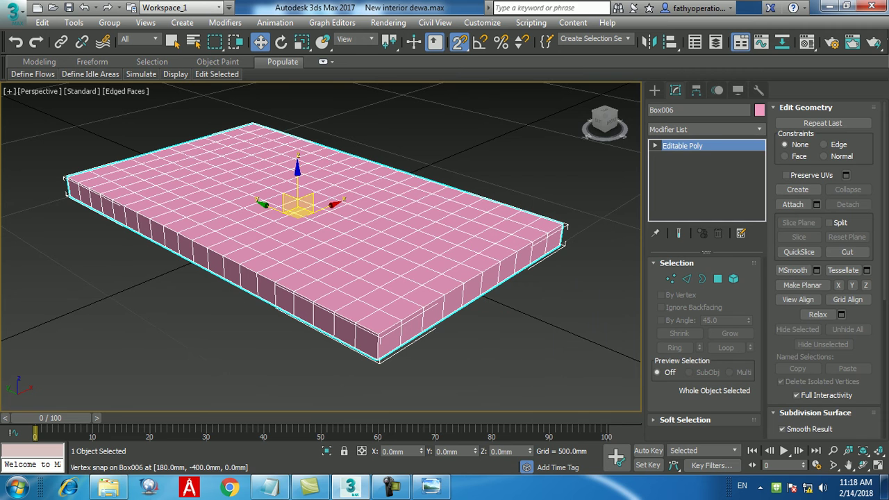
scroll(434, 264, up, 3)
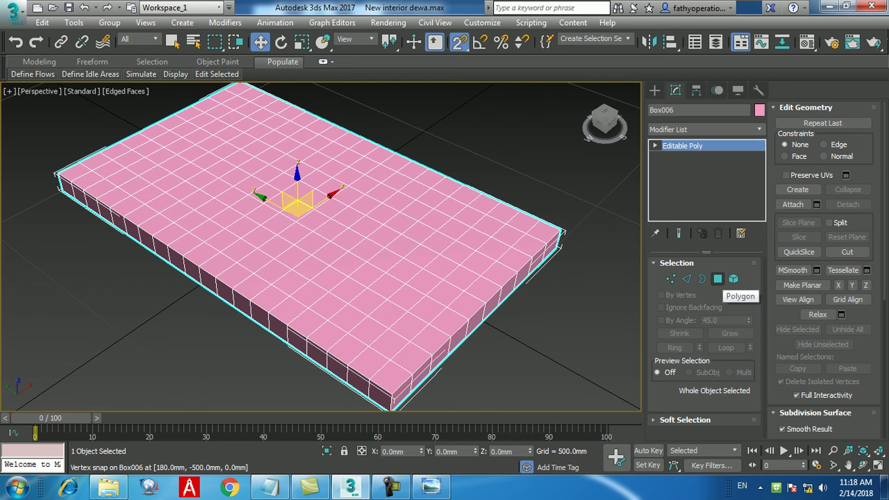
click(718, 279)
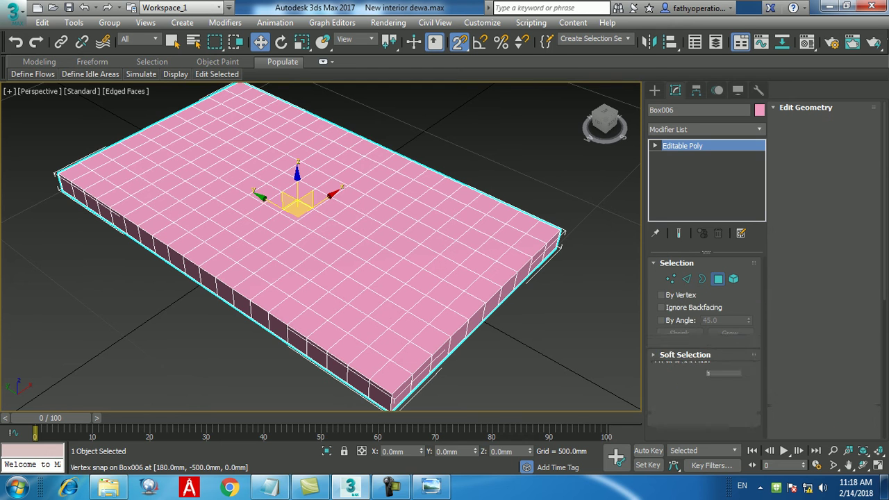
Select the four centre polygons of the box's upper face, grow the selection four times, then clear it.
click(296, 212)
ctrl+click(315, 199)
ctrl+click(314, 221)
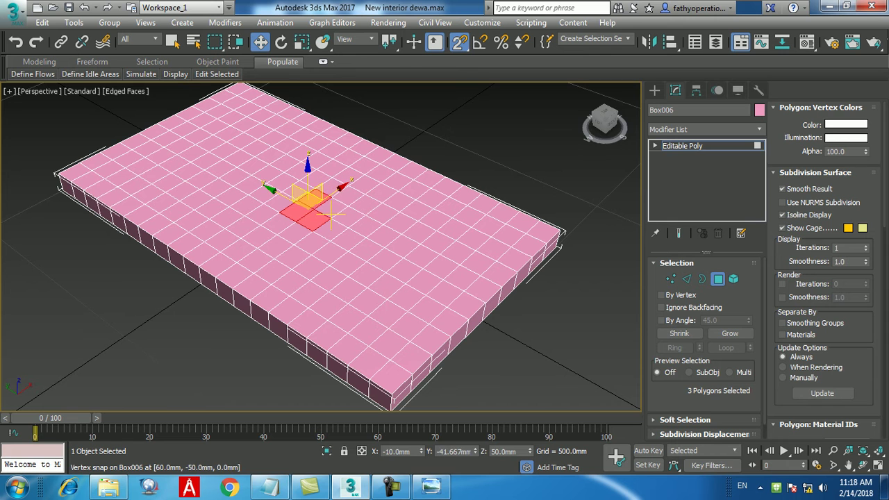
ctrl+click(331, 209)
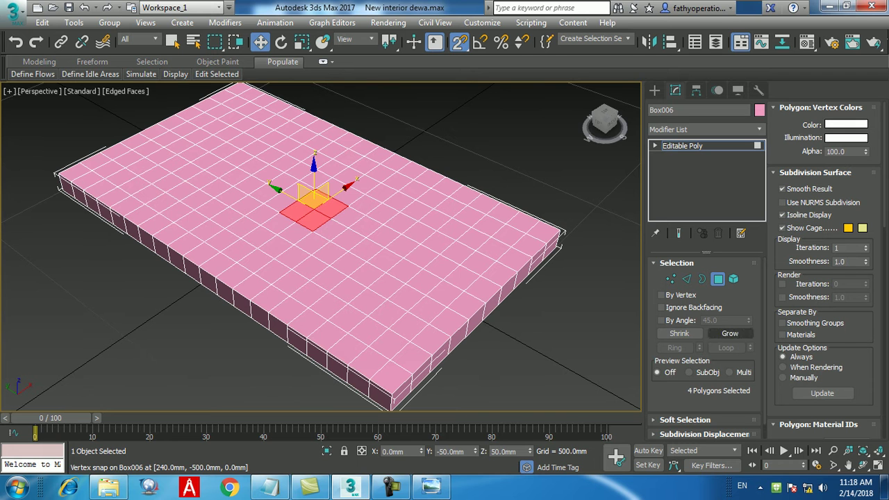
click(730, 333)
click(730, 333)
click(730, 334)
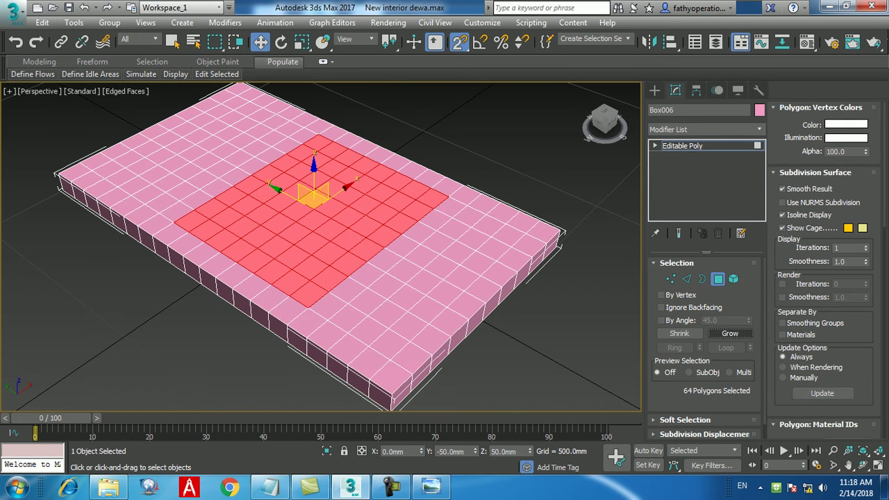
click(730, 333)
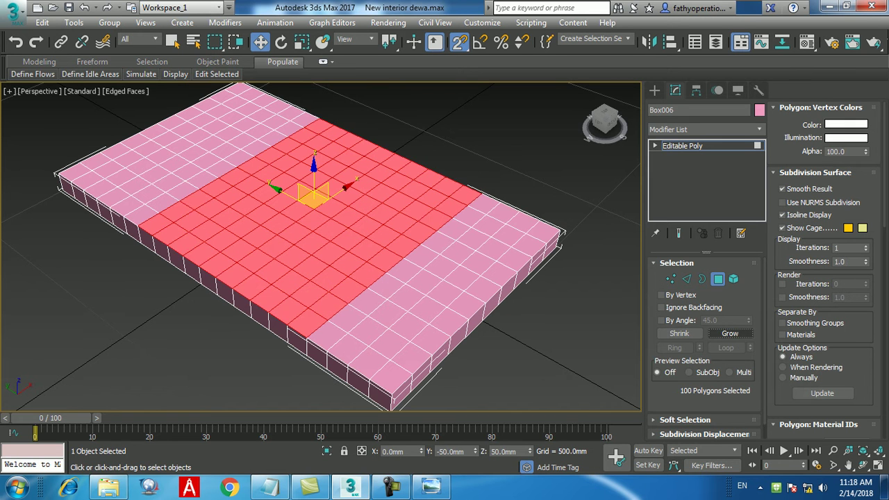
click(534, 334)
Select the four corner polygons on the underside of the box.
alt+middle_drag(528, 333, 504, 229)
alt+middle_drag(416, 269, 421, 232)
middle_drag(341, 151, 345, 167)
click(337, 104)
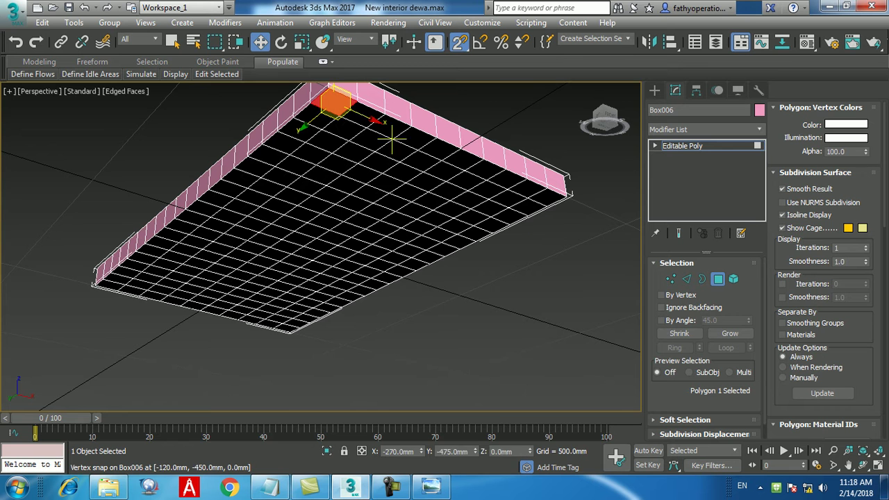
ctrl+click(547, 204)
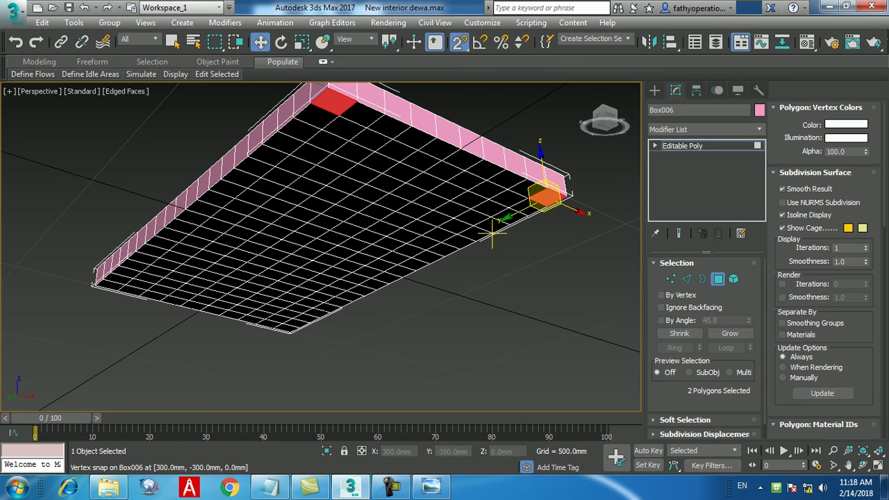
ctrl+click(288, 323)
ctrl+click(105, 281)
scroll(227, 310, down, 5)
alt+middle_drag(254, 307, 254, 282)
scroll(255, 281, up, 4)
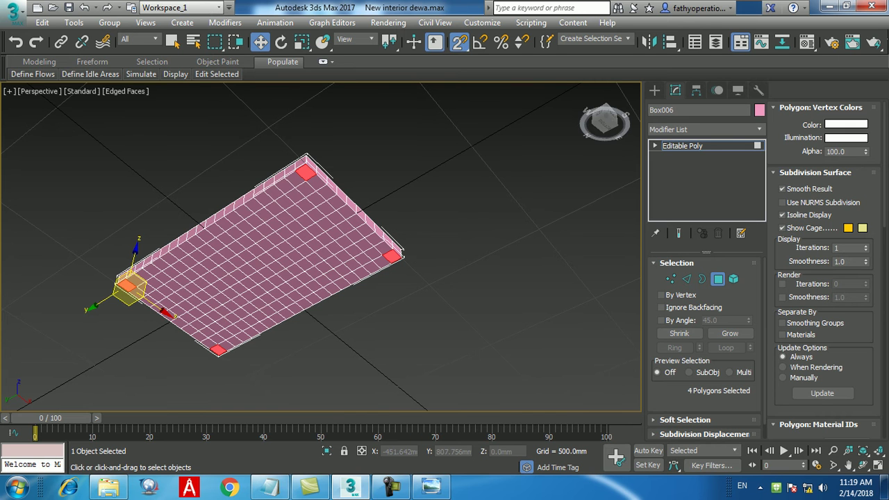
Check the coffee table in the reference image and set a 200 mm Extrude height for the four selected corner polygons.
click(438, 489)
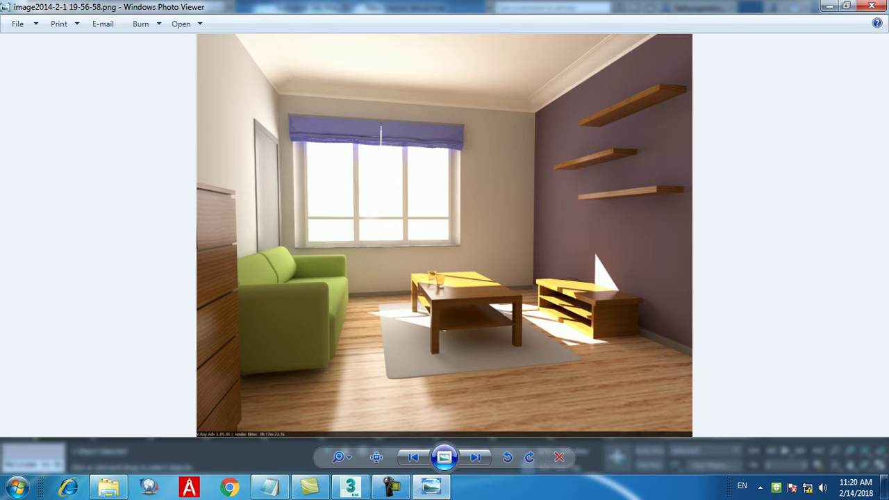
click(432, 488)
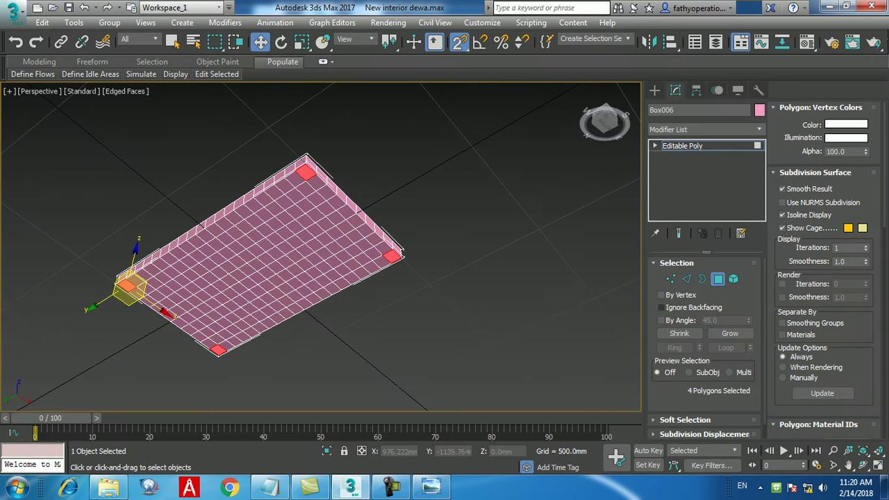
scroll(782, 366, down, 3)
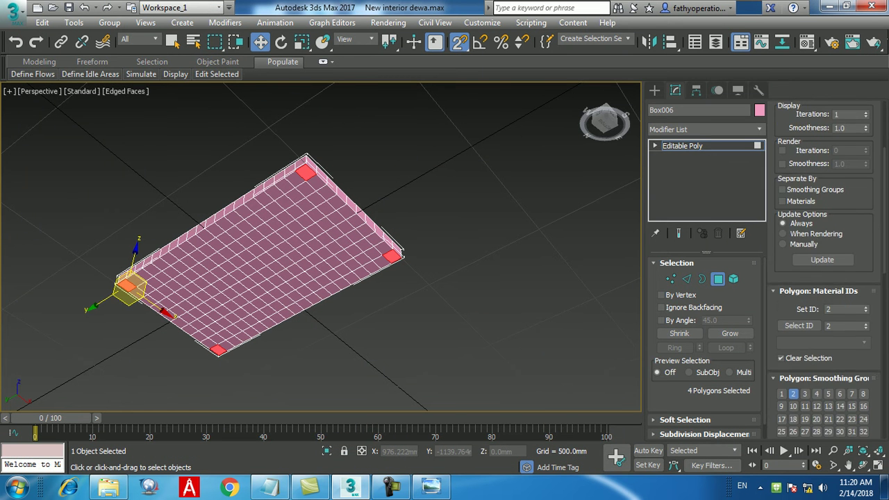
scroll(823, 340, down, 2)
scroll(826, 342, down, 1)
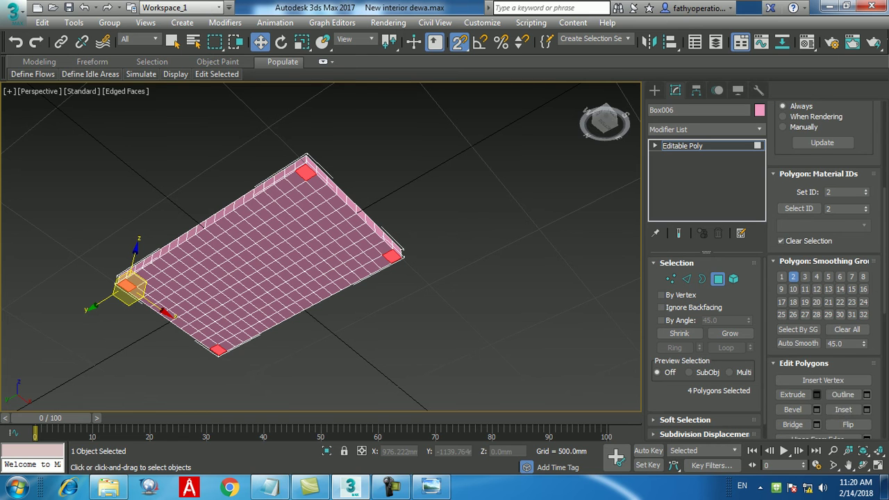
click(816, 394)
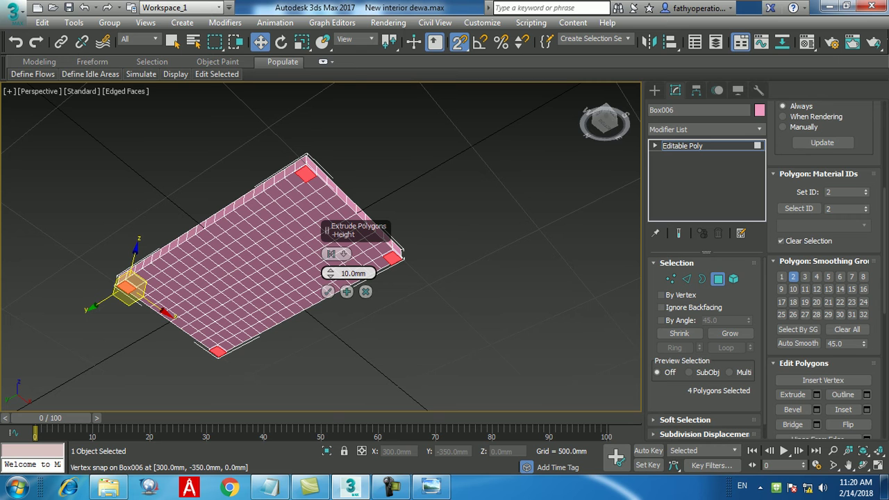
key(BackSpace)
key(BackSpace)
key(BackSpace)
key(BackSpace)
key(BackSpace)
key(BackSpace)
text(200)
key(Return)
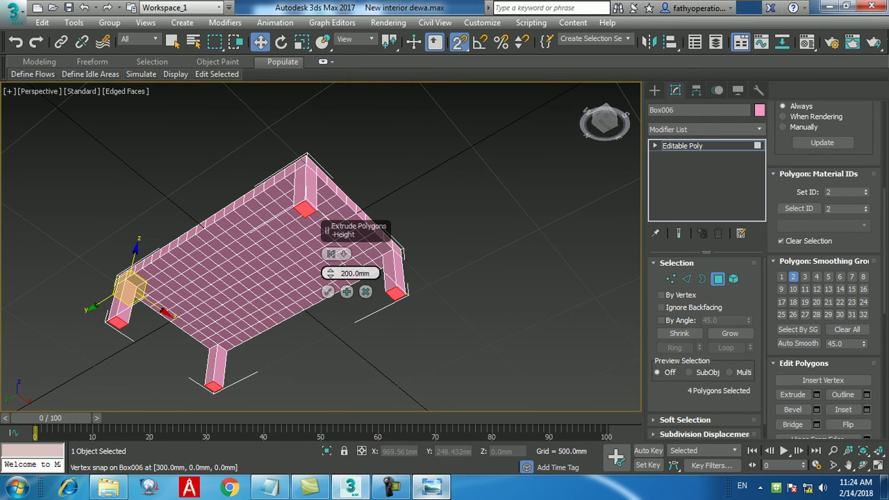
Take a closer look at the coffee table's legs and shelf in the reference image, then accept the 200 mm leg extrusion.
click(432, 489)
scroll(410, 358, up, 3)
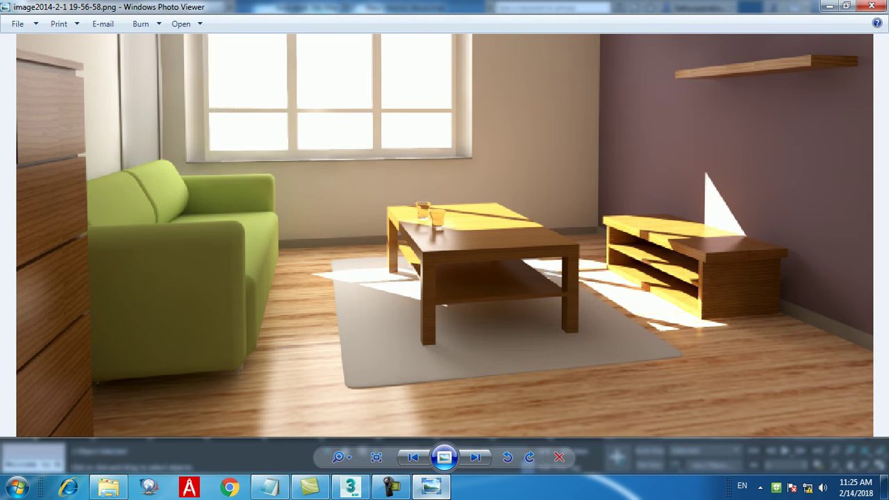
click(431, 487)
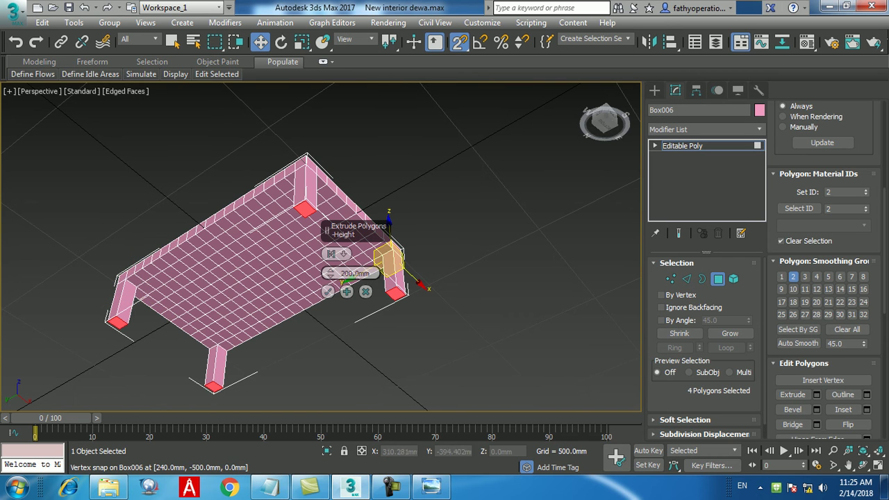
double_click(355, 273)
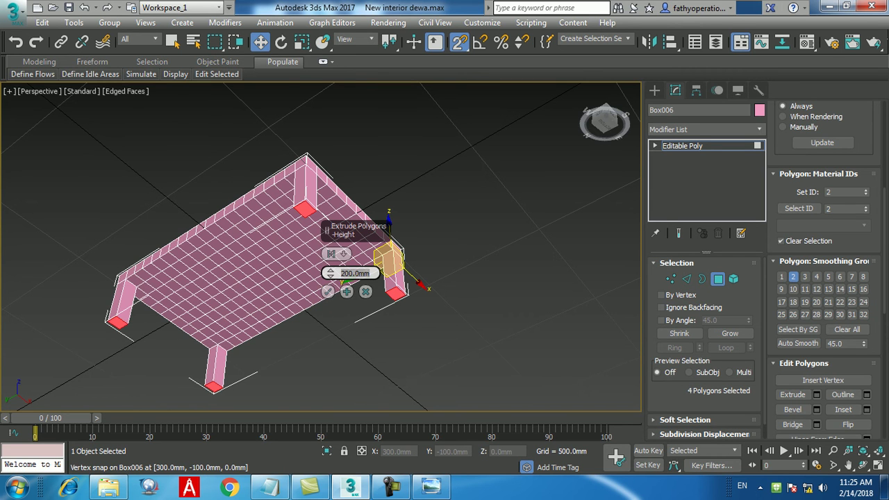
key(Return)
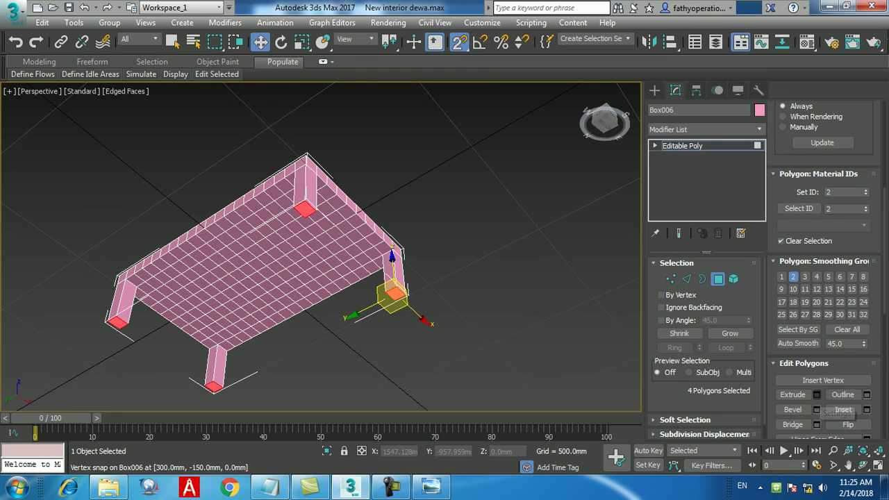
Extrude the four leg ends by a further 25 mm to form the thin shelf-height segment.
click(816, 394)
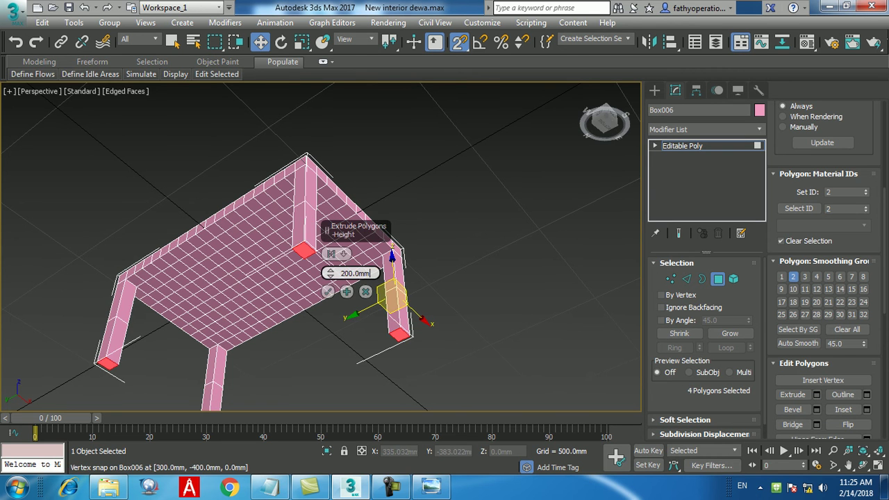
text(25)
key(Return)
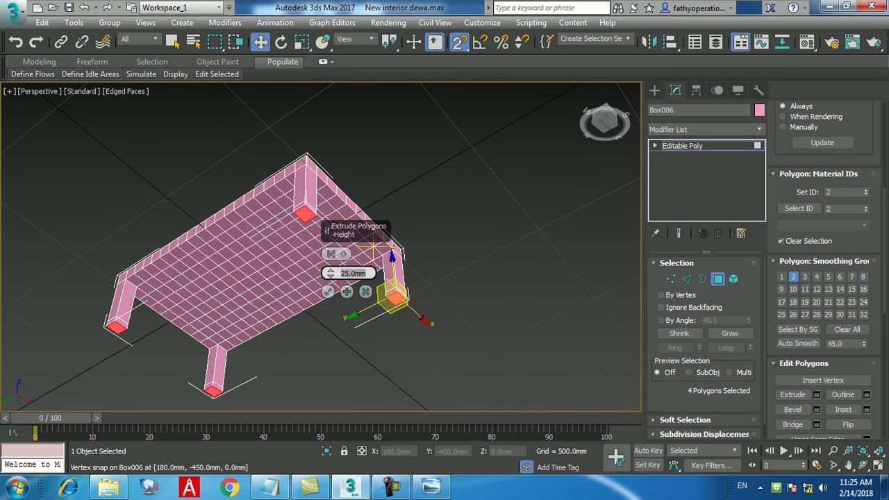
click(366, 292)
click(305, 210)
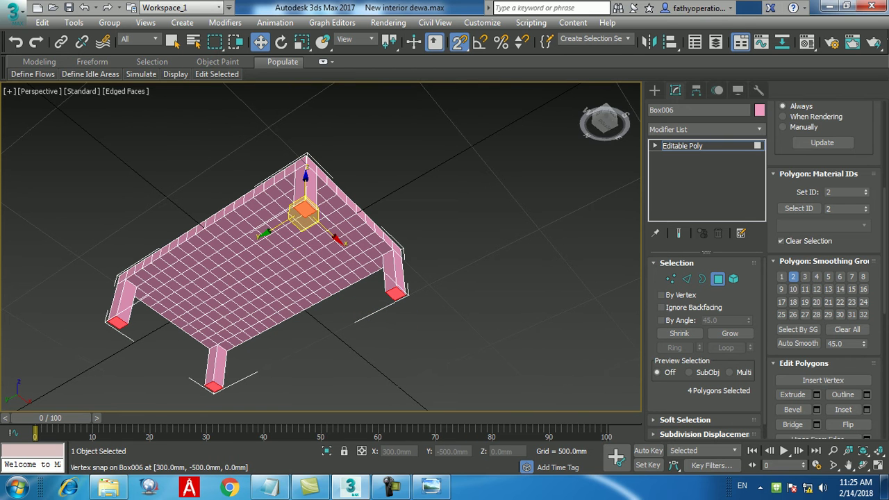
click(816, 395)
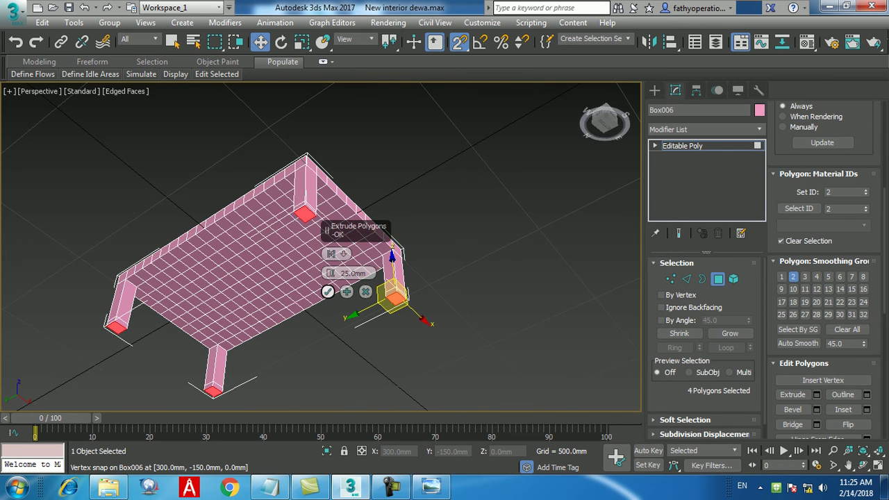
click(328, 291)
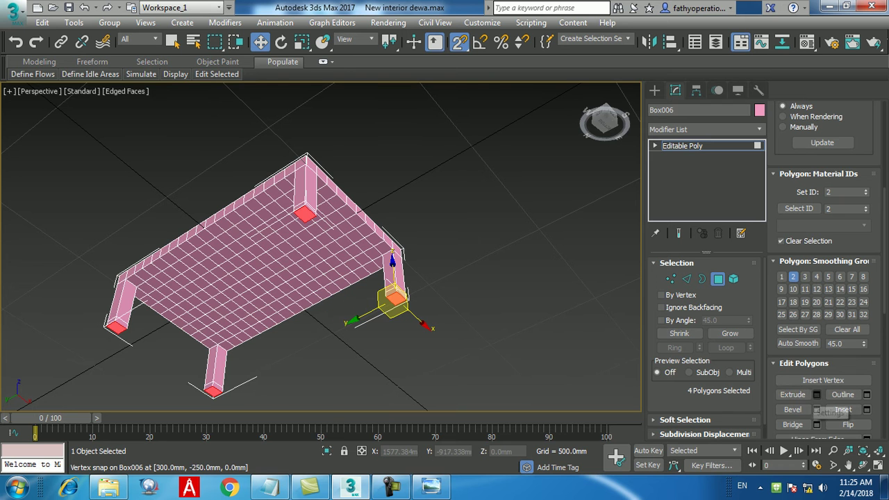
Extrude the four leg ends by another 200 mm to form the lower part of the legs.
click(817, 394)
key(ctrl+a)
text(200)
key(Return)
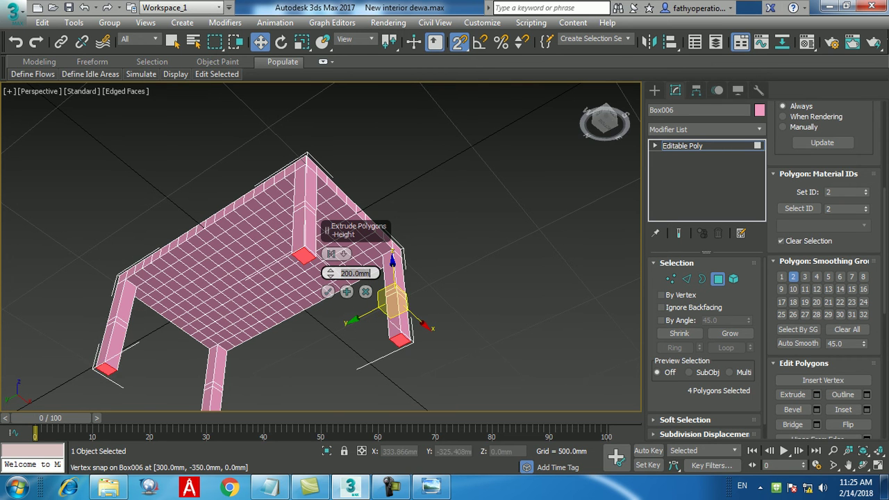
click(327, 291)
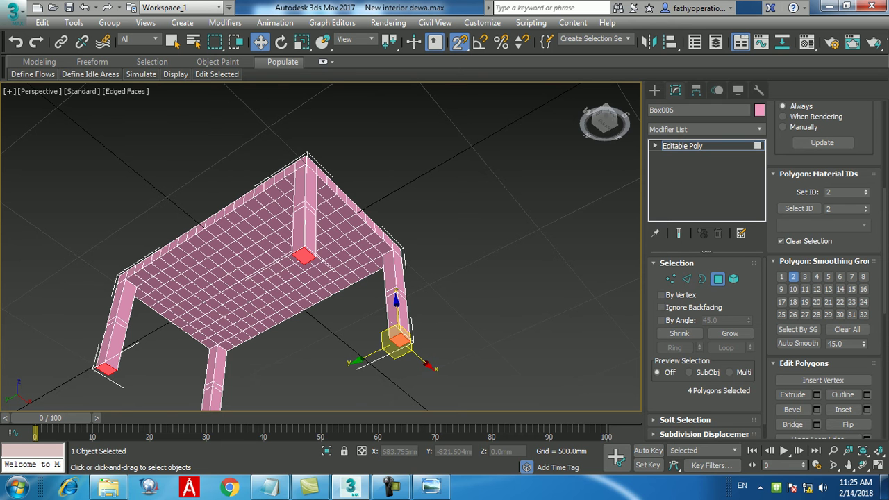
Check the coffee table's legs and lower shelf in the reference image and examine the modelled leg segments against it.
click(430, 486)
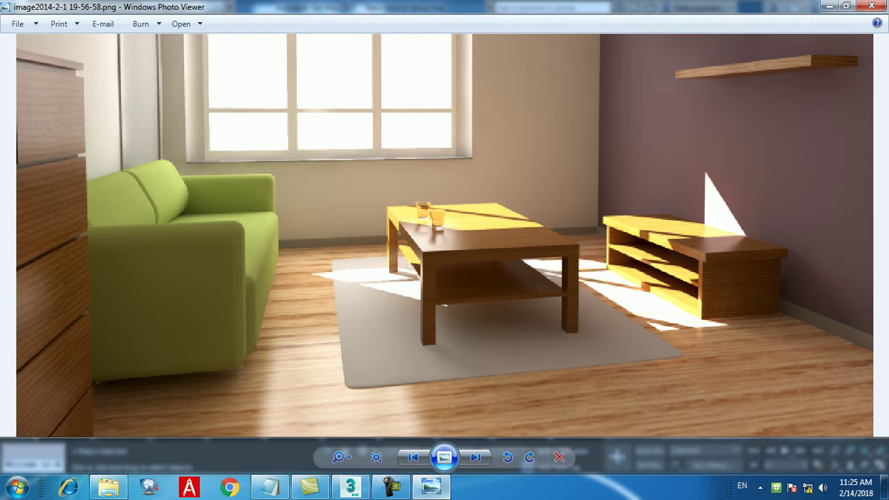
scroll(496, 303, up, 3)
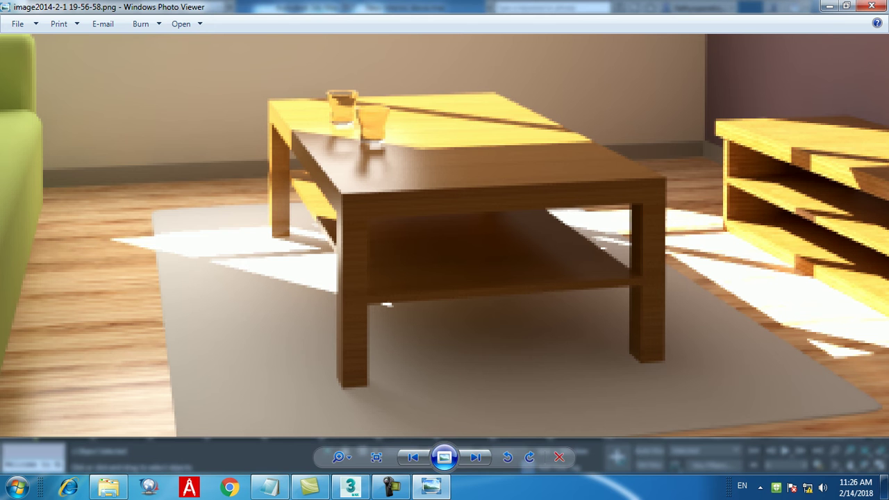
scroll(387, 304, down, 2)
click(431, 486)
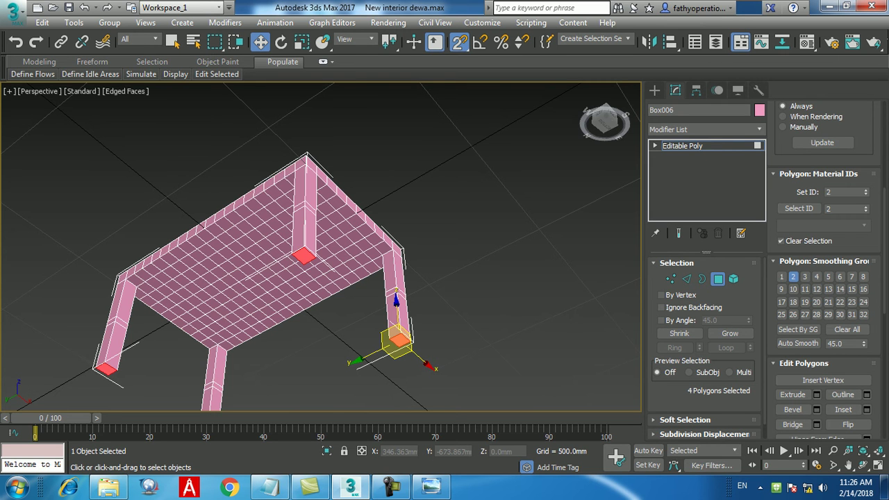
alt+middle_drag(475, 228, 487, 306)
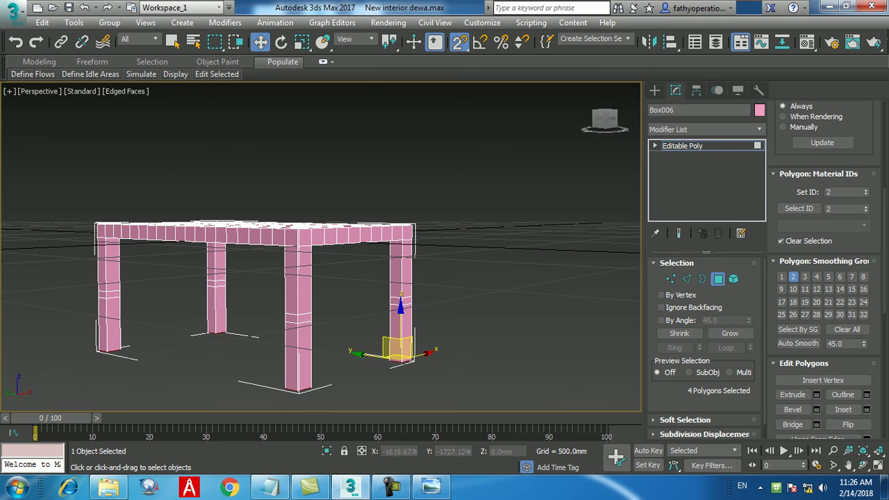
click(299, 390)
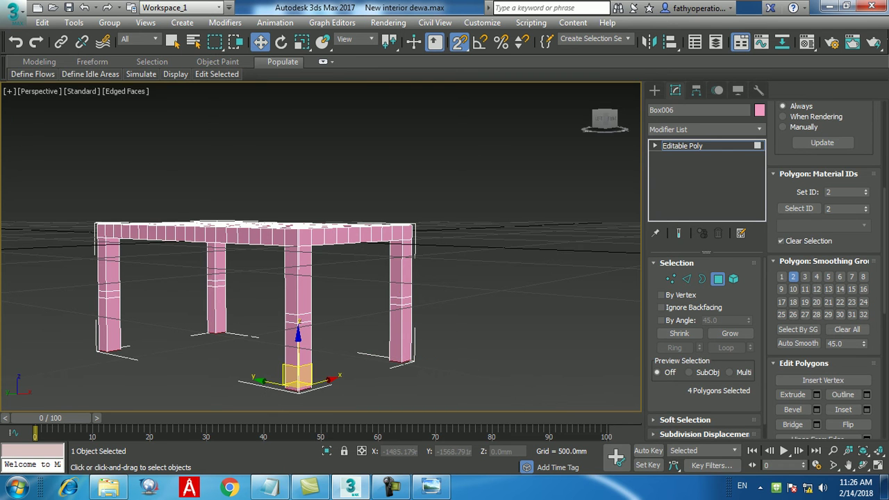
mouse_move(298, 277)
alt+middle_down()
mouse_move(300, 330)
mouse_move(301, 278)
alt+middle_up()
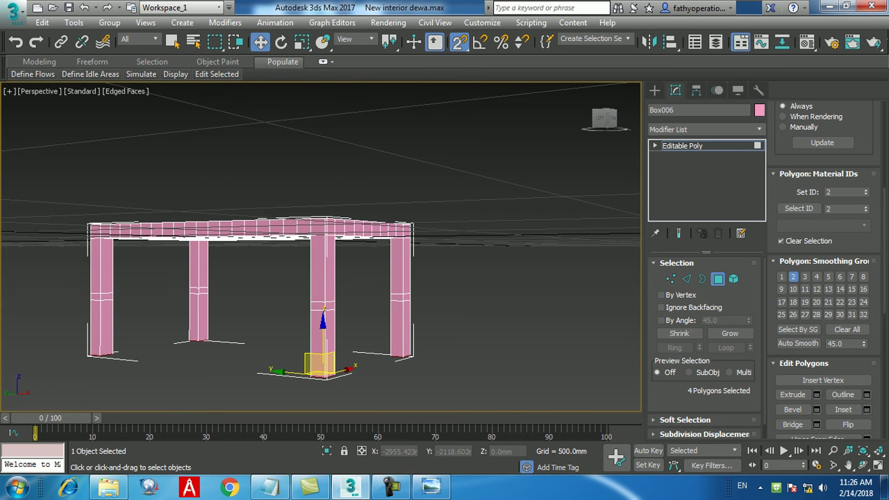
alt+middle_drag(300, 278, 400, 302)
Bridge the facing inner polygons of the shelf-height segments on two legs along one long side of the table.
click(393, 302)
scroll(403, 291, up, 2)
scroll(416, 264, up, 2)
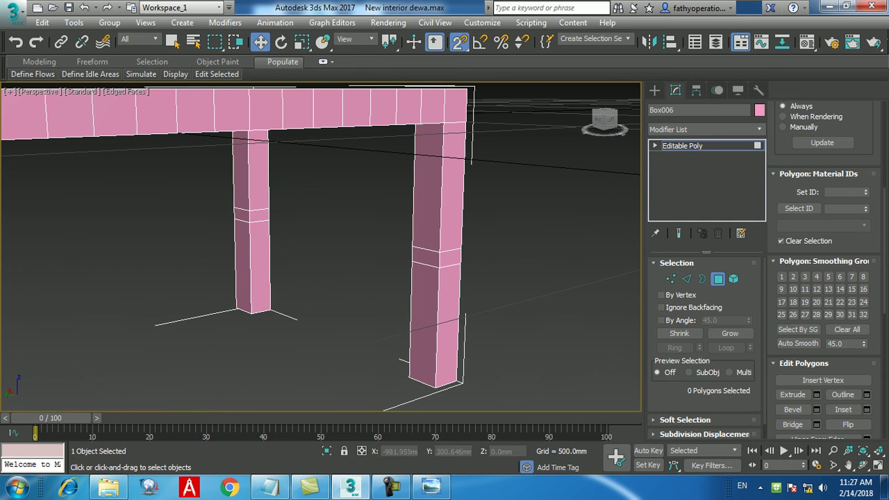
click(425, 258)
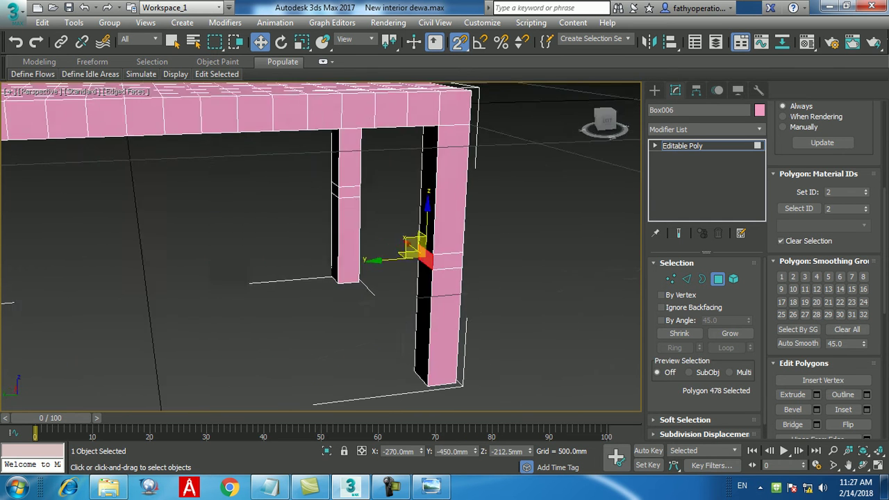
alt+middle_drag(425, 258, 451, 261)
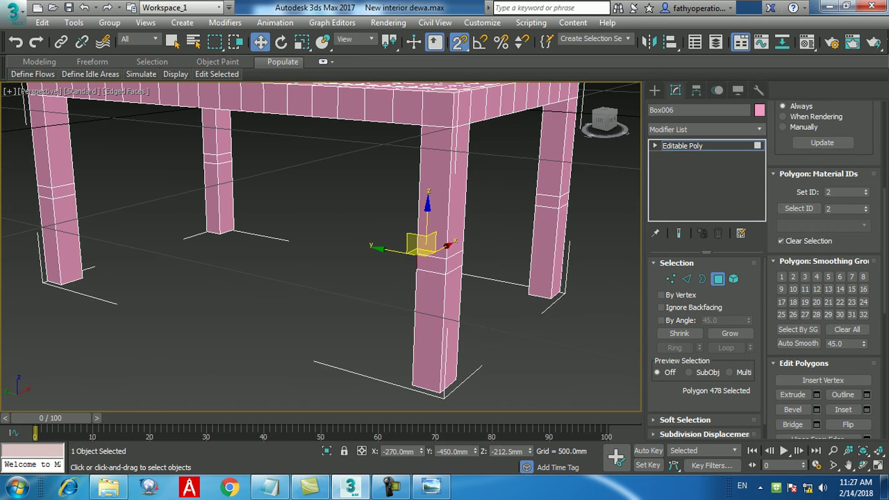
ctrl+click(64, 191)
alt+middle_drag(70, 195, 142, 197)
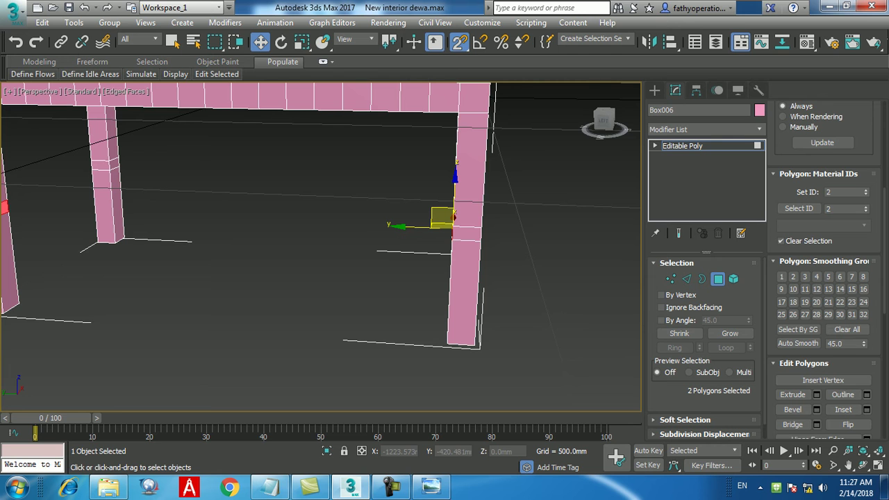
scroll(823, 333, down, 2)
scroll(864, 275, down, 1)
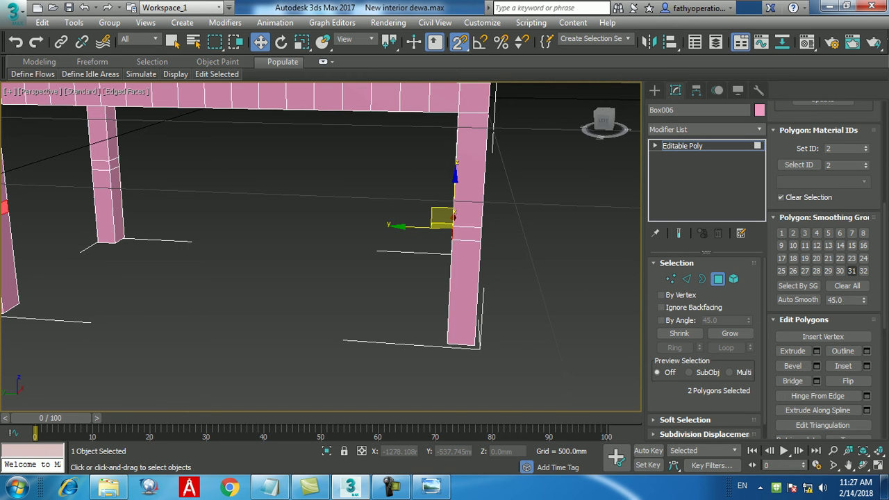
click(792, 381)
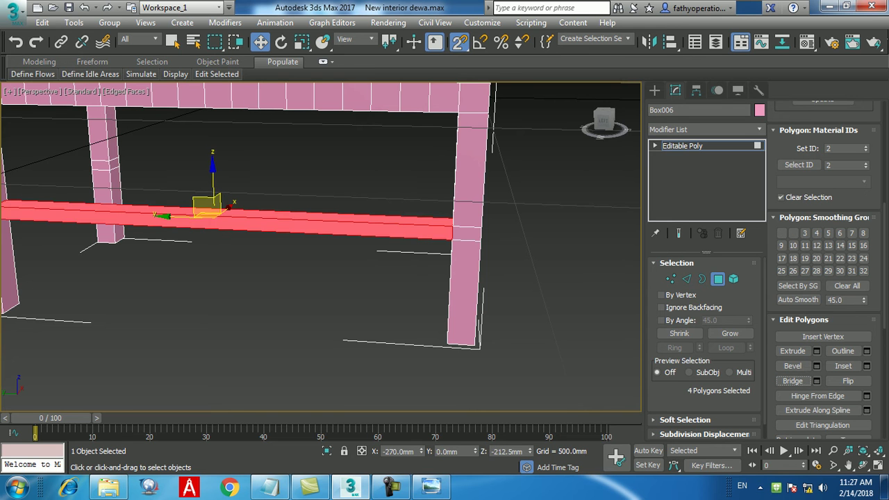
Bridge the facing shelf-height polygons of the two legs along the opposite long side to form the second rail.
alt+middle_drag(334, 278, 406, 279)
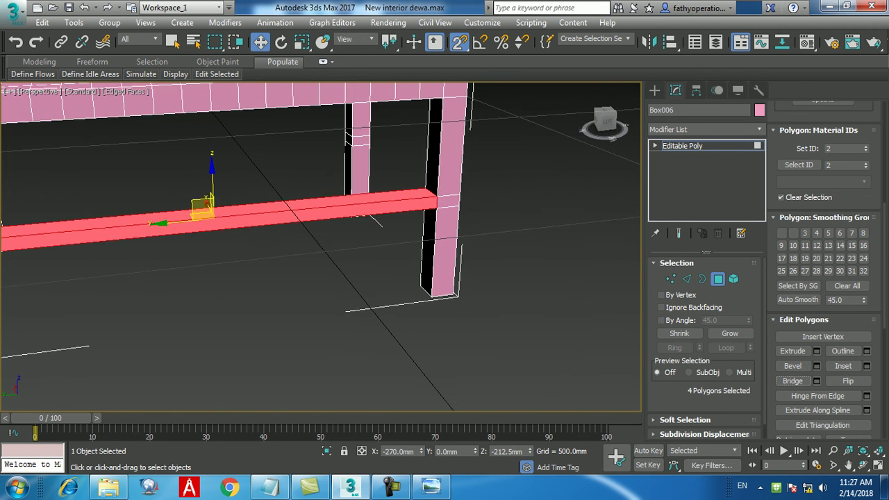
middle_drag(278, 264, 208, 268)
alt+middle_drag(486, 278, 139, 281)
scroll(201, 271, down, 4)
click(83, 267)
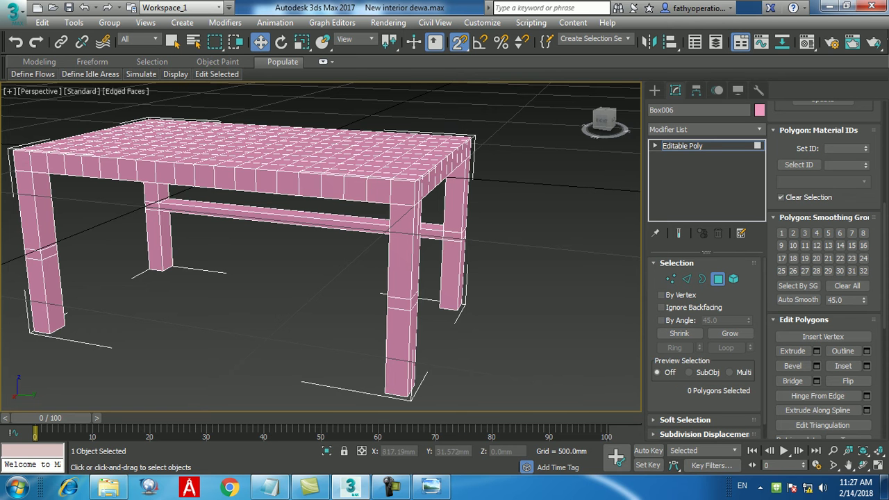
click(49, 253)
alt+middle_drag(76, 263, 174, 262)
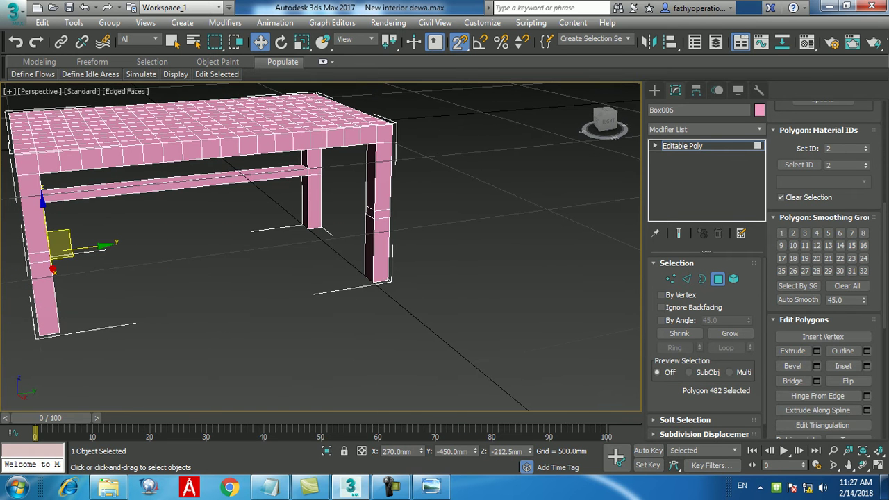
ctrl+click(370, 212)
click(793, 381)
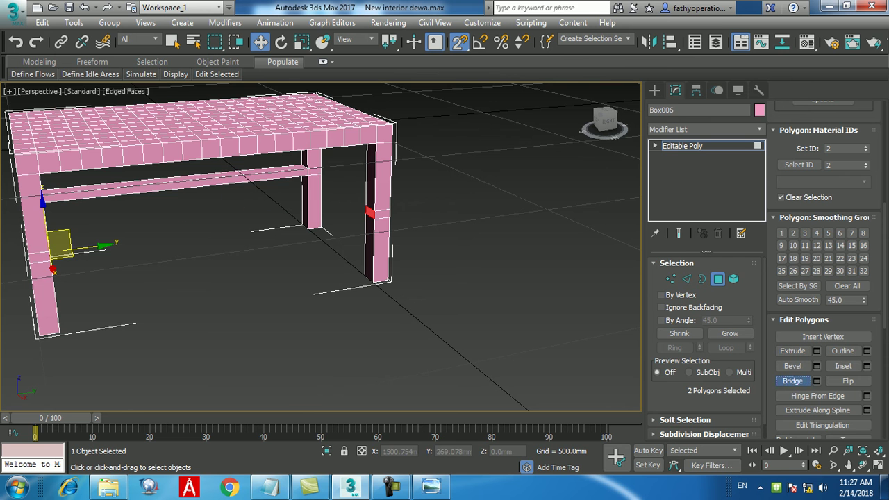
click(389, 320)
Select the inward-facing polygons of the two long rails and bridge them to form the lower shelf.
alt+middle_drag(389, 313, 514, 264)
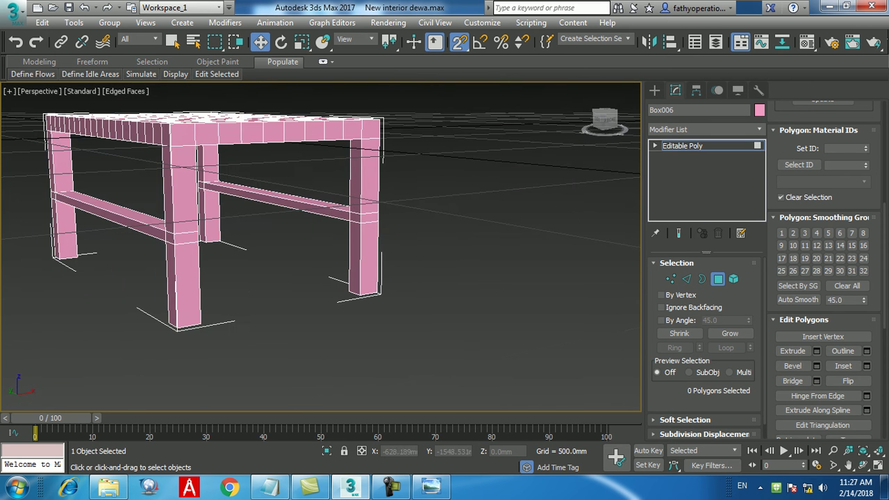
click(279, 201)
alt+middle_drag(279, 201, 187, 229)
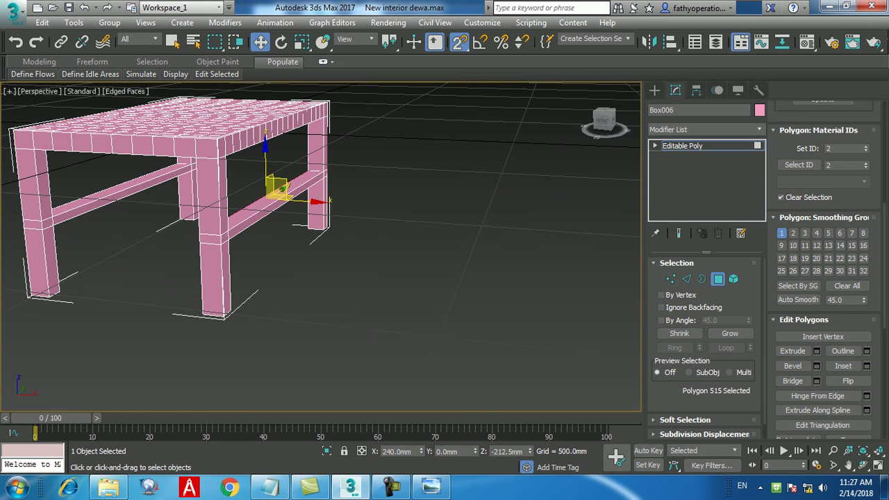
ctrl+click(118, 189)
click(792, 381)
click(298, 312)
alt+middle_drag(264, 306, 341, 337)
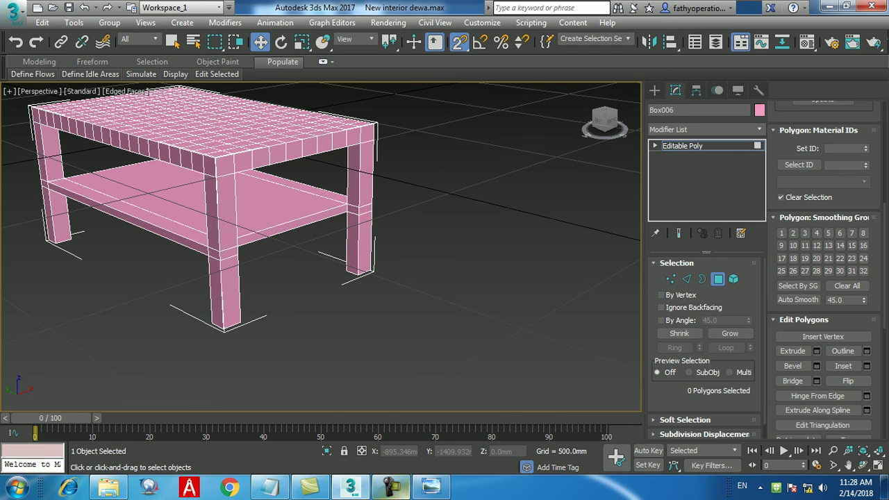
Try raising the whole table to a Z position of 425 mm and undo the move.
click(394, 490)
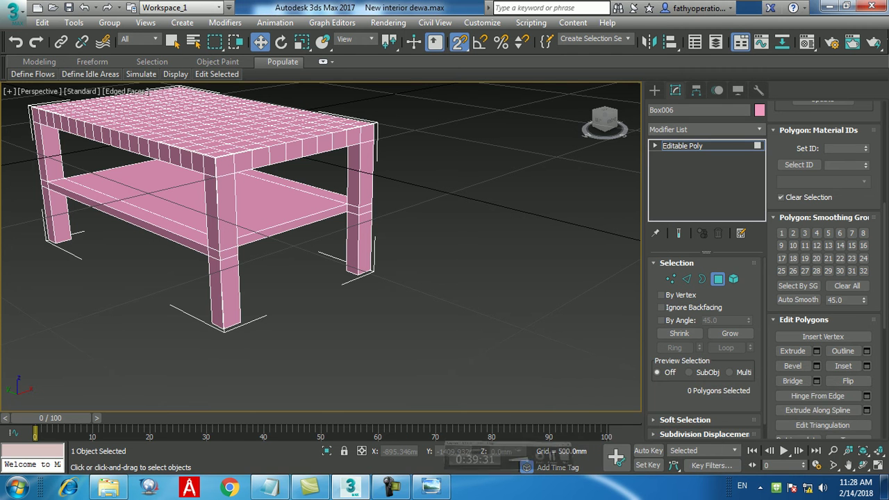
key(alt+w)
scroll(514, 179, down, 6)
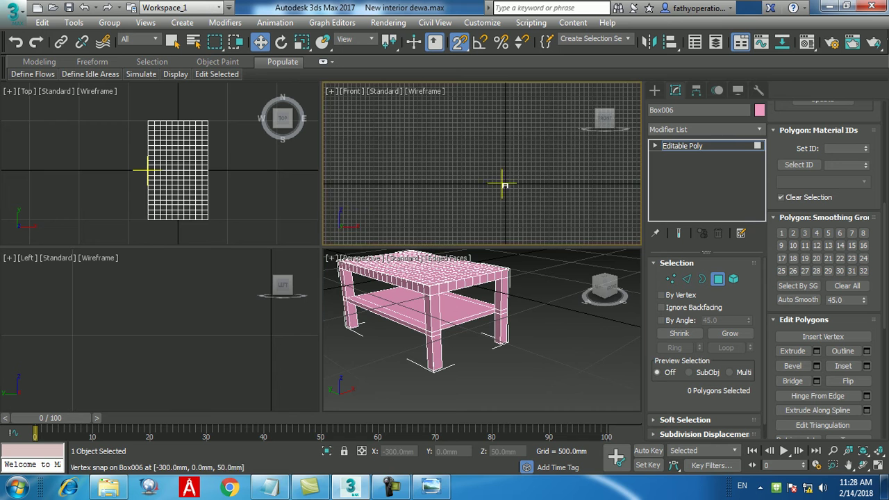
scroll(565, 207, up, 4)
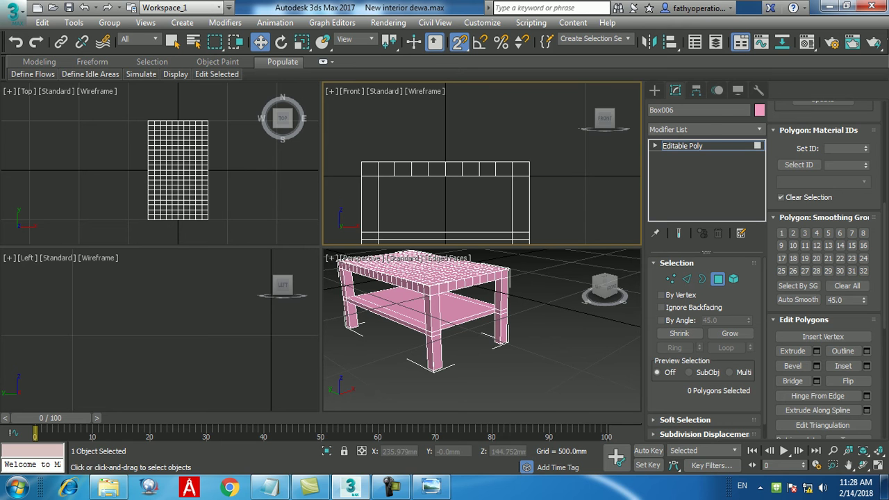
click(655, 90)
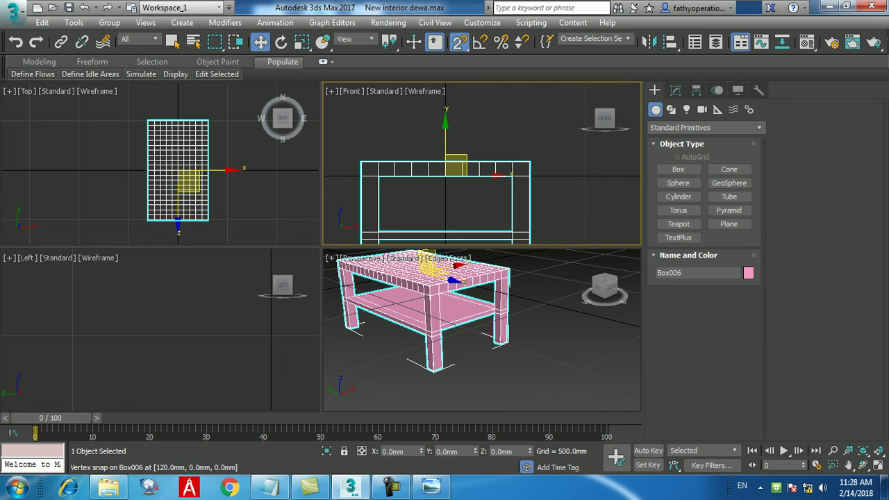
double_click(502, 451)
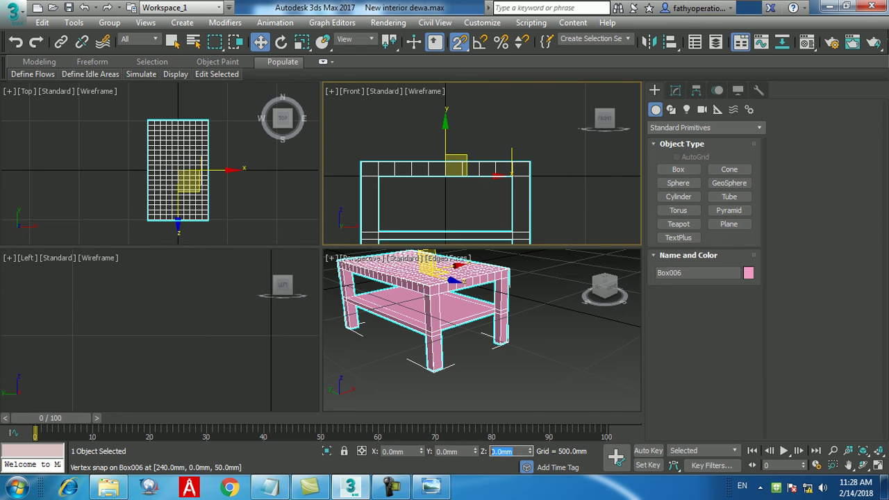
text(425)
key(Return)
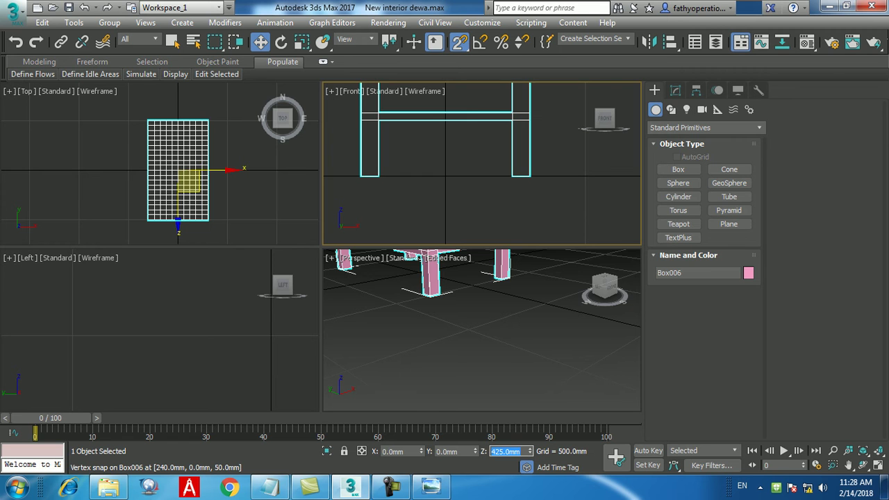
scroll(506, 233, down, 6)
scroll(505, 233, up, 2)
key(ctrl+z)
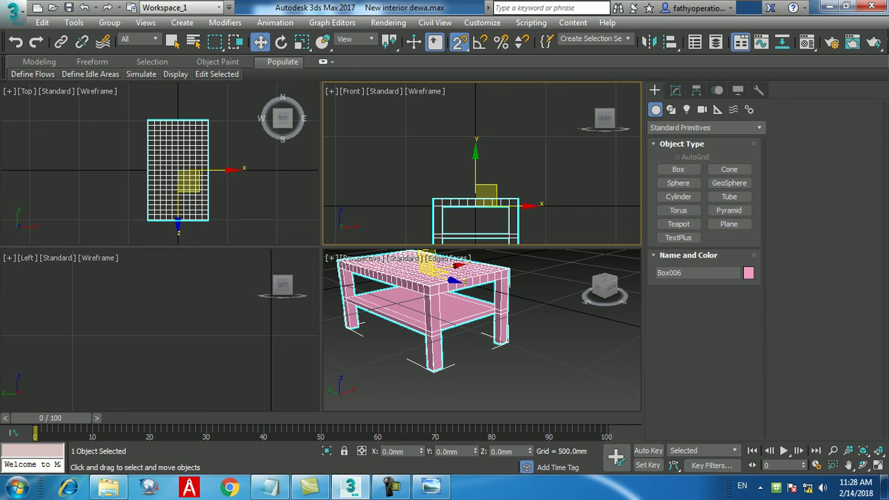
Undo the bridge that formed the lower shelf between the two rails.
key(alt+w)
middle_drag(403, 305, 555, 309)
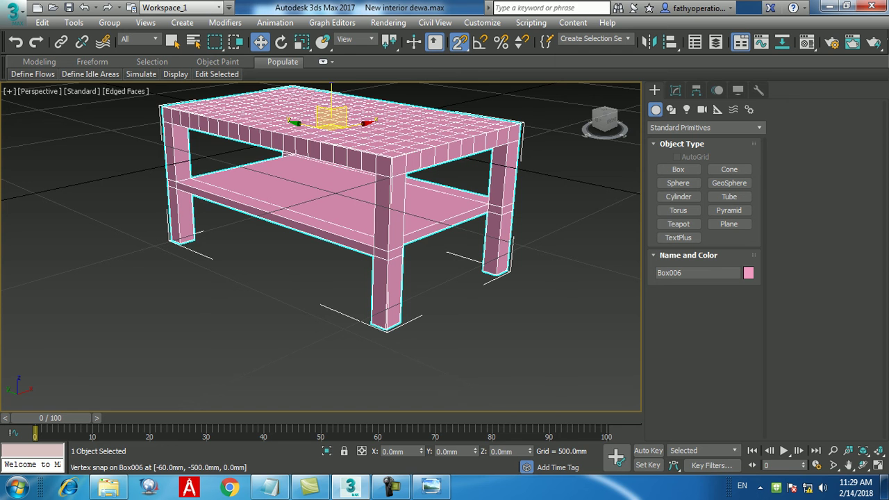
key(ctrl+z)
alt+middle_drag(368, 236, 320, 209)
Return to polygon editing and bridge the two selected inner rail polygons again to rebuild the lower shelf.
click(675, 90)
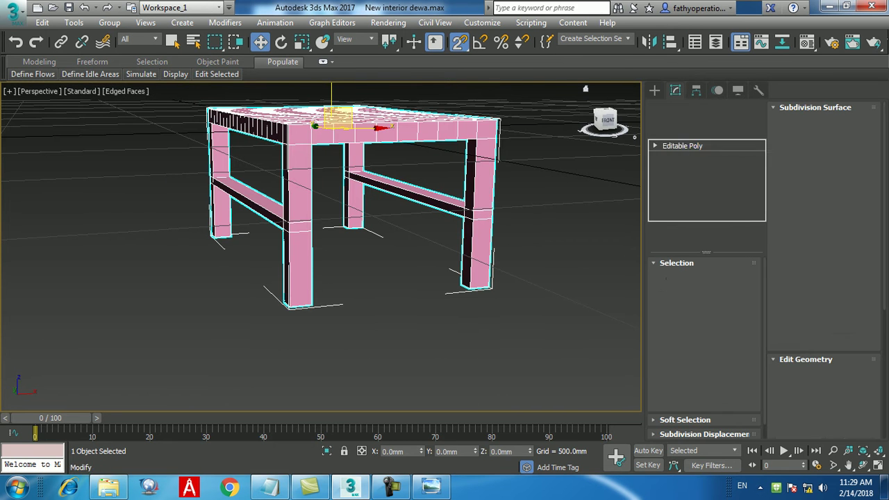
click(717, 278)
alt+middle_drag(347, 236, 410, 257)
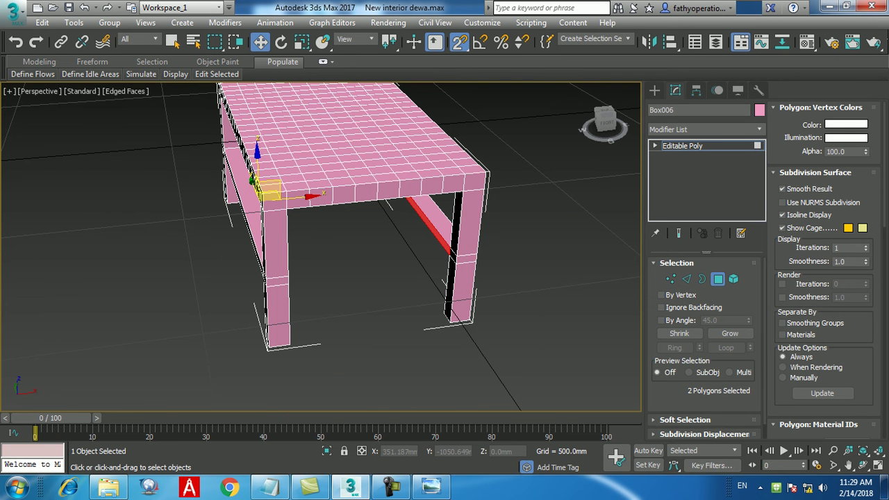
scroll(689, 348, down, 1)
scroll(823, 271, down, 10)
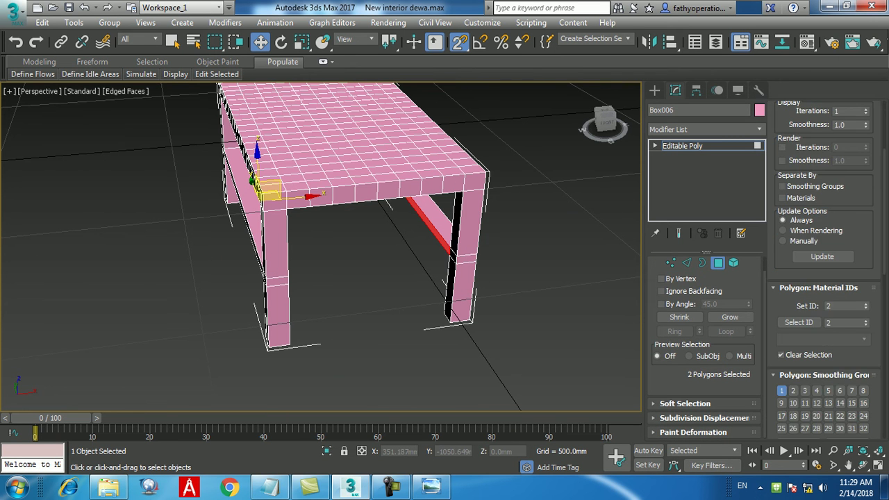
scroll(823, 312, down, 3)
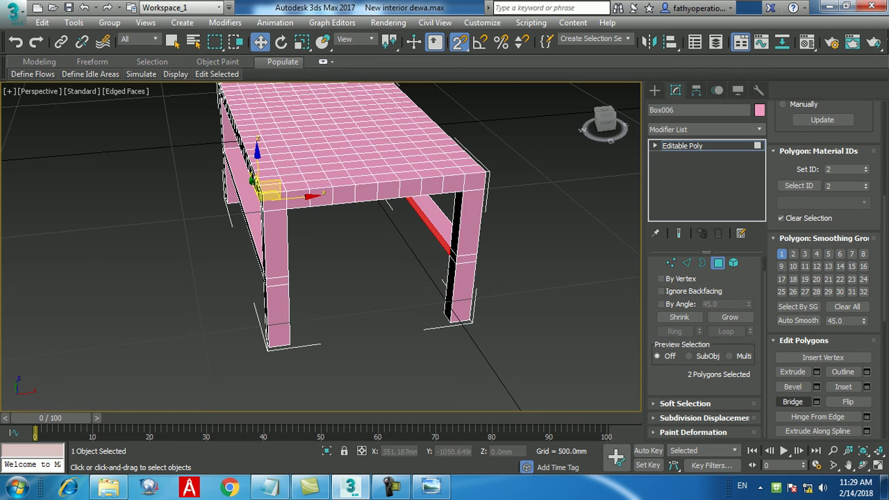
click(792, 401)
click(486, 348)
alt+middle_drag(486, 347, 555, 316)
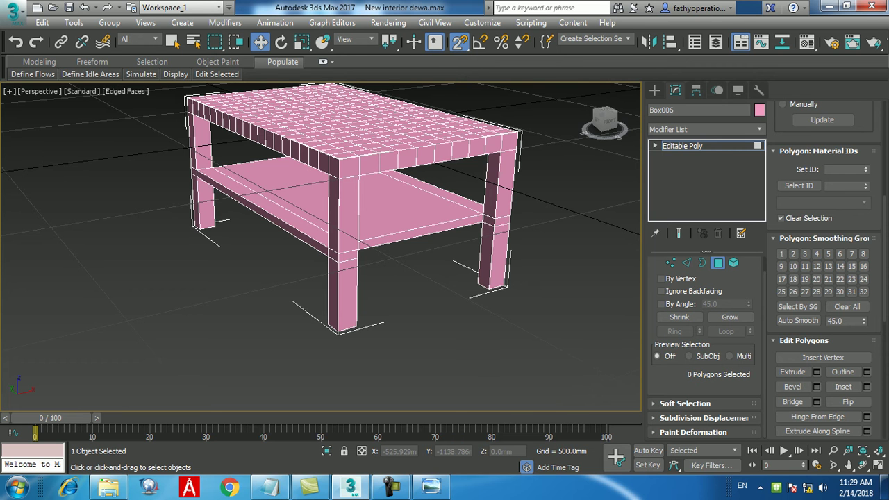
Inspect the joint between shelf and leg with the edge display turned off, and bring up the reference image.
scroll(448, 253, up, 8)
scroll(448, 253, up, 6)
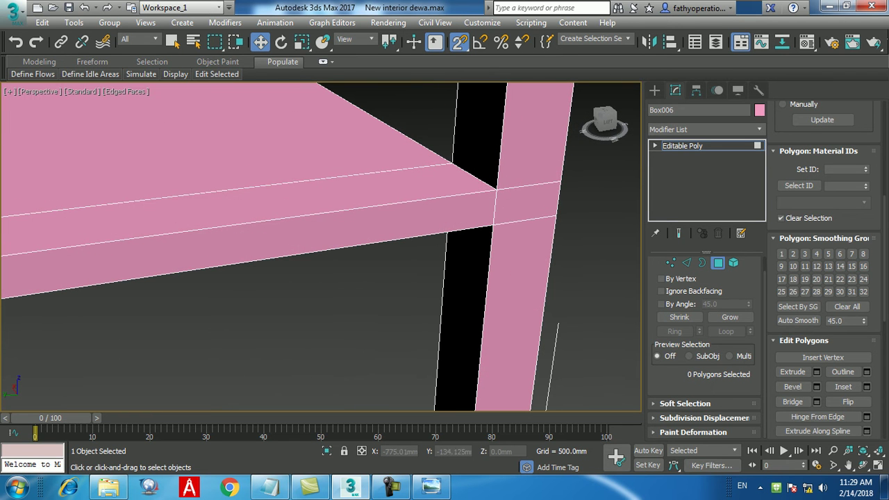
key(F4)
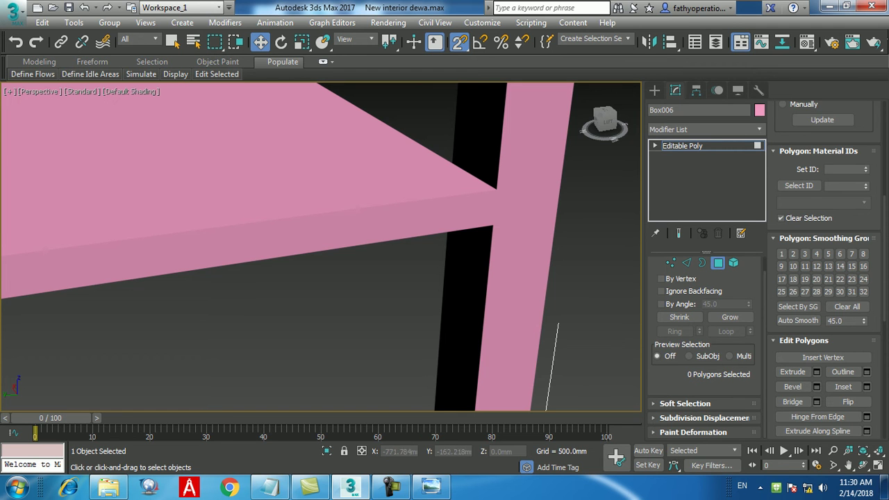
click(431, 488)
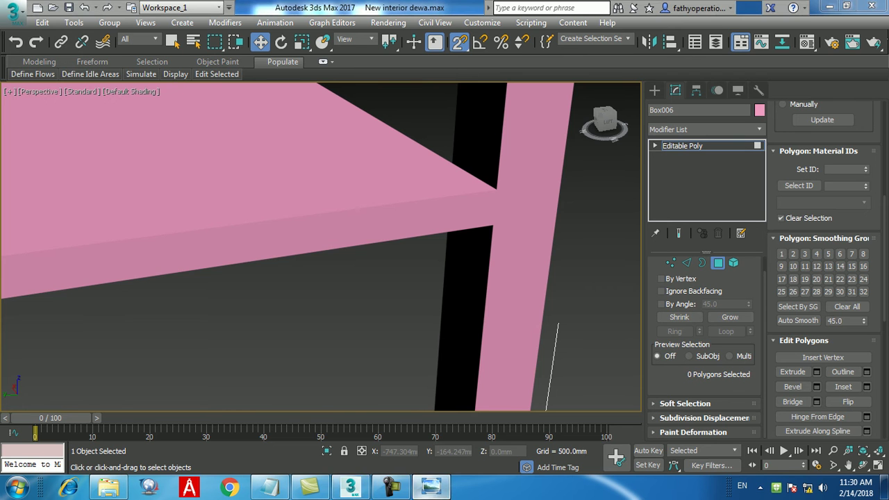
Compare the shelf-to-leg joint of the model with the coffee table in the reference image.
scroll(387, 303, up, 2)
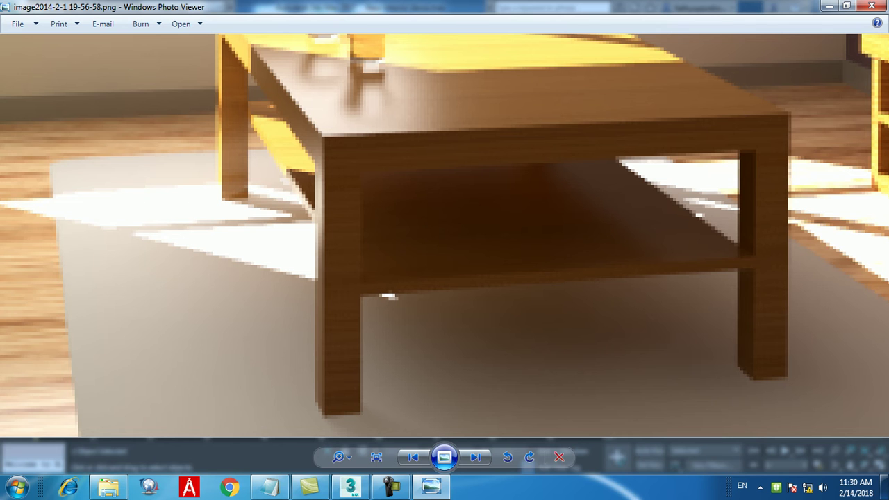
click(432, 487)
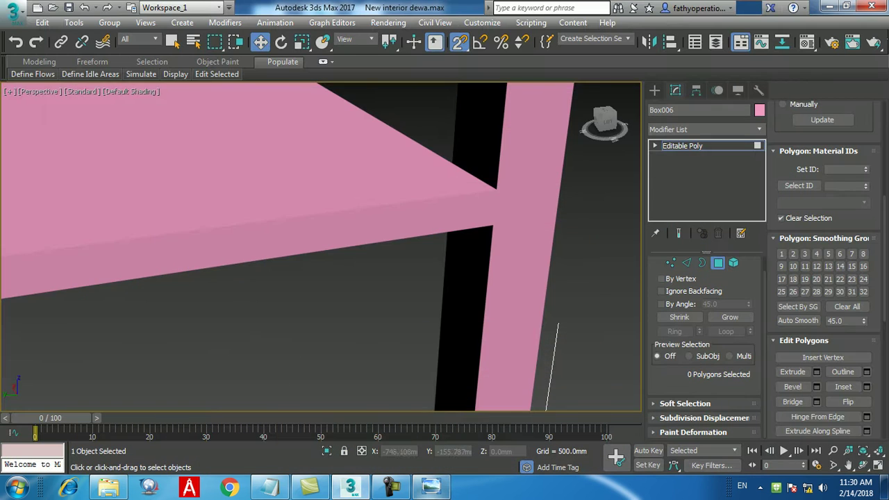
scroll(516, 315, up, 2)
scroll(515, 315, down, 3)
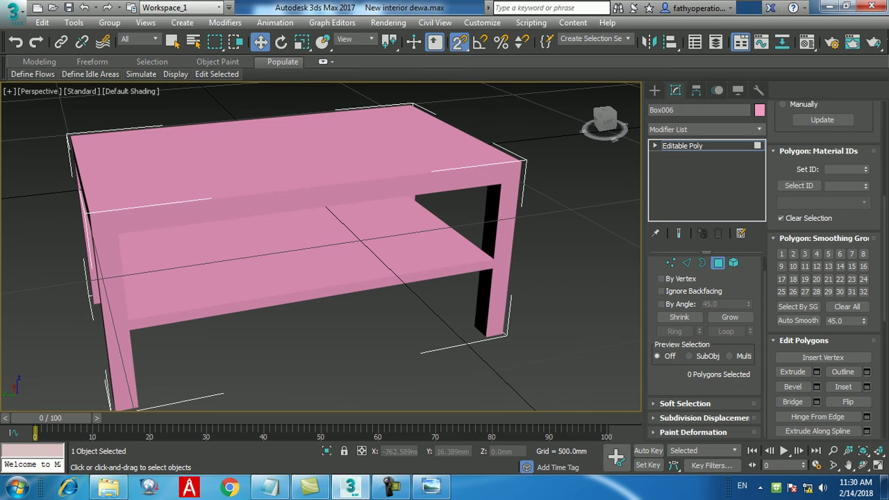
Undo the lower shelf bridge and view the two selected inner rail polygons from the end of the table.
key(ctrl+z)
key(ctrl+z)
key(space)
alt+middle_drag(417, 277, 250, 237)
key(space)
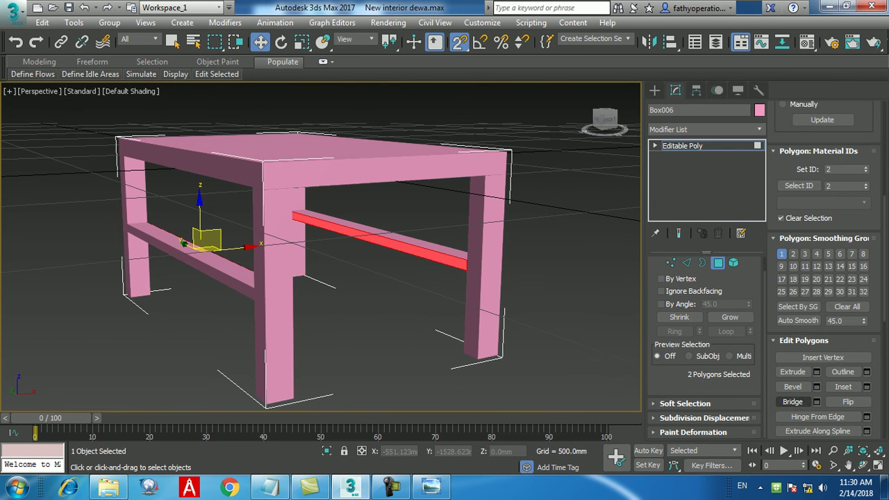
Rebuild the lower shelf by bridging the two selected inner rail polygons, and show the edged faces.
click(792, 402)
click(490, 323)
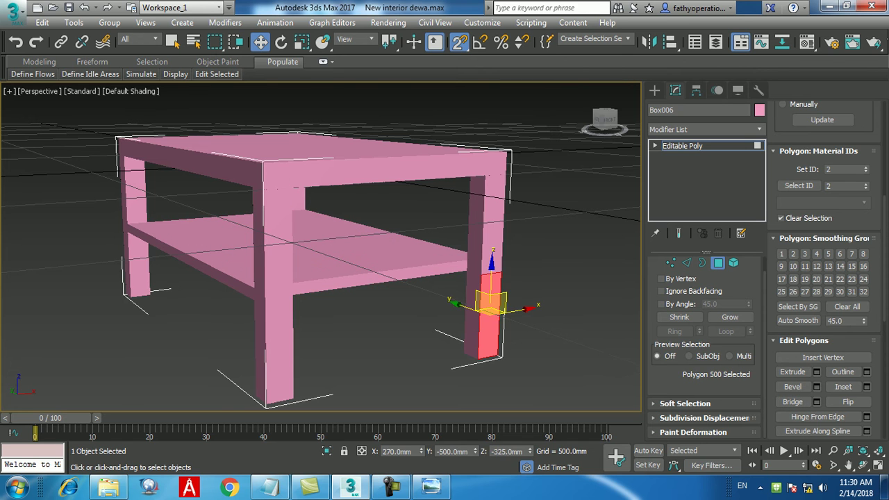
click(549, 251)
key(F4)
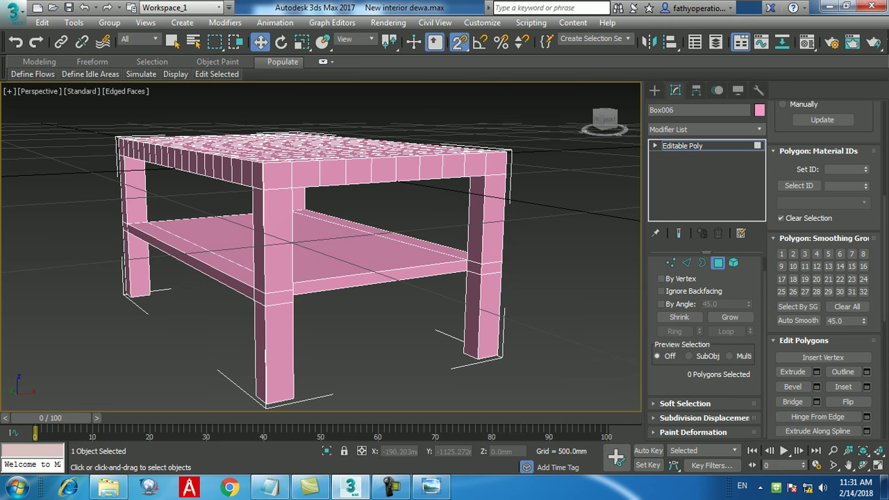
Leave polygon editing and, in the front view, set the whole table's Z position to 425 mm.
click(655, 90)
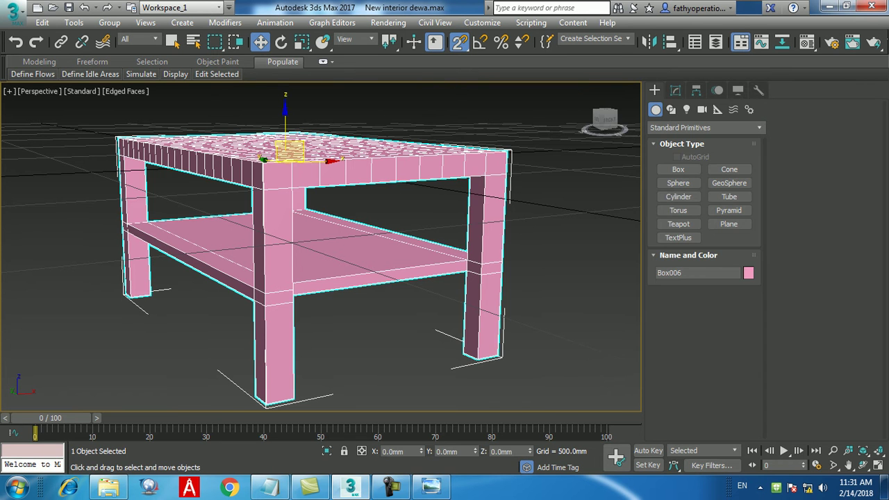
key(alt+w)
right_click(451, 208)
key(alt+w)
middle_drag(451, 208, 465, 115)
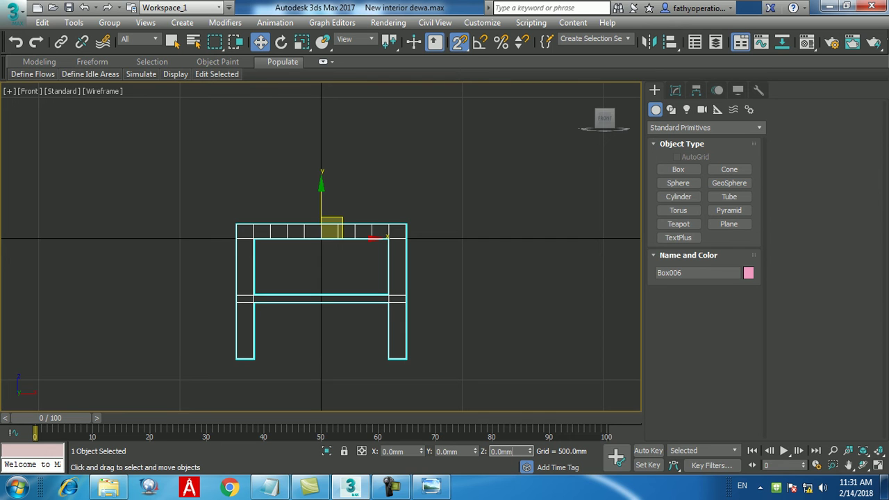
drag(516, 451, 489, 452)
text(425)
key(Return)
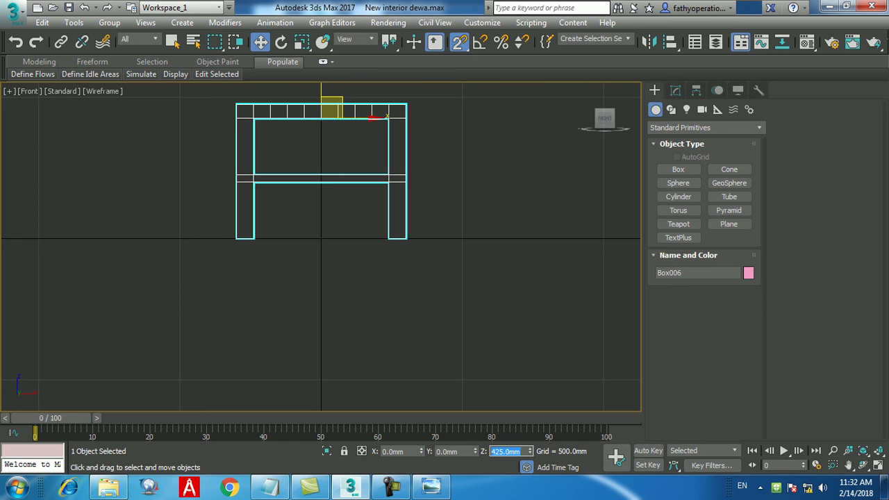
Set the table's Z position to 0 and then back to 425 mm to compare its height against the ground line.
text(0)
key(Return)
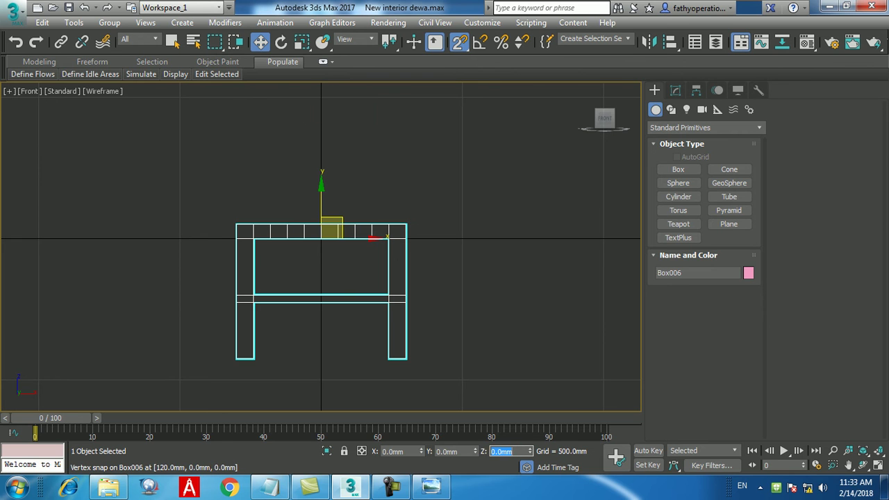
text(425)
key(Return)
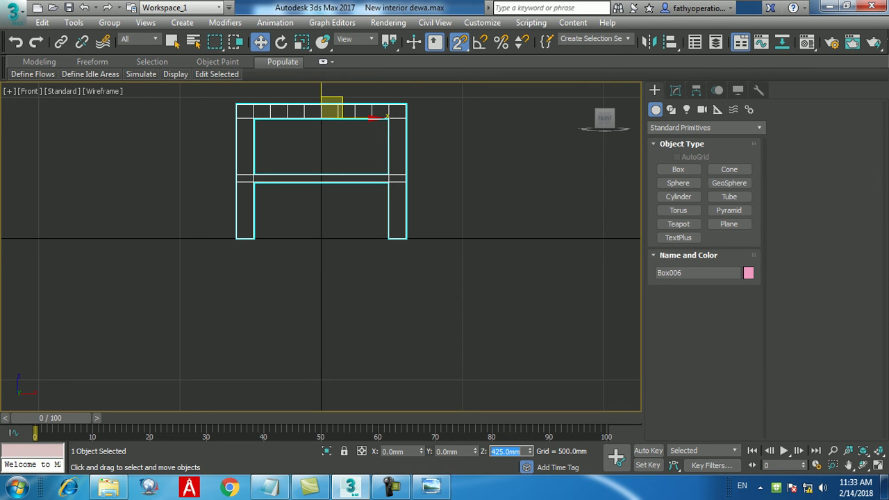
Check the units setup, including the system unit scale and the distance from origin.
click(482, 22)
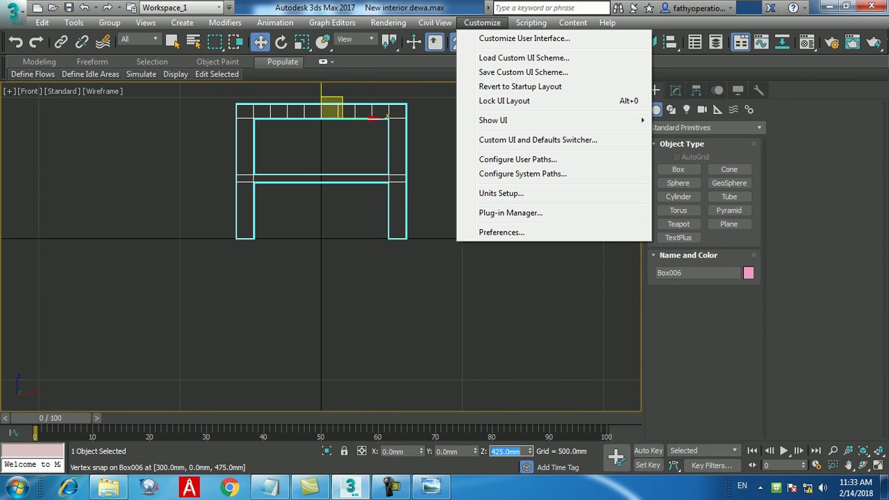
click(482, 23)
click(486, 23)
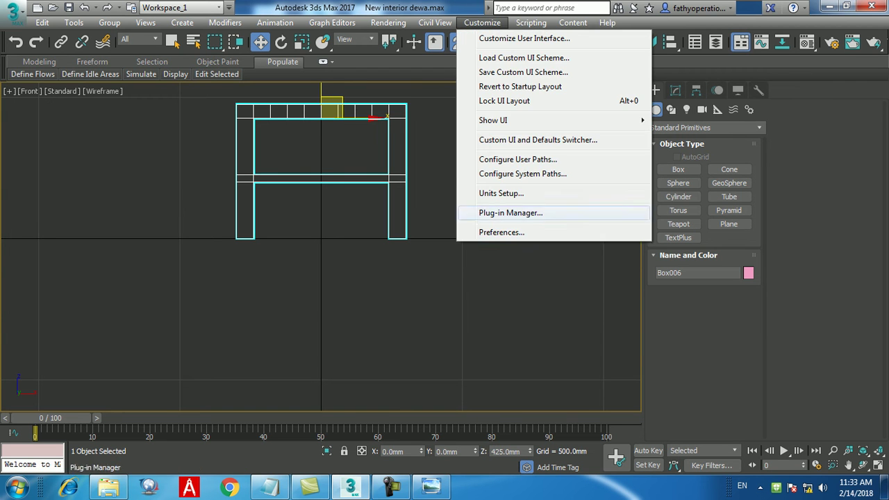
click(501, 193)
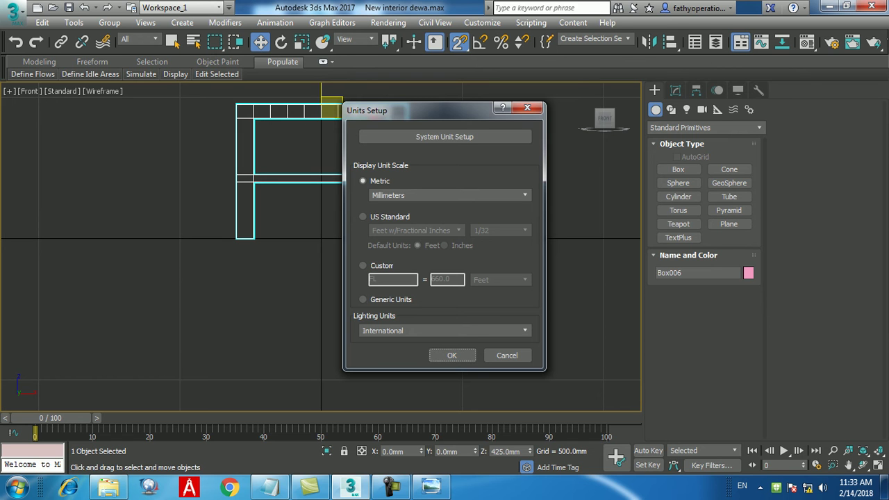
click(444, 137)
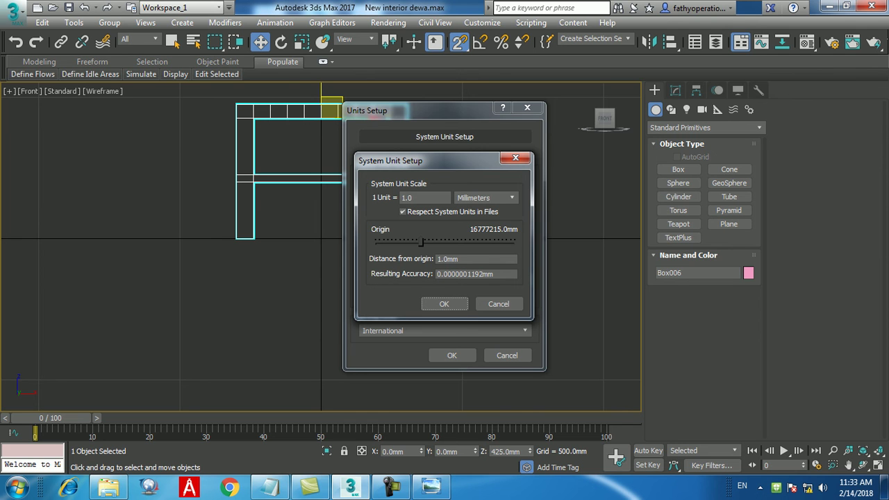
drag(417, 161, 514, 154)
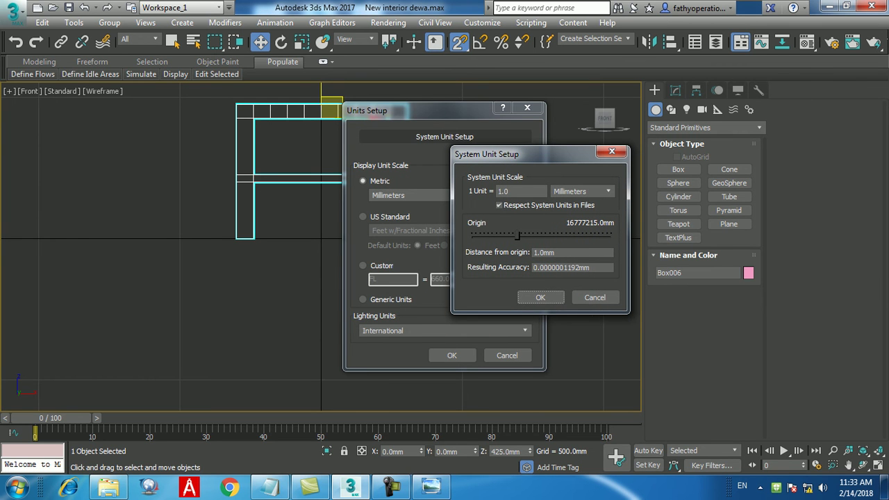
double_click(546, 253)
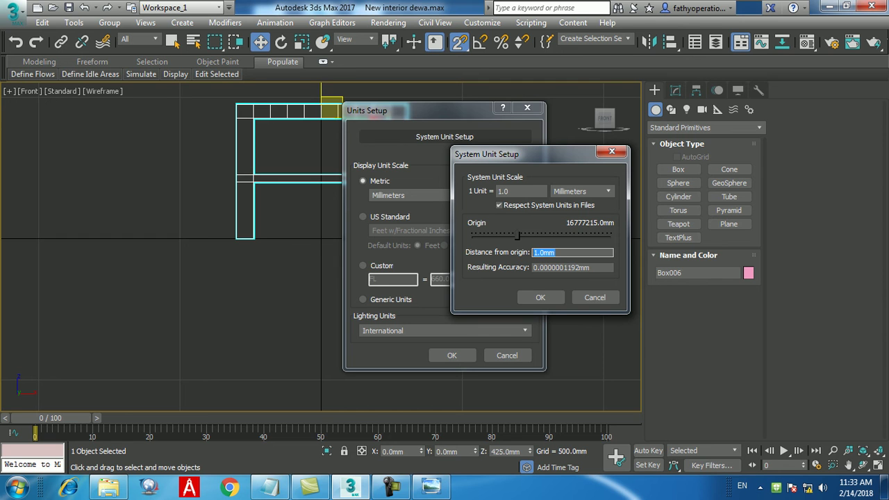
click(540, 297)
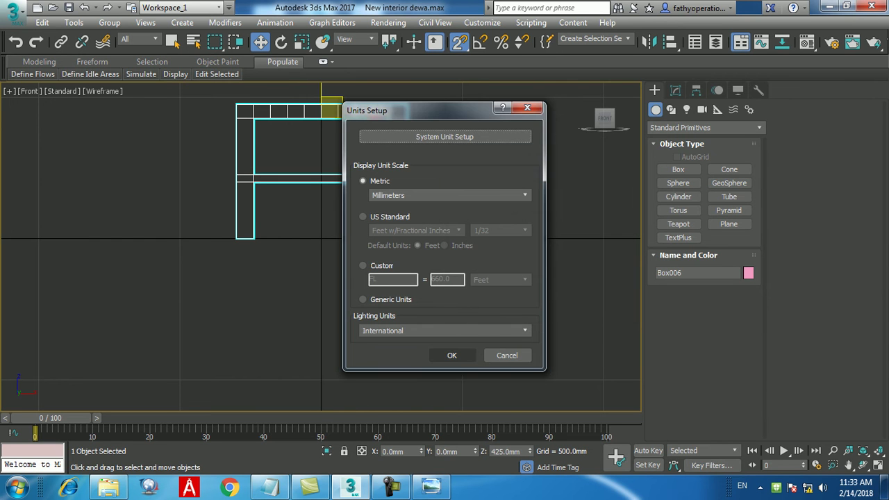
click(452, 355)
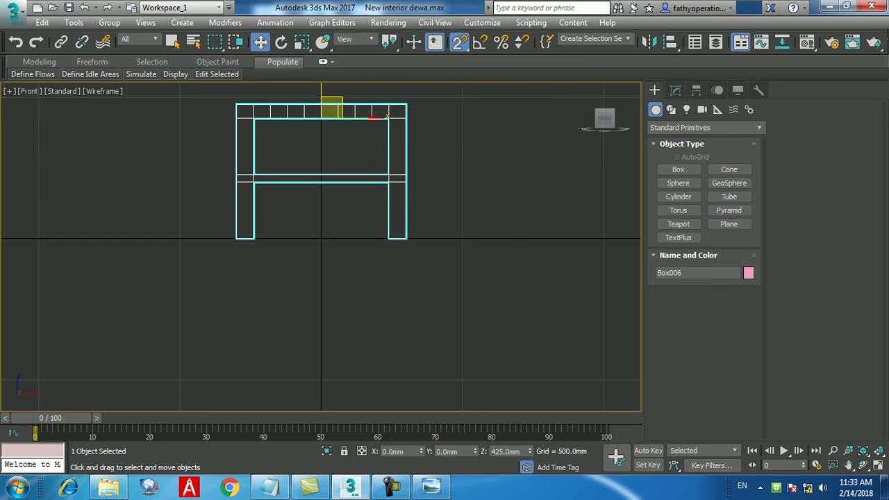
Look over the table in the other viewports and reselect it in the front view.
click(444, 292)
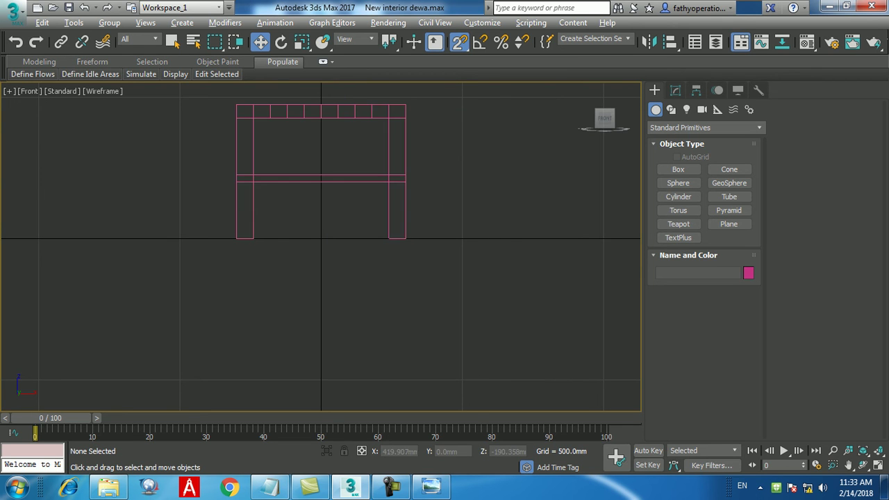
key(alt+w)
click(410, 327)
key(alt+w)
key(alt+w)
click(384, 176)
key(alt+w)
click(380, 116)
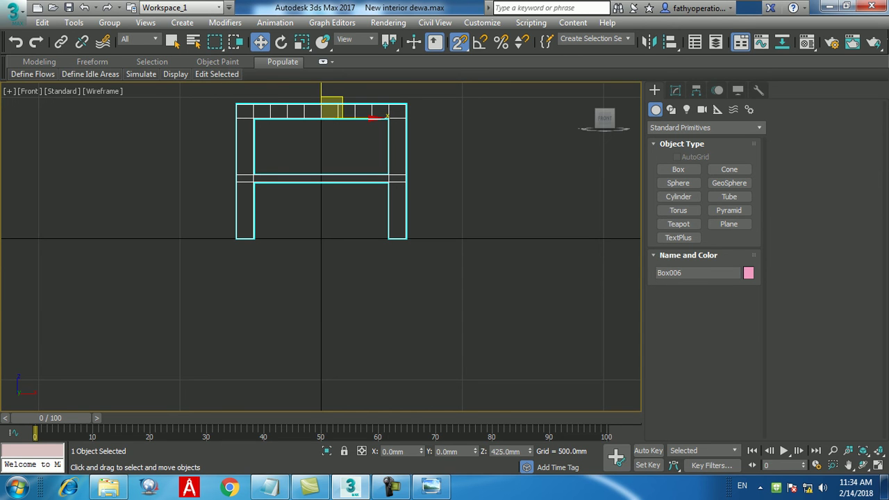
In the top view, unhide all hidden objects so the room is shown around the table.
key(alt+w)
key(alt+w)
key(alt+w)
right_click(174, 167)
key(alt+w)
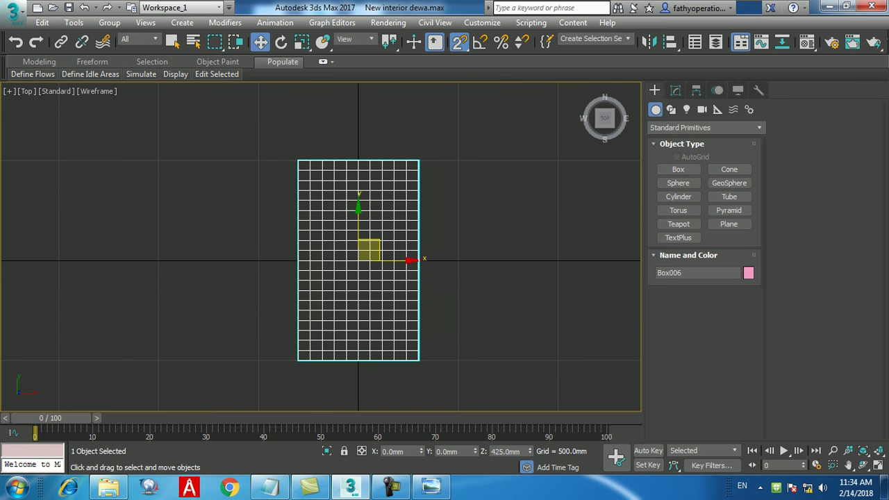
scroll(295, 257, down, 8)
middle_drag(304, 257, 318, 258)
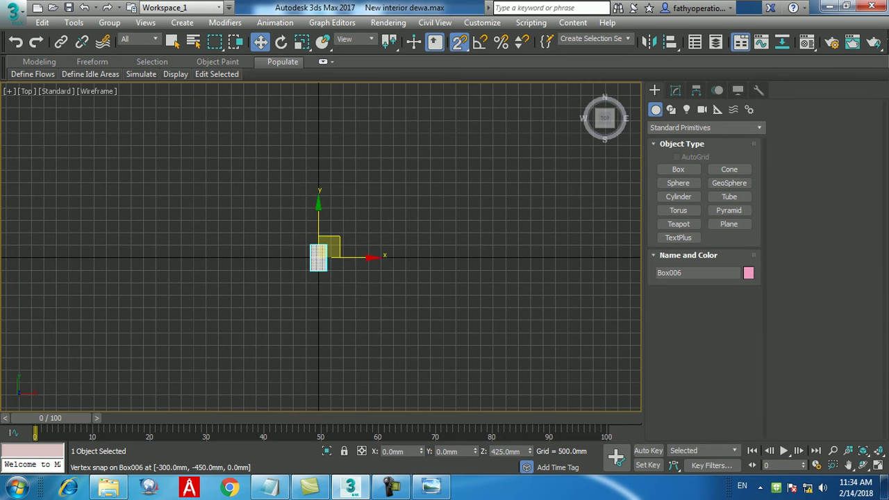
right_click(241, 195)
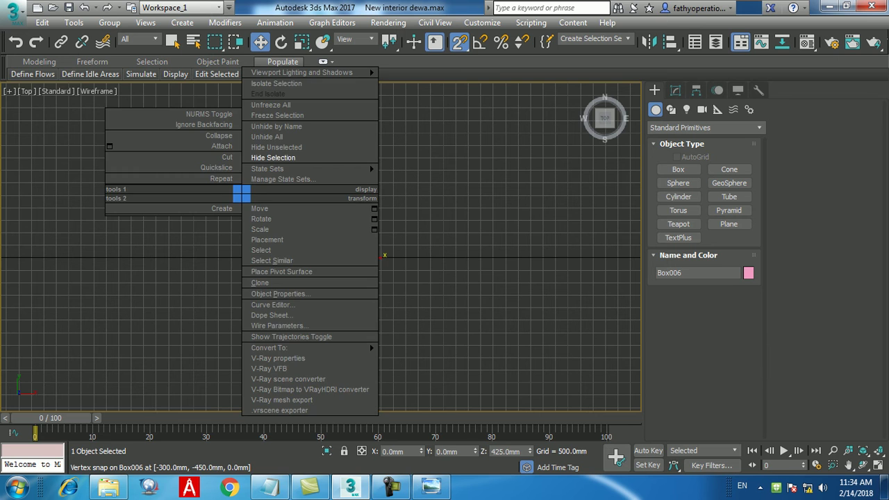
key(Escape)
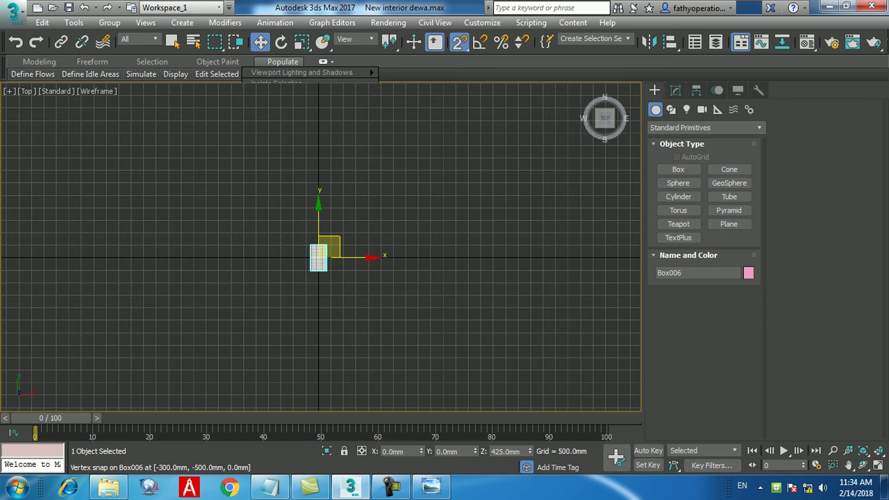
right_click(210, 169)
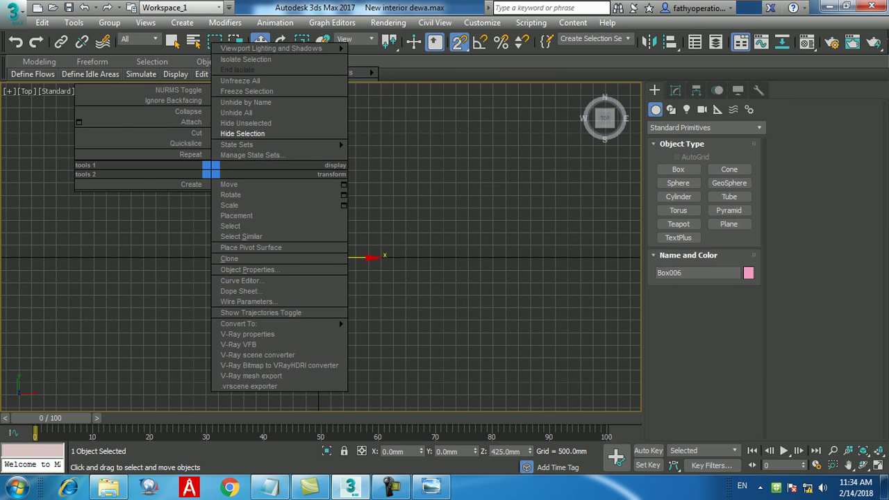
click(236, 112)
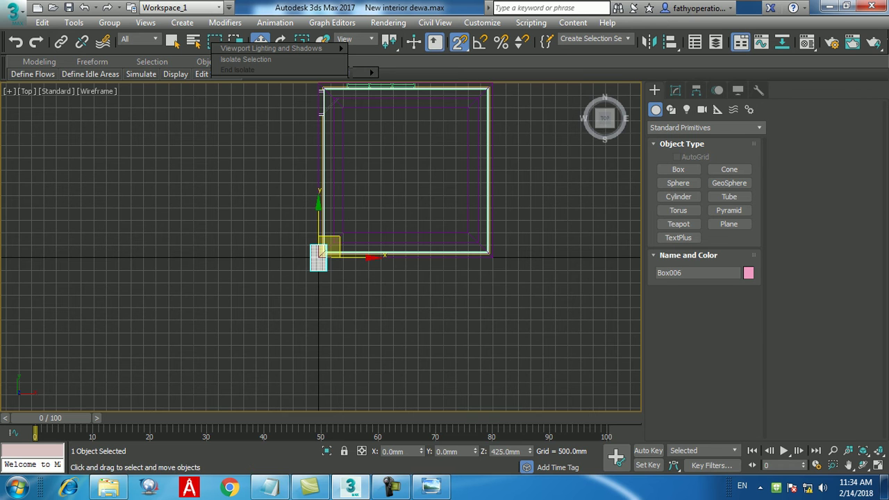
Select the coffee table and move it into the room at X 3500 mm and Y 3500 mm.
click(355, 237)
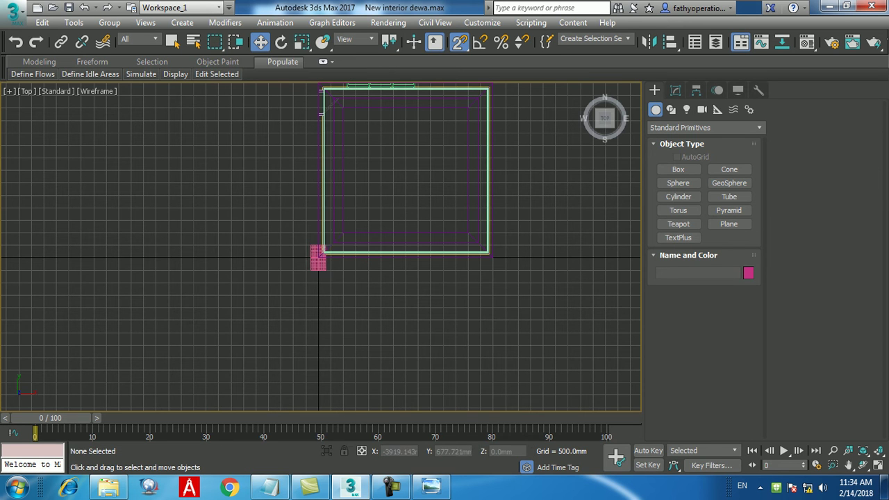
right_click(354, 238)
click(318, 256)
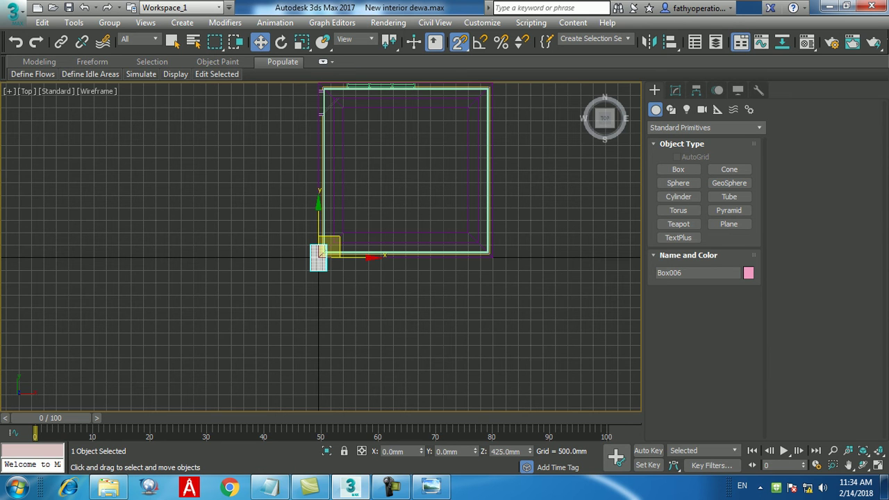
double_click(393, 451)
text(3500)
key(Return)
key(Tab)
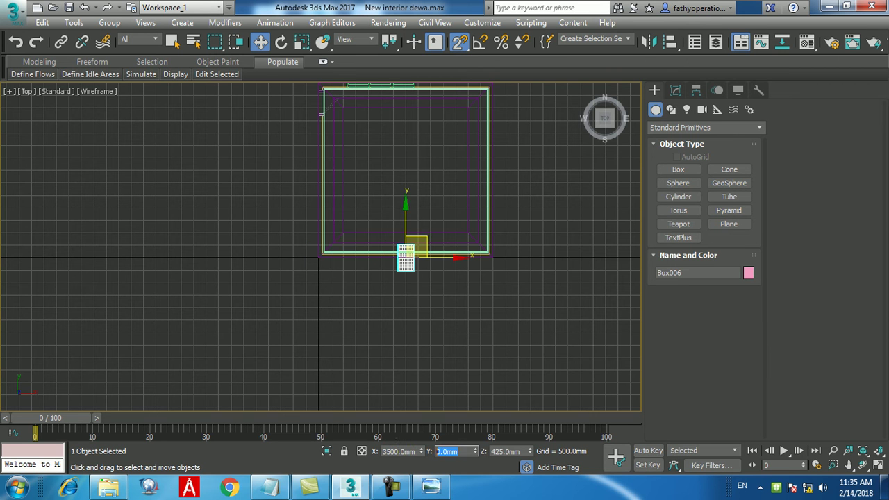
text(3500)
key(Return)
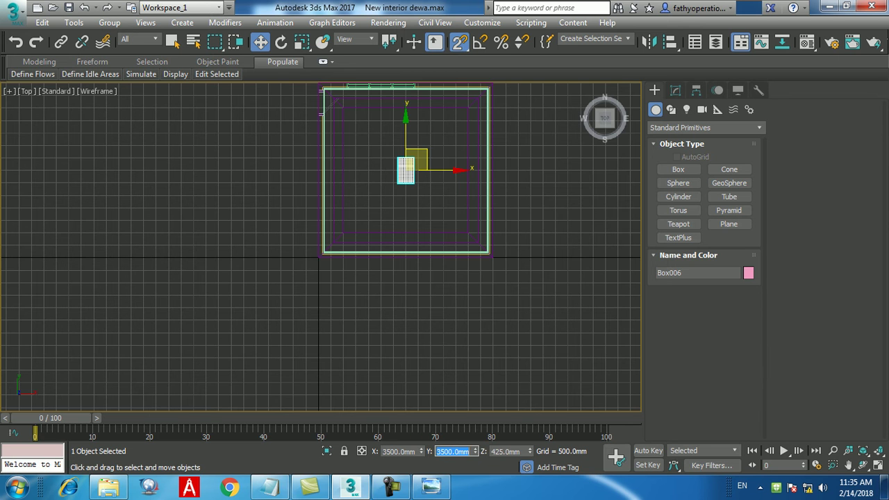
Save the scene with the coffee table placed at the middle of the room.
middle_drag(389, 155, 395, 187)
scroll(394, 187, up, 4)
scroll(333, 200, down, 2)
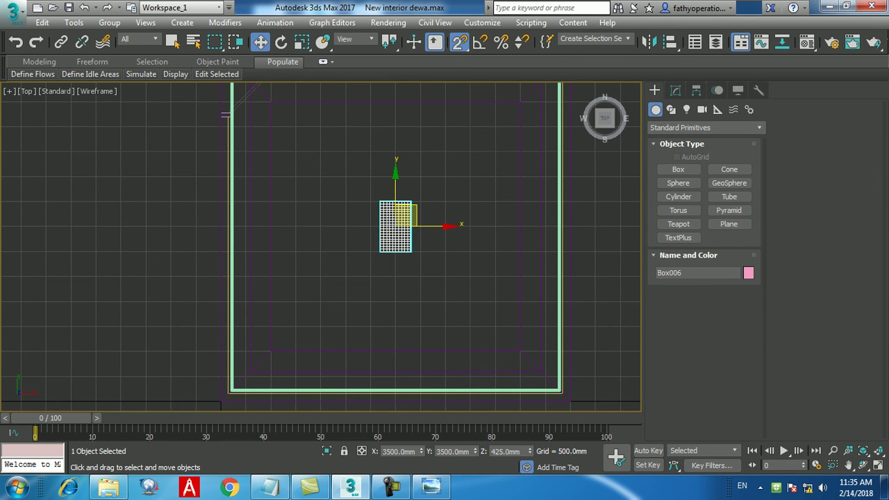
click(13, 14)
click(28, 125)
click(12, 13)
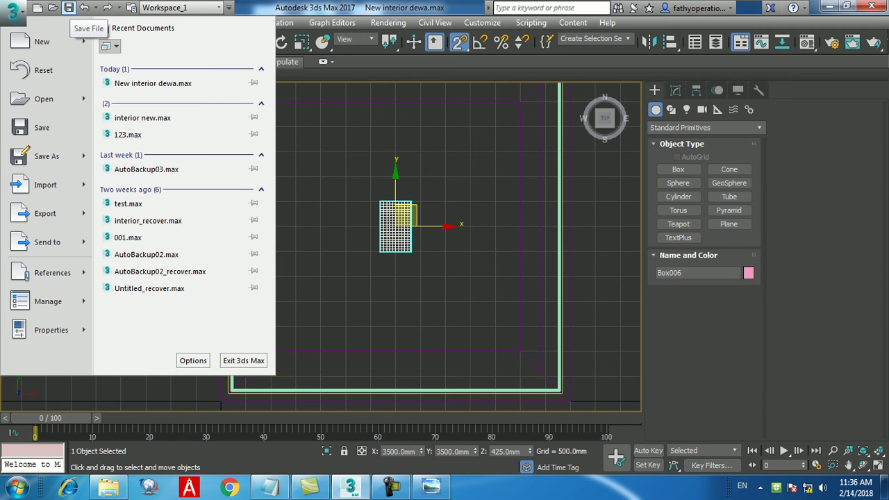
click(298, 126)
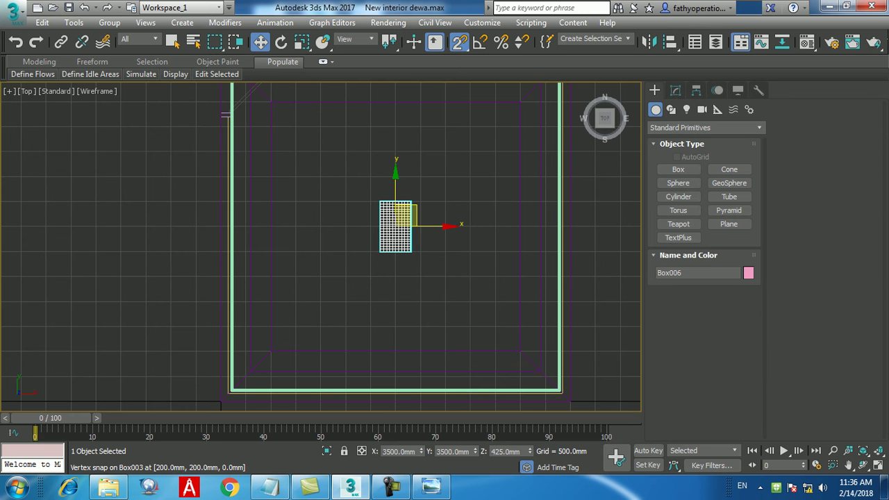
click(13, 12)
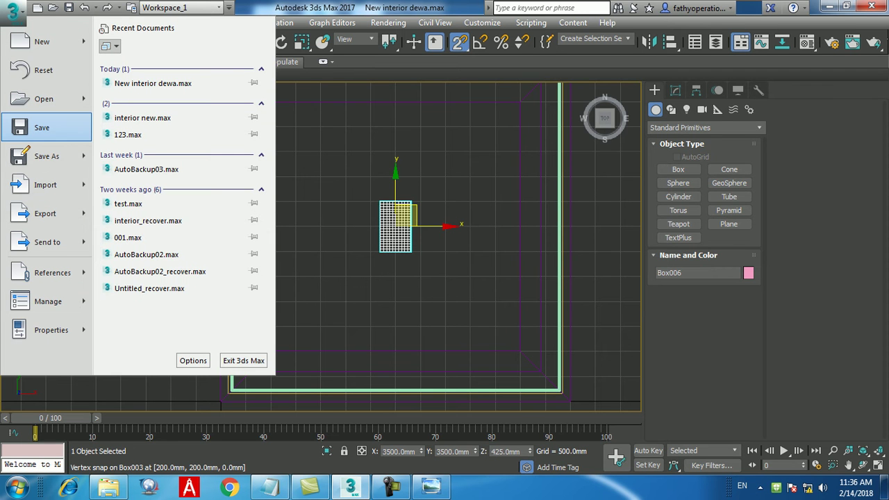
click(414, 202)
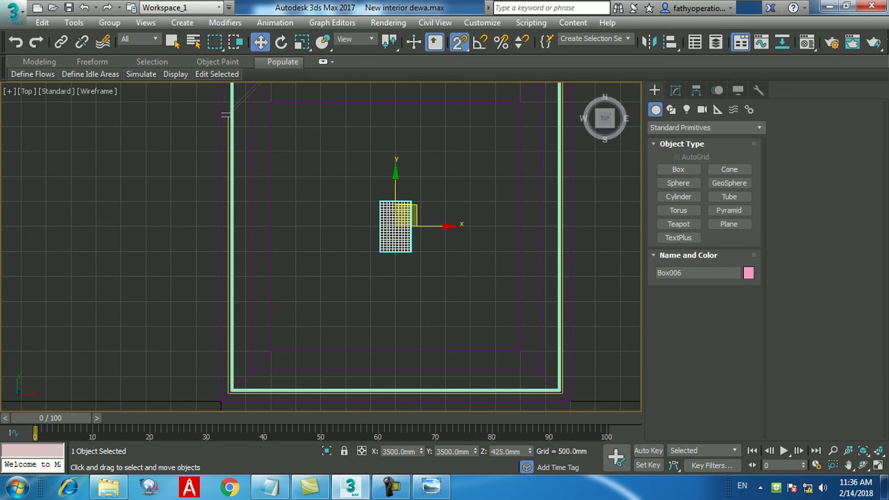
Select every object in the scene and hide the selection to clear the top view.
scroll(388, 239, down, 3)
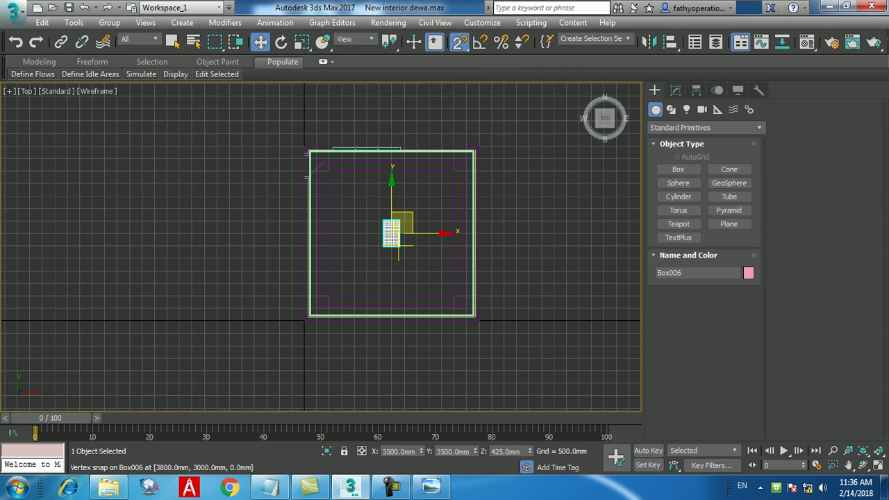
middle_drag(398, 246, 392, 243)
key(ctrl+a)
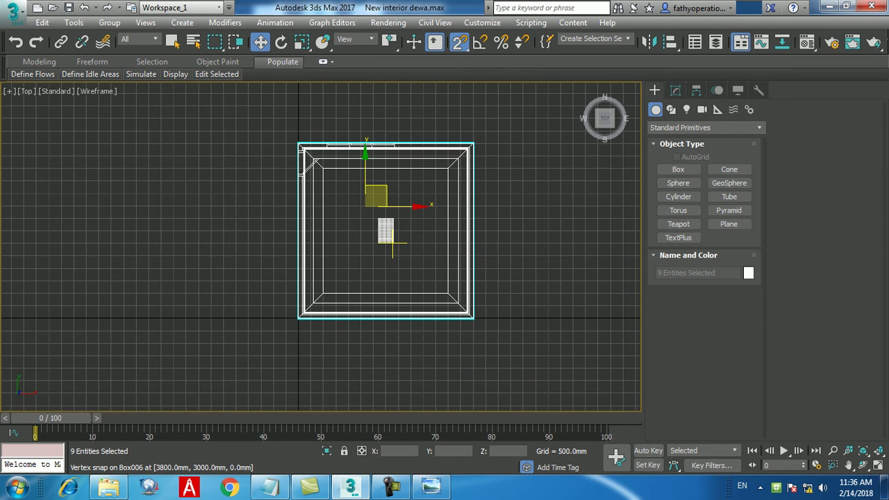
right_click(393, 243)
click(416, 214)
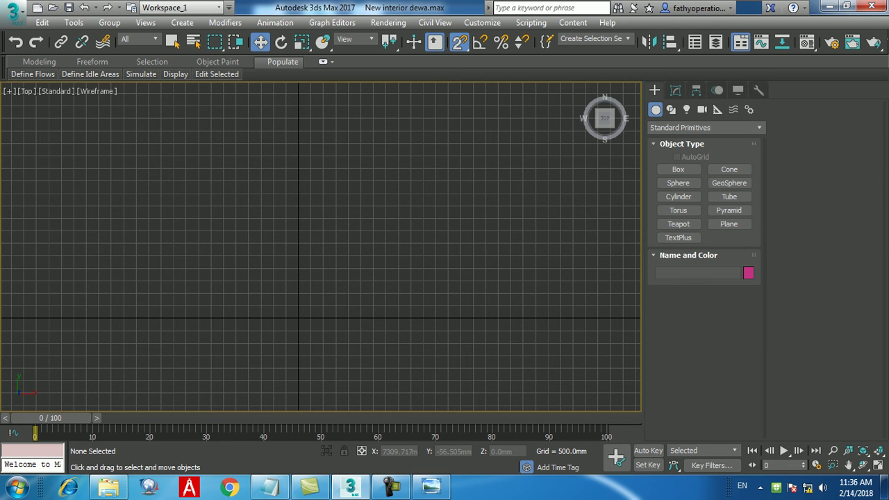
Switch to Windows Photo Viewer, examine the low TV unit by the purple wall in the reference image, and return to 3ds Max.
scroll(394, 241, down, 3)
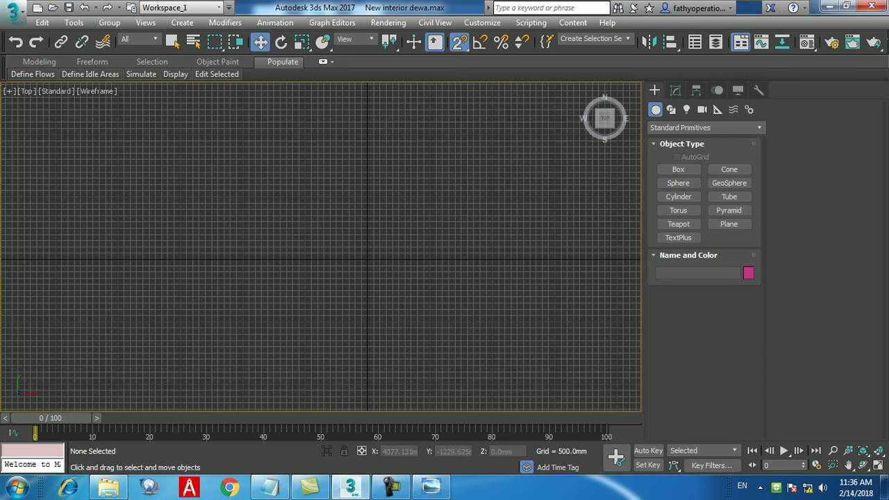
scroll(394, 241, down, 2)
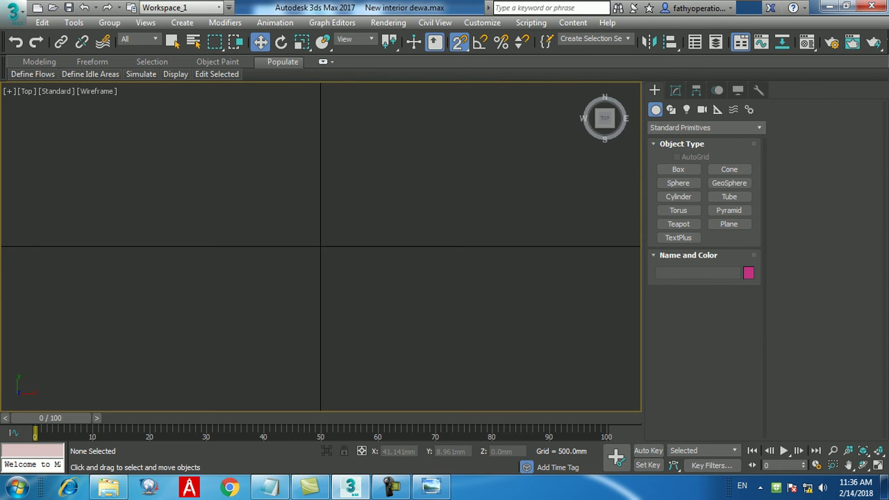
click(431, 486)
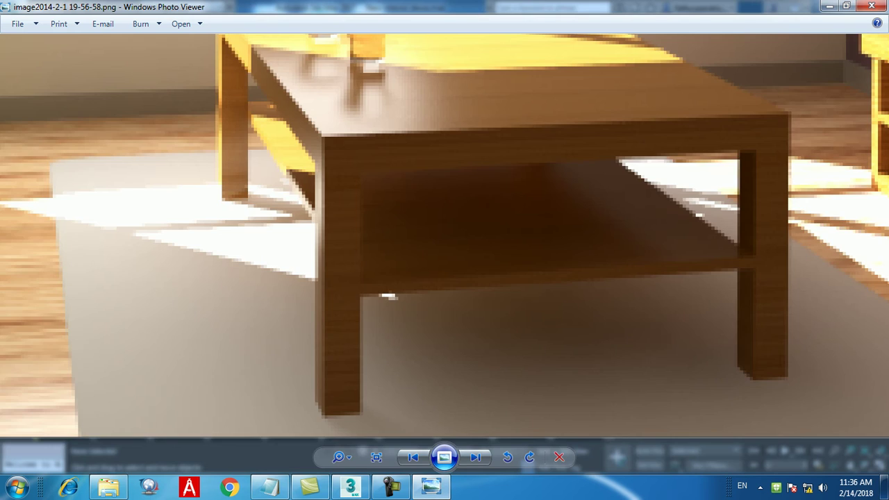
scroll(602, 344, down, 5)
drag(601, 344, 460, 326)
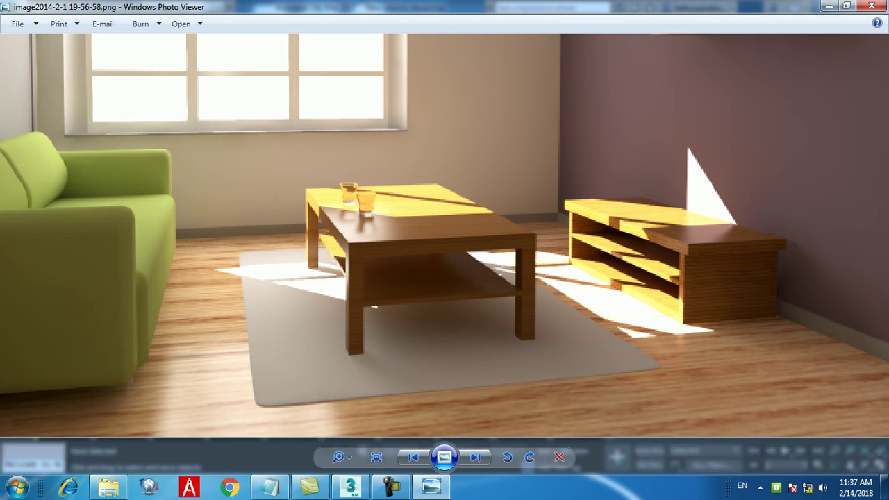
click(351, 486)
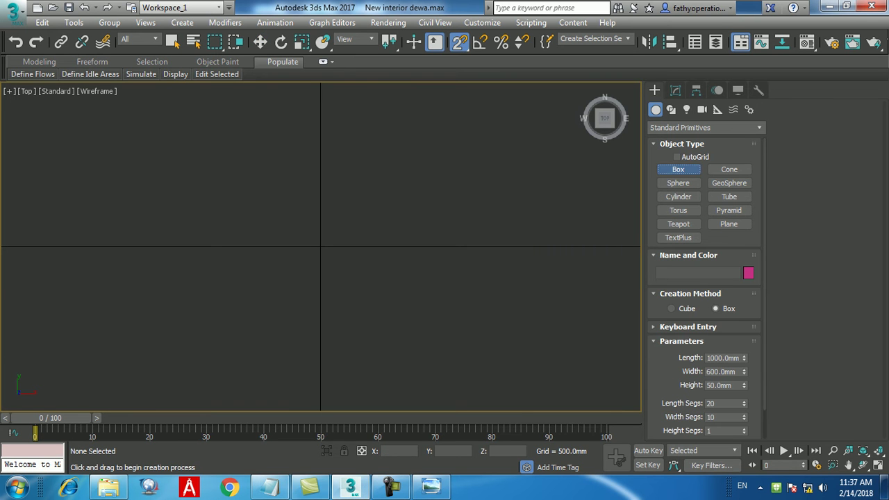
Set up a box by keyboard entry with a length of 800 mm and a width of 400 mm.
click(688, 327)
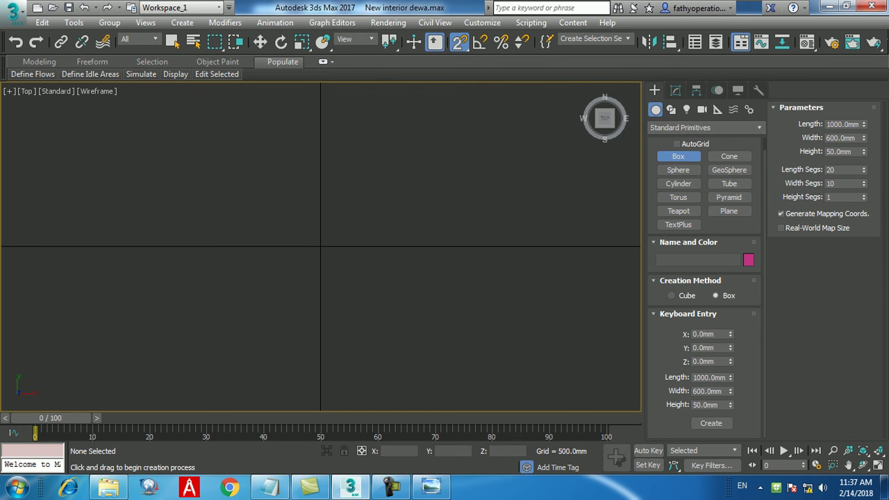
click(432, 487)
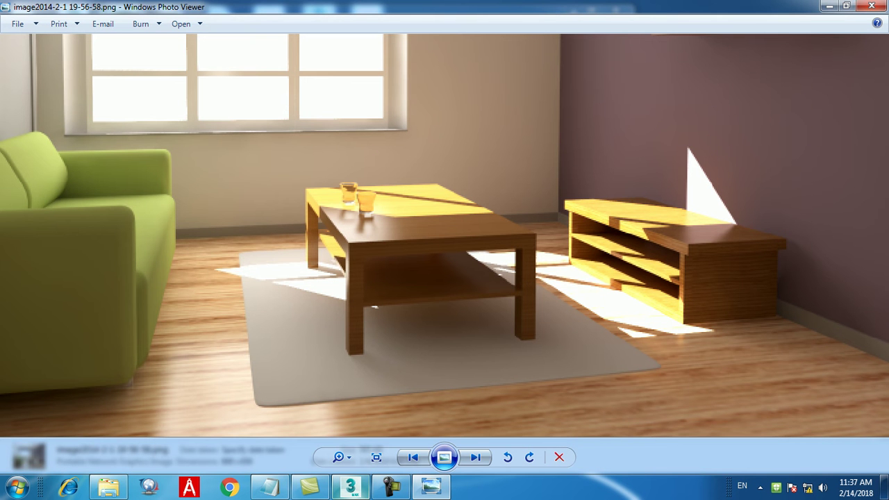
click(351, 487)
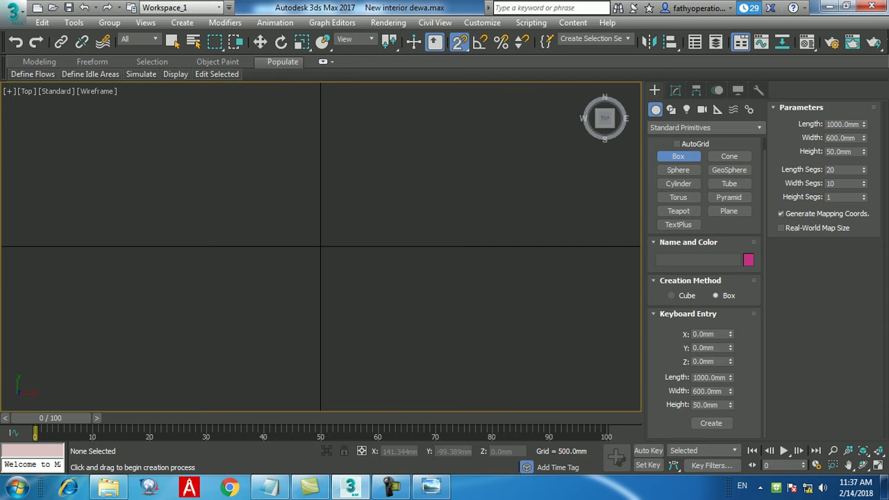
double_click(709, 378)
text(800)
key(Return)
key(Tab)
text(400)
key(Return)
Set the box's height to 50 mm and create it at the origin for the TV unit's top.
key(Tab)
text(3)
click(432, 486)
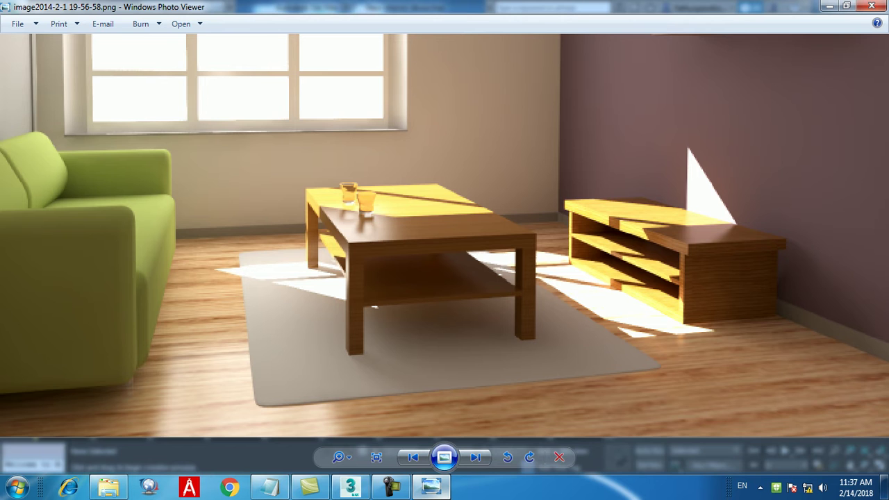
click(432, 486)
double_click(705, 405)
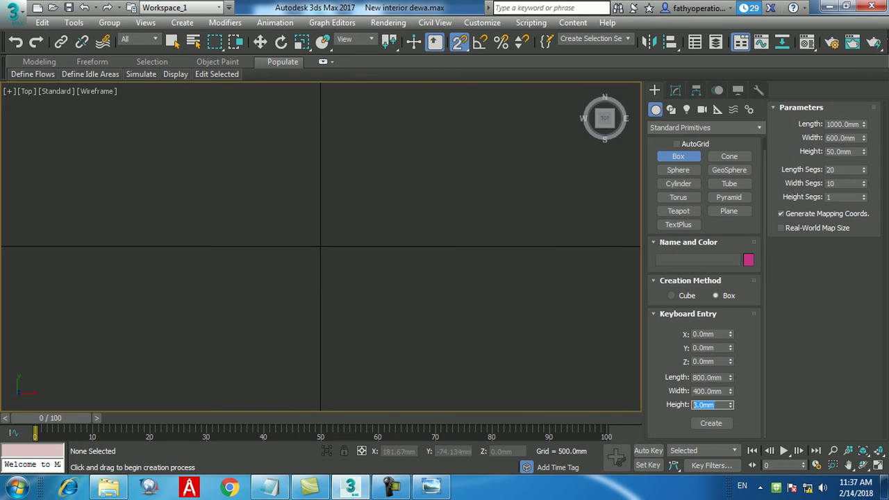
text(50)
key(Return)
click(431, 487)
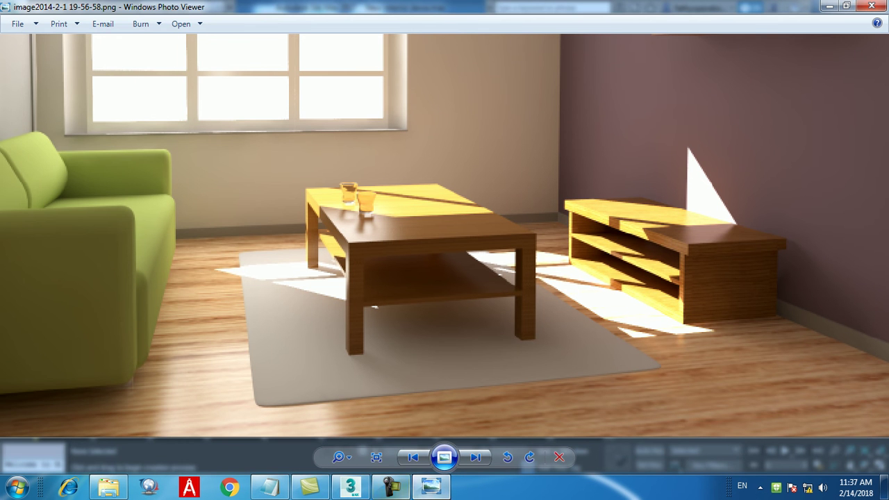
click(431, 486)
click(711, 423)
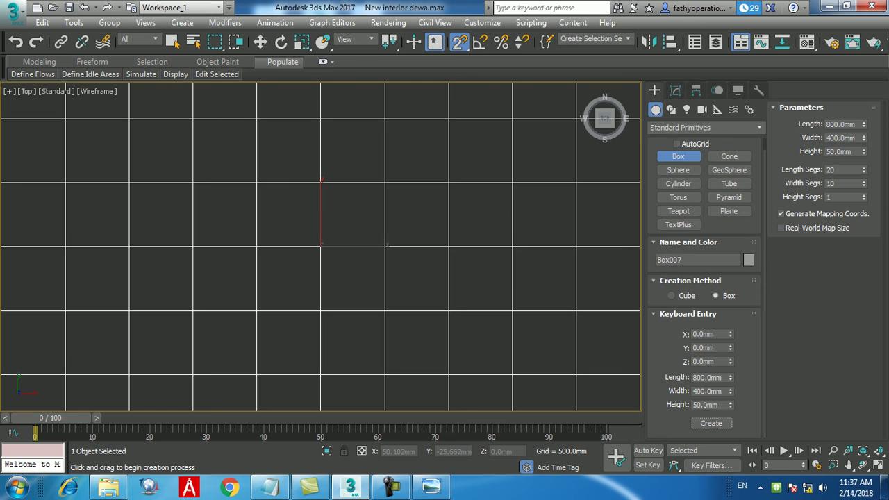
scroll(446, 280, down, 5)
middle_drag(446, 280, 456, 256)
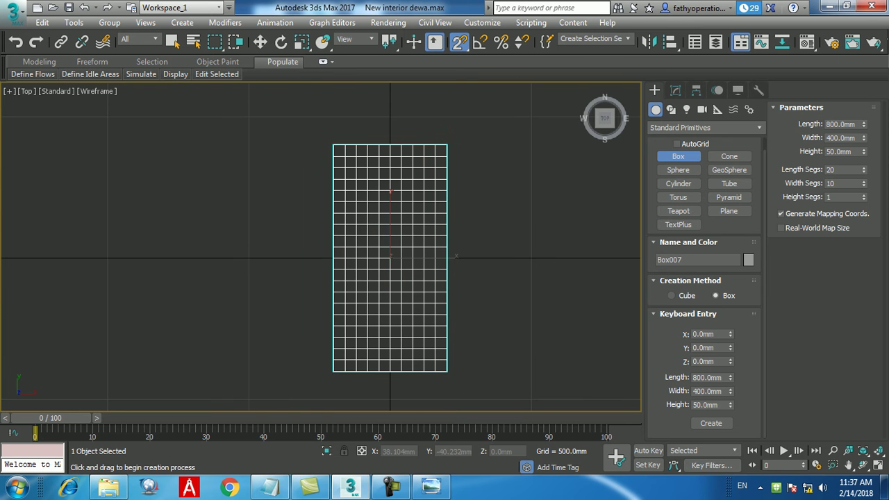
key(w)
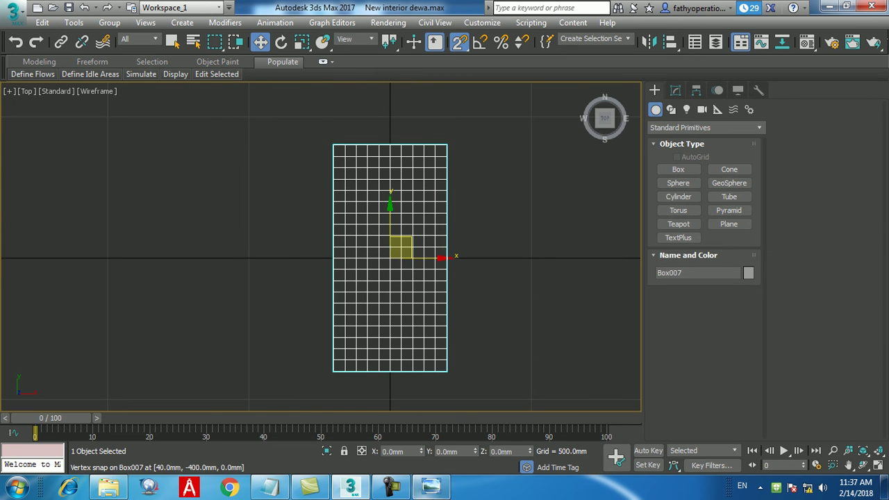
Examine the new box from below in the perspective view and compare it with the TV unit in the reference image.
click(431, 486)
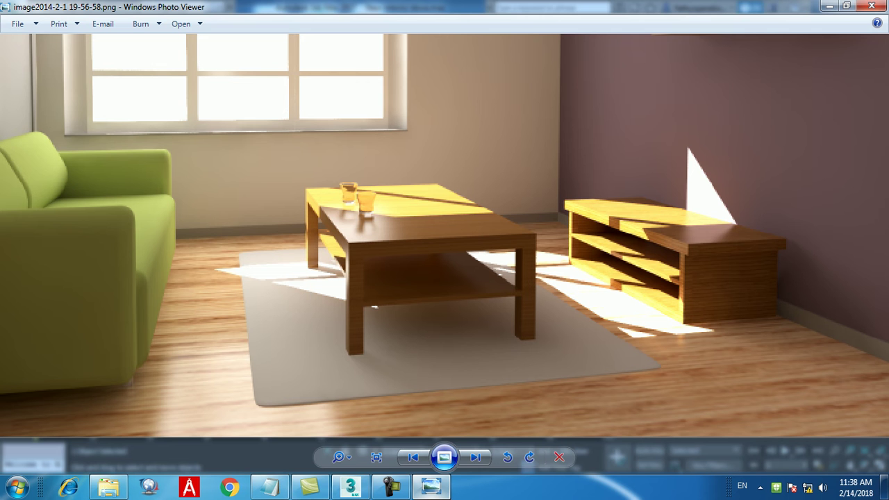
key(alt+Tab)
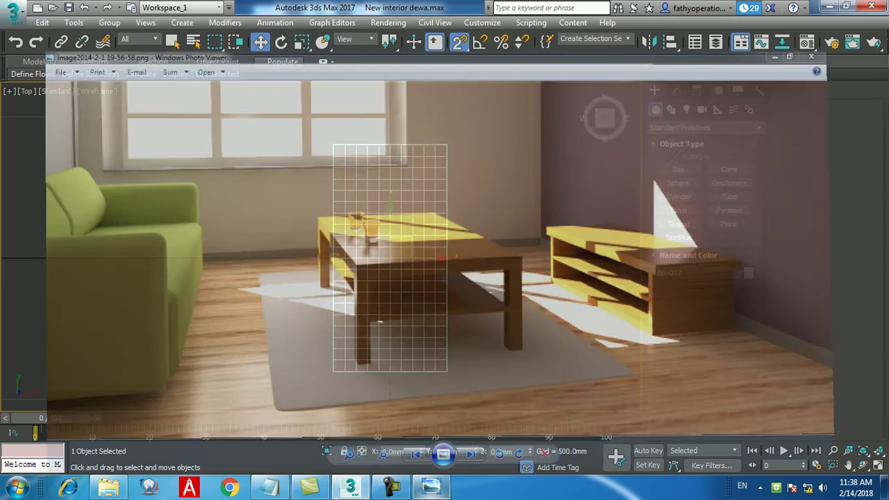
key(alt+w)
key(alt+w)
alt+middle_drag(320, 278, 363, 249)
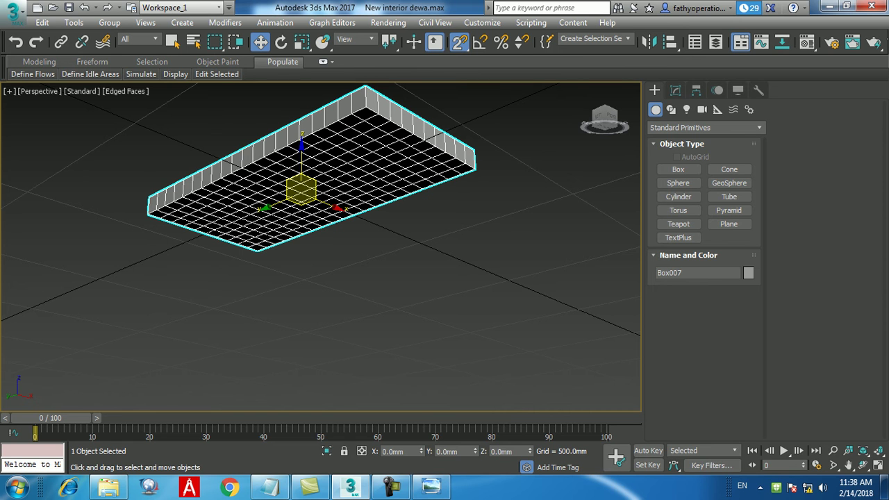
click(675, 90)
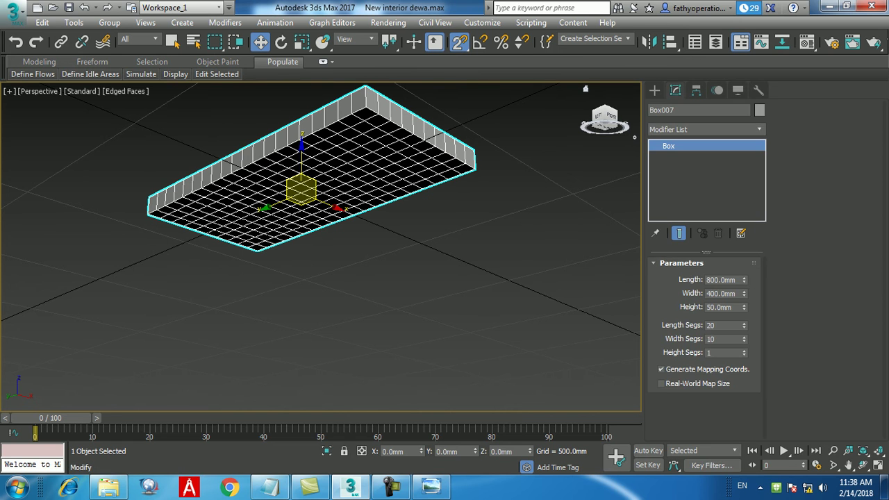
click(655, 91)
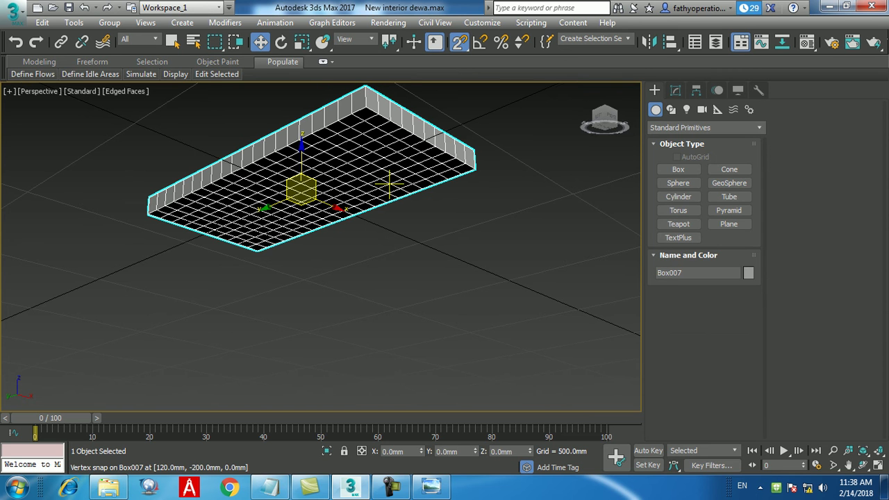
middle_drag(390, 186, 391, 195)
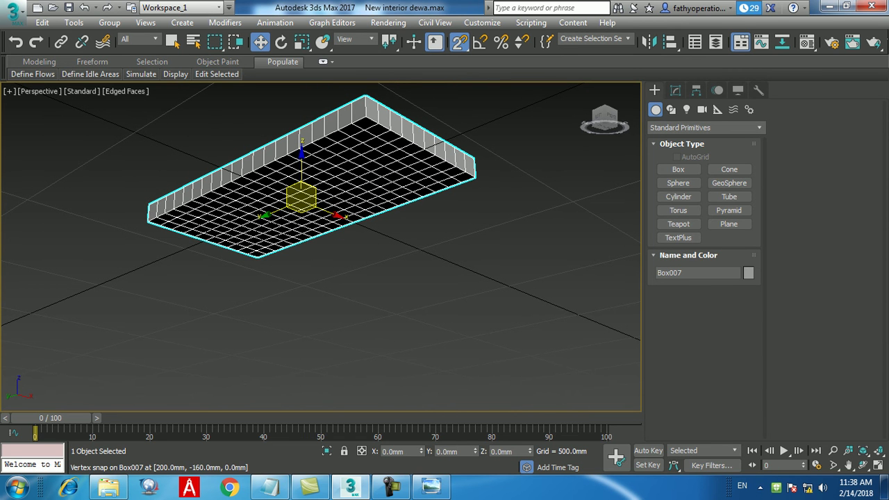
click(431, 486)
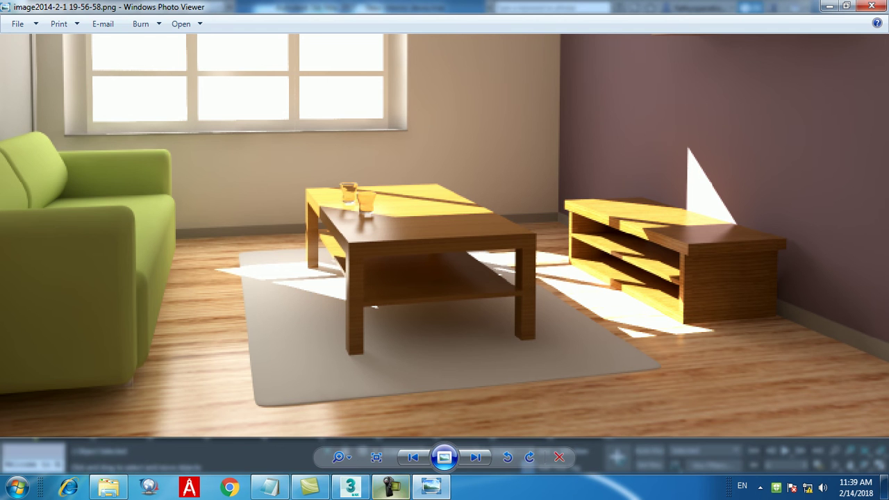
click(431, 487)
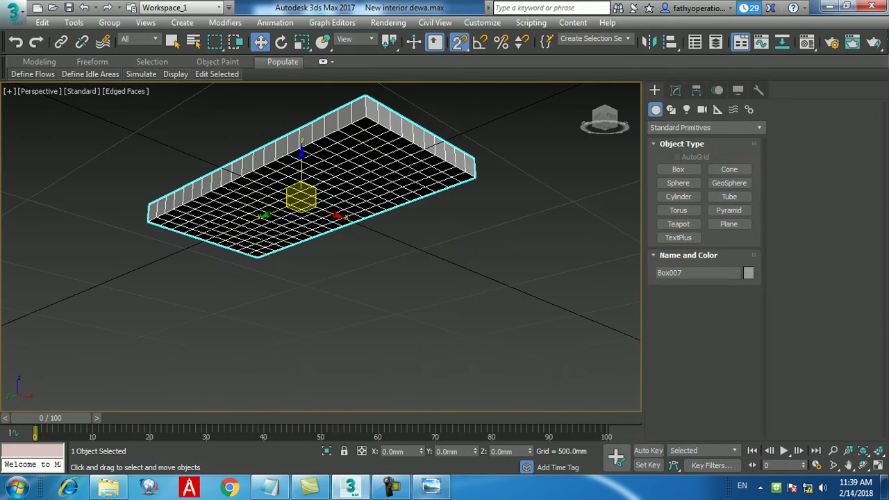
Convert the box to an Editable Poly and enter polygon selection on its underside, checking the TV unit in the reference image.
right_click(349, 150)
mouse_move(416, 304)
click(531, 315)
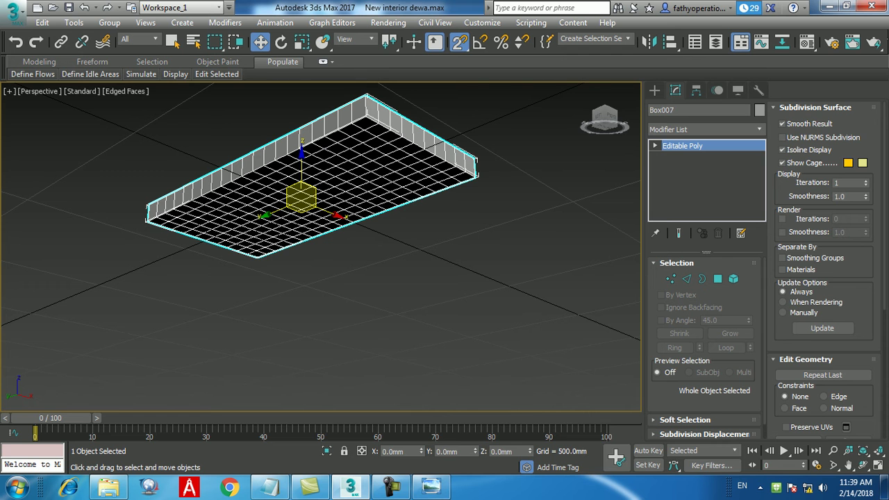
click(717, 278)
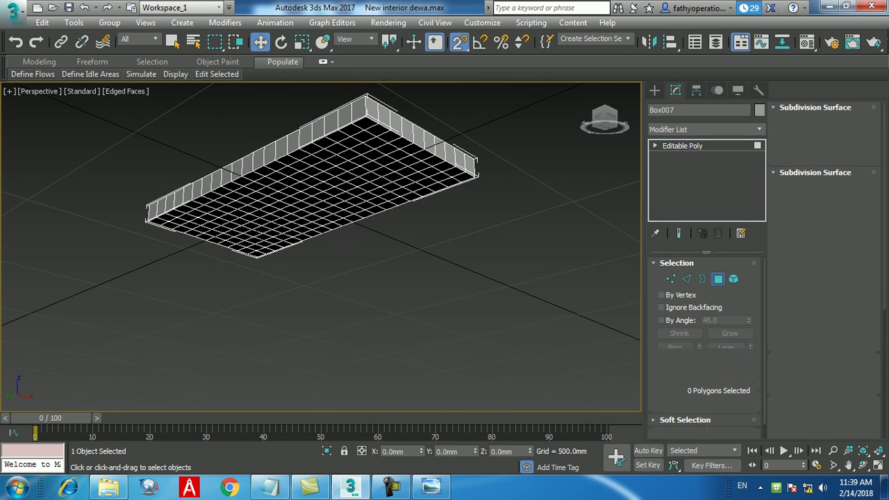
scroll(351, 166, up, 4)
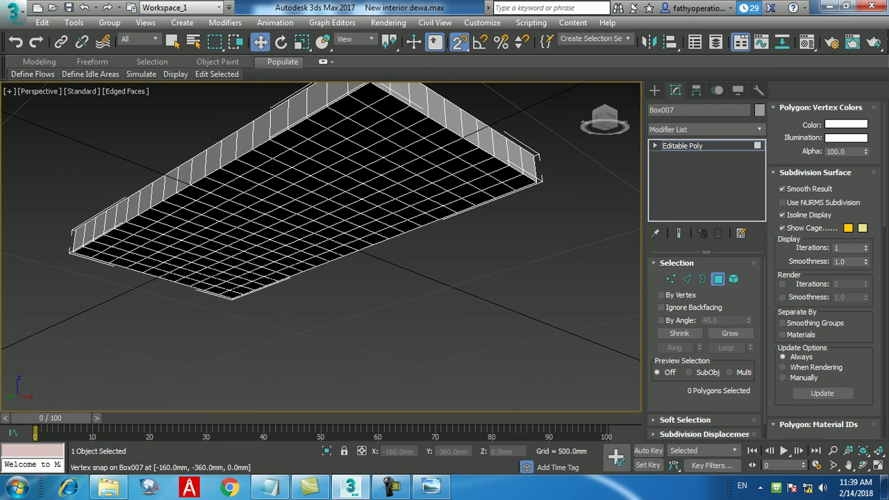
click(431, 486)
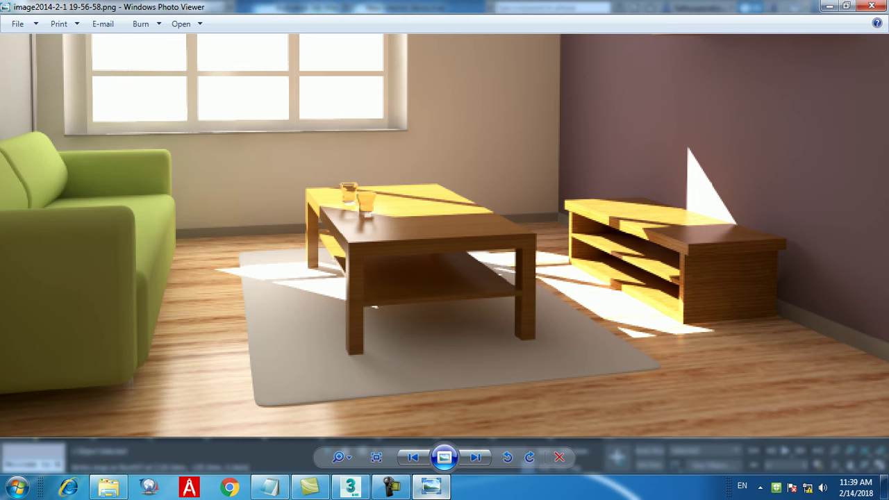
click(432, 488)
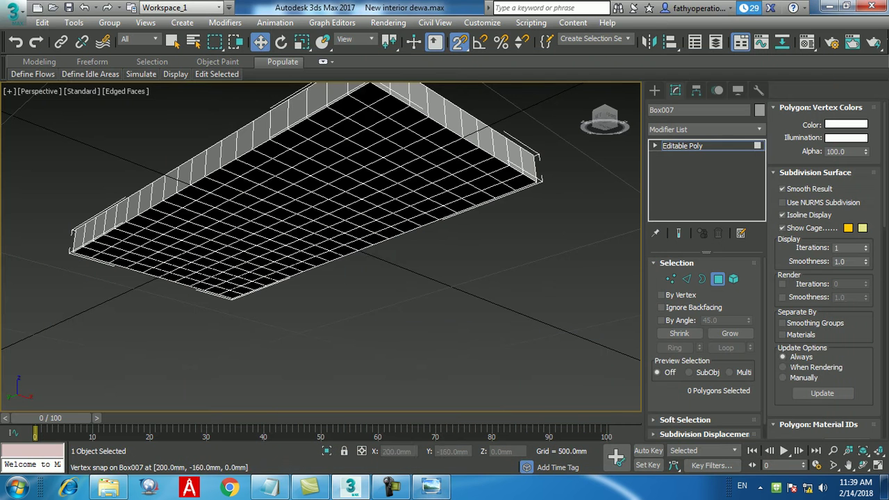
Select a row of eight polygons across the underside of the box, one row in from one short end.
click(366, 127)
ctrl+click(384, 135)
ctrl+click(402, 145)
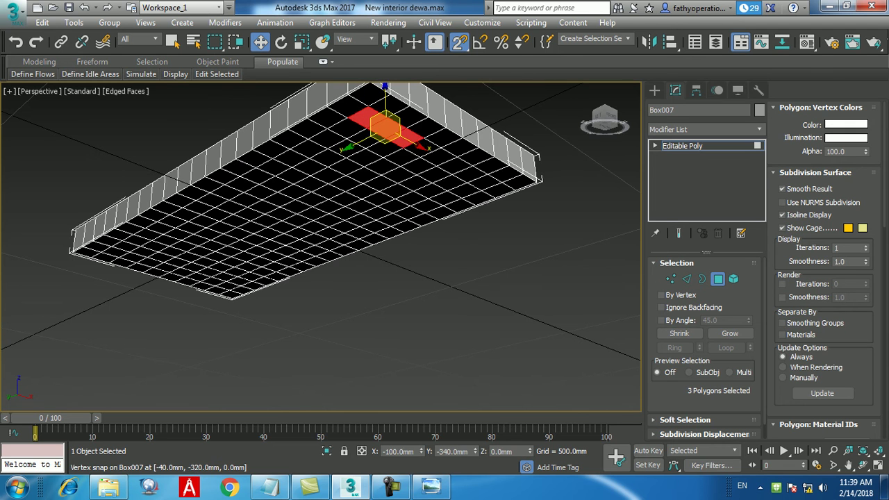
ctrl+click(420, 155)
ctrl+click(437, 164)
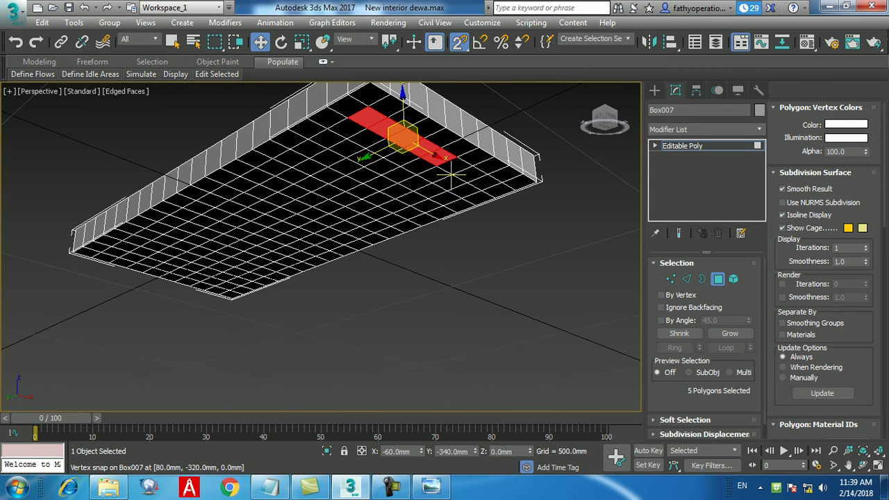
ctrl+click(454, 174)
ctrl+click(469, 182)
ctrl+click(488, 192)
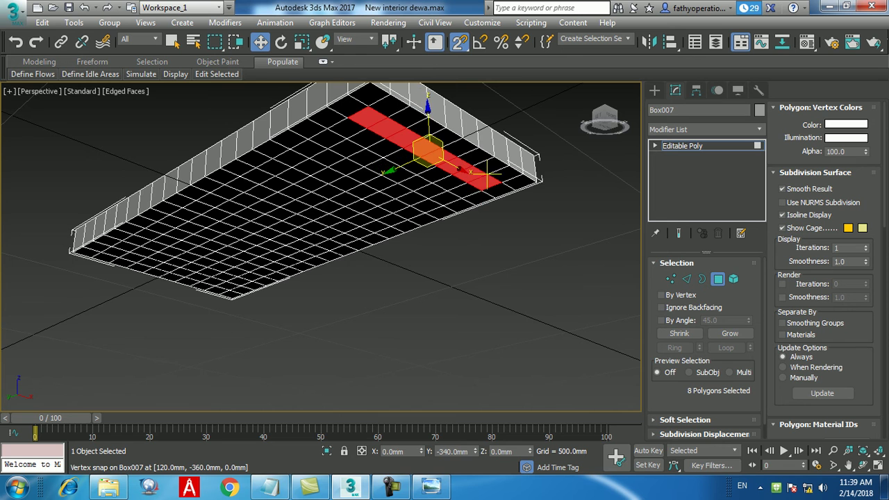
Add the matching row of eight underside polygons, one row in from the opposite short end, to the selection.
middle_drag(305, 272, 321, 259)
scroll(199, 275, up, 3)
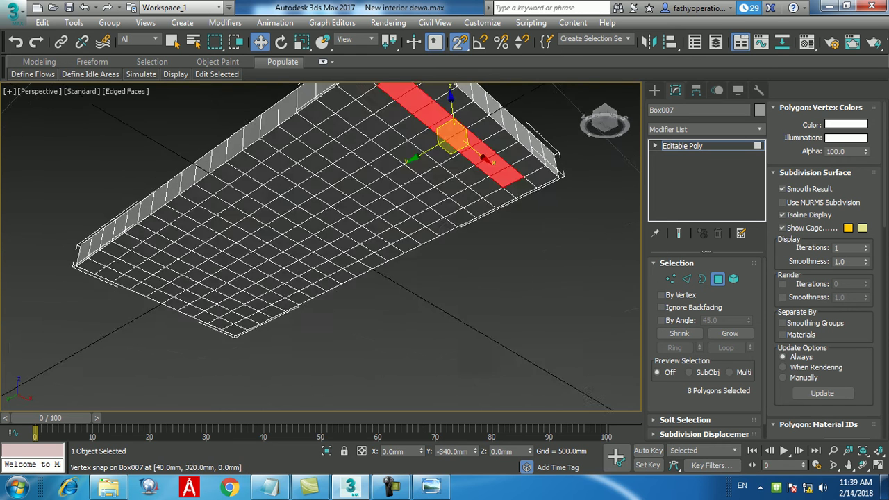
ctrl+click(116, 264)
ctrl+click(136, 270)
ctrl+click(154, 280)
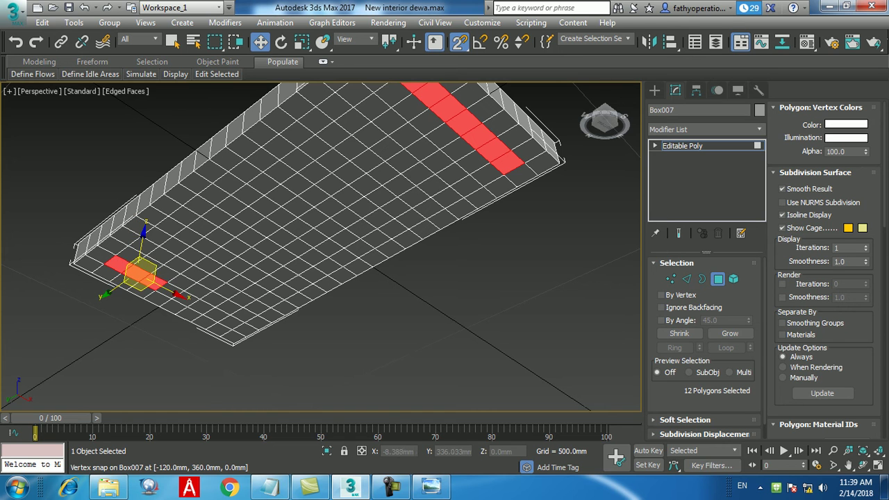
ctrl+click(172, 289)
ctrl+click(189, 299)
ctrl+click(206, 308)
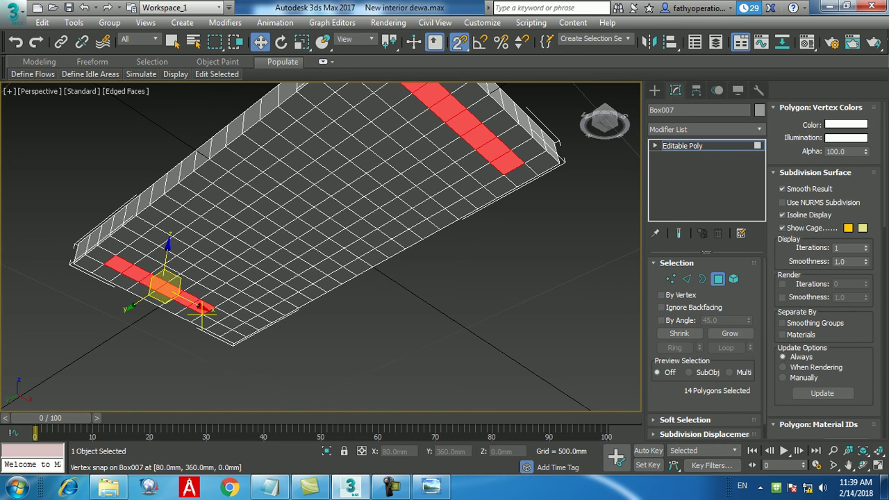
ctrl+click(220, 316)
ctrl+click(216, 317)
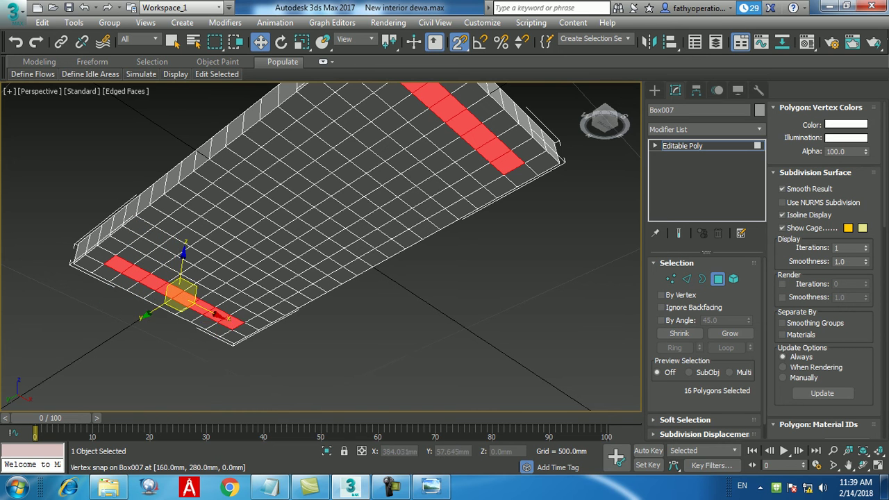
Extrude the two selected polygon rows 150 mm to form the upper part of the TV unit's side supports.
scroll(396, 313, down, 5)
mouse_move(371, 330)
middle_down()
mouse_move(364, 292)
mouse_move(371, 314)
middle_up()
scroll(364, 291, up, 4)
scroll(375, 316, down, 2)
scroll(361, 236, up, 3)
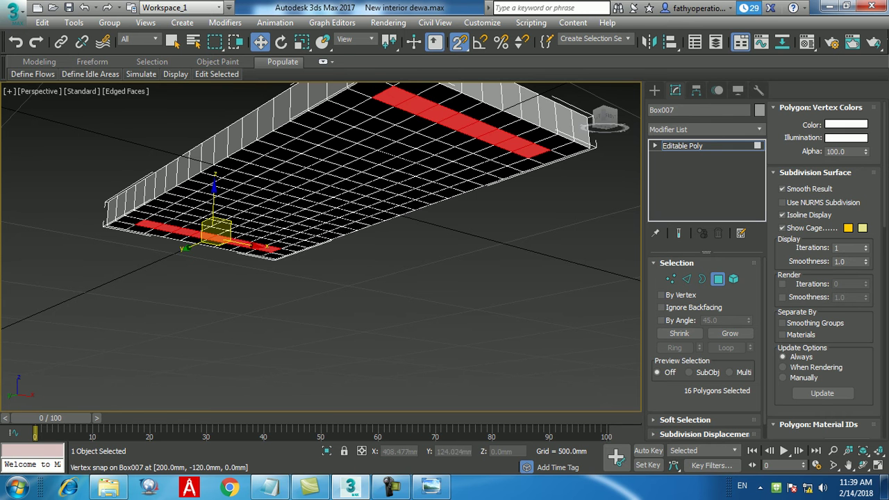
middle_drag(504, 306, 500, 306)
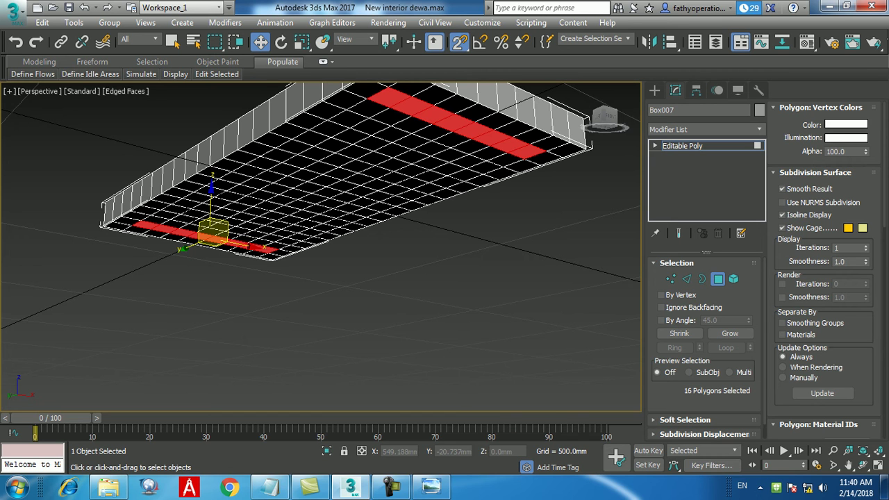
scroll(707, 347, down, 1)
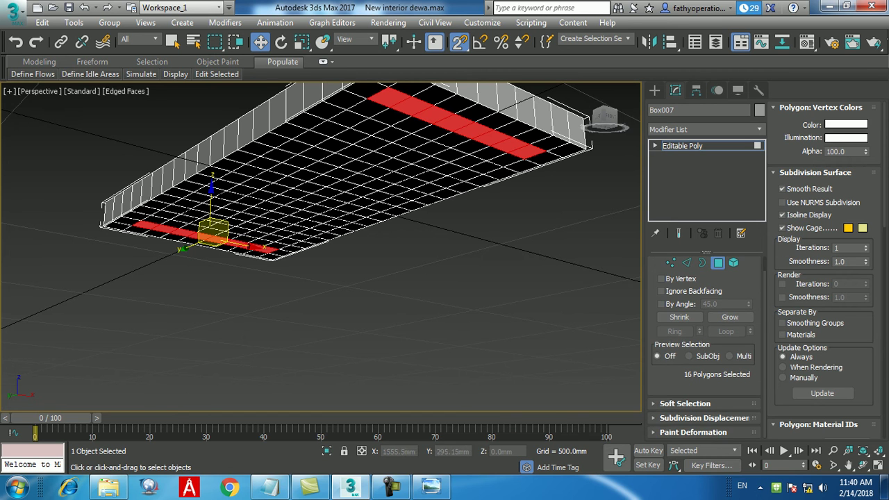
scroll(840, 281, down, 5)
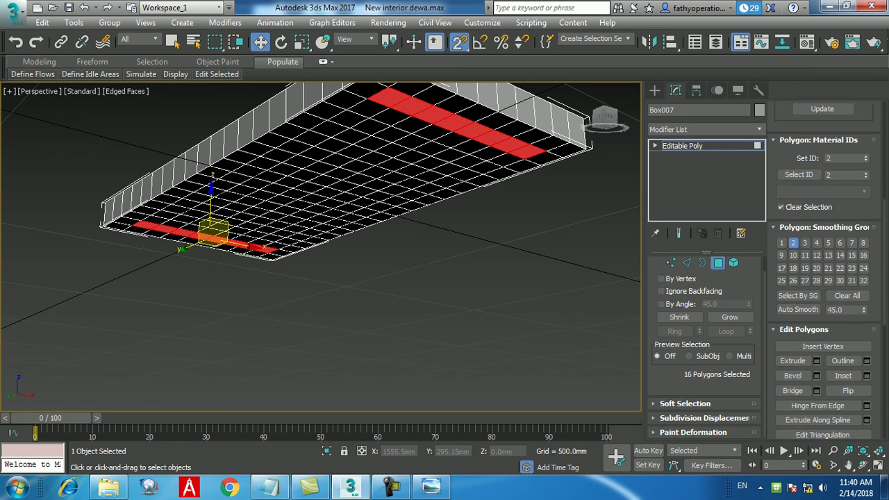
scroll(824, 278, down, 2)
click(817, 322)
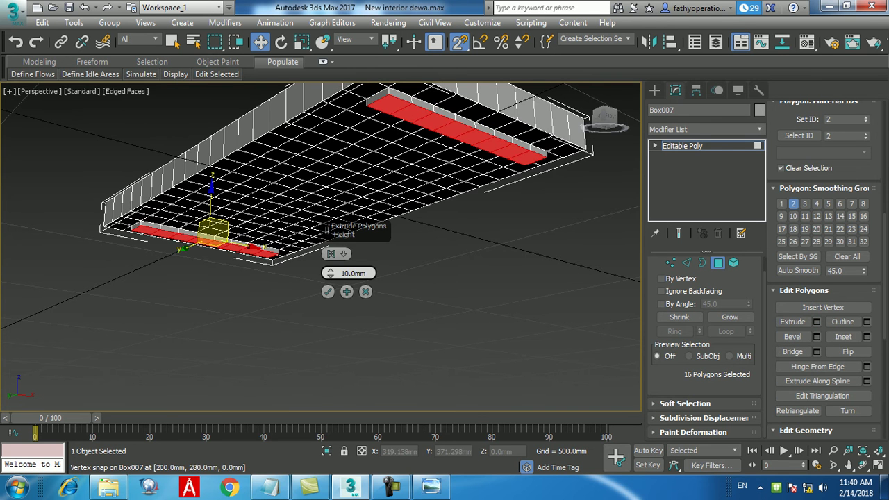
drag(367, 273, 314, 271)
text(1)
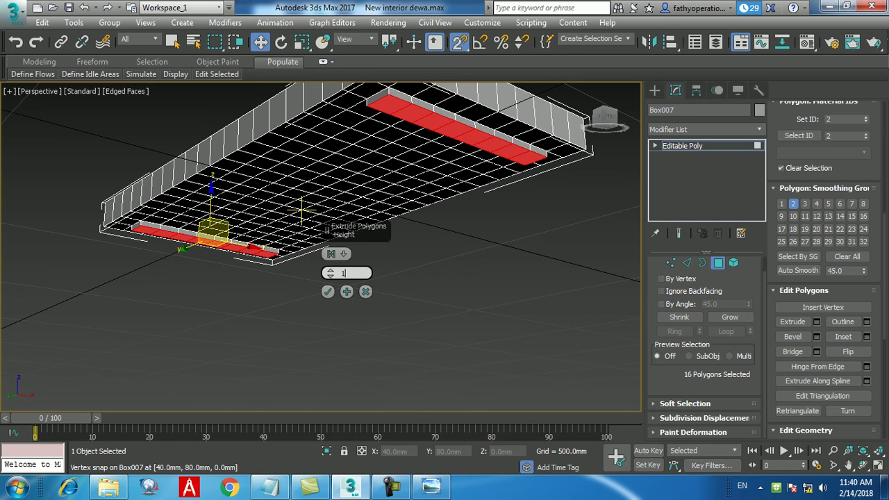
text(50)
key(Return)
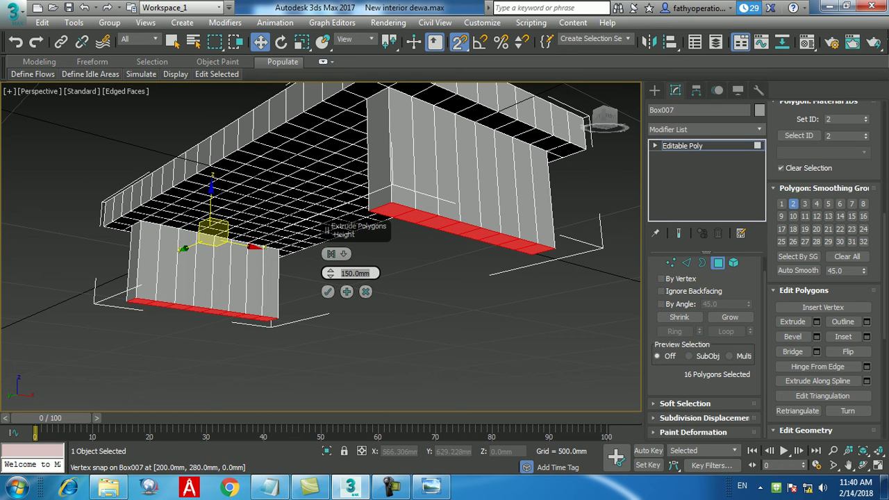
click(328, 292)
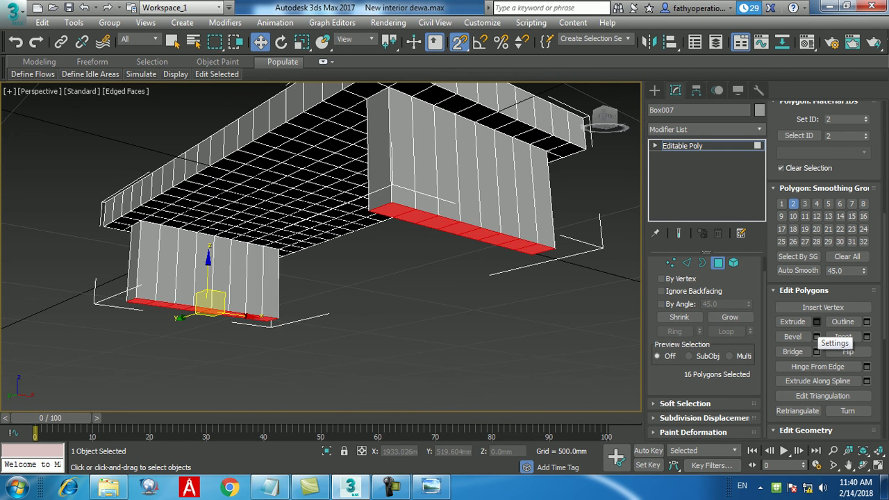
Extrude the lower ends of both side supports a further 25 mm to make a band for the middle shelf.
click(817, 322)
drag(370, 273, 340, 274)
text(25)
key(Return)
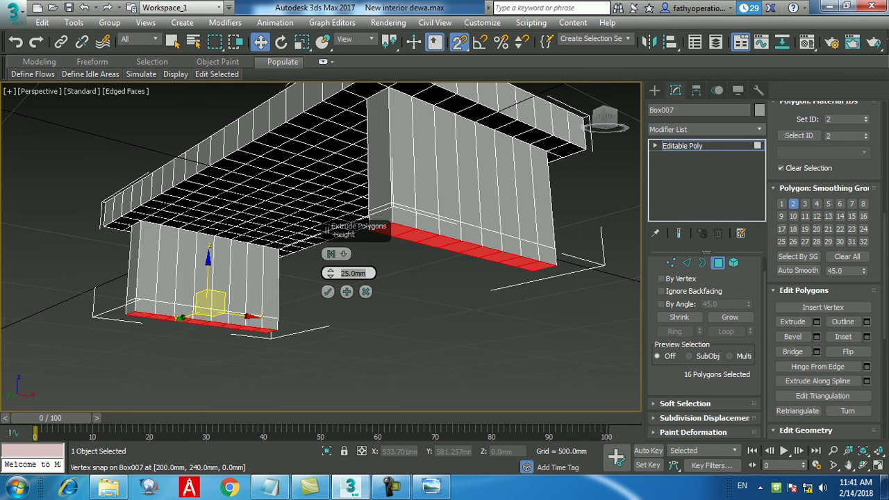
click(328, 291)
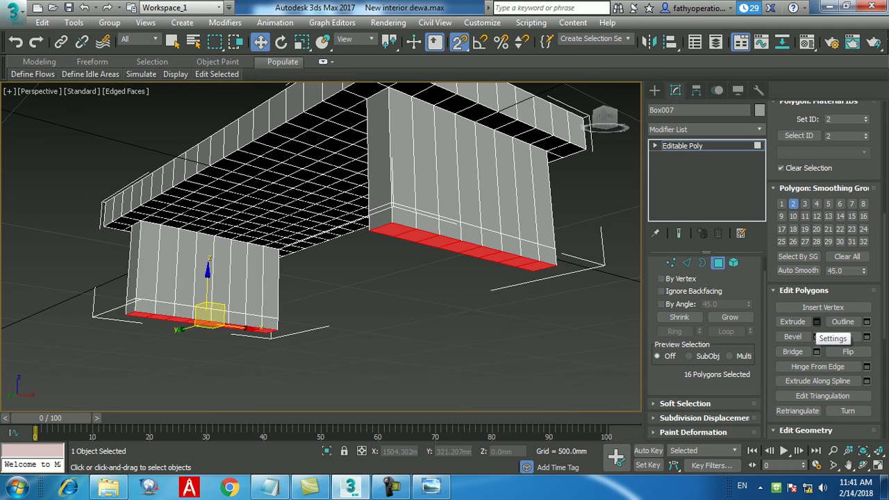
Try extruding both side supports another 150 mm, compare with the reference image, and undo the extrusion.
click(817, 321)
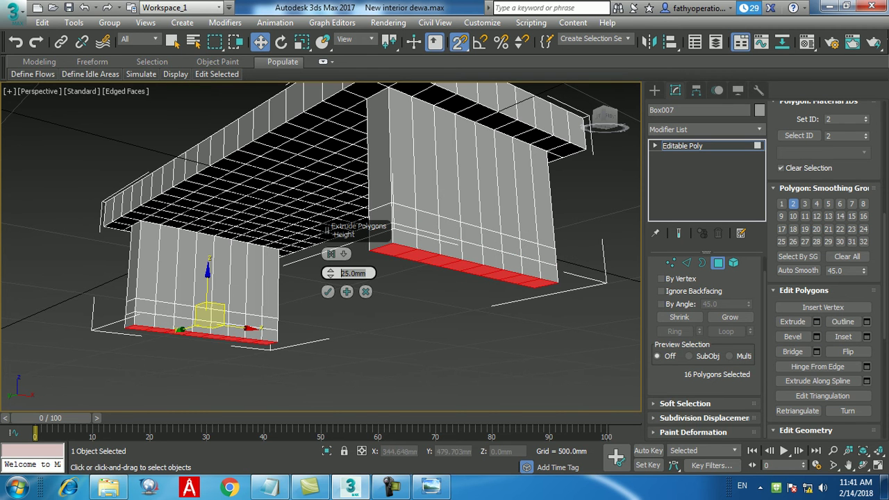
text(150)
key(Return)
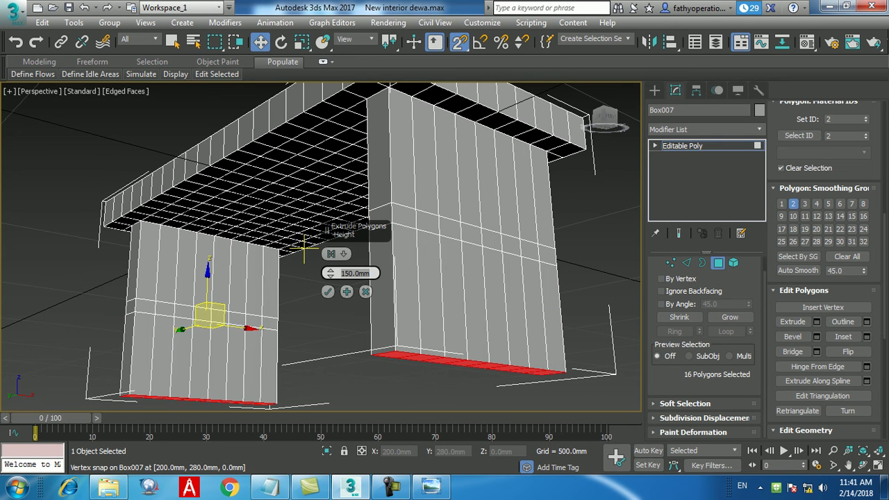
click(328, 292)
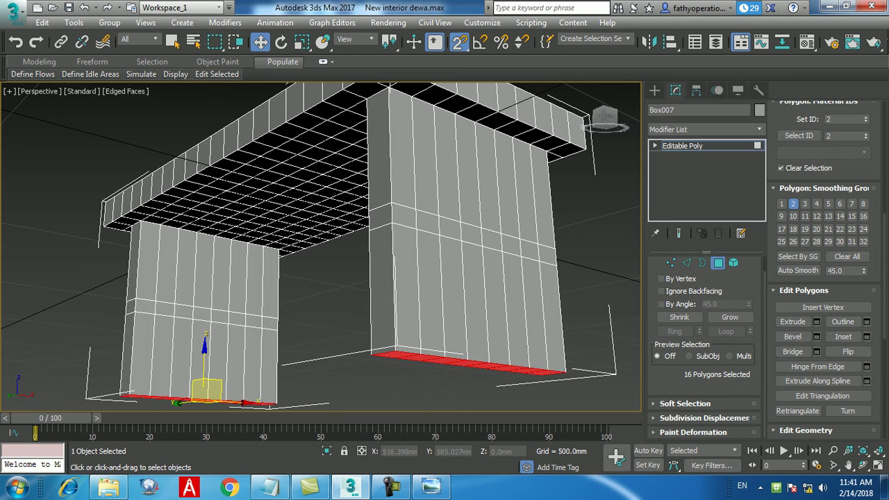
click(430, 487)
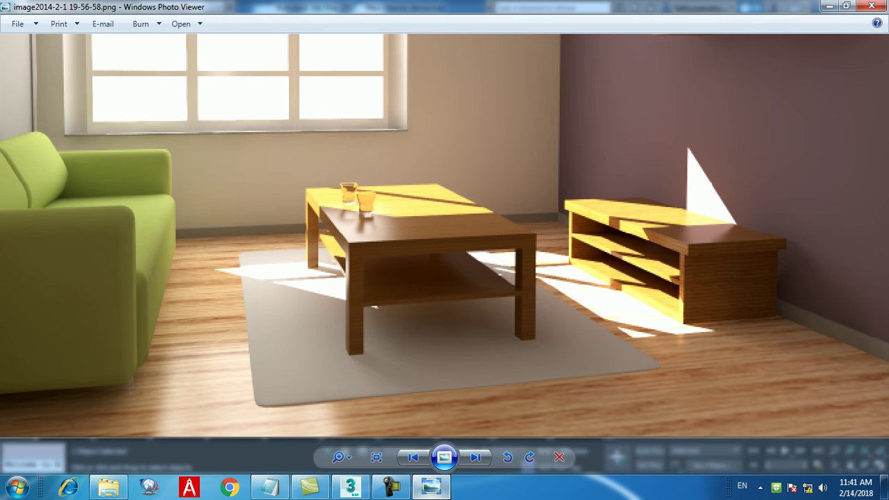
click(430, 486)
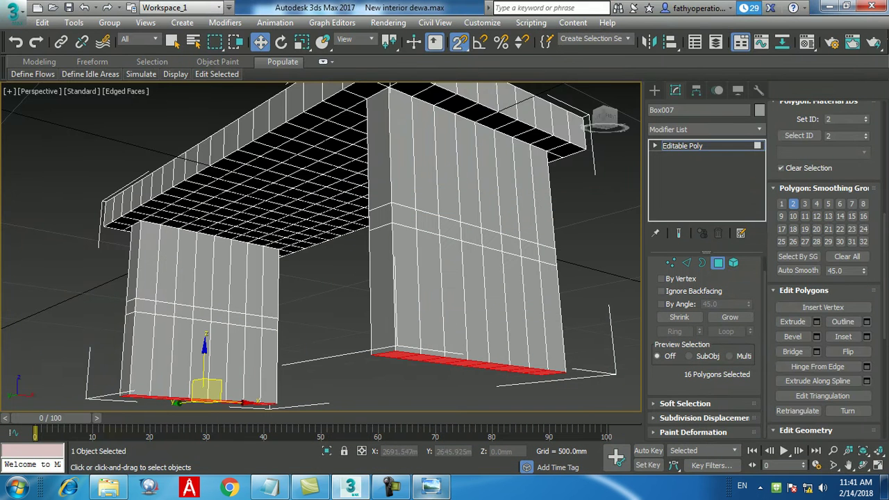
alt+middle_drag(411, 215, 417, 200)
key(ctrl+z)
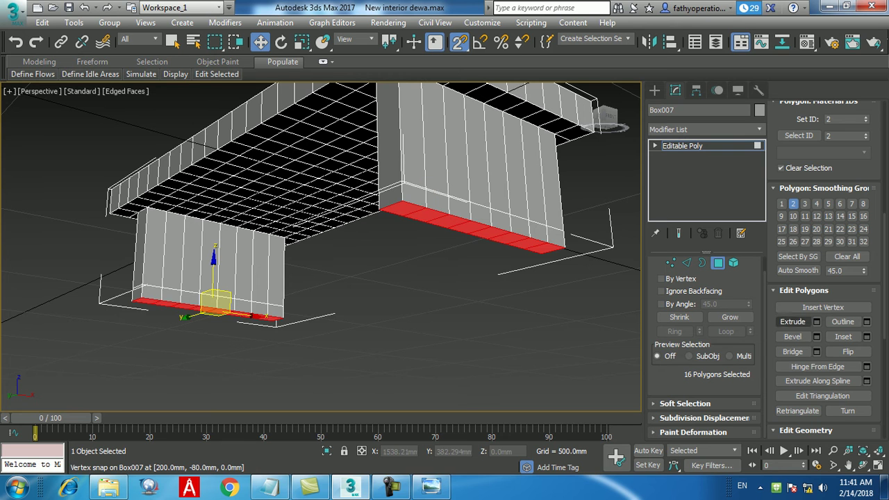
Extrude the lower ends of both side supports another 125 mm.
click(816, 321)
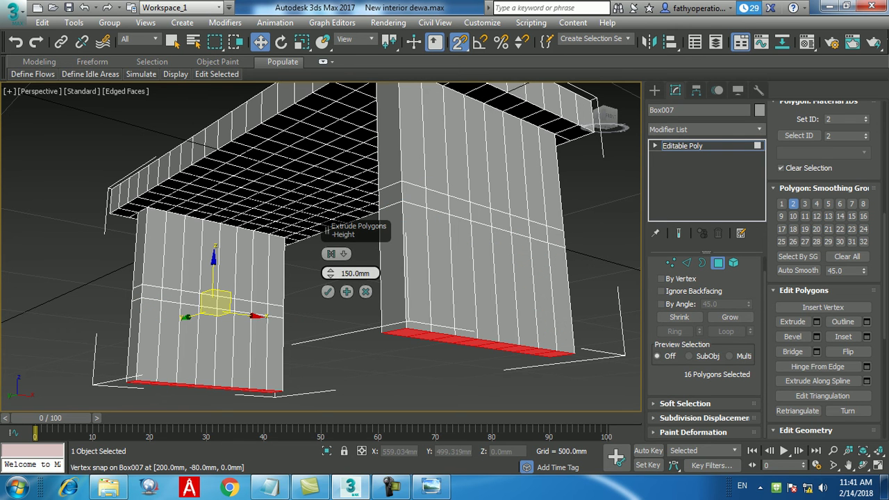
double_click(355, 273)
text(125)
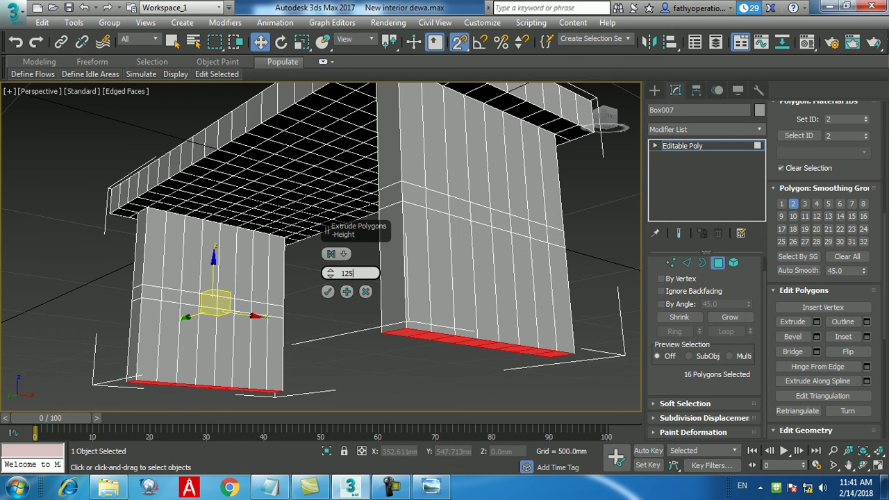
key(Return)
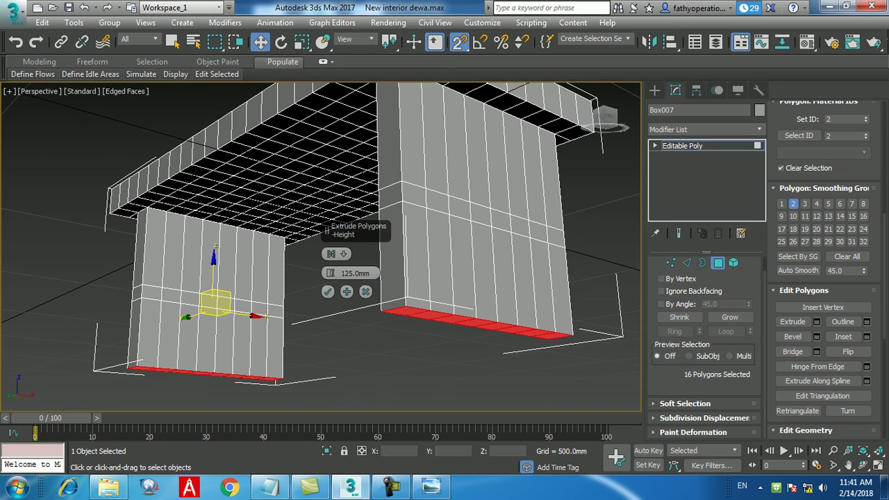
click(328, 292)
Extrude the ends of both side supports a final 25 mm for the bottom band and clear the polygon selection.
click(817, 321)
double_click(355, 273)
text(25)
key(Return)
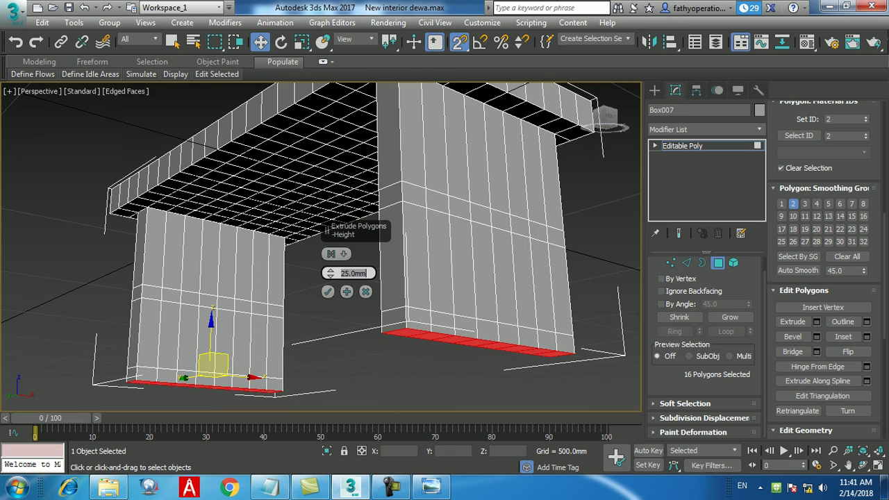
click(328, 292)
click(332, 358)
alt+middle_drag(332, 334, 332, 302)
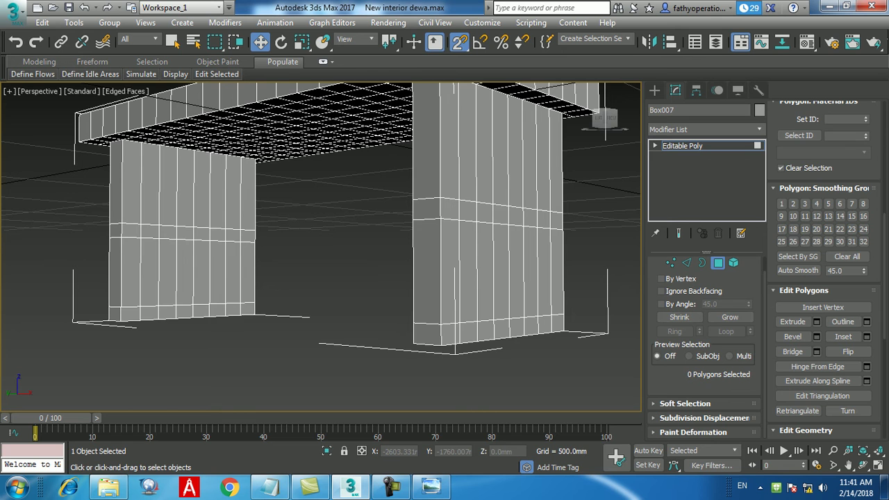
Select the eight polygons of the middle 25 mm band on the inner face of one side support.
middle_drag(479, 129, 477, 143)
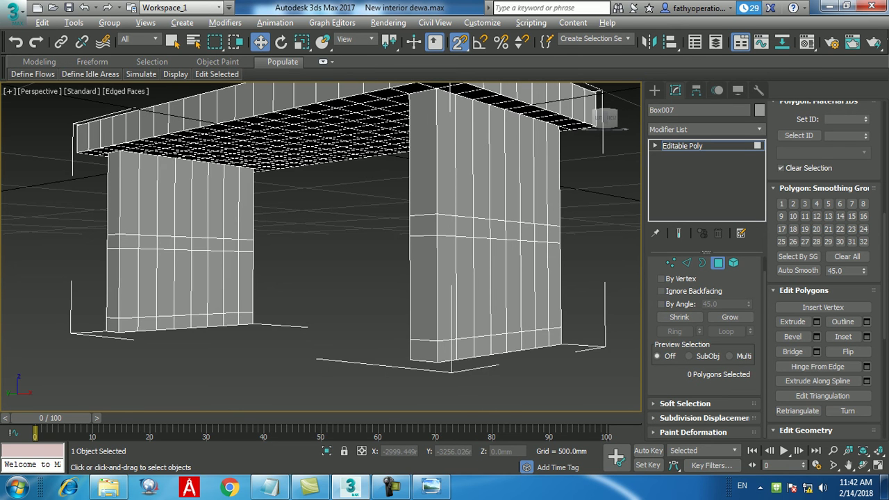
alt+middle_drag(320, 236, 323, 252)
click(128, 238)
ctrl+click(146, 237)
ctrl+click(164, 238)
ctrl+click(181, 237)
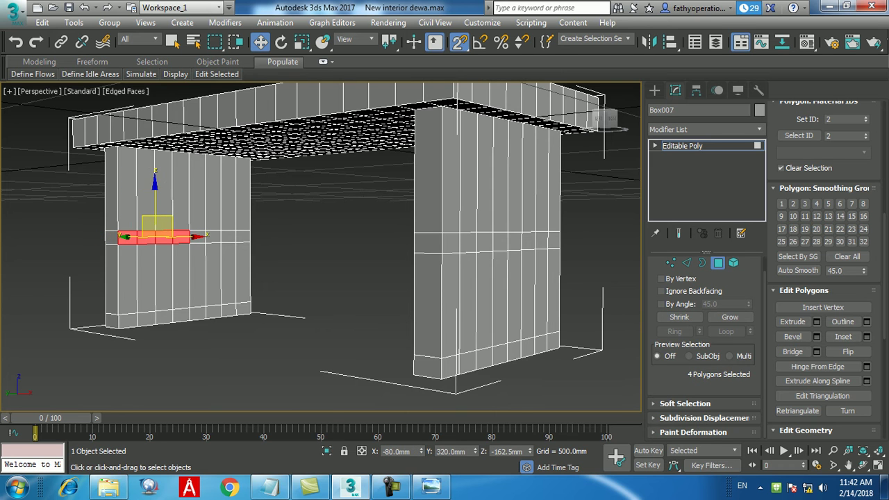
ctrl+click(199, 237)
ctrl+click(215, 238)
ctrl+click(232, 237)
ctrl+click(245, 237)
Add the matching eight middle-band polygons on the opposite support's inner face and bridge them to form the middle shelf.
alt+middle_drag(246, 240, 400, 240)
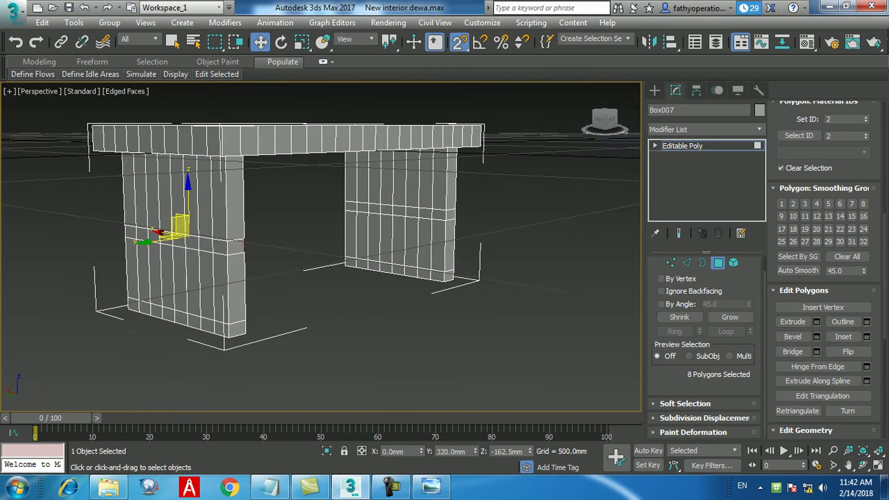
scroll(166, 278, up, 3)
middle_drag(166, 278, 444, 222)
ctrl+click(448, 225)
ctrl+click(415, 222)
ctrl+click(387, 220)
ctrl+click(360, 216)
ctrl+click(334, 214)
ctrl+click(311, 212)
ctrl+click(288, 208)
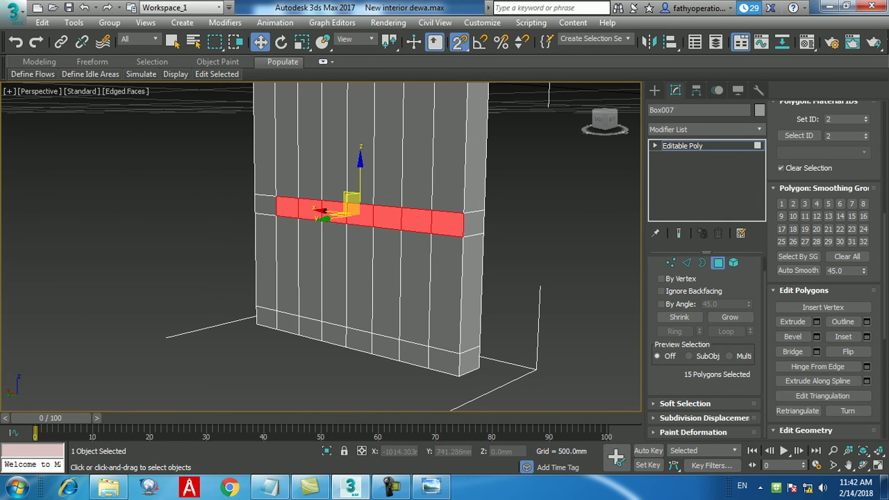
ctrl+click(265, 206)
click(792, 351)
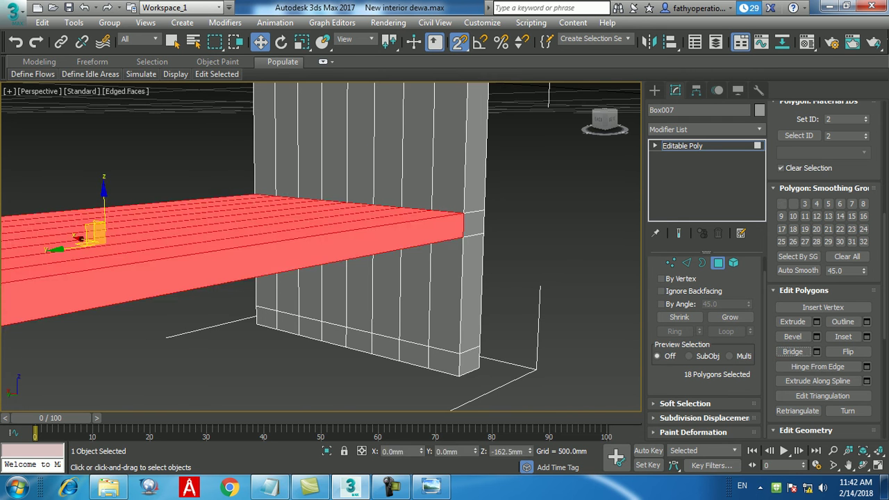
click(549, 299)
Select the eight polygons of the bottom 25 mm band on the inner face of one side support.
scroll(455, 312, down, 5)
alt+middle_drag(455, 312, 411, 294)
scroll(416, 357, up, 5)
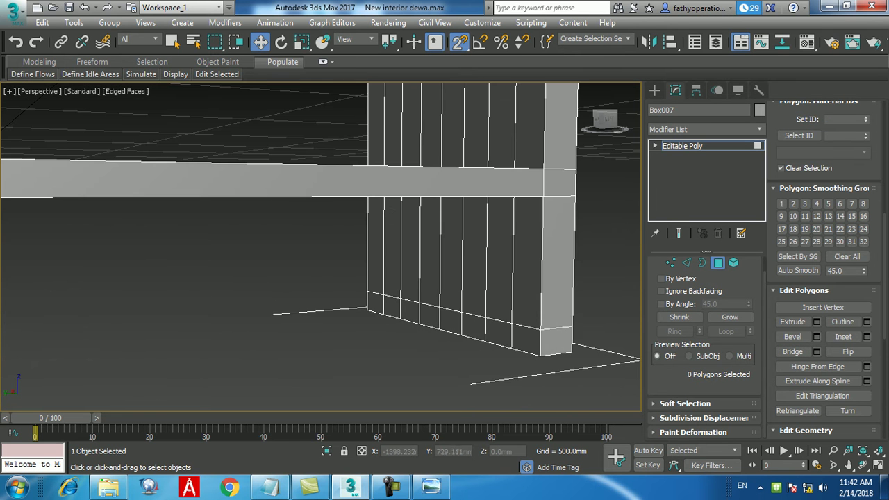
click(527, 341)
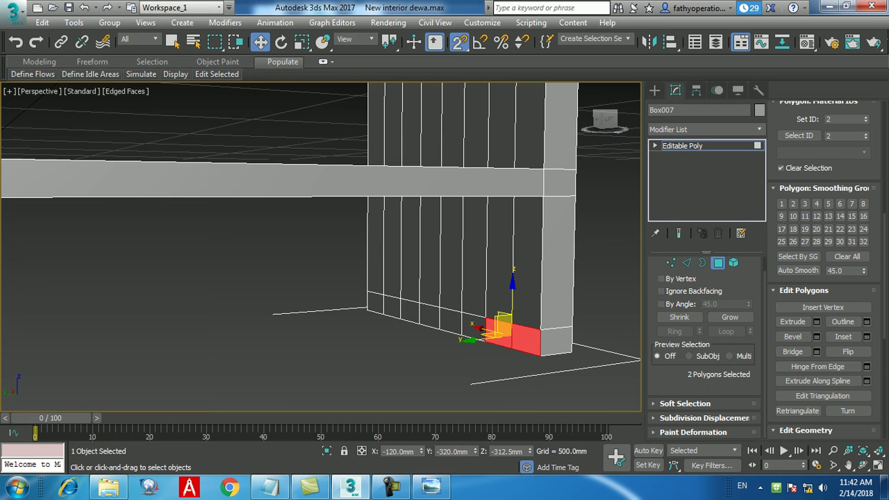
ctrl+click(474, 327)
ctrl+click(451, 322)
ctrl+click(430, 317)
ctrl+click(410, 312)
ctrl+click(392, 307)
ctrl+click(374, 303)
Add the matching bottom-band polygons on the opposite side support's inner face to the selection.
scroll(374, 303, down, 6)
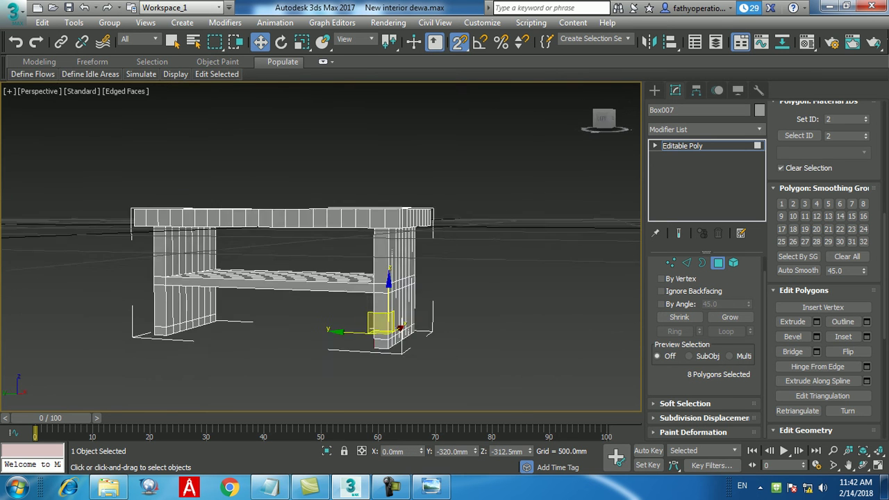
scroll(167, 313, up, 6)
ctrl+click(132, 316)
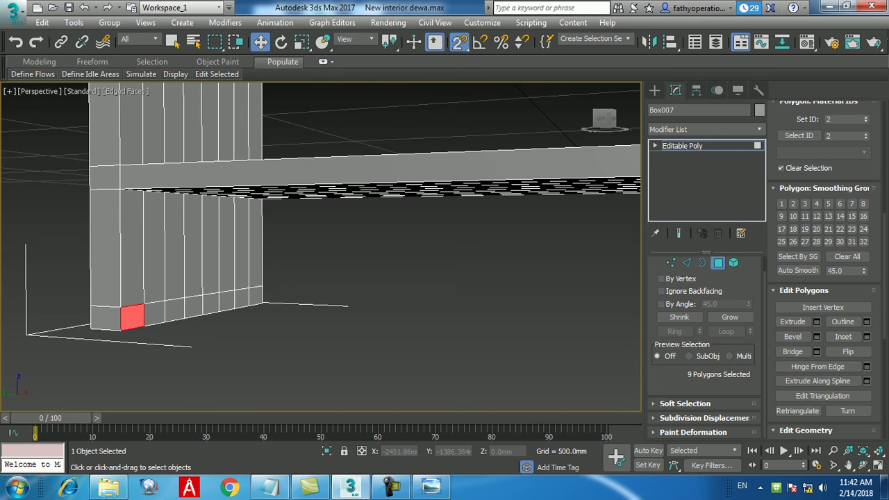
ctrl+click(155, 313)
ctrl+click(174, 310)
ctrl+click(193, 305)
ctrl+click(211, 304)
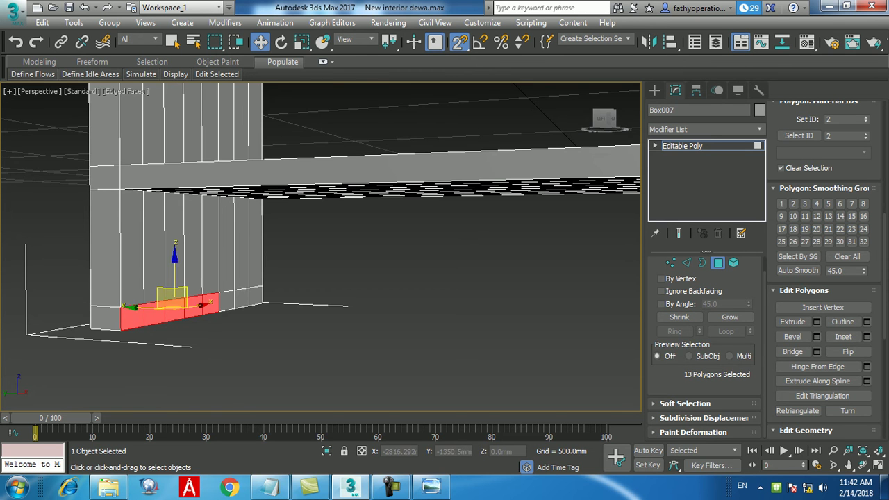
ctrl+click(226, 301)
ctrl+click(241, 298)
ctrl+click(255, 295)
Try bridging the bottom bands of the two side supports into a lower shelf, and undo the bridge.
click(792, 352)
middle_drag(406, 301, 317, 341)
scroll(357, 295, down, 4)
click(358, 372)
alt+middle_drag(358, 372, 356, 348)
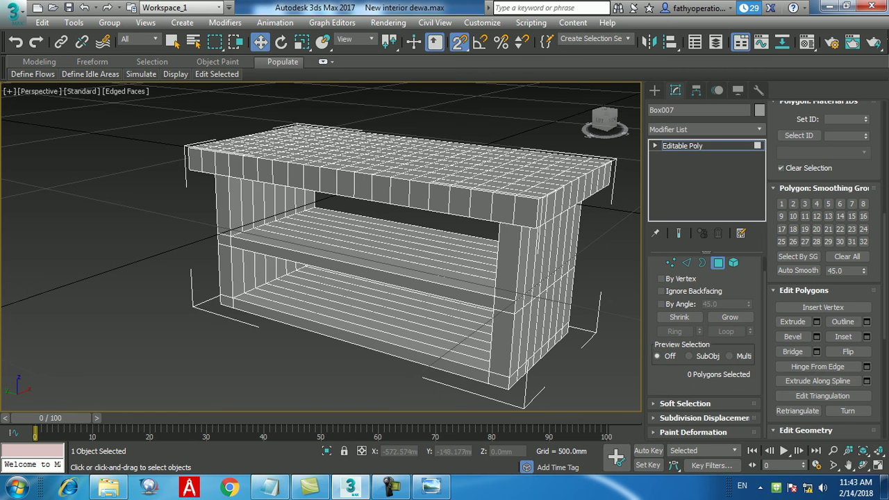
key(ctrl+z)
key(ctrl+z)
key(ctrl+z)
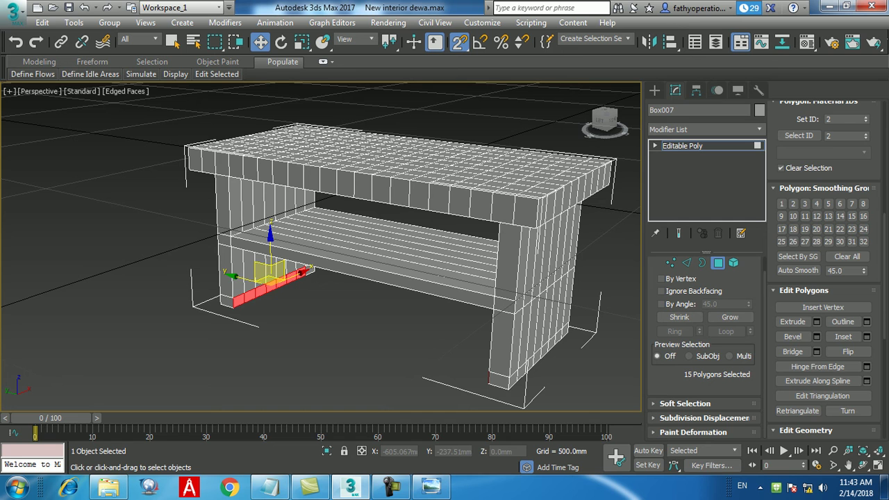
Complete the selection of the lowest inner polygons on both side supports and bridge them to form the cabinet's bottom shelf.
ctrl+click(310, 269)
click(792, 352)
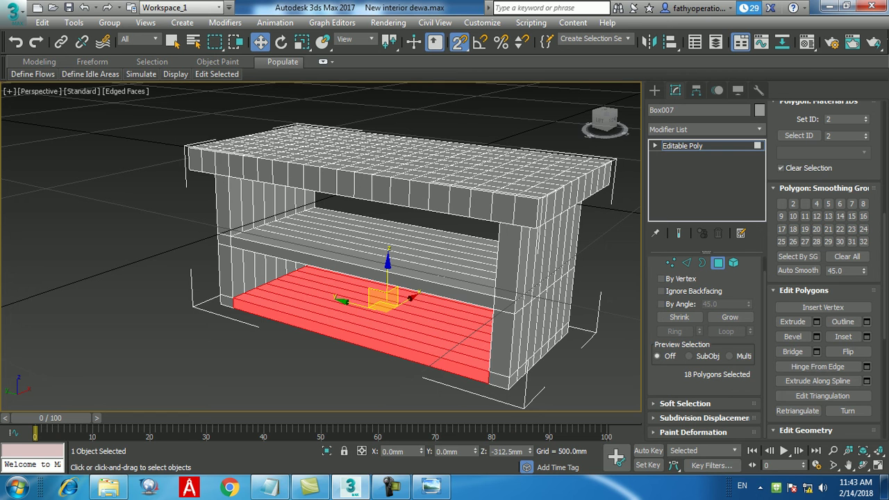
key(ctrl+d)
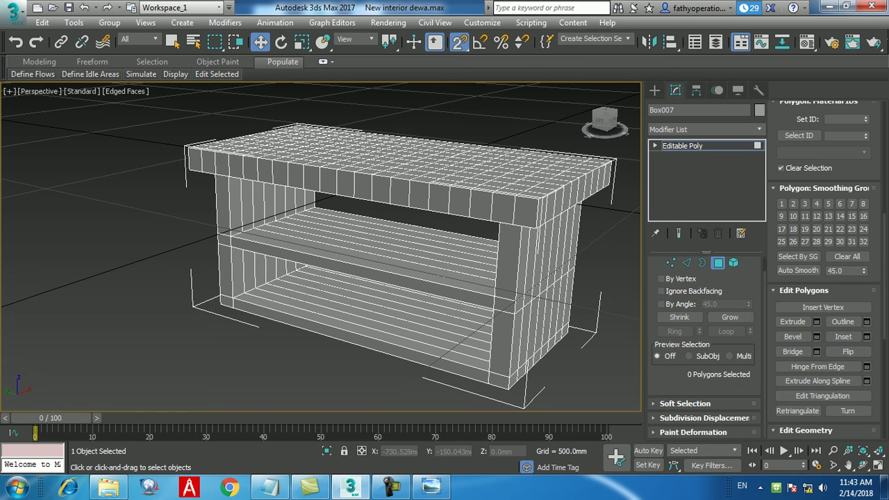
middle_drag(306, 335, 281, 312)
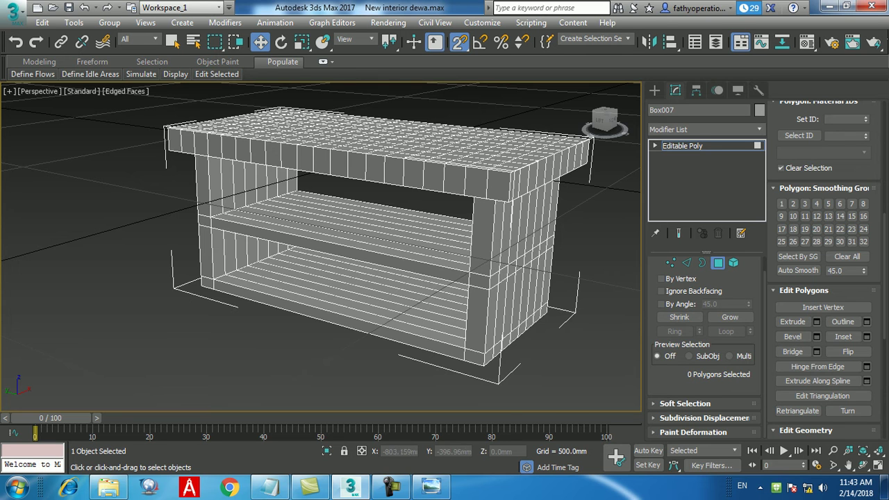
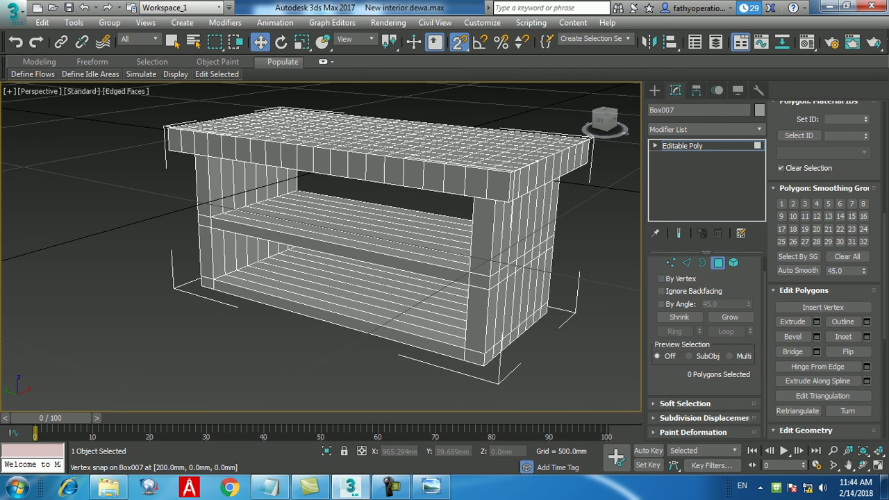
Leave polygon editing on the cabinet and save the scene.
click(655, 91)
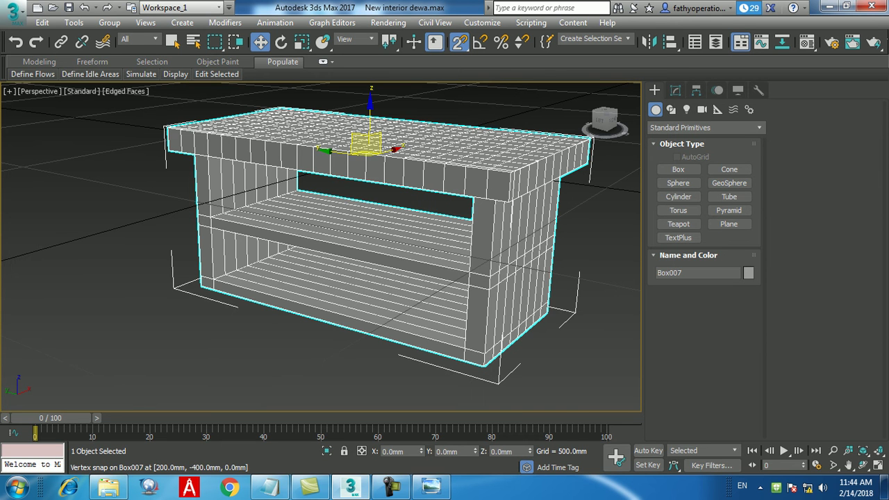
middle_drag(347, 306, 325, 279)
click(13, 13)
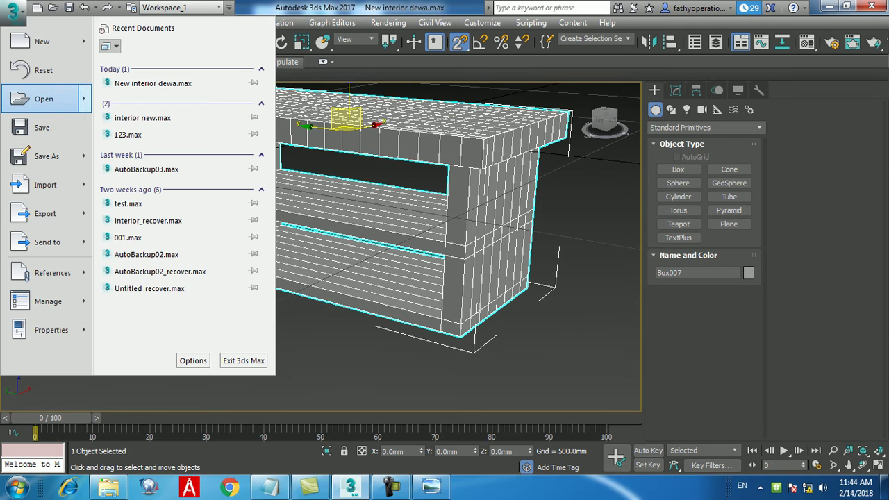
click(43, 127)
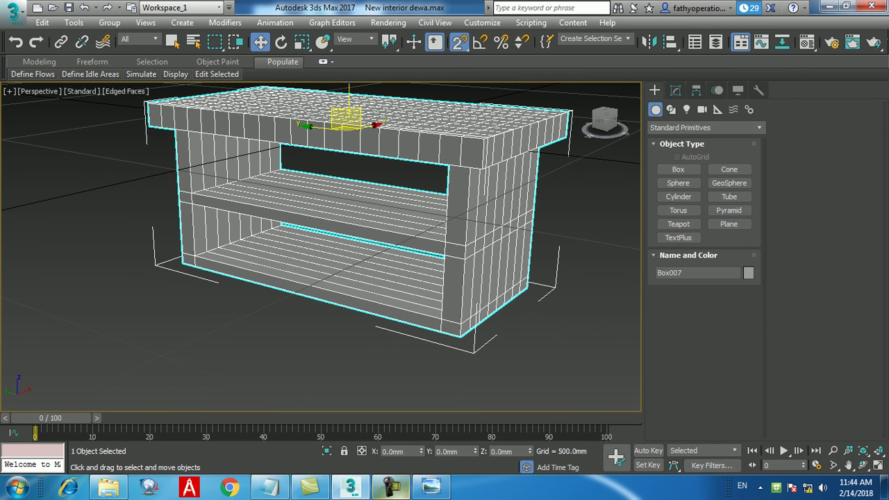
click(393, 487)
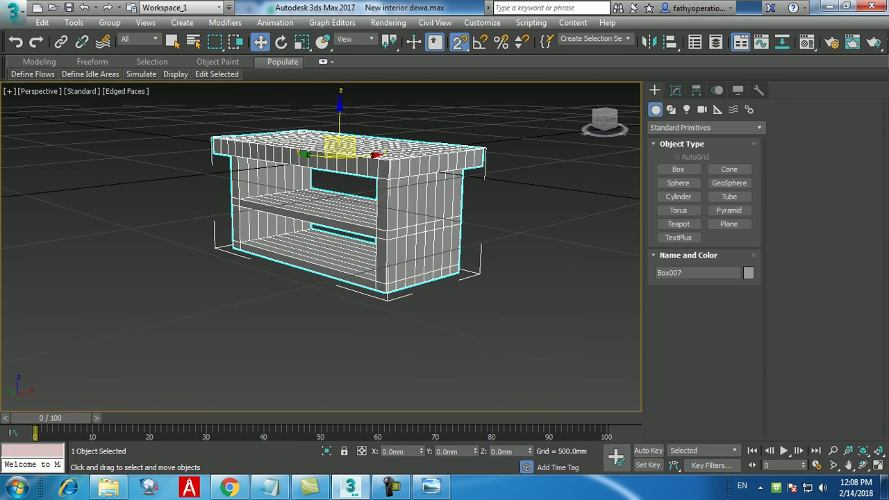
In the Front view, set the cabinet's Z position to 325 mm.
alt+middle_drag(430, 230, 306, 208)
key(alt+w)
right_click(445, 187)
key(alt+w)
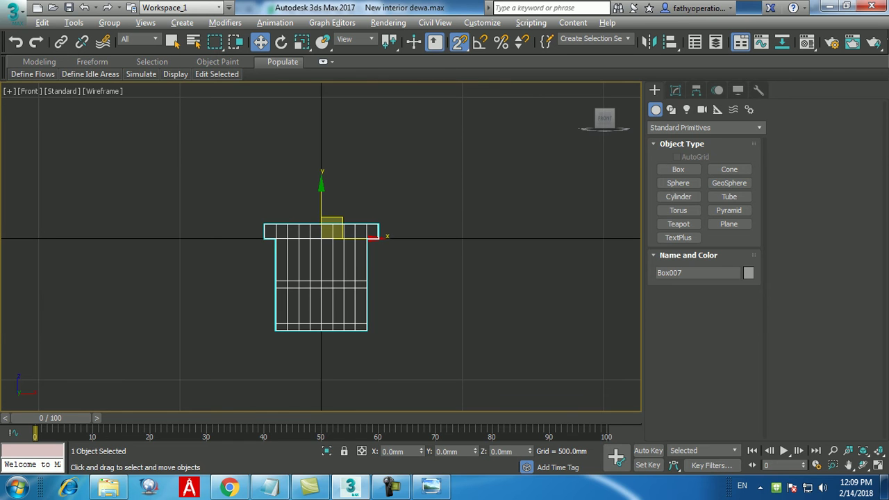
double_click(503, 452)
text(325)
key(Return)
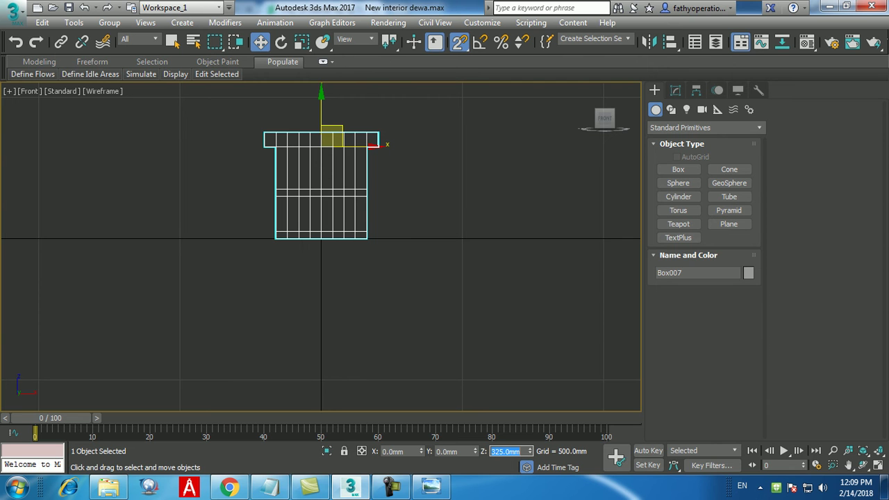
Switch to the open Notepad note and clear all its text.
click(270, 486)
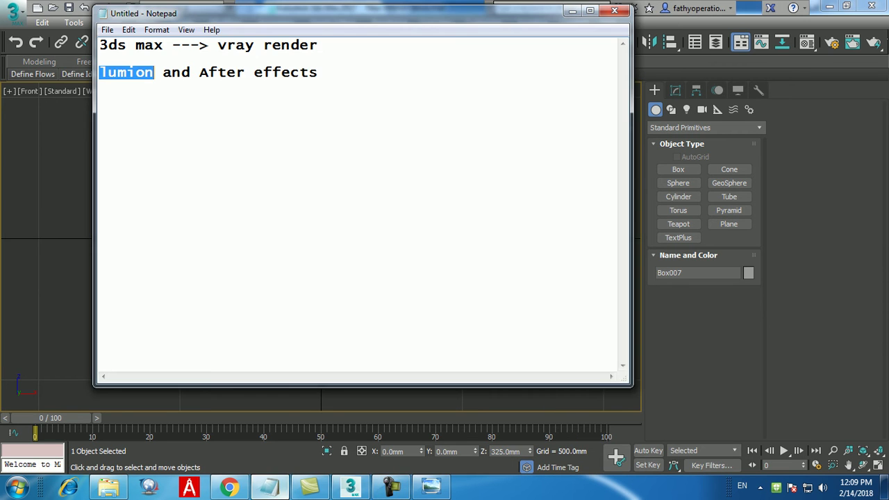
key(ctrl+a)
key(Delete)
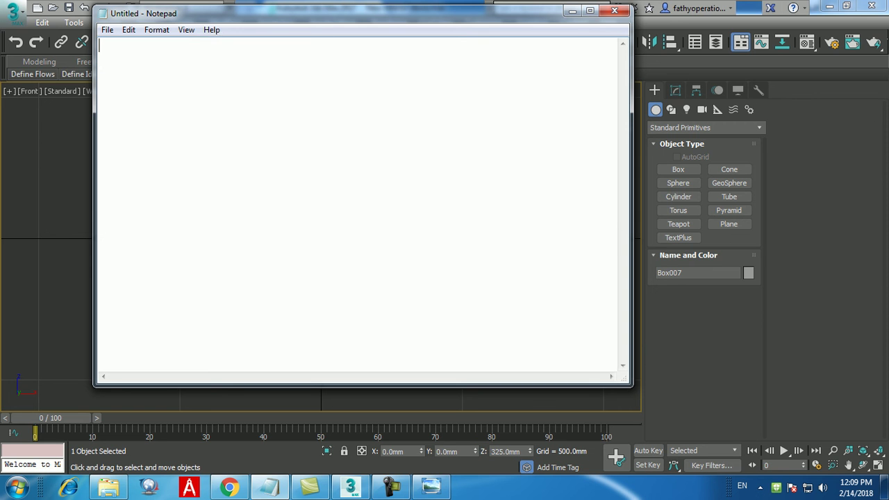
Check the cabinet's placement against the wall in the reference image in Windows Photo Viewer, and return to 3ds Max.
click(425, 490)
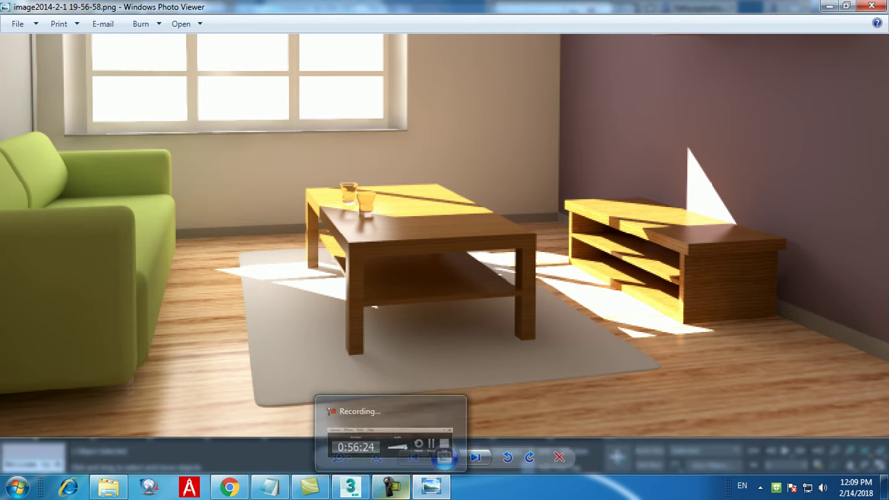
mouse_move(391, 486)
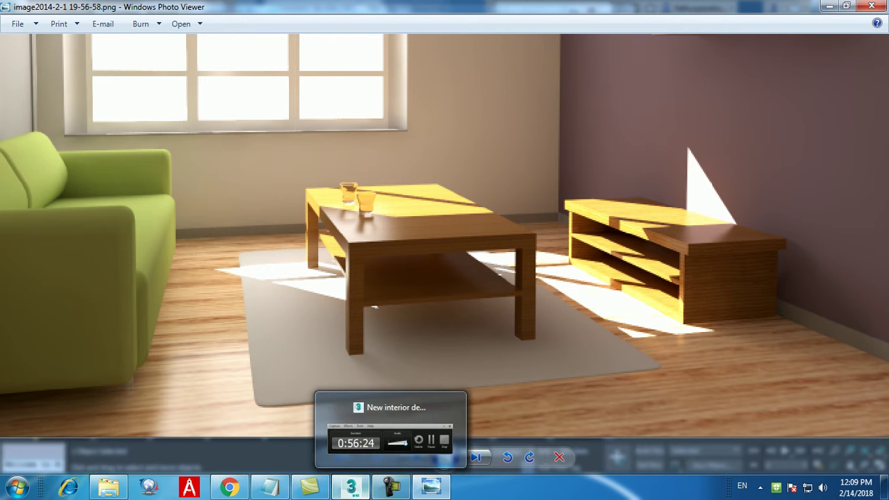
click(351, 486)
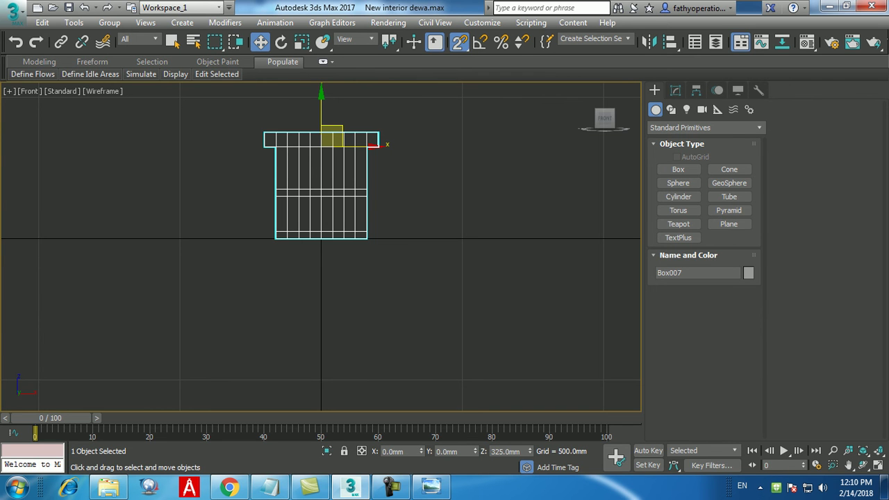
Unhide all objects in the scene and show the whole room with the cabinet in the Top view.
key(alt+w)
middle_click(266, 233)
key(alt+w)
middle_drag(267, 243, 231, 246)
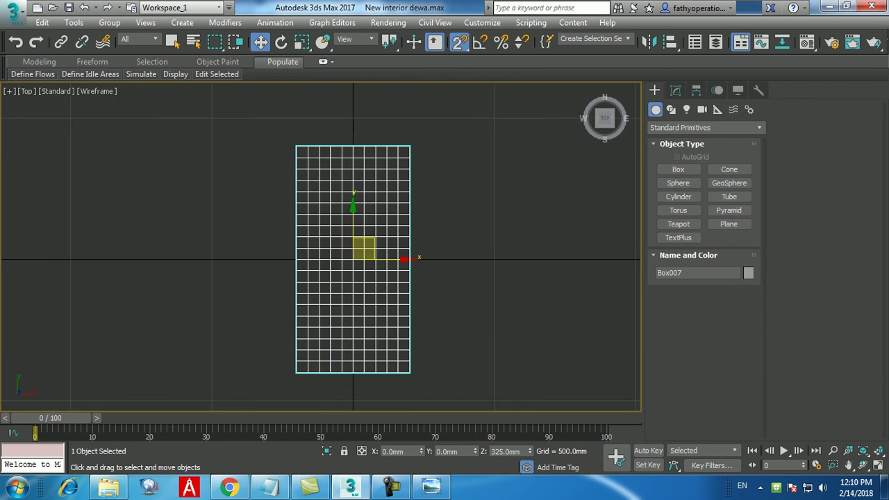
scroll(231, 246, down, 4)
right_click(200, 239)
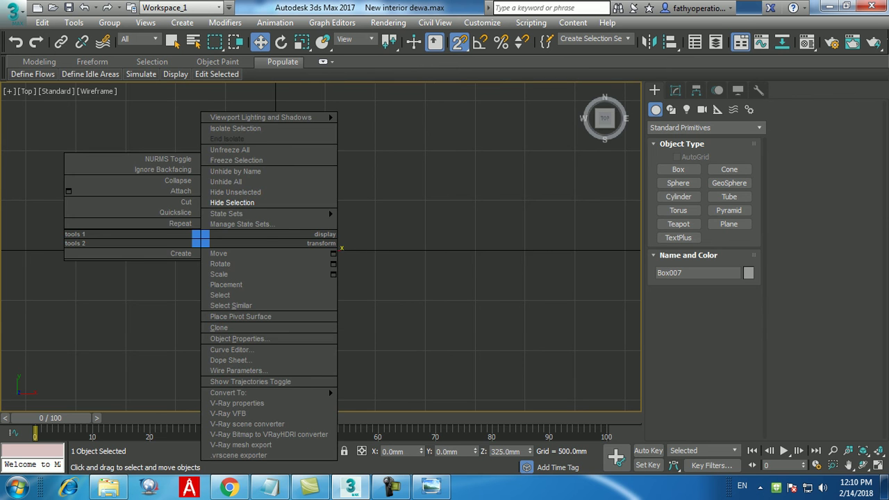
click(226, 181)
middle_drag(419, 360, 376, 377)
scroll(402, 388, down, 4)
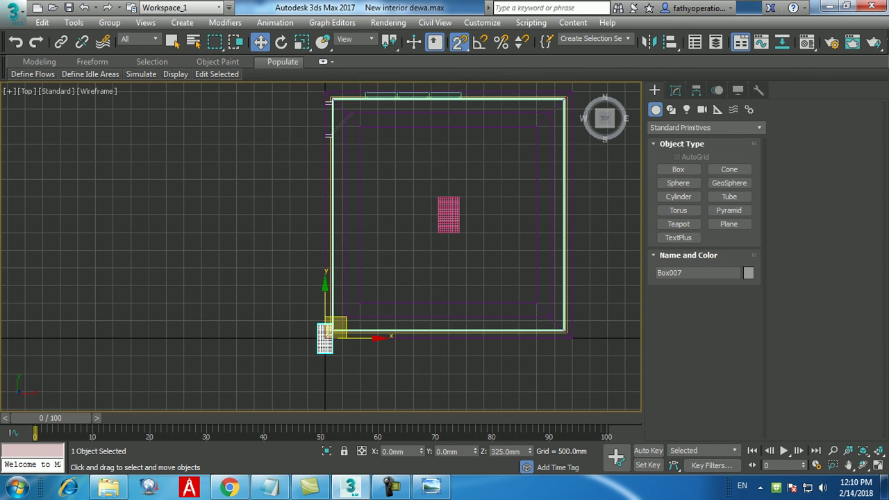
Move the cabinet into the room, trying X 6000 mm before setting X to 6500 mm and Y to 3500 mm.
double_click(393, 452)
text(6000)
key(Return)
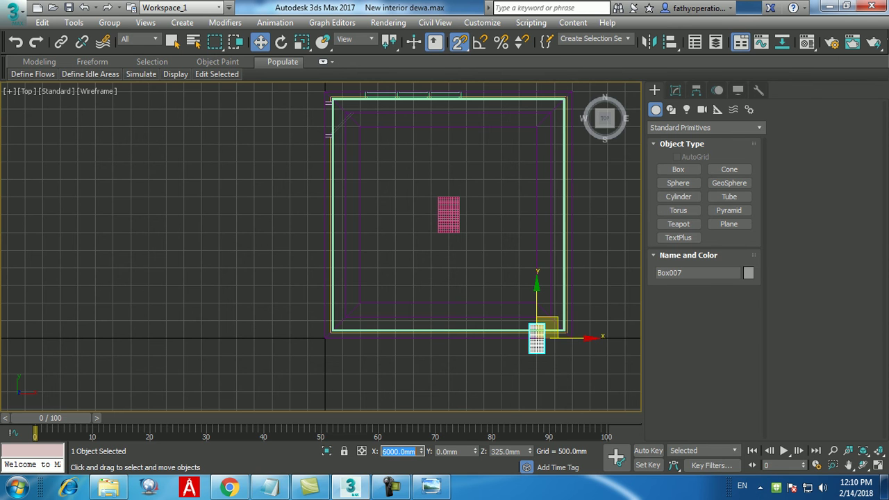
text(6500)
key(Return)
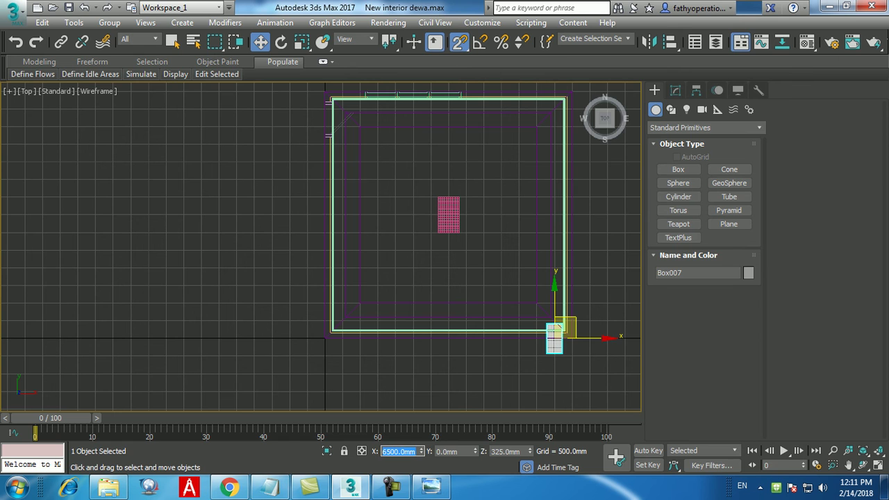
key(Tab)
text(3500)
key(Return)
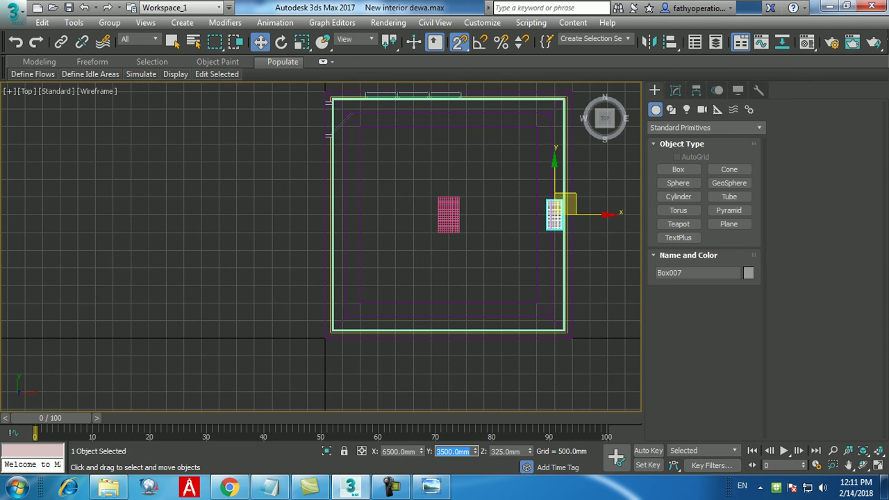
Shift the cabinet away from the side wall by setting its X position to 6400 mm.
click(411, 452)
double_click(399, 452)
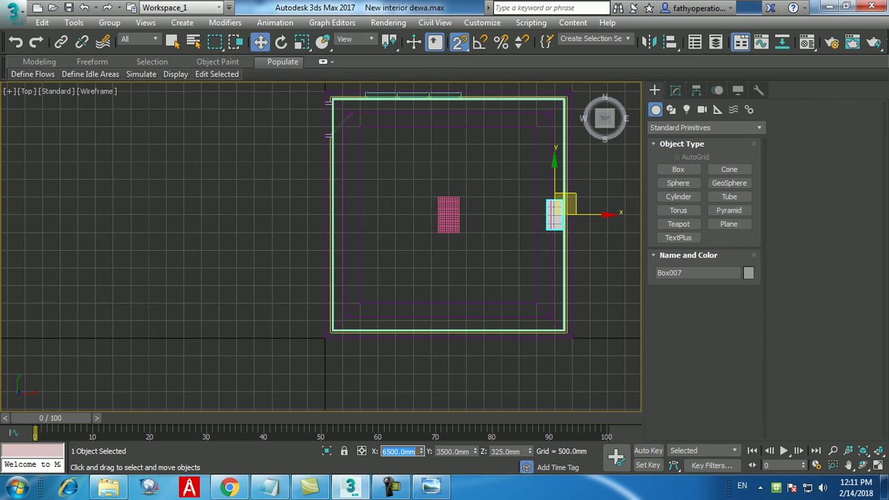
text(6400)
key(Return)
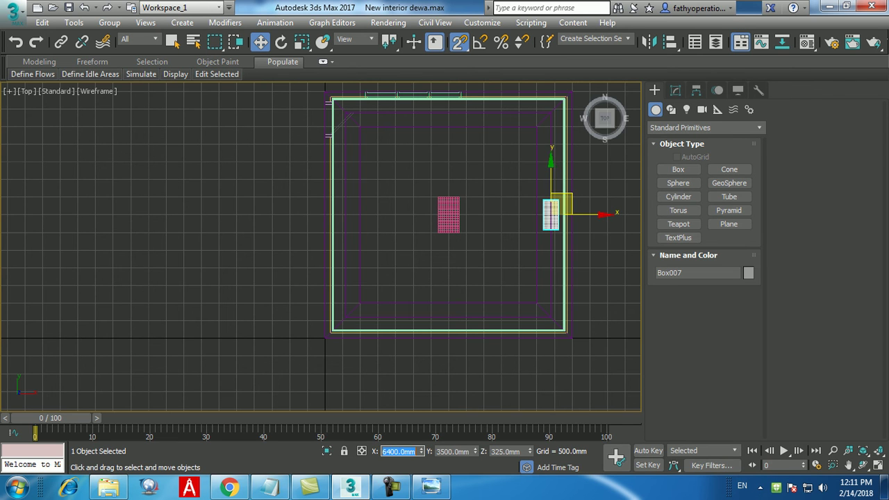
Examine the gap between the cabinet and the adjacent wall in the Top view and the wireframe and shaded Perspective view.
scroll(573, 214, up, 5)
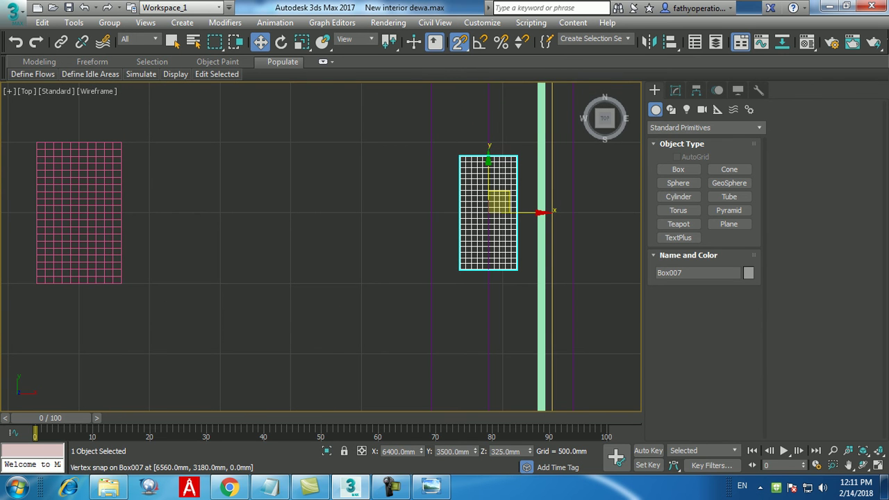
key(alt+w)
right_click(486, 313)
key(alt+w)
scroll(486, 313, down, 10)
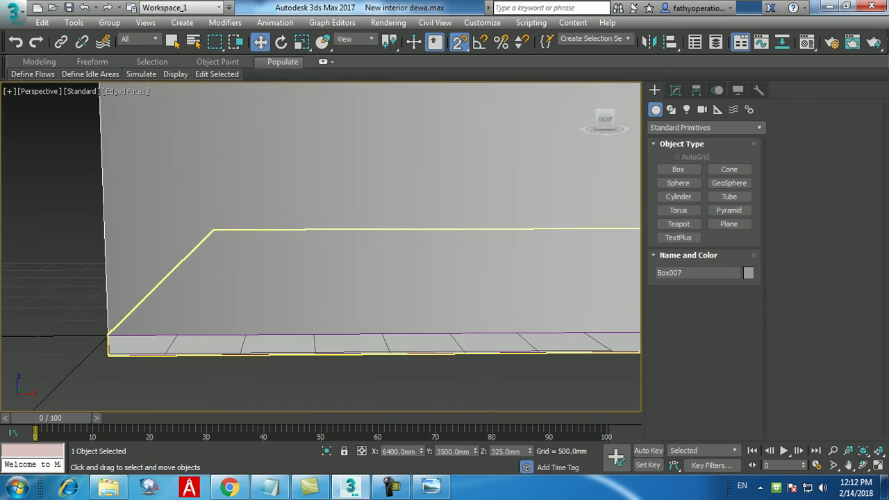
alt+middle_drag(567, 288, 521, 316)
key(F3)
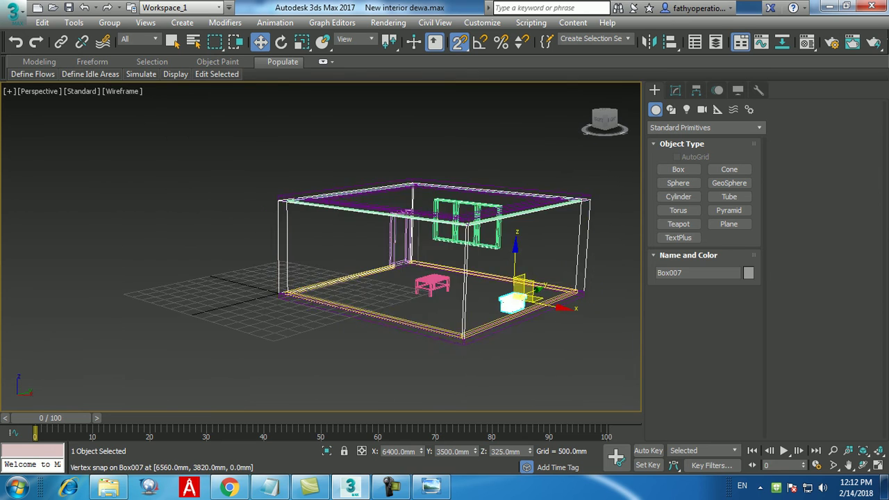
scroll(561, 292, up, 5)
alt+middle_drag(452, 304, 531, 278)
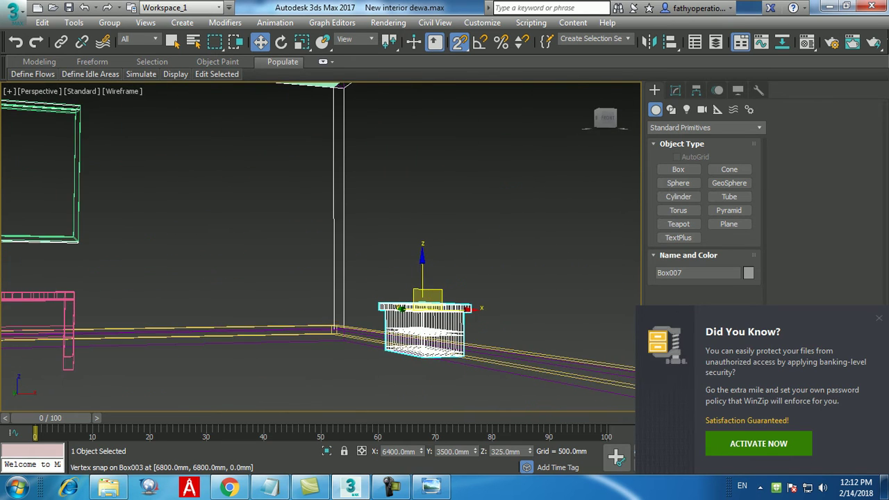
alt+middle_drag(439, 319, 461, 340)
key(F3)
scroll(461, 340, up, 2)
key(z)
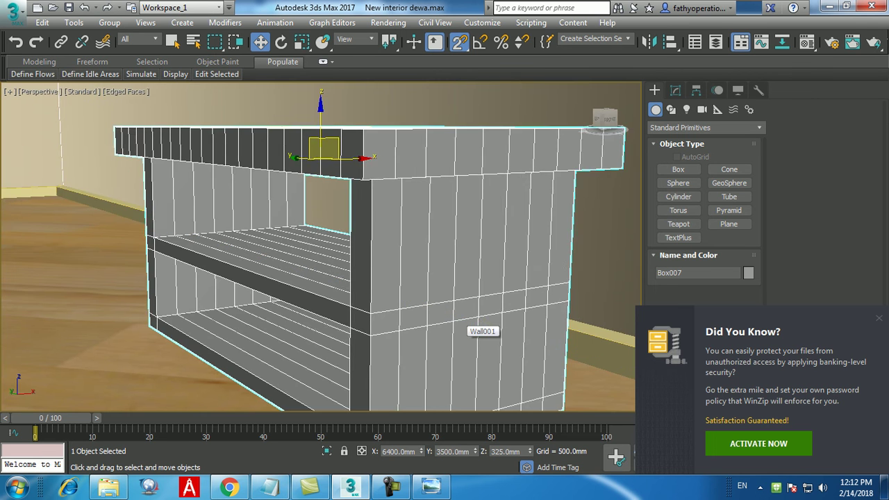
alt+middle_drag(479, 304, 365, 312)
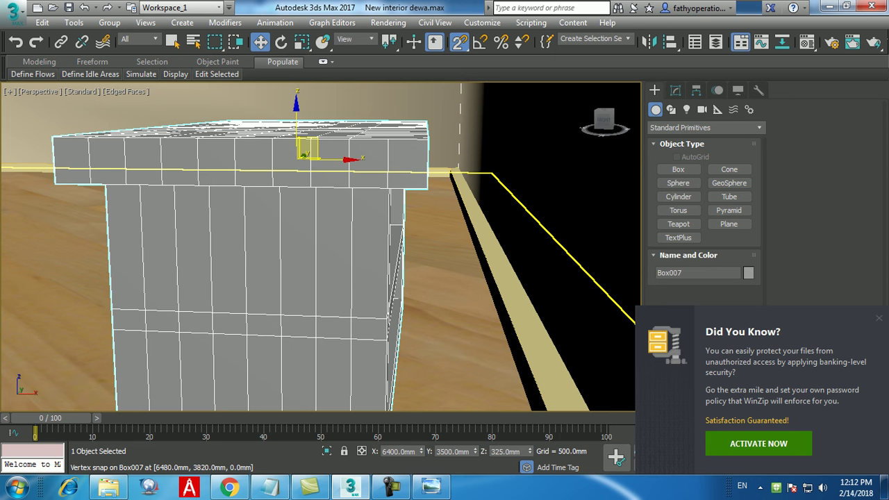
Try X positions of 6800, 6700 and 6600 mm for the cabinet and check its fit against the wall.
click(400, 451)
text(6800)
key(Return)
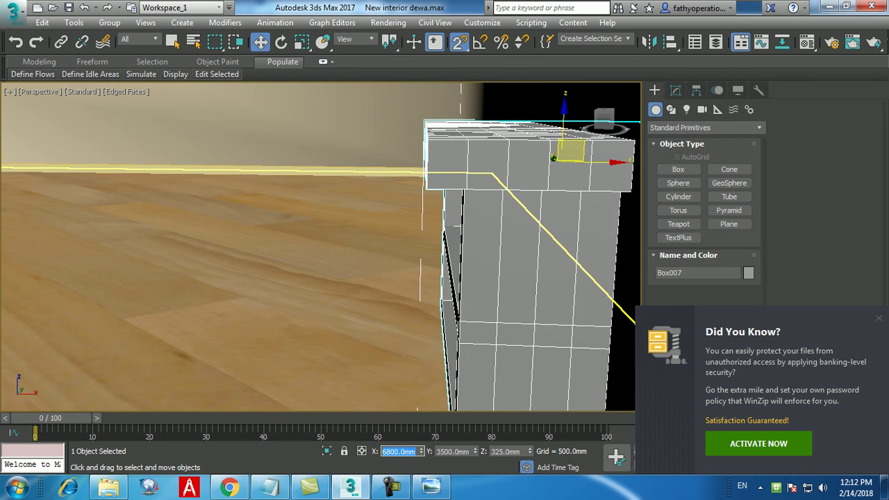
text(6700)
key(Return)
text(6600)
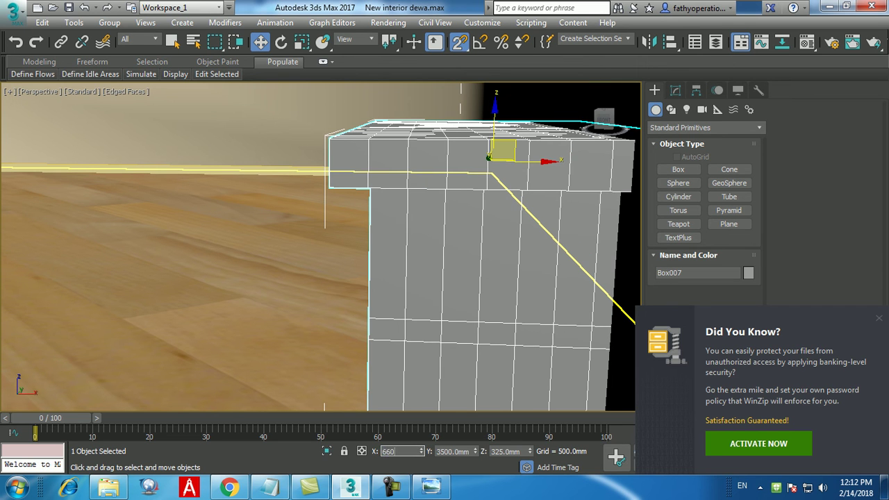
key(Return)
alt+middle_drag(501, 274, 471, 285)
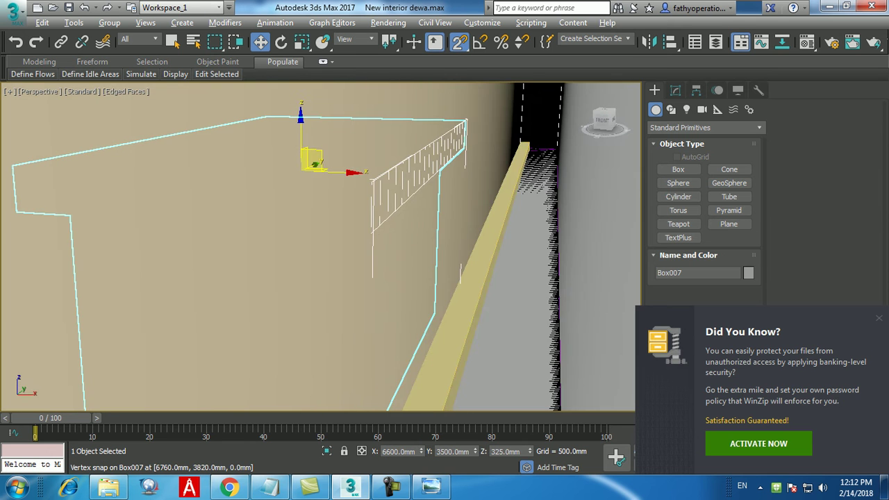
scroll(471, 286, down, 4)
Move the cabinet off the side wall by setting its X position to 6500 mm.
key(alt+w)
key(alt+w)
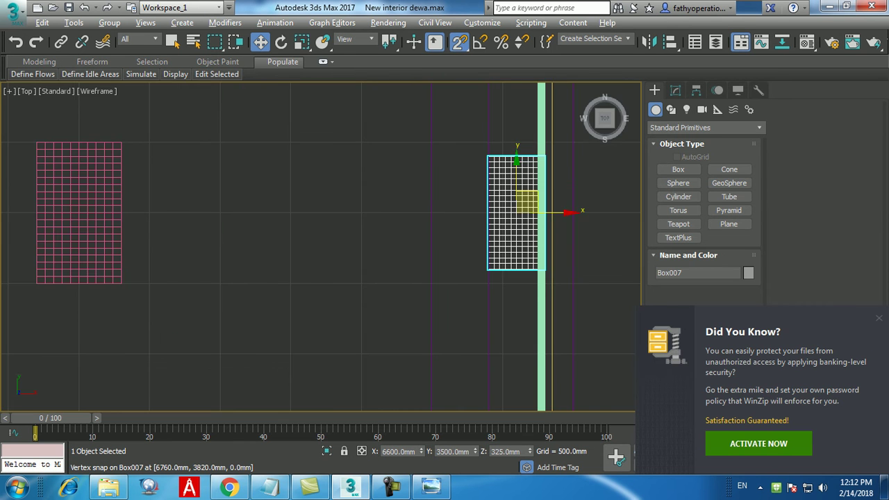
scroll(239, 241, down, 5)
scroll(380, 211, up, 5)
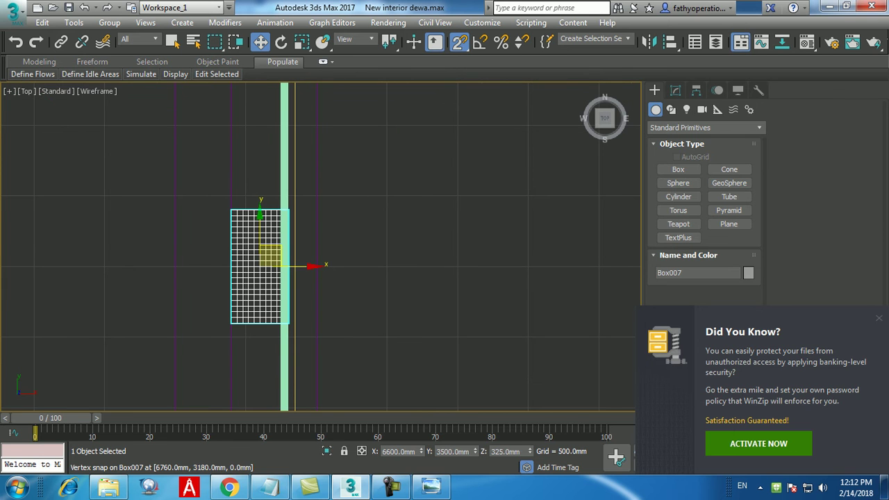
double_click(398, 452)
text(6500)
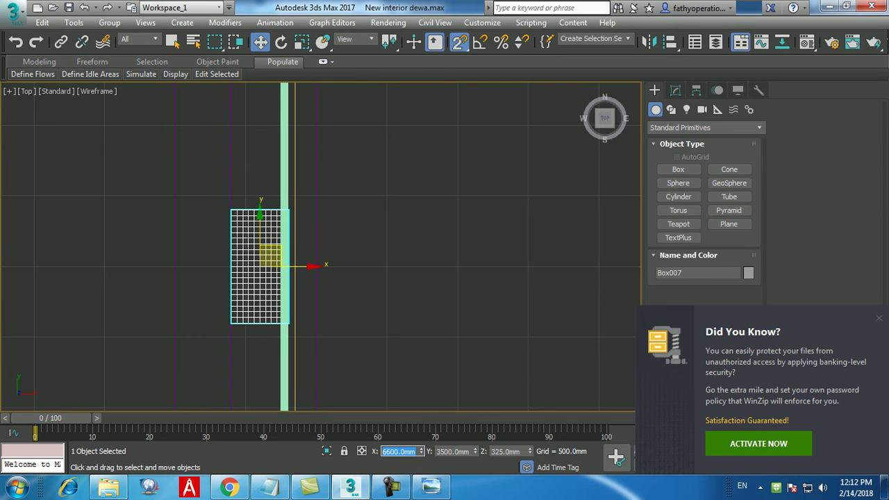
key(Return)
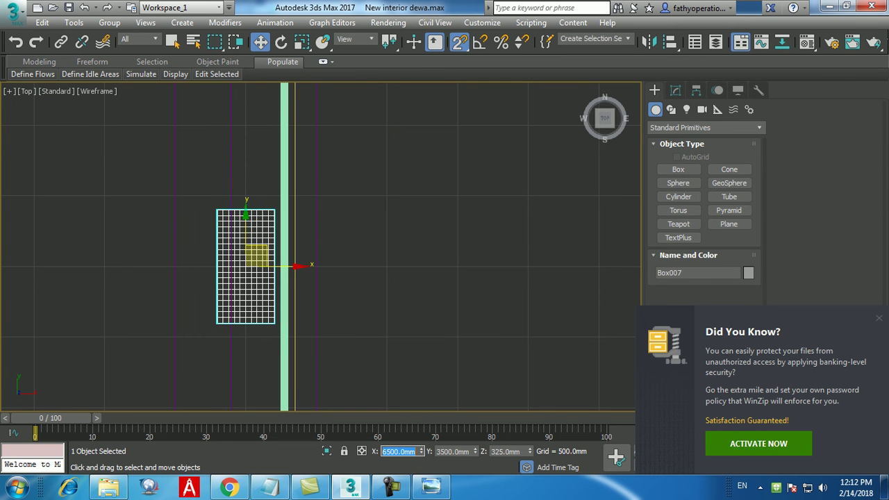
Examine the cabinet's placement against the side wall in the Perspective and Top views, leaving nothing selected.
key(alt+w)
key(alt+w)
alt+middle_drag(389, 313, 444, 317)
alt+middle_drag(389, 299, 355, 300)
scroll(356, 300, down, 10)
key(alt+w)
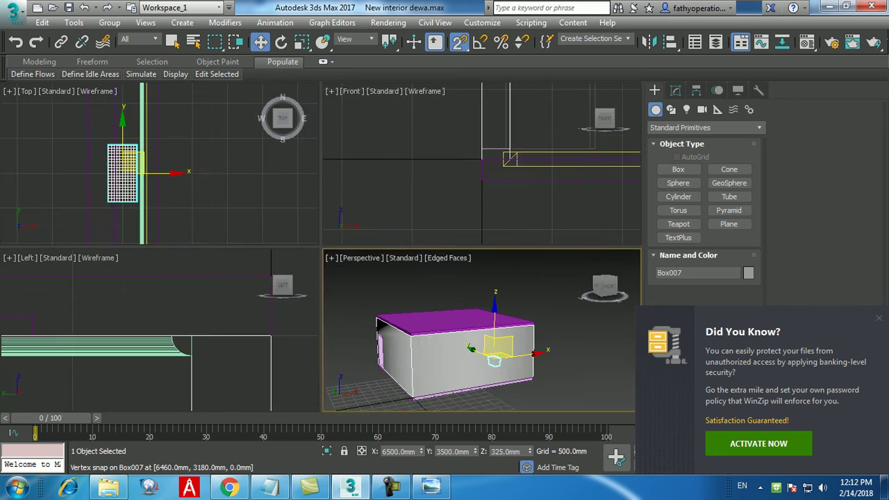
middle_click(202, 174)
key(alt+w)
scroll(347, 222, down, 10)
middle_drag(348, 222, 401, 251)
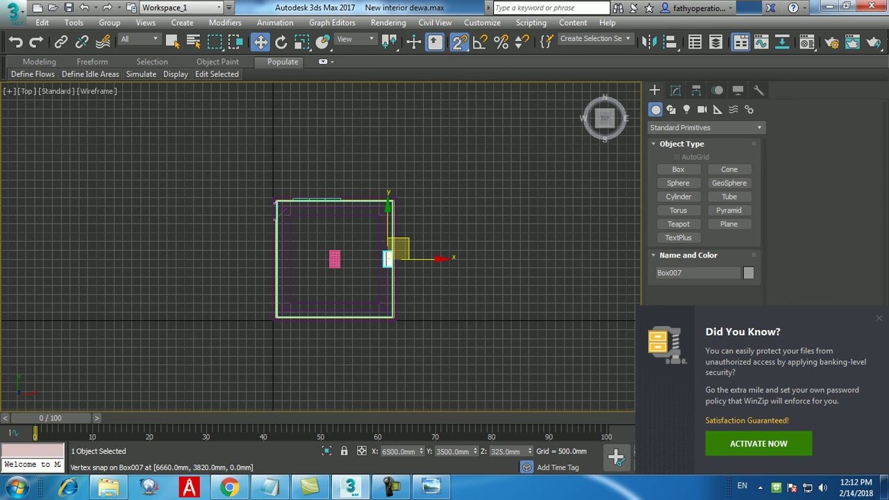
click(420, 288)
scroll(420, 292, up, 2)
middle_drag(420, 291, 444, 299)
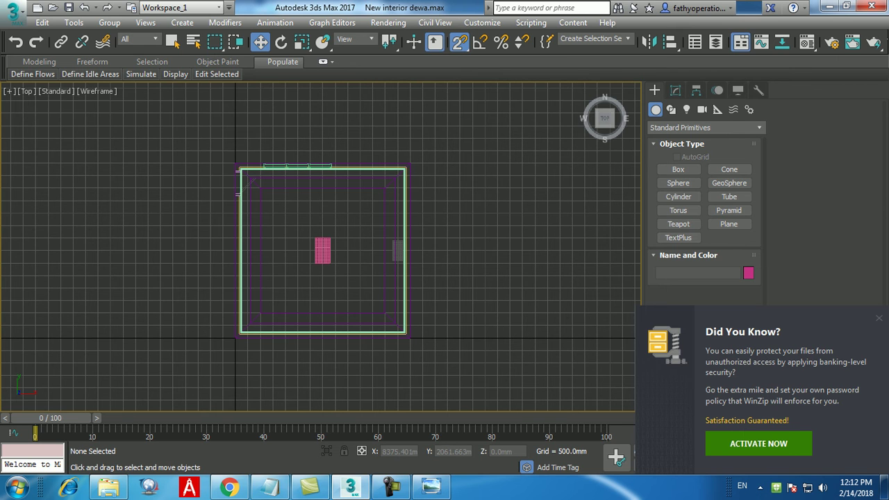
click(397, 244)
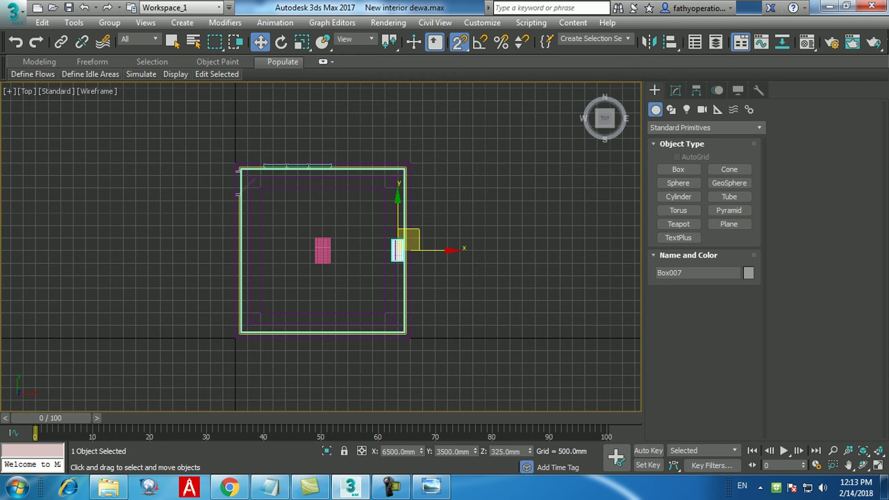
click(471, 325)
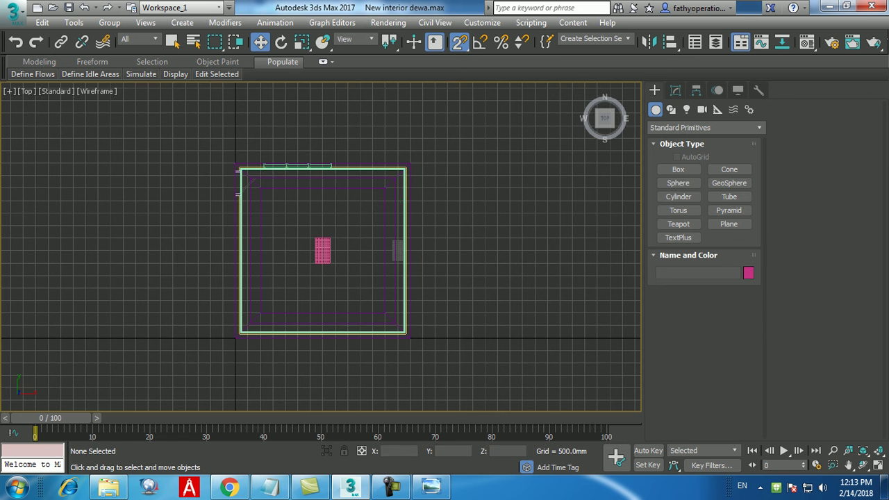
Select the room and all the furniture in the Top view and hide them.
middle_drag(471, 325, 505, 309)
drag(503, 374, 243, 112)
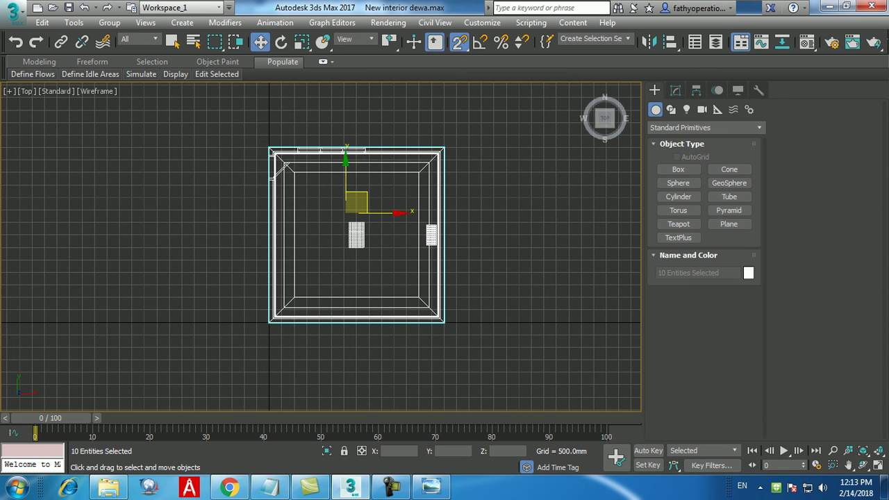
right_click(356, 205)
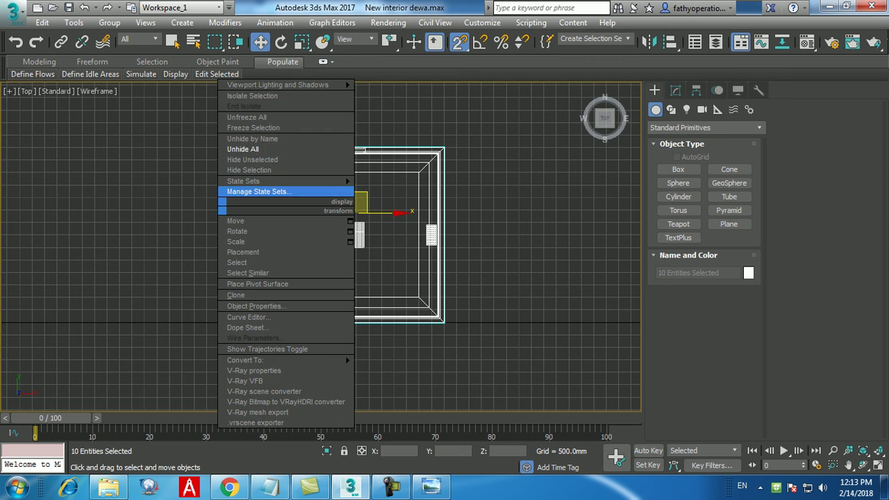
click(291, 170)
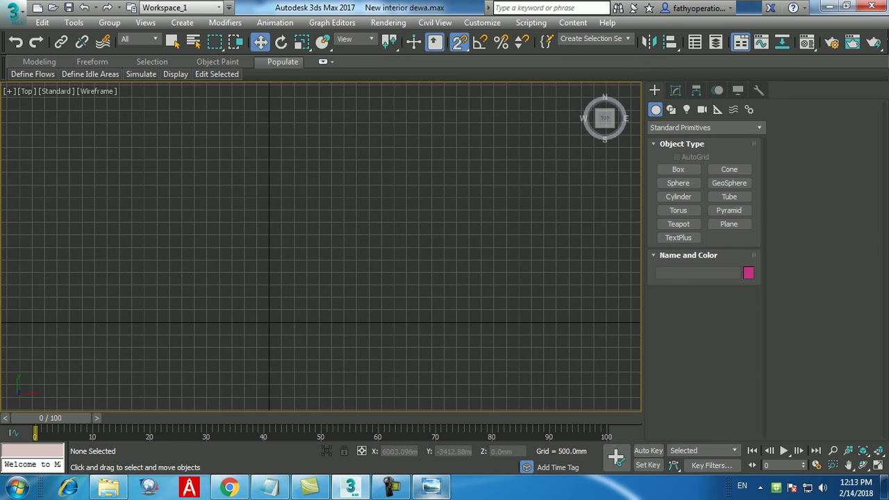
Consult the reference image in Windows Photo Viewer and save the scene in 3ds Max.
click(431, 488)
scroll(445, 278, down, 5)
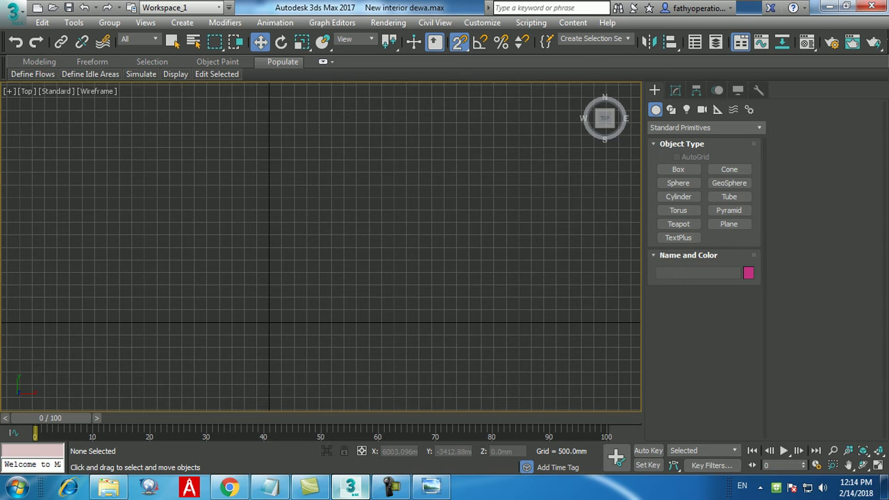
click(351, 486)
click(14, 14)
click(40, 128)
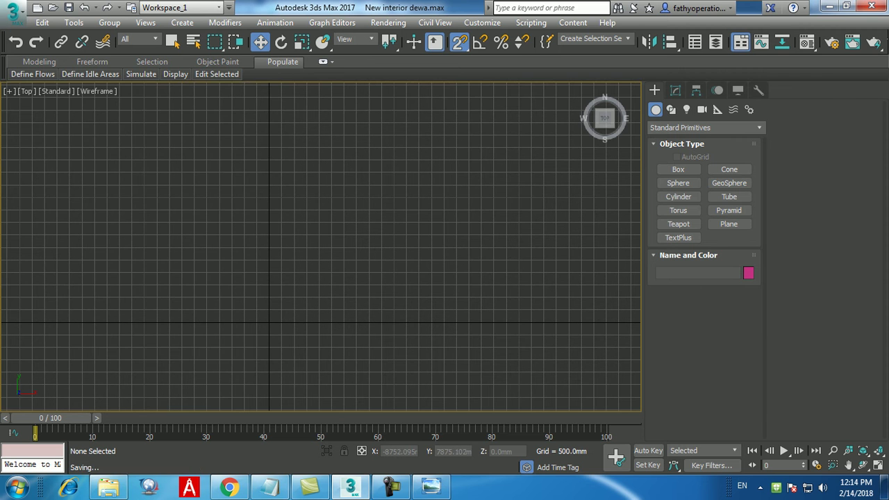
Examine the furniture in the reference image in Windows Photo Viewer and return to the empty Top view in 3ds Max.
click(436, 489)
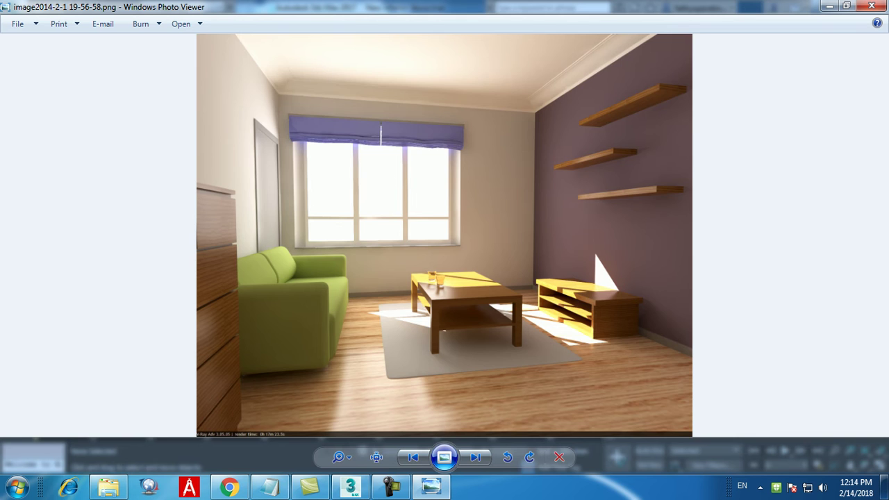
scroll(444, 311, up, 3)
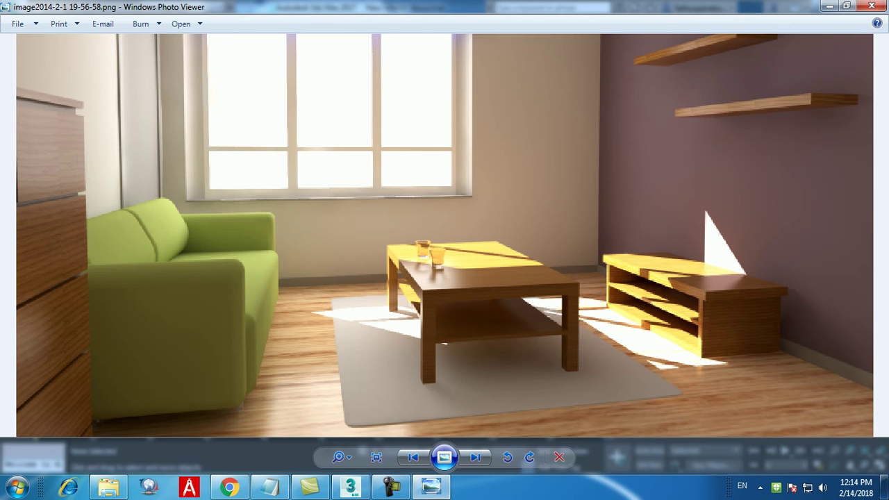
drag(444, 312, 444, 303)
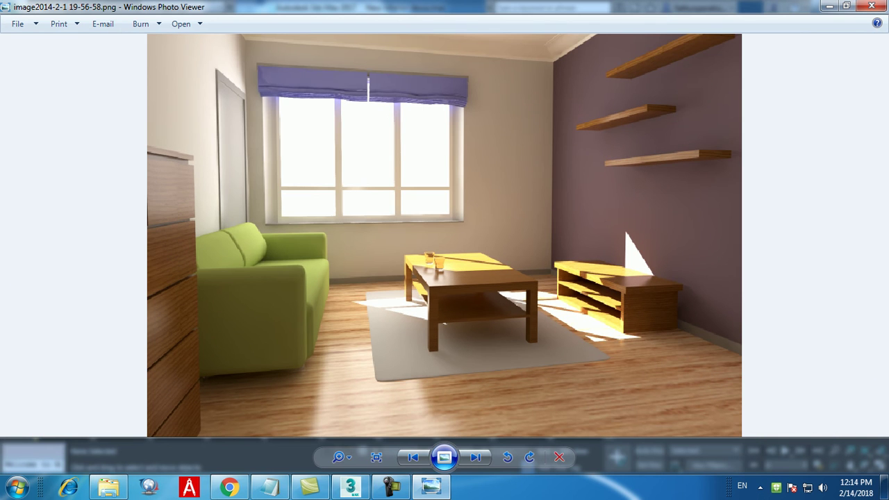
click(351, 487)
middle_drag(239, 365, 298, 288)
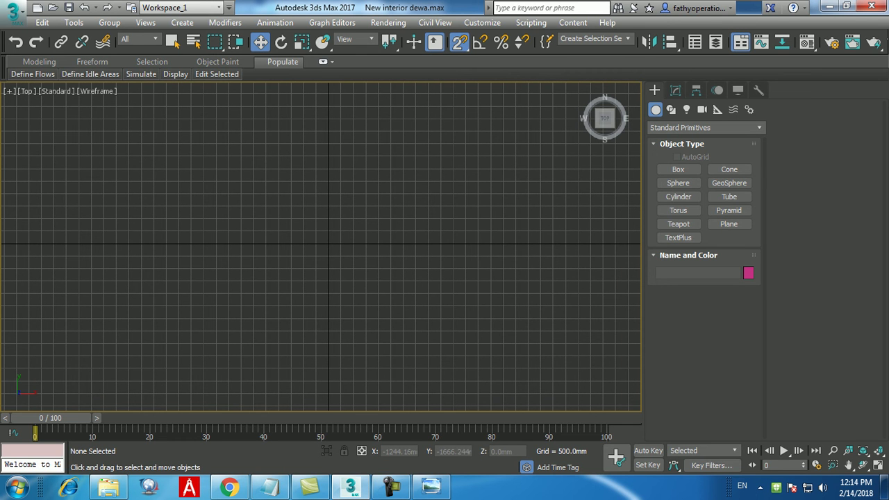
Start a Box with keyboard entry and set its length to 1800 mm, checking the proportions against the reference image.
click(678, 169)
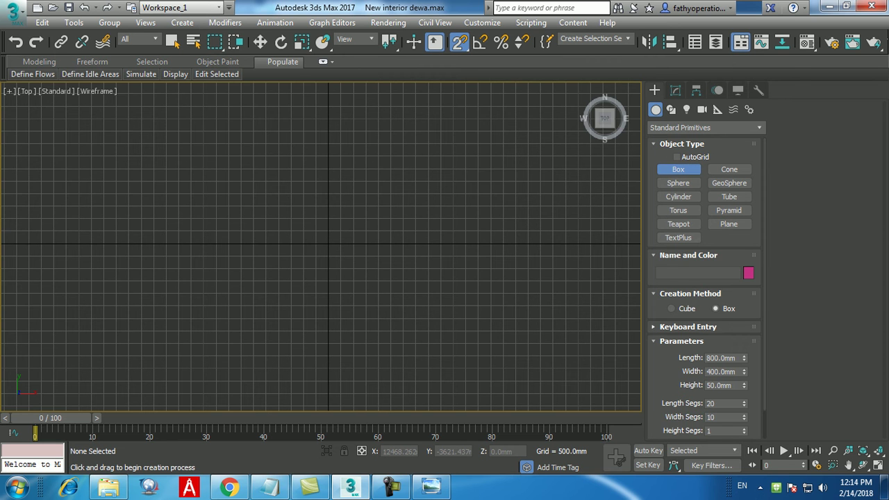
click(688, 327)
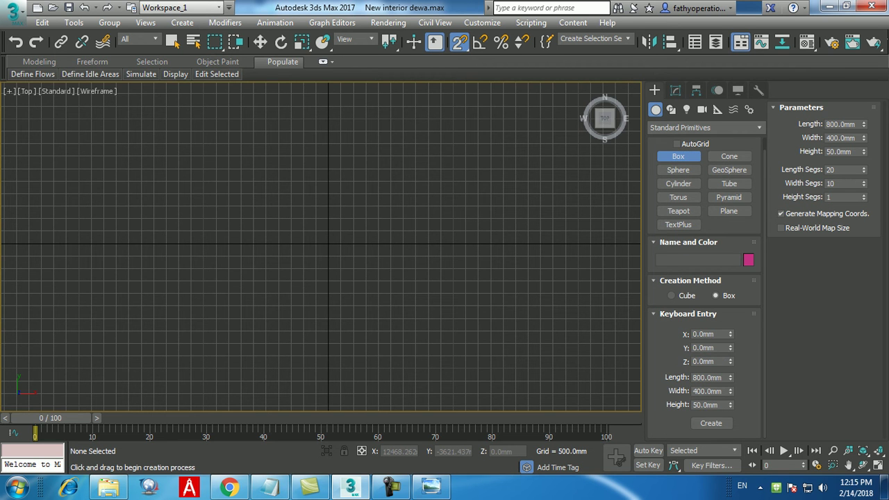
click(431, 486)
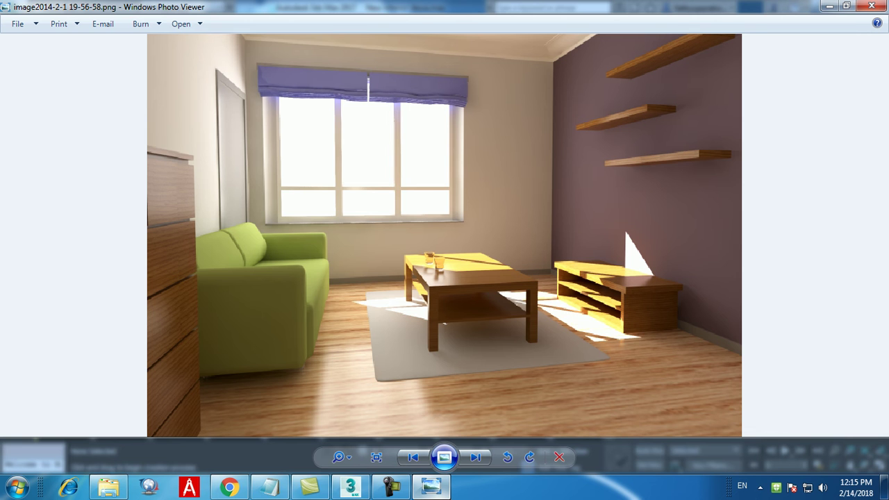
click(433, 489)
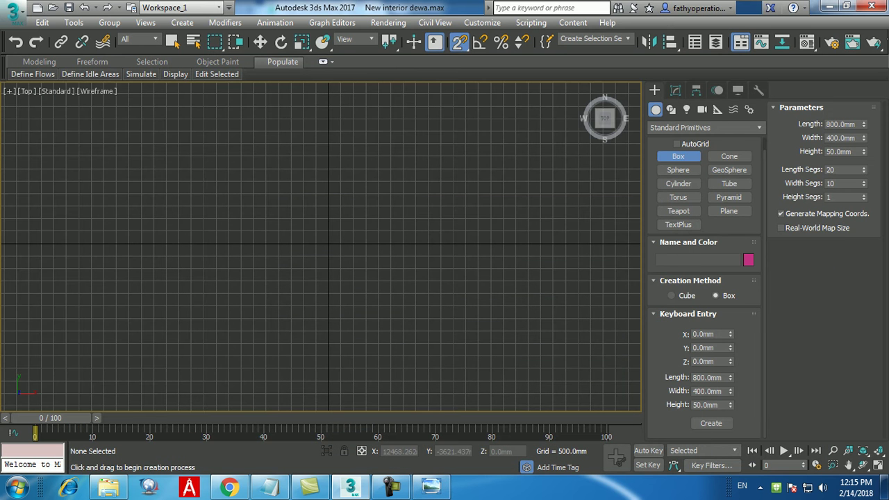
drag(725, 378, 694, 378)
text(1800)
key(Return)
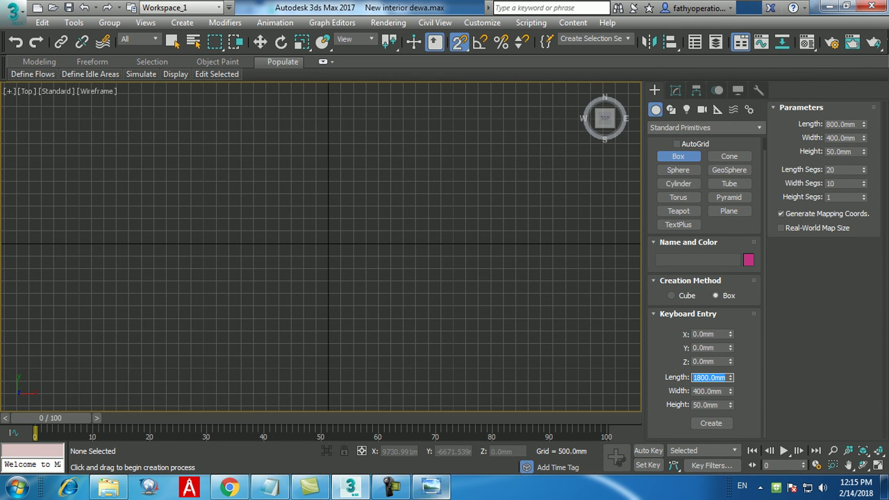
click(431, 487)
click(430, 487)
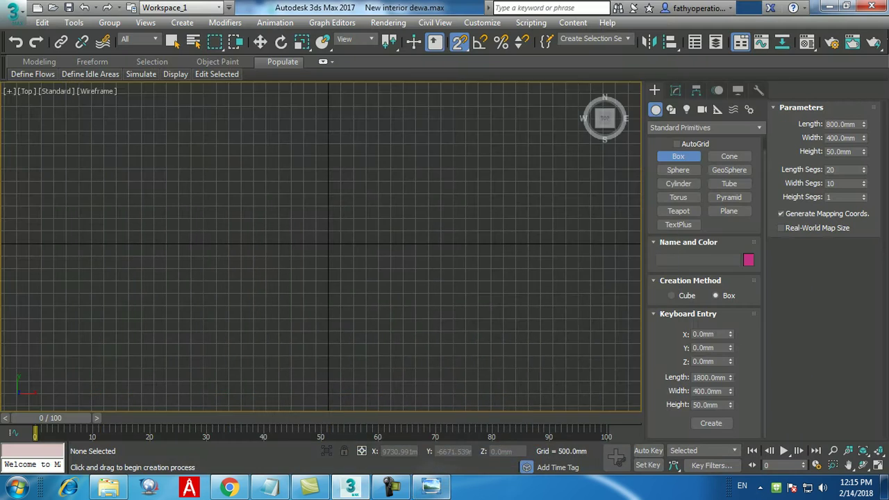
Set the new box's width to 500 mm and height to 400 mm, checking the proportions against the reference image.
double_click(708, 391)
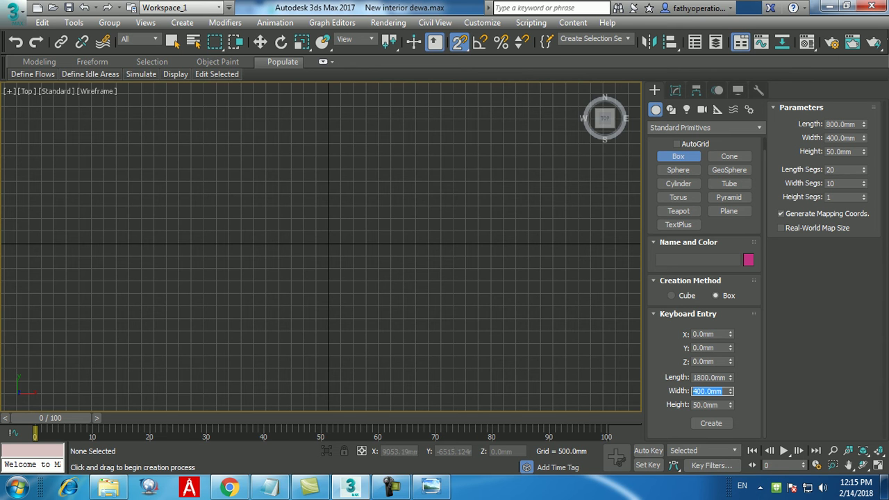
click(430, 487)
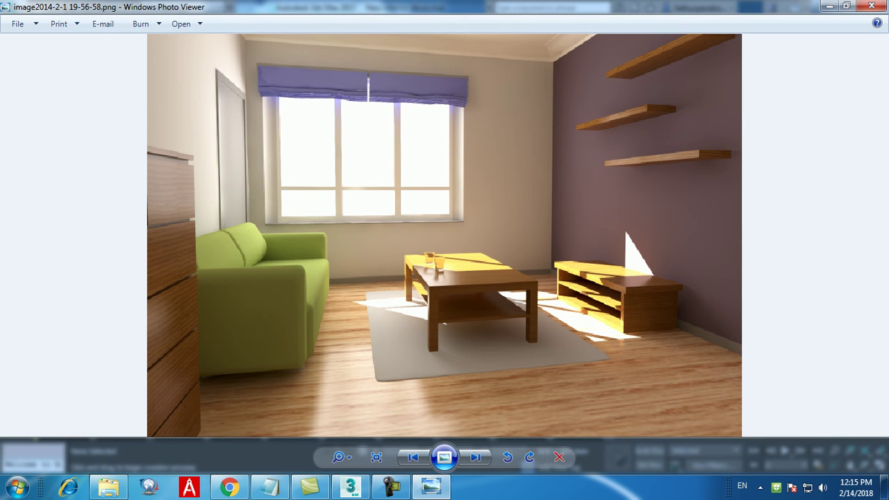
click(438, 487)
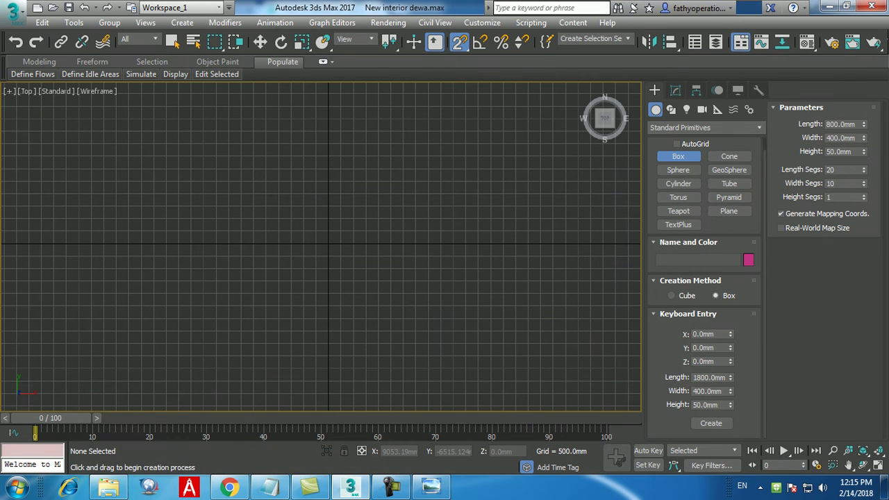
double_click(707, 392)
text(500)
key(Return)
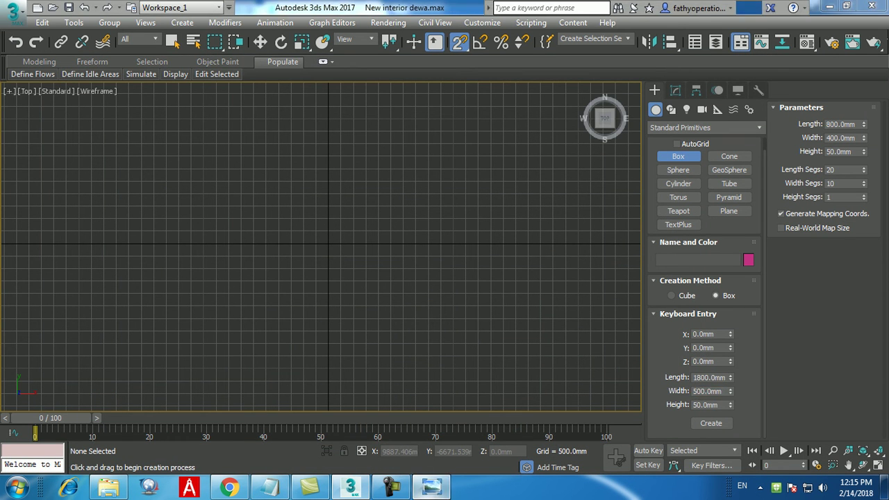
click(431, 487)
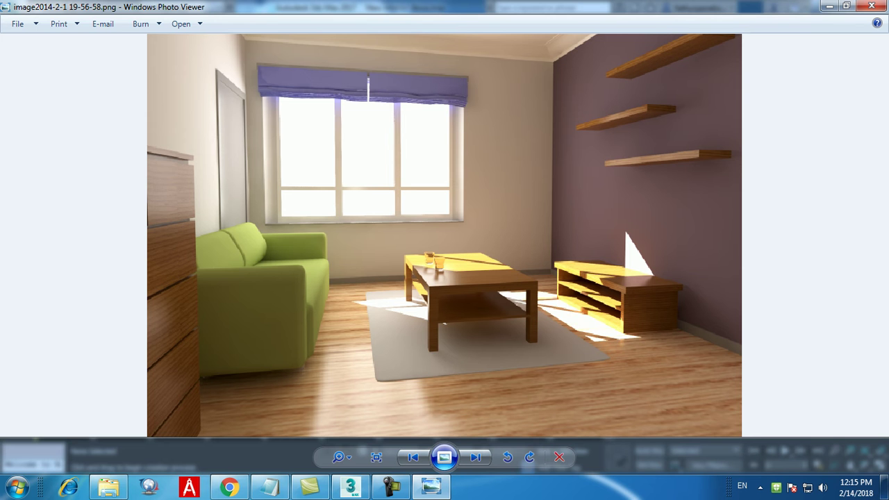
click(431, 486)
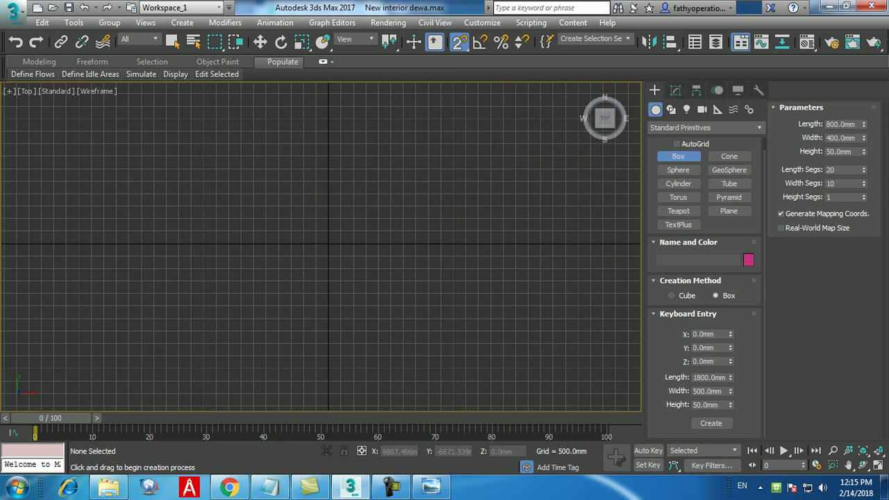
double_click(707, 405)
text(400)
key(Return)
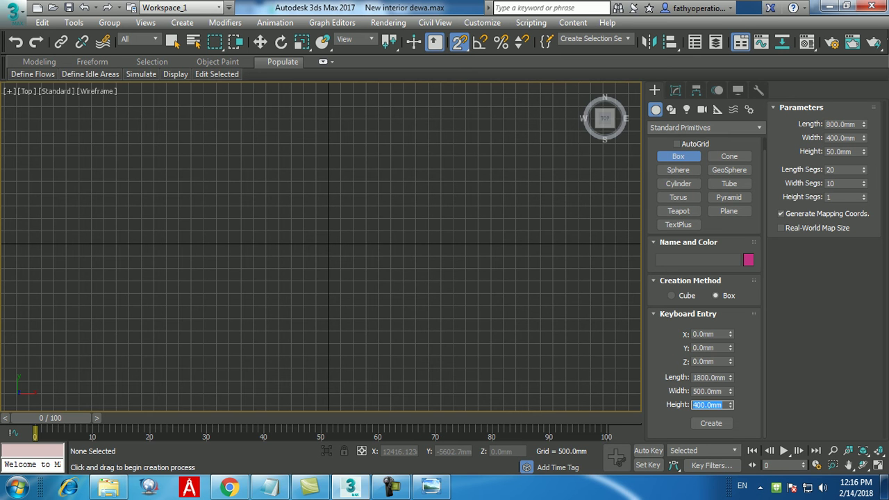
Set the box's length to 1500 mm and create it at the origin.
double_click(708, 378)
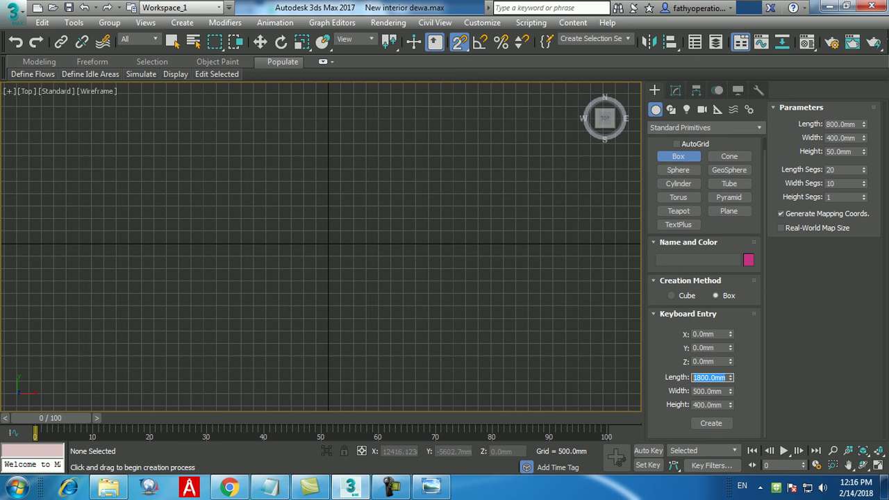
text(1500)
key(Return)
click(710, 423)
middle_drag(330, 238, 349, 264)
scroll(349, 265, up, 6)
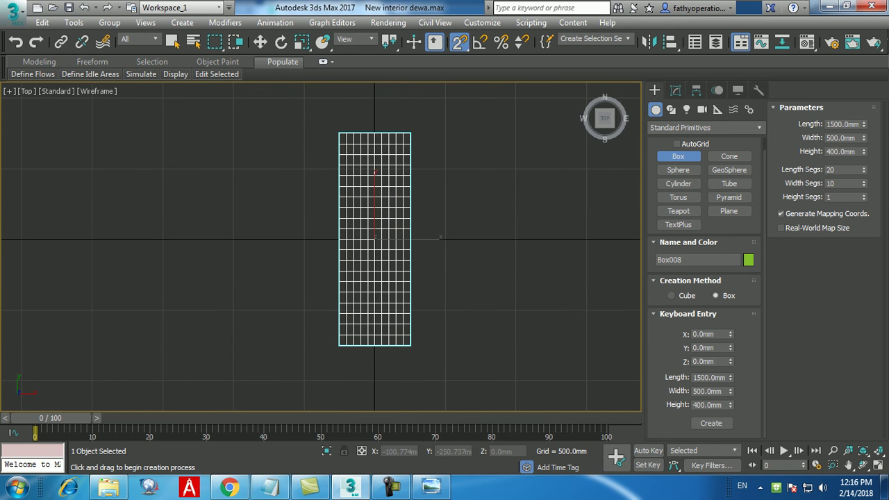
Activate the Move tool and frame the new box in the maximized Perspective view.
key(w)
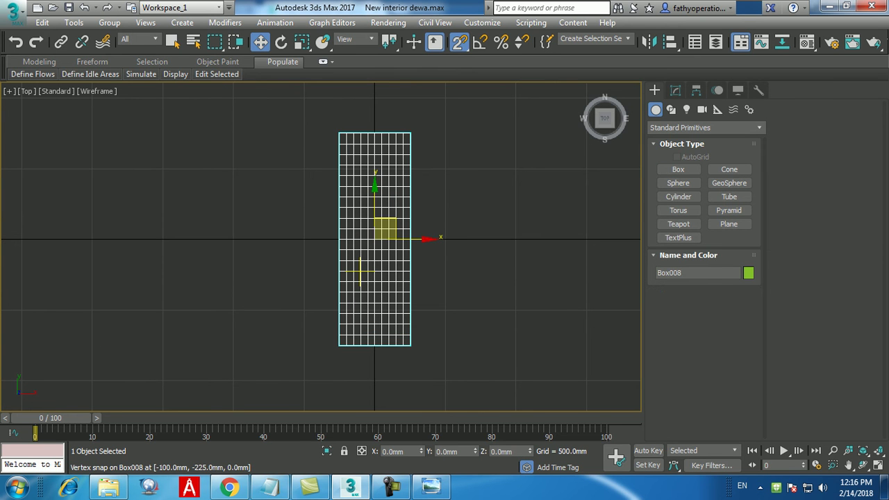
key(alt+w)
key(alt+w)
key(alt+w)
key(alt+w)
key(z)
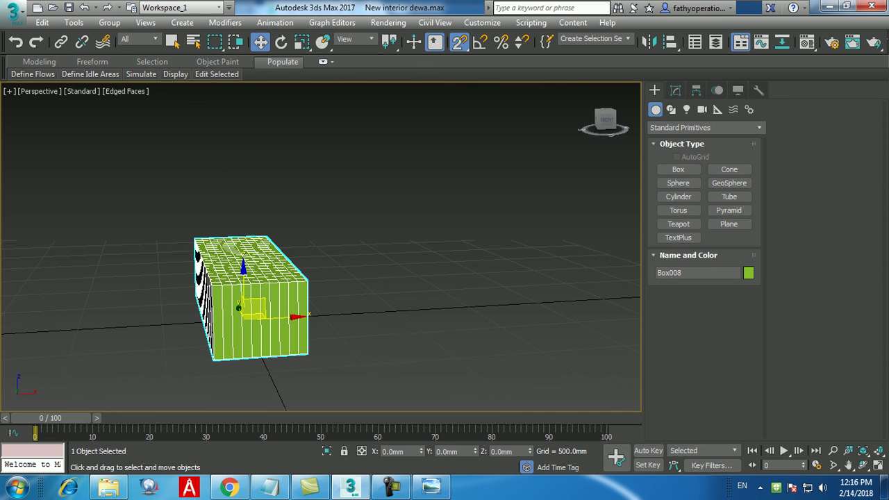
Set the new box's length, width and height segments to 10 each.
drag(606, 119, 561, 138)
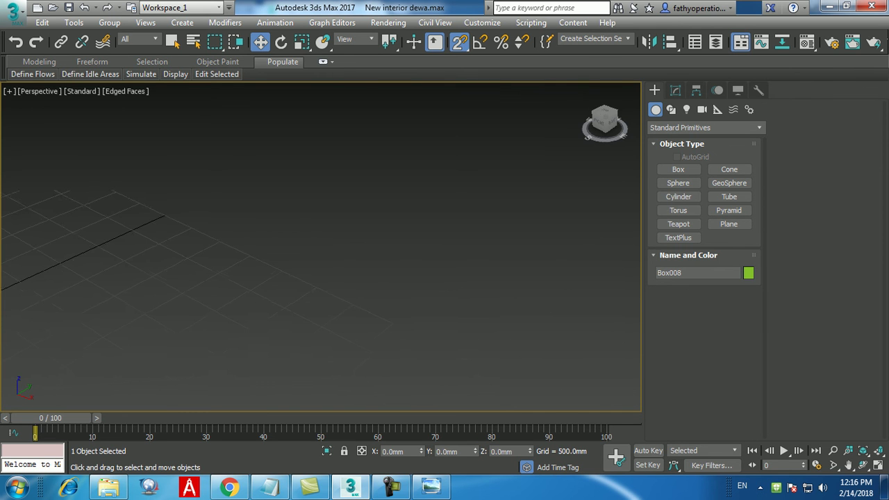
key(z)
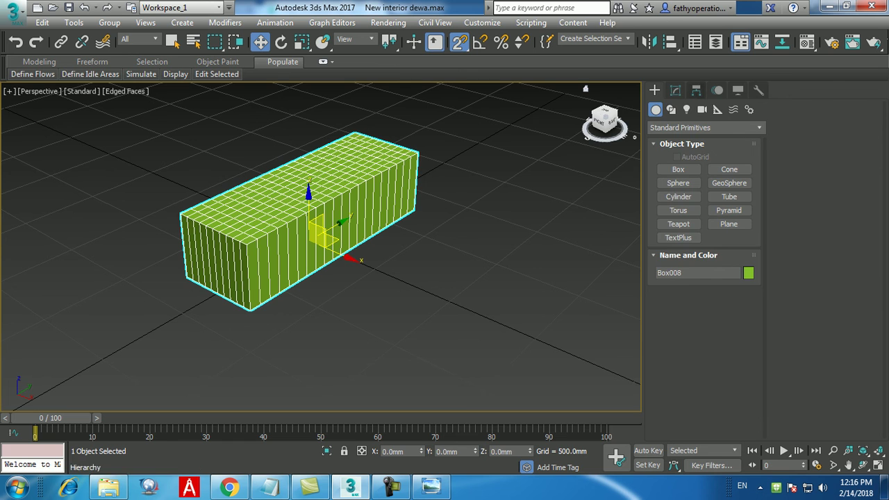
click(676, 90)
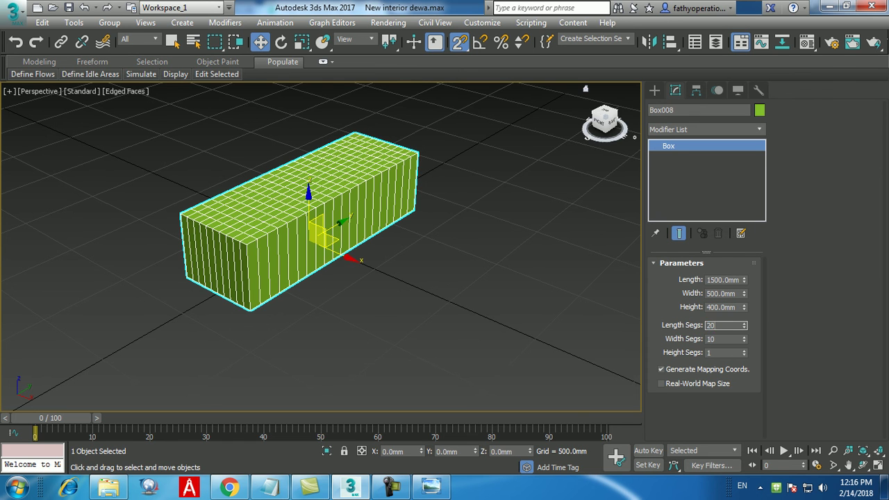
double_click(712, 326)
text(10)
key(Return)
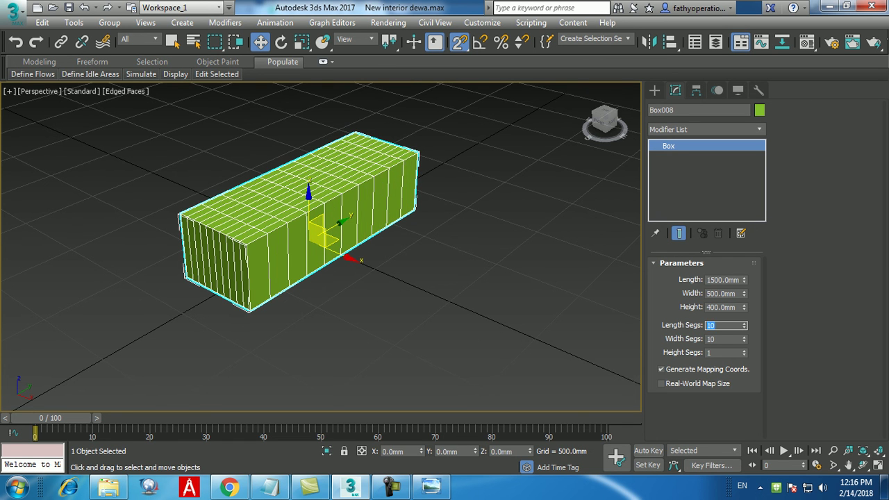
key(Tab)
text(10)
key(Tab)
text(10)
key(Return)
key(Tab)
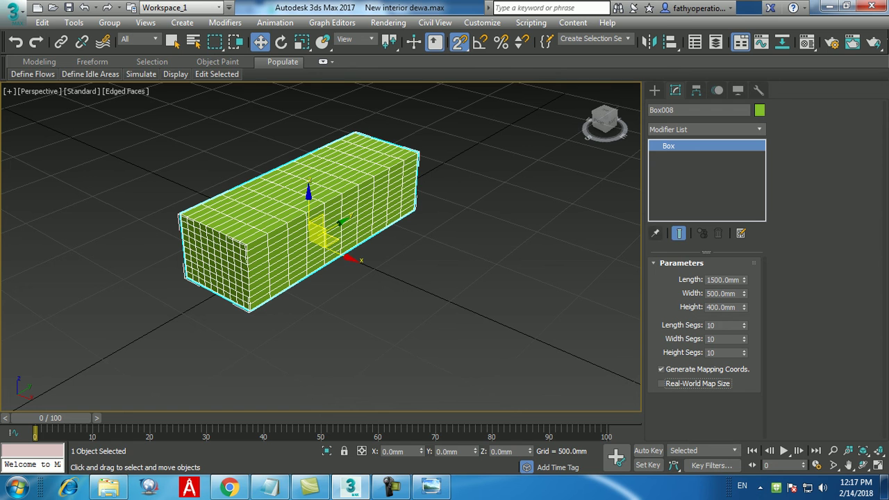
Apply a Relax modifier to the box with a relax value of 1.0 and 1 iteration.
click(707, 130)
key(r)
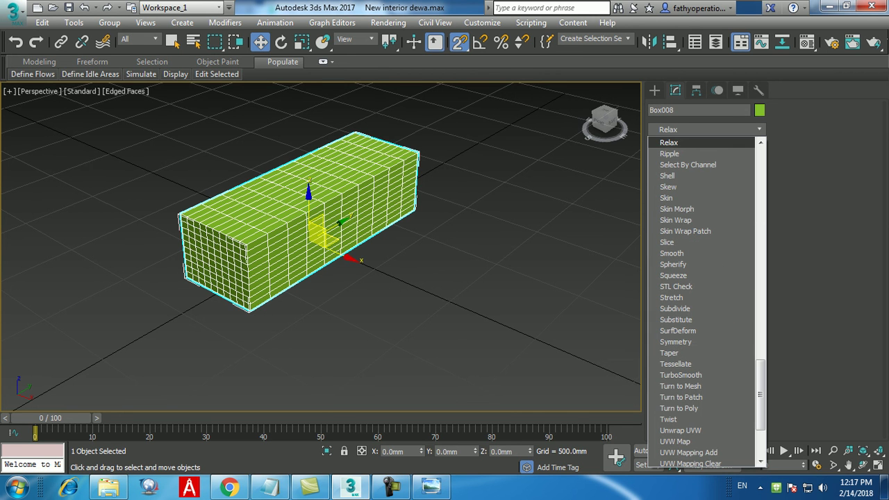
key(Return)
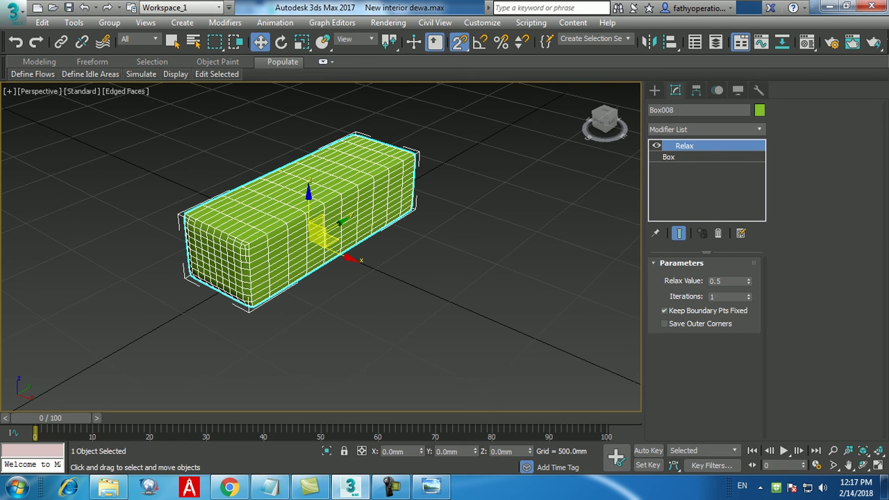
middle_drag(308, 239, 378, 233)
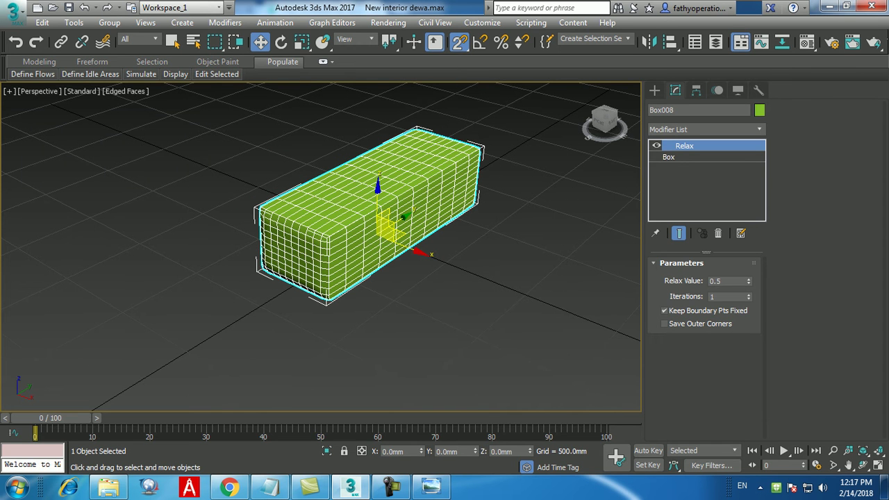
drag(748, 281, 749, 243)
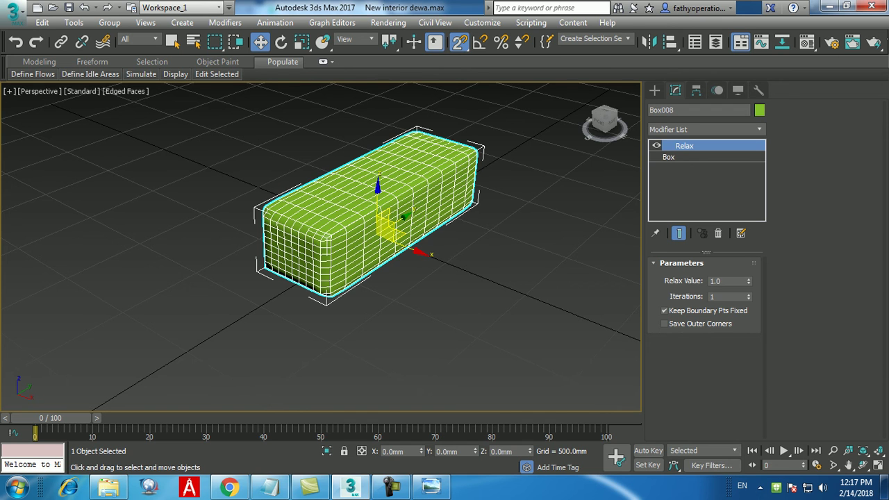
click(749, 294)
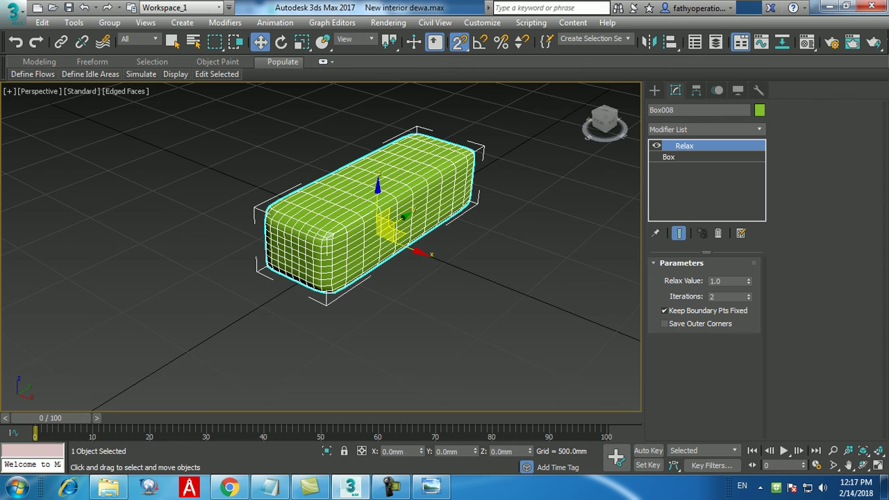
click(749, 298)
scroll(360, 277, up, 3)
middle_drag(359, 279, 351, 305)
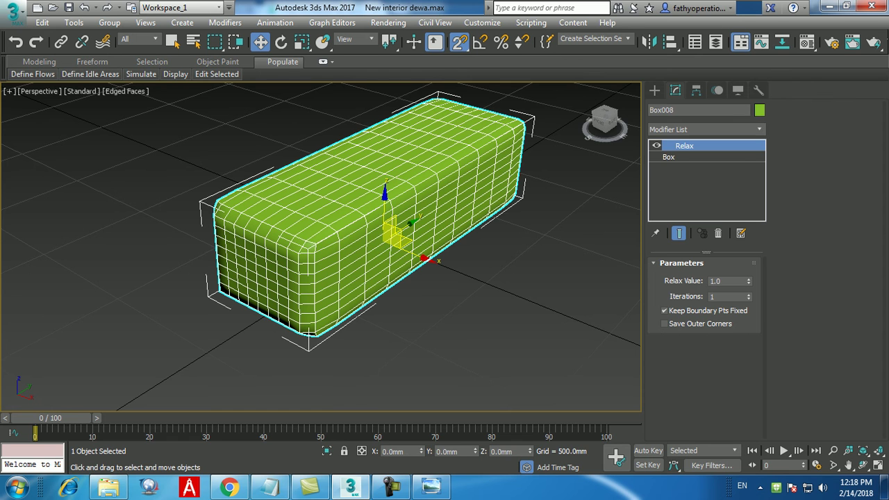
Add a TurboSmooth modifier on top of the box's Relax modifier.
click(758, 130)
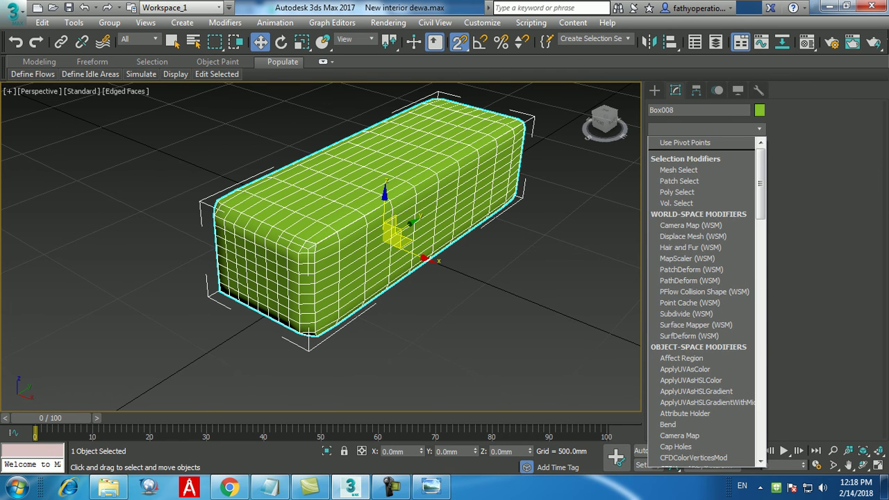
text(tu)
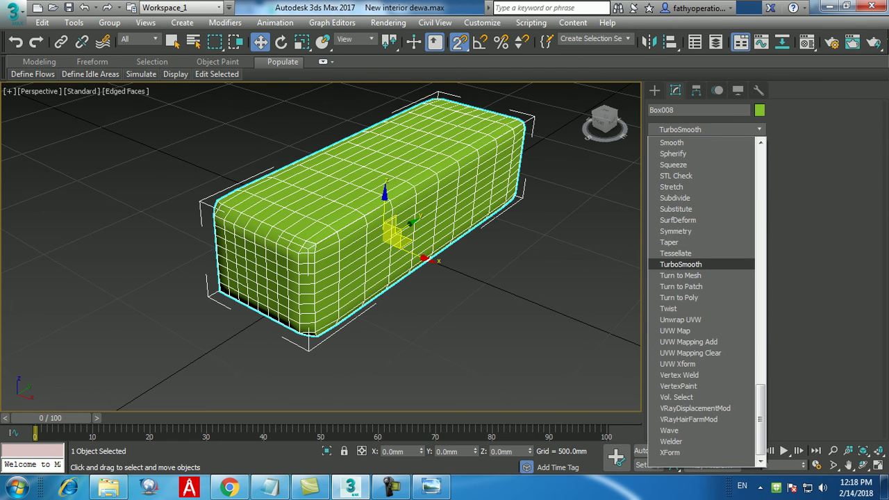
key(Return)
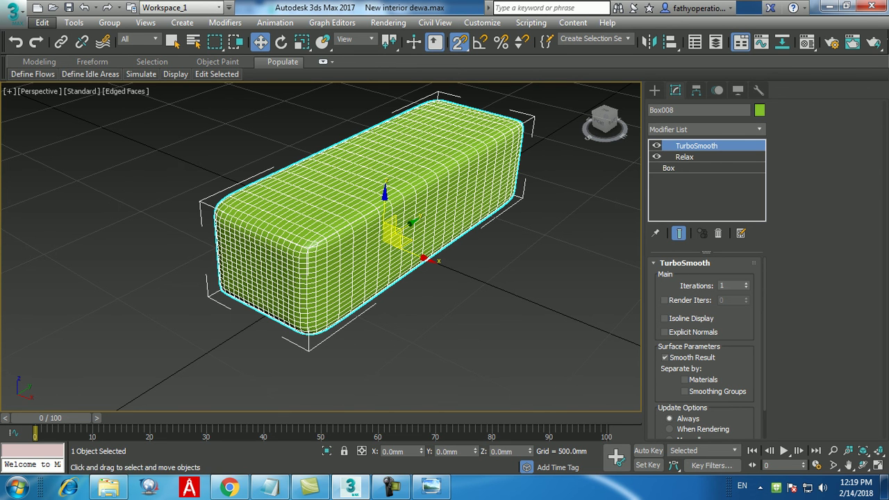
Clone the smoothed box as a copy named "sofa handle".
click(42, 22)
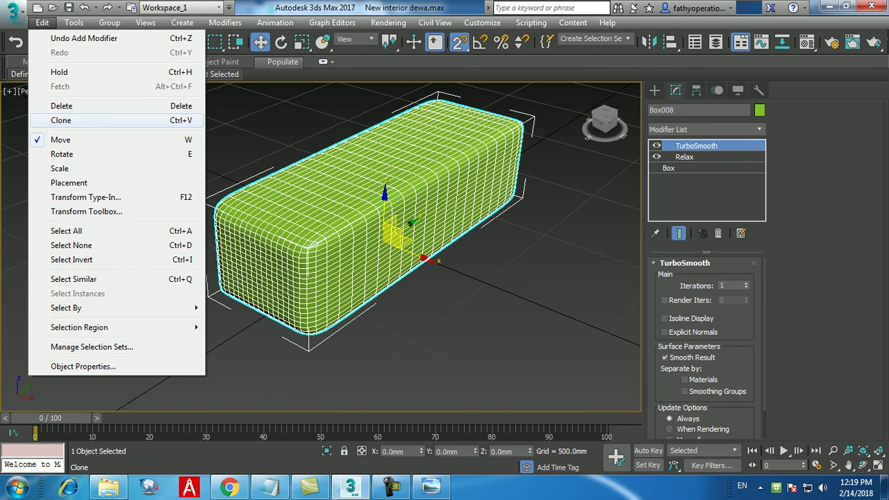
click(61, 120)
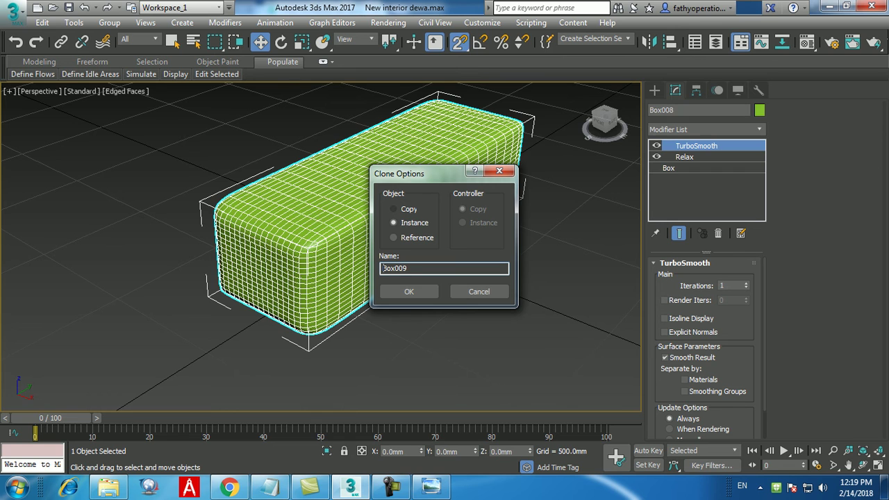
click(393, 209)
double_click(385, 268)
text(sofa leg)
key(BackSpace)
key(BackSpace)
key(BackSpace)
text(hand)
key(Return)
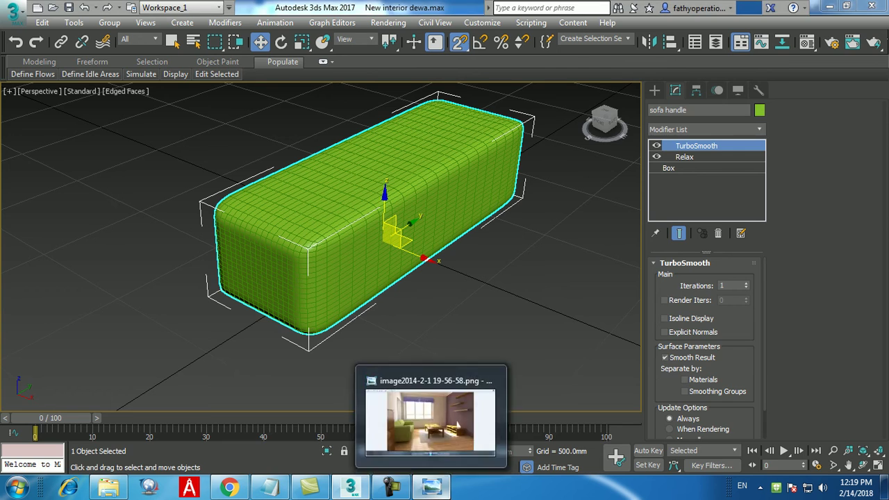
Check the sofa in the reference image and set the sofa handle's base box length to 150 mm.
click(431, 486)
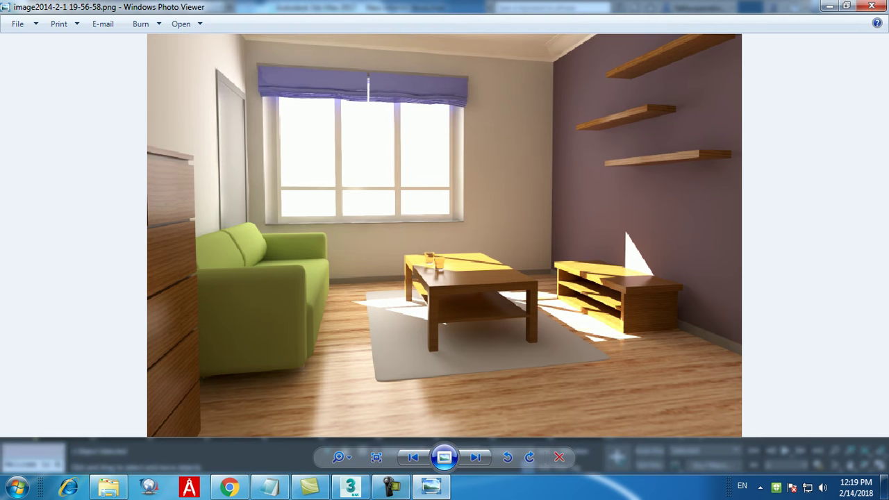
click(431, 487)
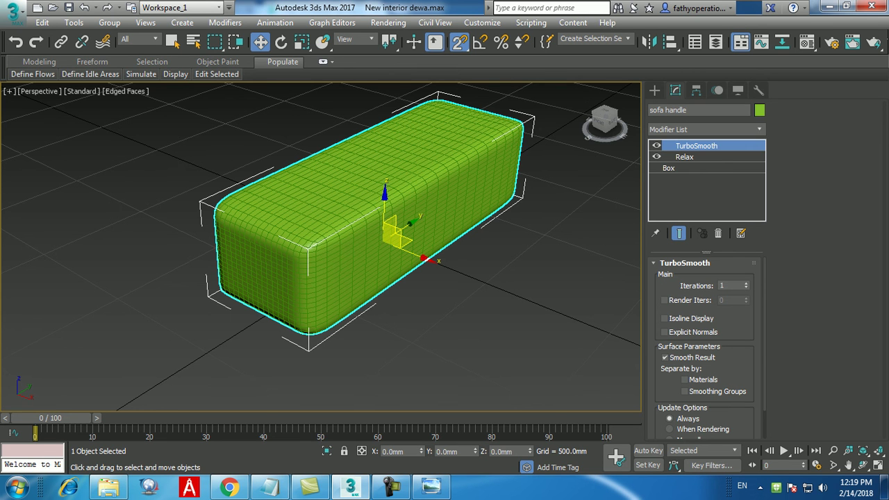
click(669, 168)
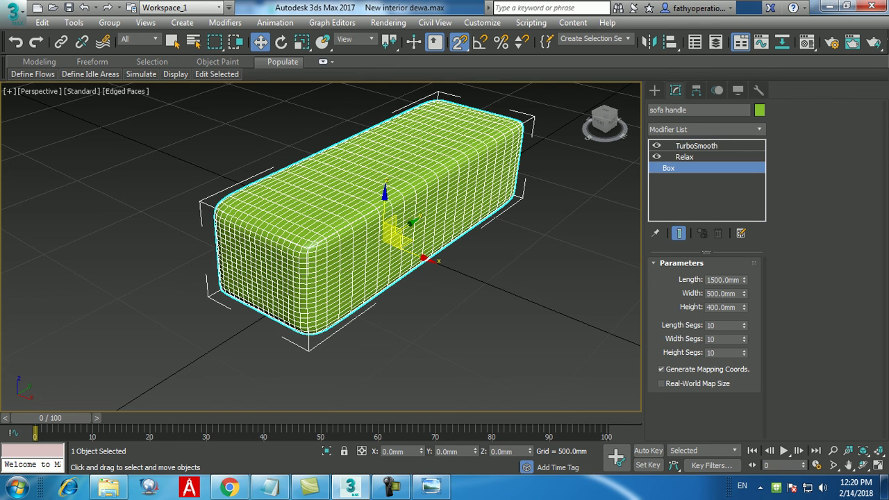
double_click(723, 280)
text(150)
key(Return)
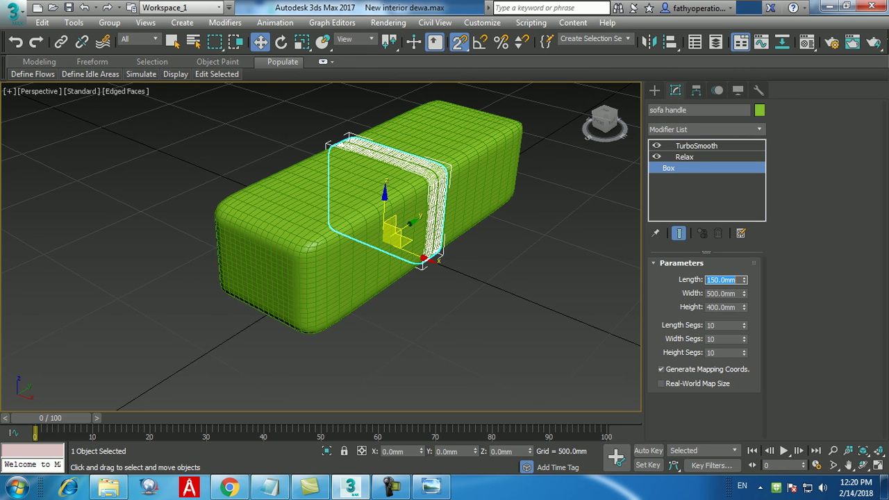
Set the sofa handle's width to 600 mm and its height to 500 mm.
key(Tab)
text(600)
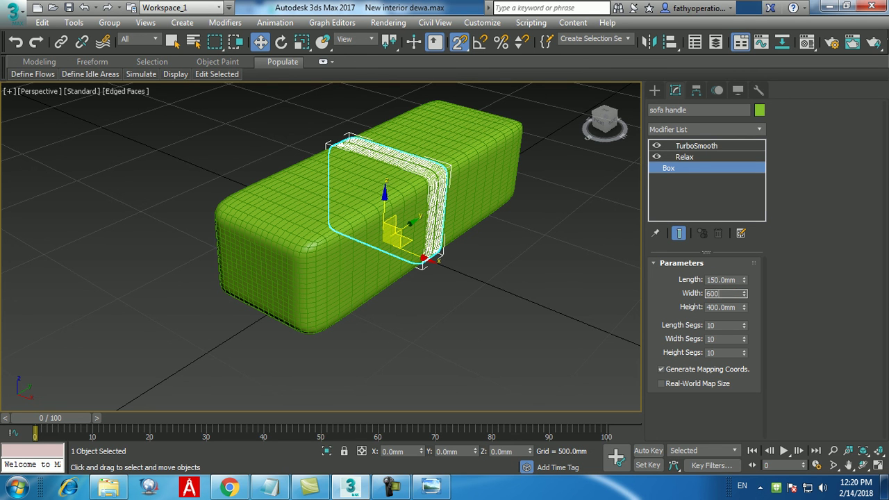
key(Return)
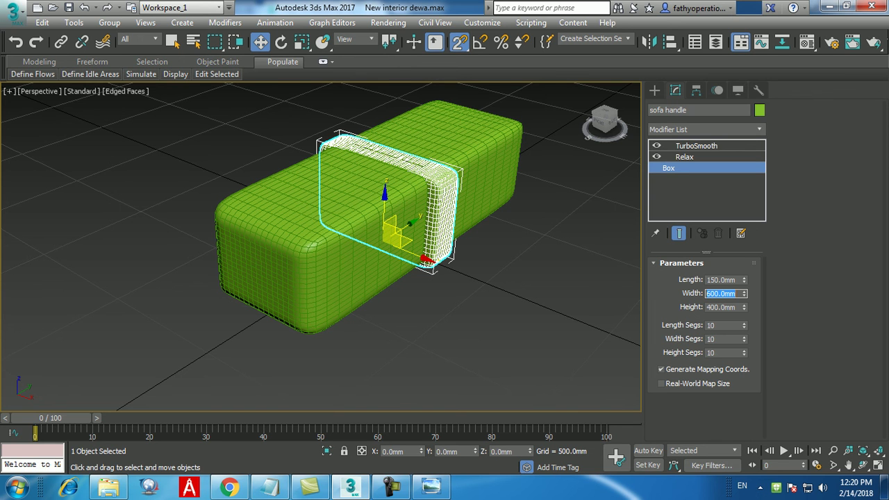
key(Tab)
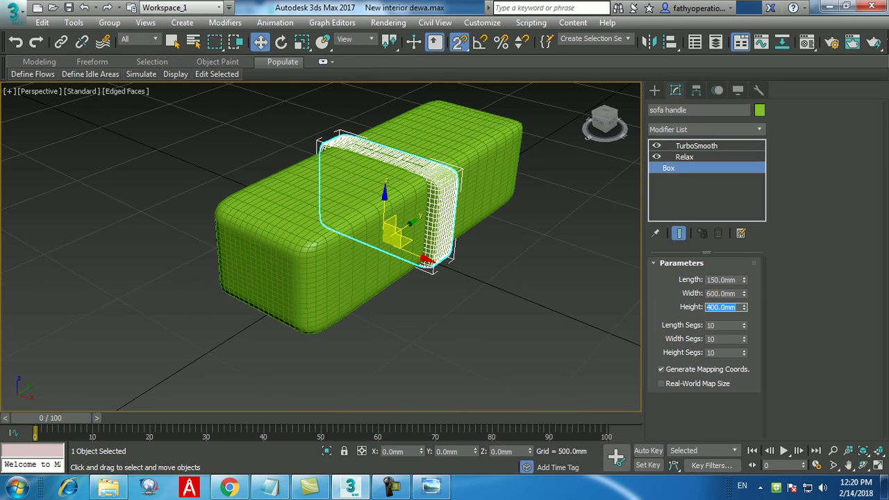
text(600)
key(Return)
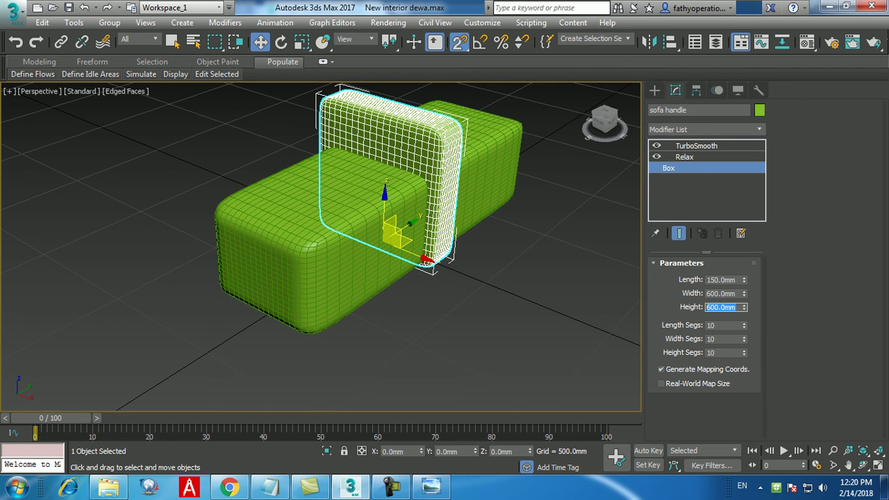
text(500)
key(Return)
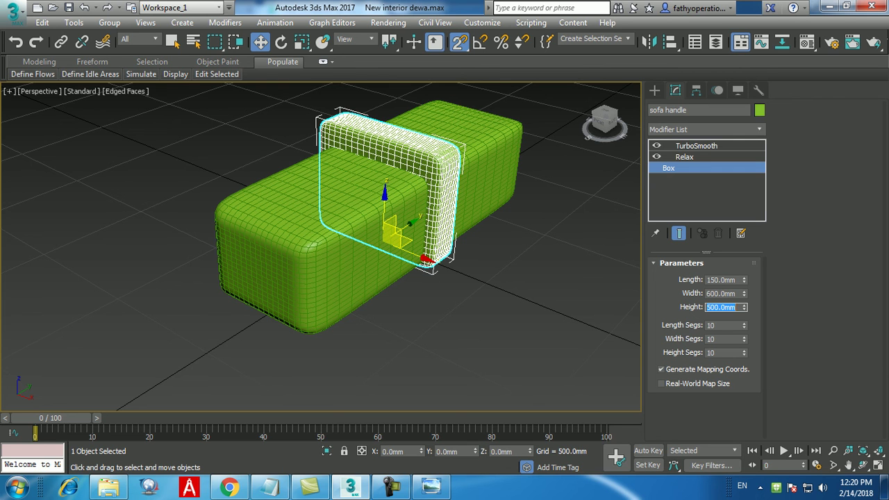
Position the sofa handle at the far end of the seat, at Y 750 mm and X 100 mm.
double_click(448, 452)
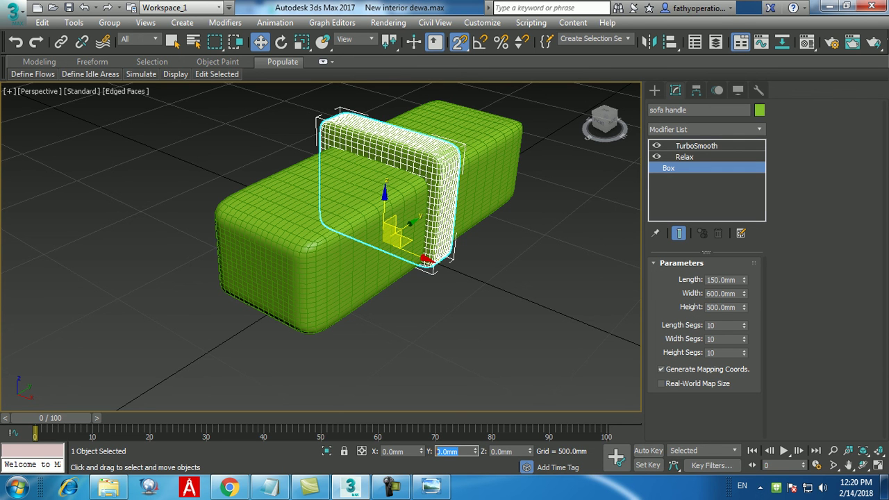
text(750)
key(Return)
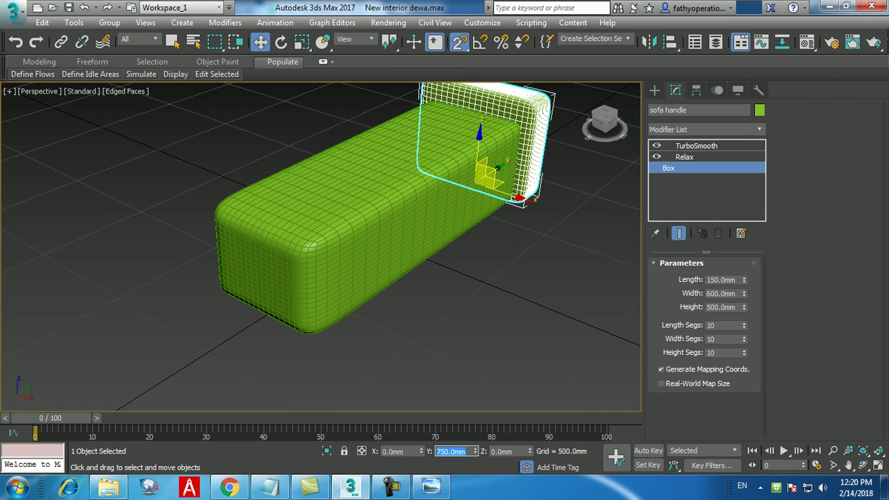
double_click(395, 451)
text(100)
key(Return)
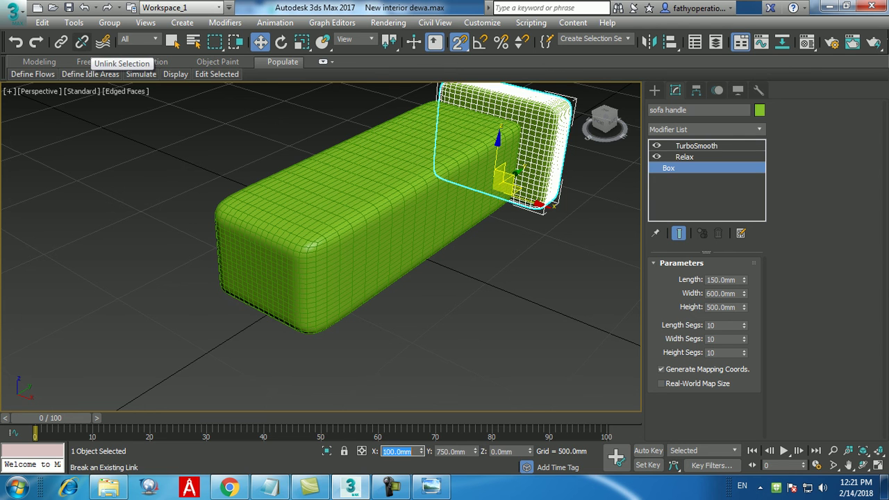
Clone the sofa handle in place as an independent copy.
click(42, 23)
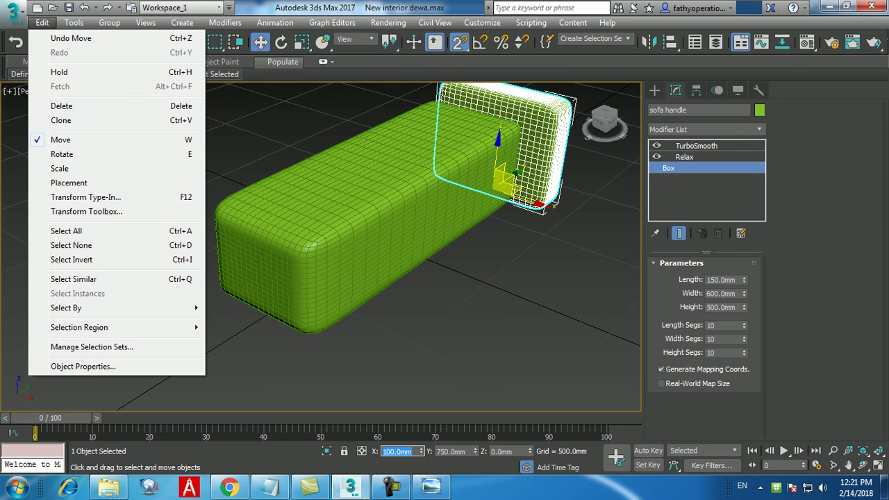
click(61, 121)
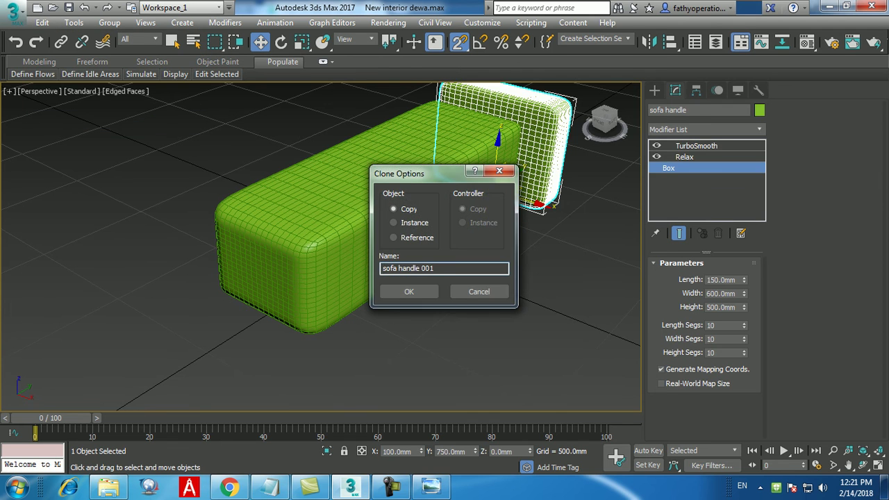
click(409, 291)
Move the copied handle to the opposite end of the seat at Y -750 mm.
double_click(453, 451)
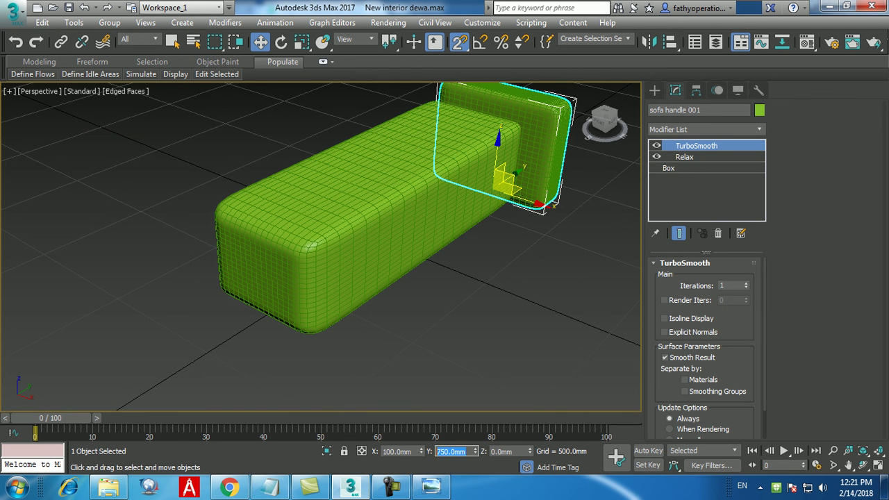
text(0)
key(Return)
text(-750)
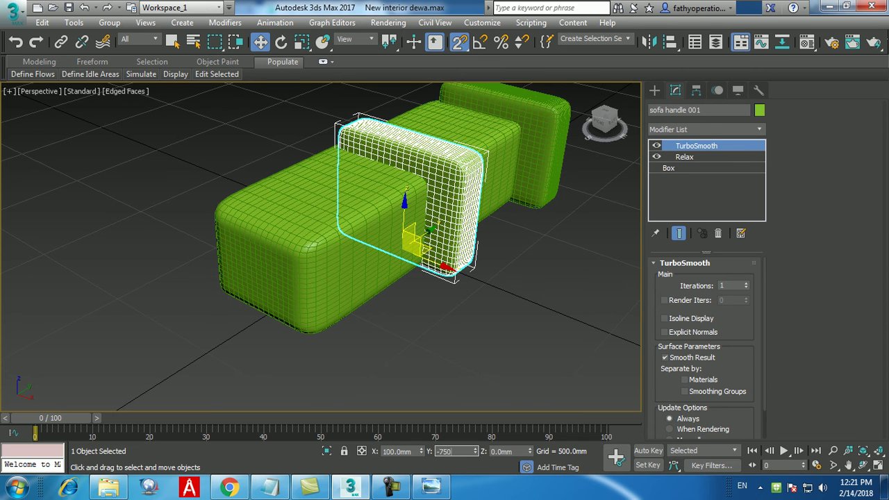
key(Return)
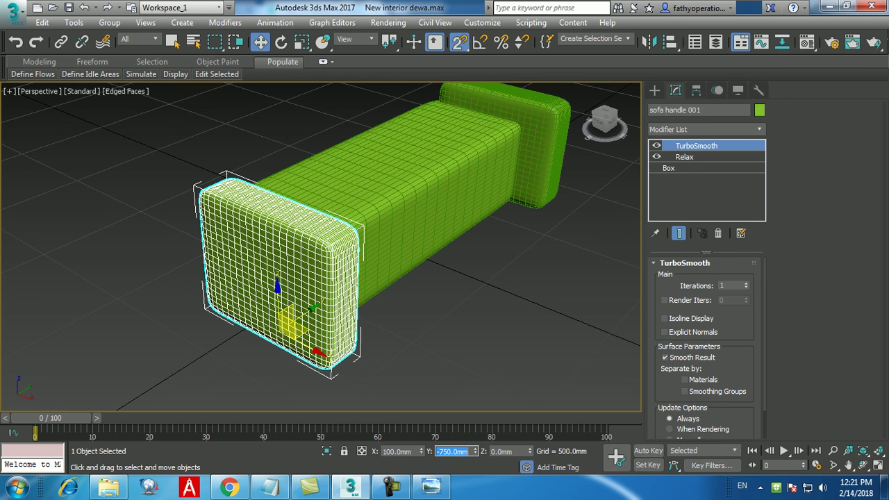
key(BackSpace)
middle_drag(389, 278, 387, 287)
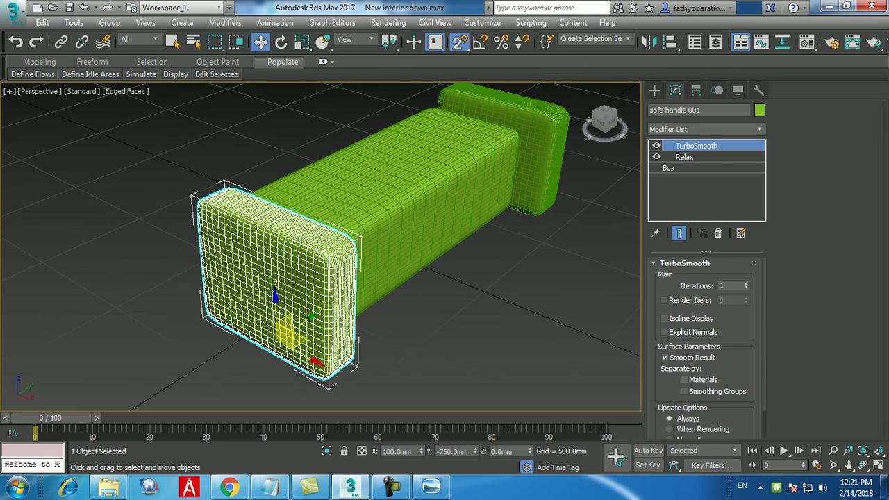
Delete the copied sofa handle and clone the remaining handle in place again as an independent copy.
key(Delete)
click(548, 186)
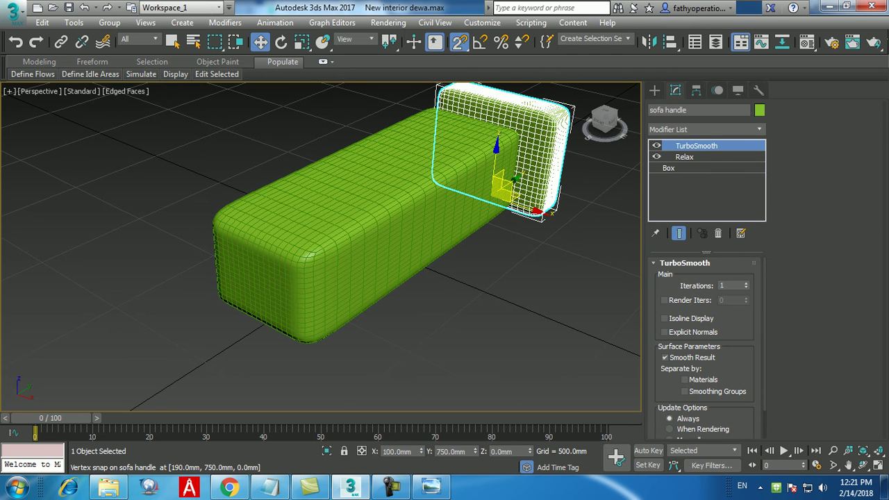
click(43, 22)
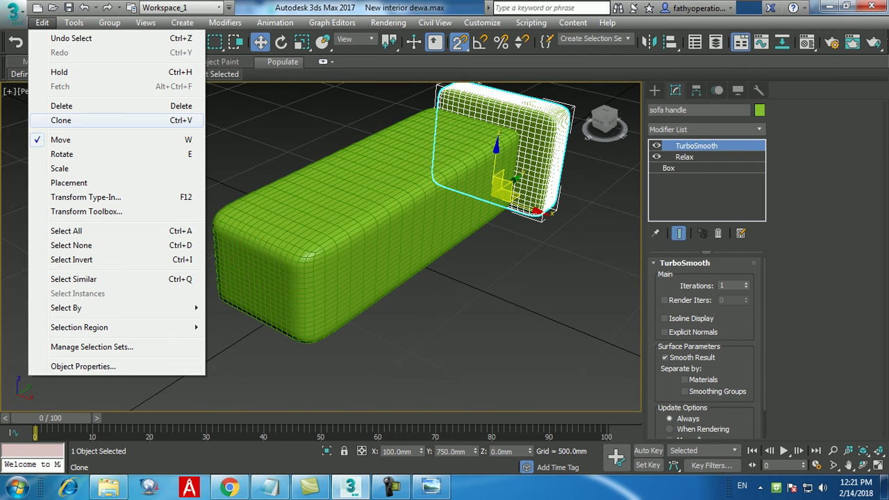
click(61, 120)
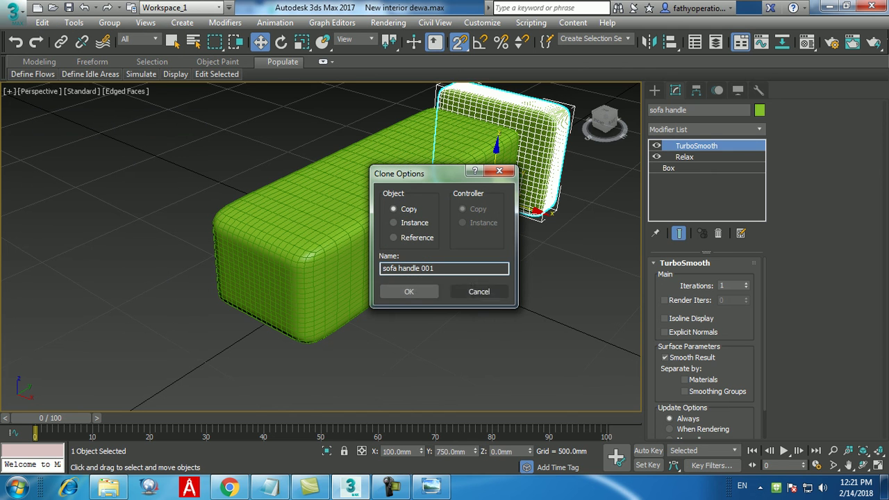
click(409, 292)
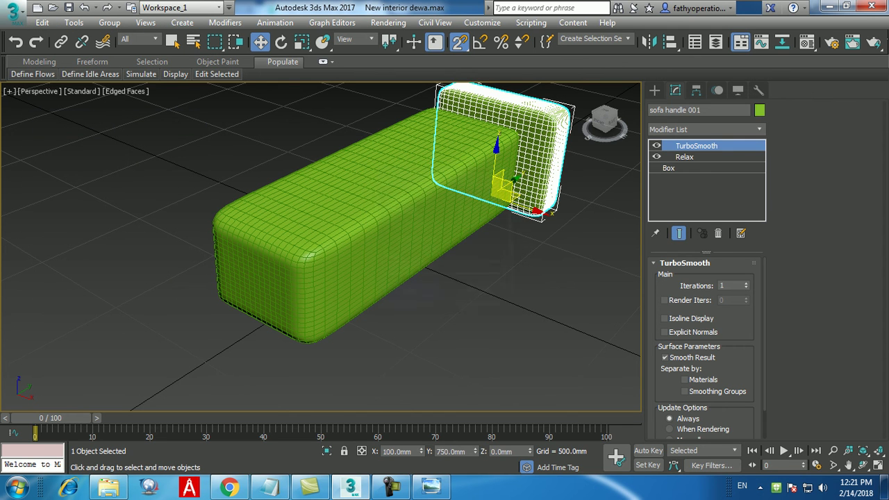
Position the new handle copy against the seat's opposite end at Y -750 mm.
double_click(451, 452)
text(-1500)
key(Return)
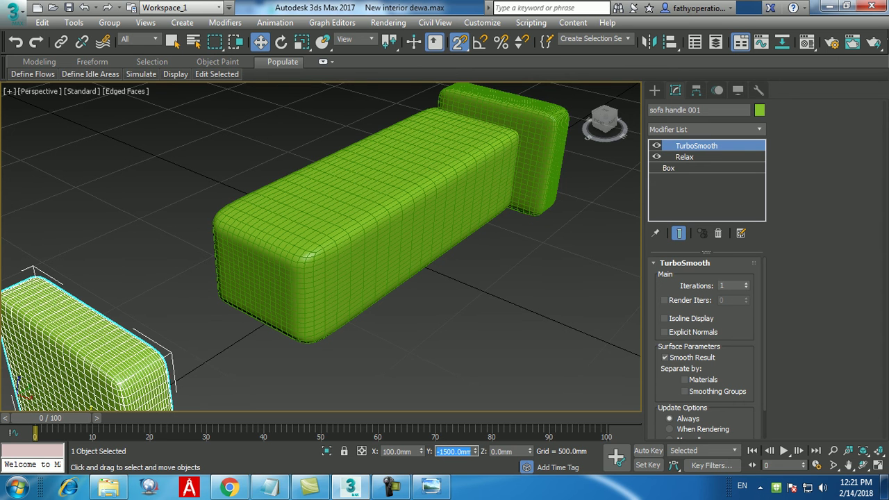
text(-750)
key(Return)
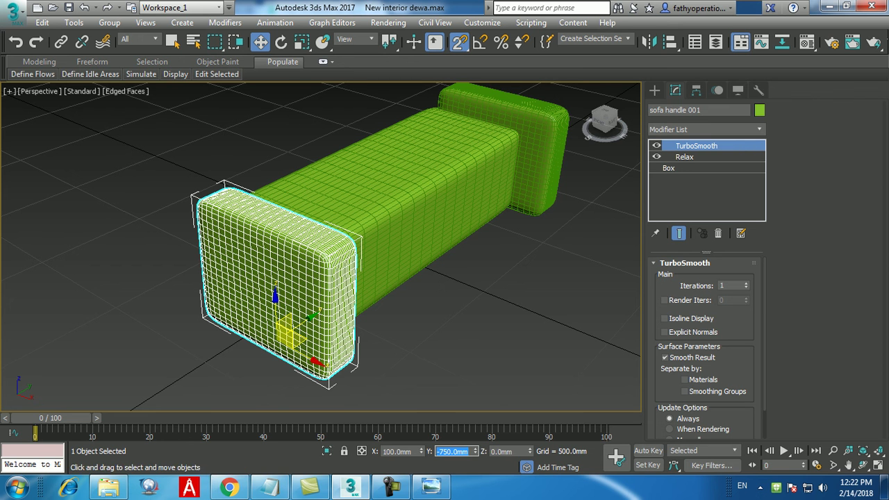
Set the X position of both sofa handles to 50 mm.
alt+middle_drag(98, 309, 255, 314)
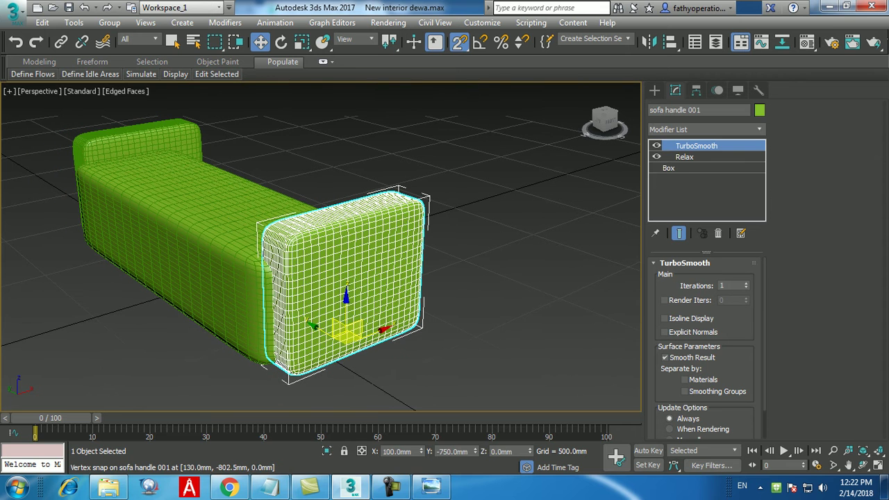
double_click(398, 452)
text(50)
key(Return)
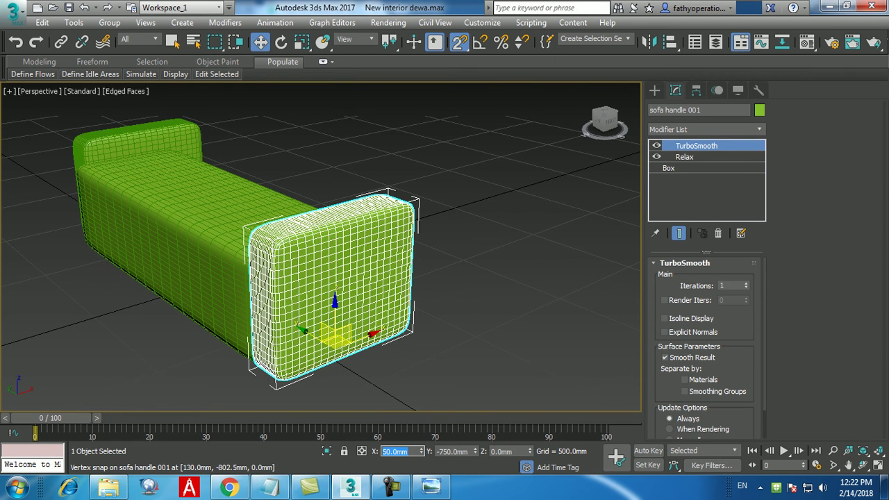
click(139, 144)
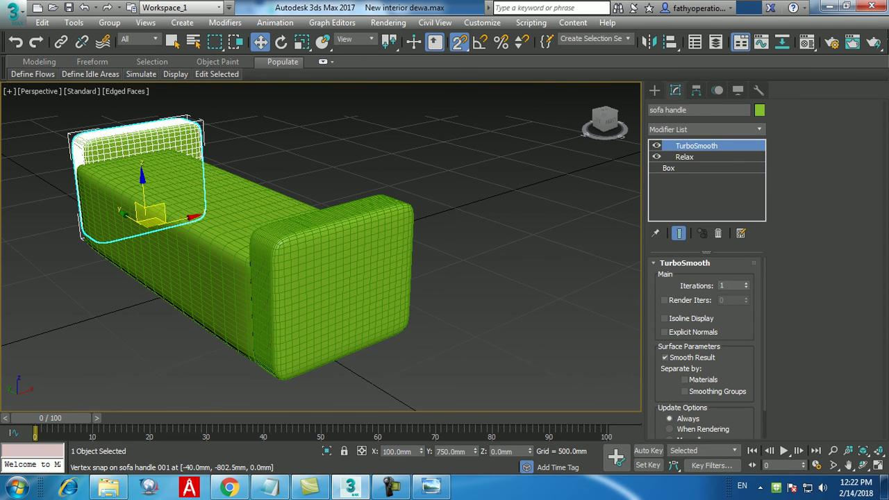
double_click(398, 451)
text(50)
key(Return)
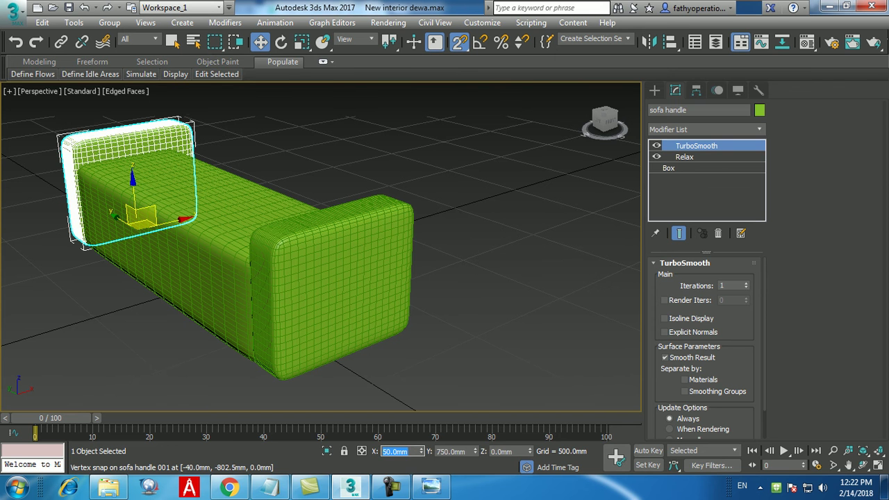
Examine how the two handles line up with the seat from the other side of the sofa.
click(472, 299)
alt+middle_drag(472, 299, 361, 302)
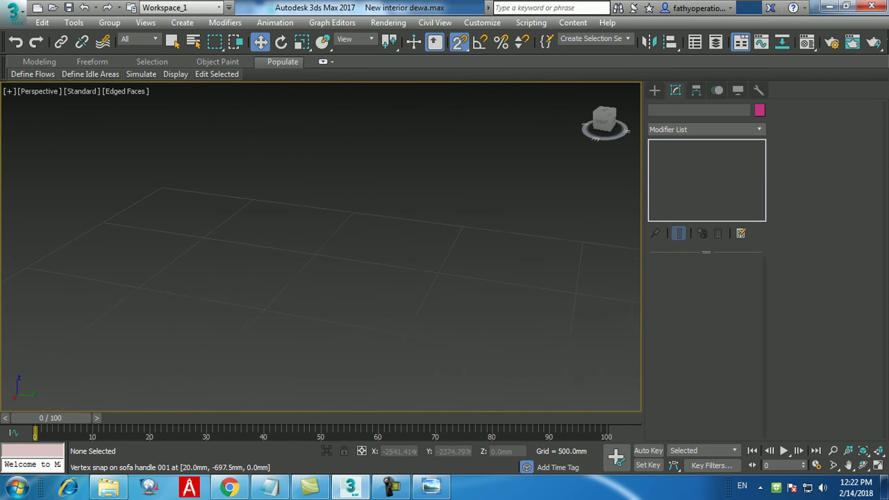
scroll(505, 336, down, 3)
middle_drag(506, 335, 326, 314)
scroll(445, 317, down, 4)
click(489, 302)
middle_drag(448, 323, 358, 320)
scroll(389, 334, up, 3)
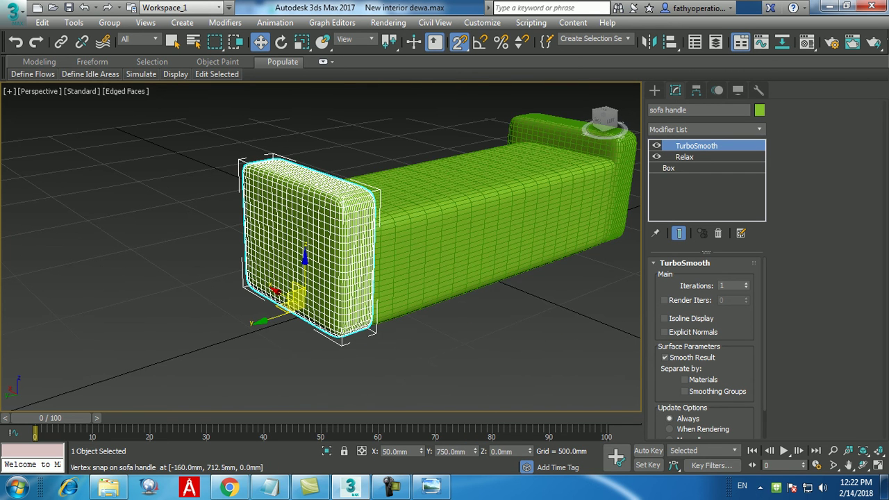
middle_drag(351, 335, 272, 332)
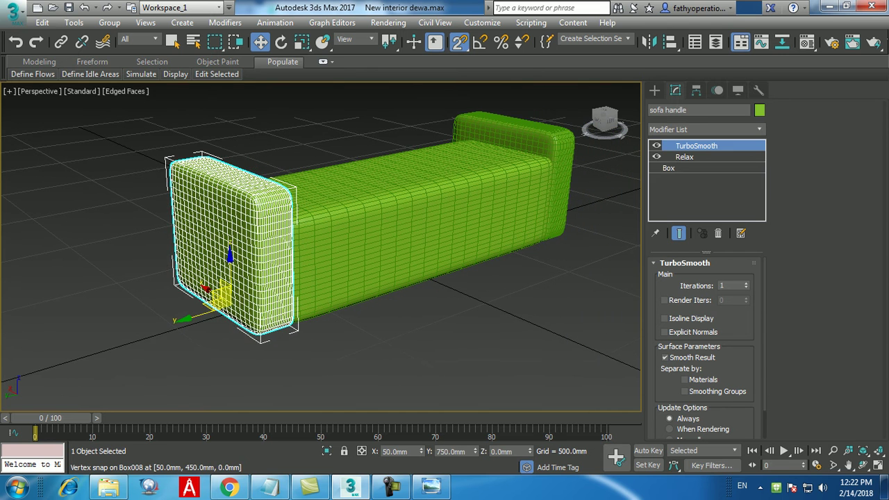
Save the scene with the seat and both handles in place.
click(13, 13)
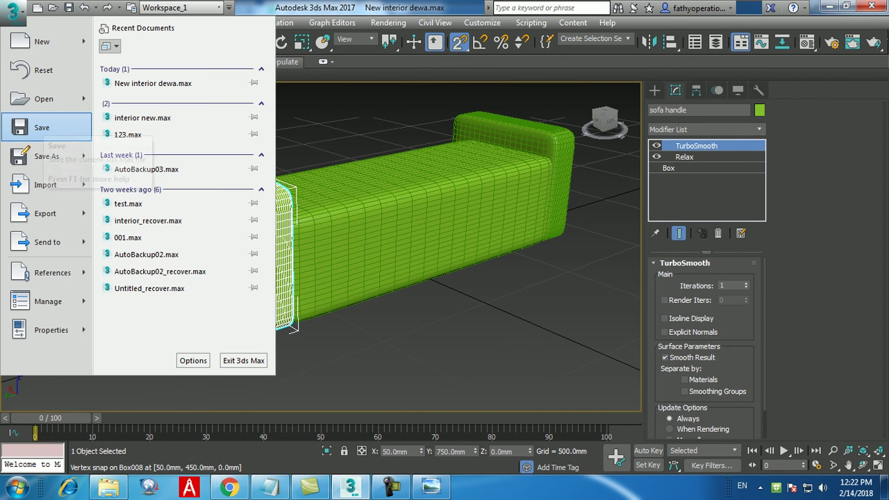
click(41, 127)
alt+middle_drag(389, 270, 339, 221)
scroll(278, 291, down, 3)
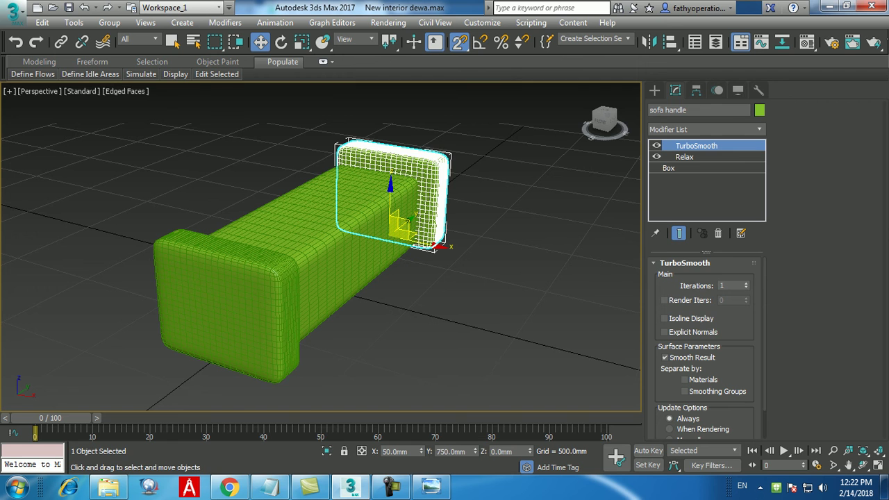
ctrl+click(288, 322)
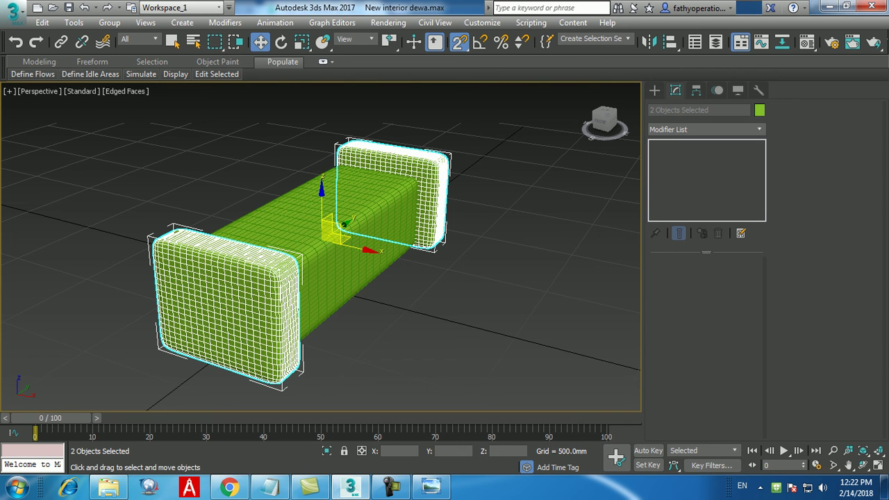
key(ctrl+d)
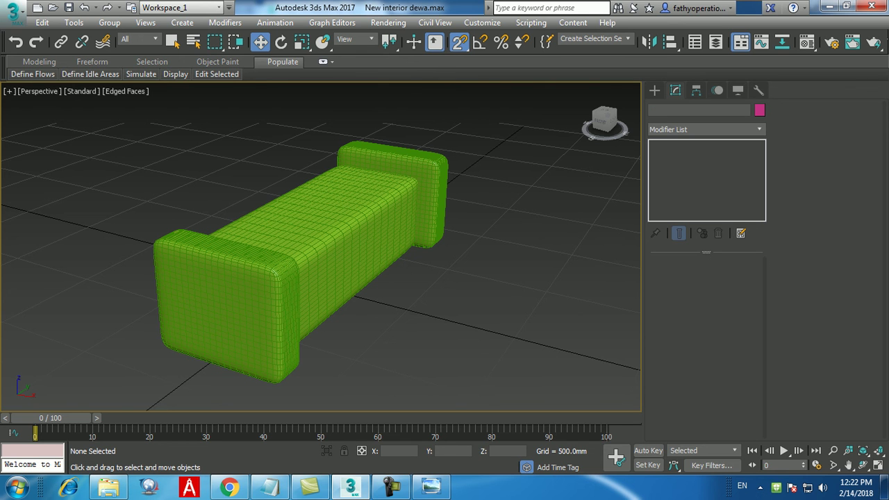
click(361, 260)
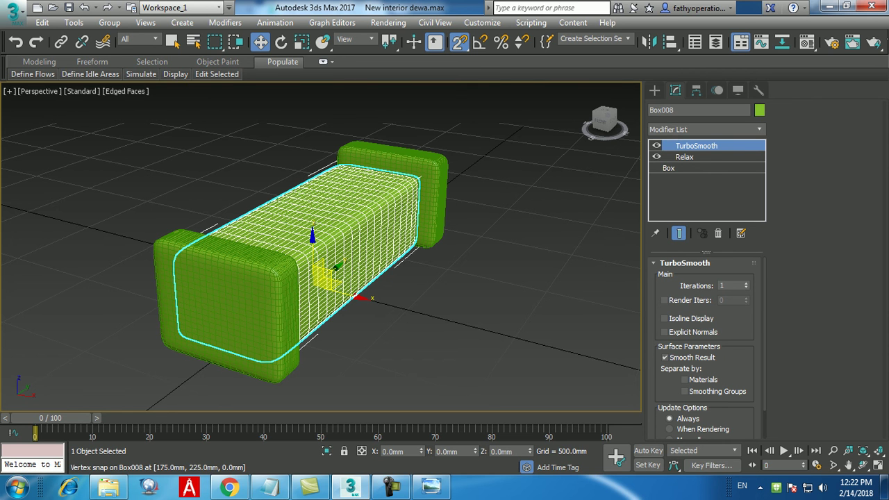
click(505, 337)
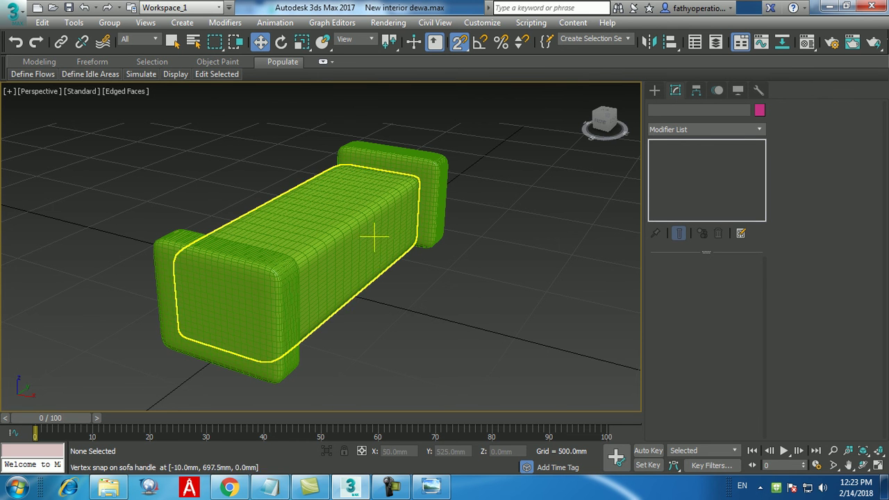
Clone the sofa seat box in place as an independent copy for the backrest.
middle_drag(373, 271, 402, 278)
click(403, 251)
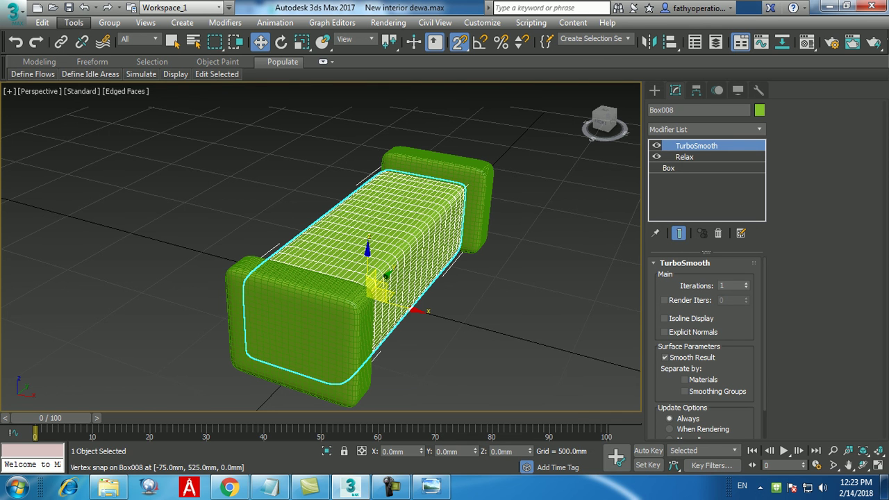
click(42, 22)
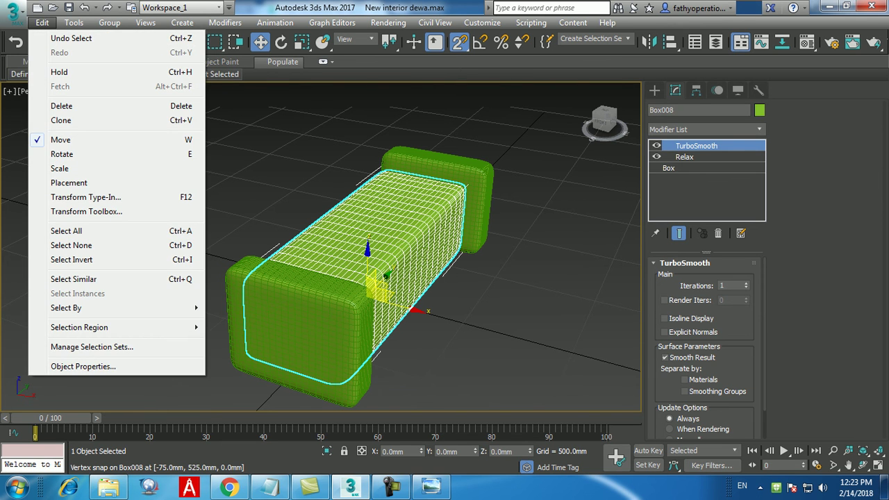
click(61, 120)
click(409, 292)
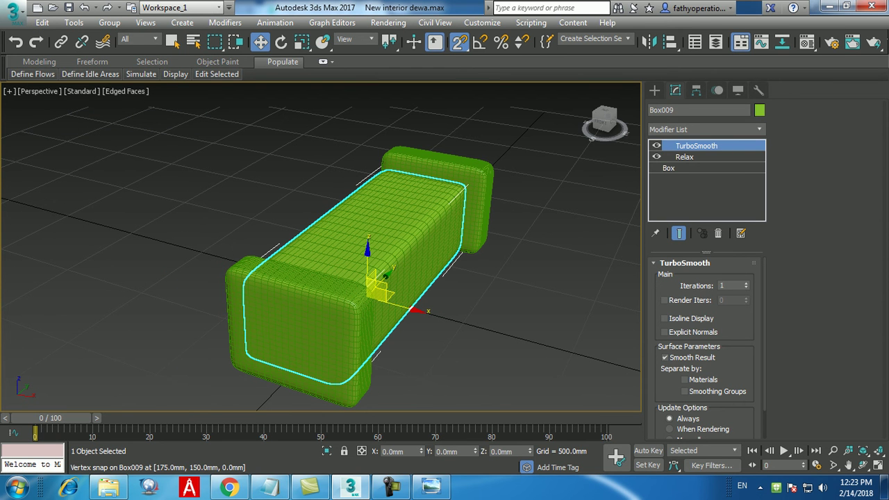
Set the copied seat box's base width to 150 mm to form the backrest.
middle_drag(425, 295, 373, 256)
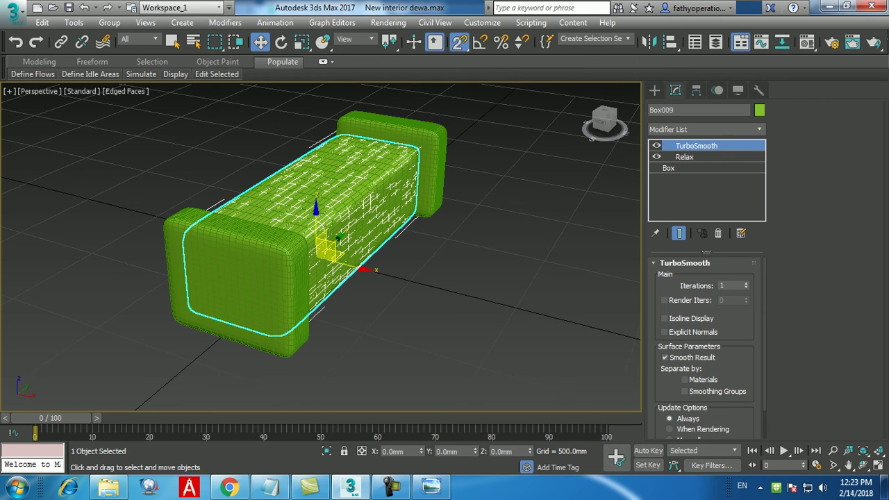
click(669, 168)
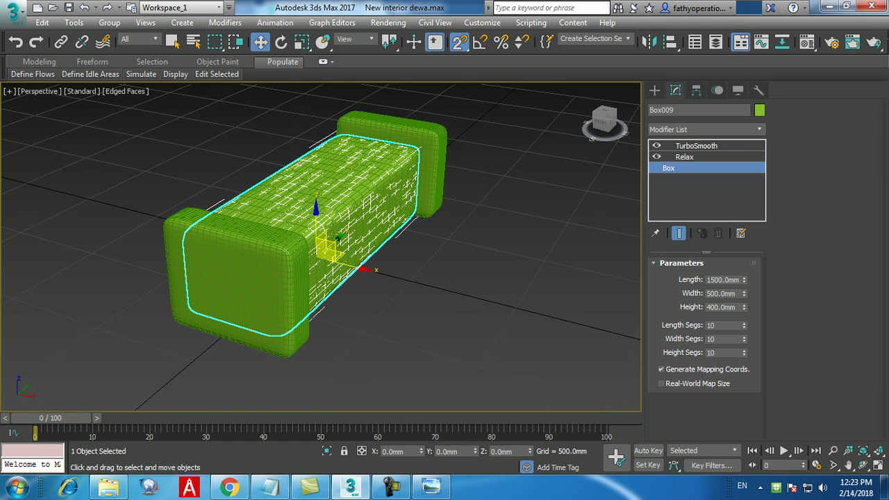
double_click(721, 294)
text(150)
key(Return)
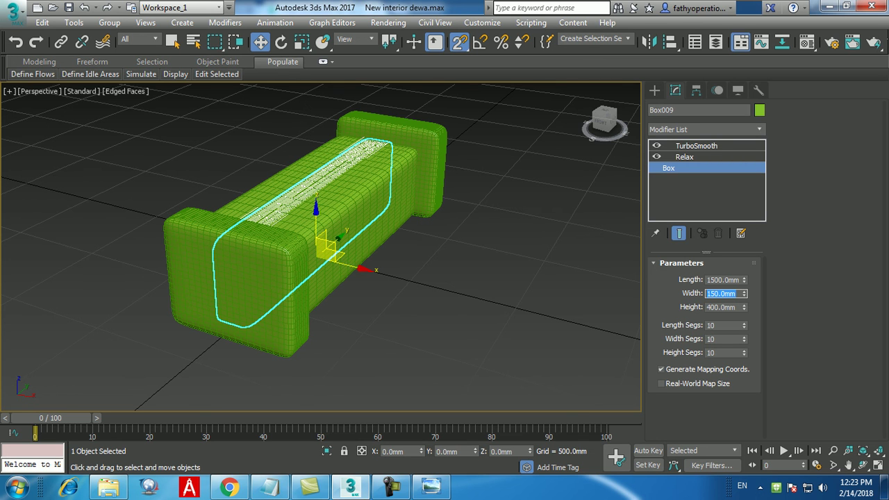
Move the backrest to the rear edge of the seat at X -150 mm and raise it to Z 300 mm.
drag(408, 452, 382, 451)
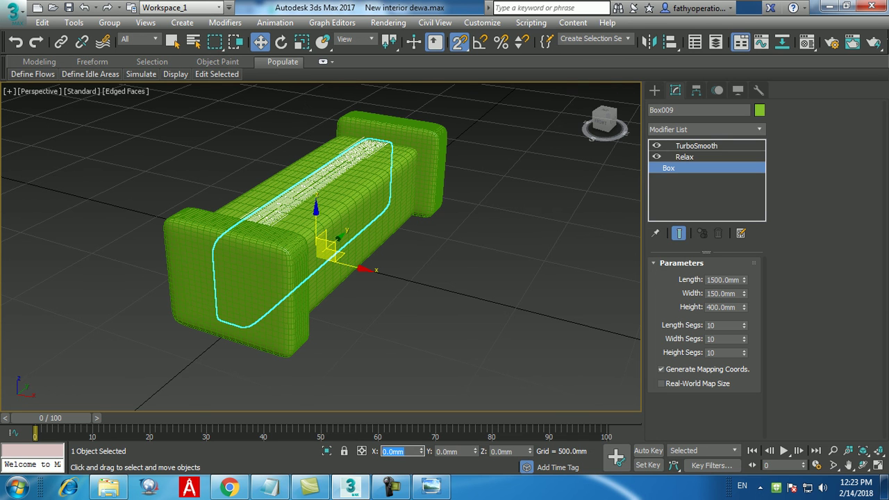
text(150)
key(Return)
text(-150)
key(Return)
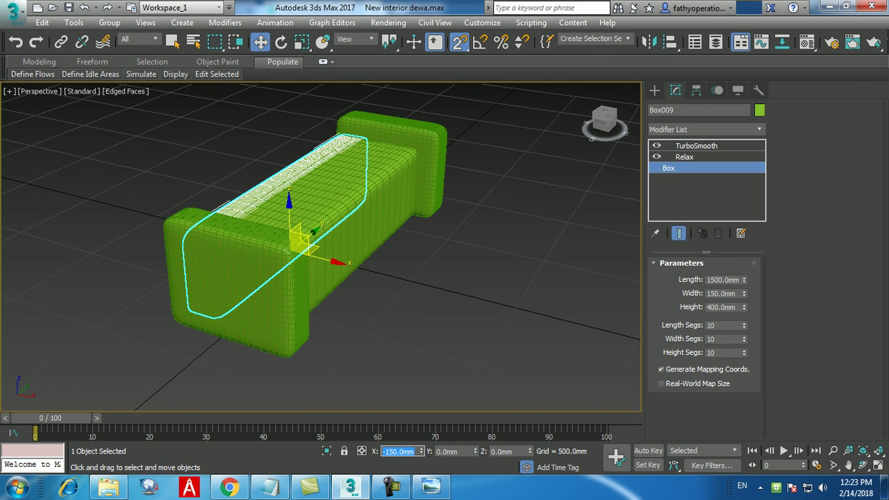
key(Tab)
key(Tab)
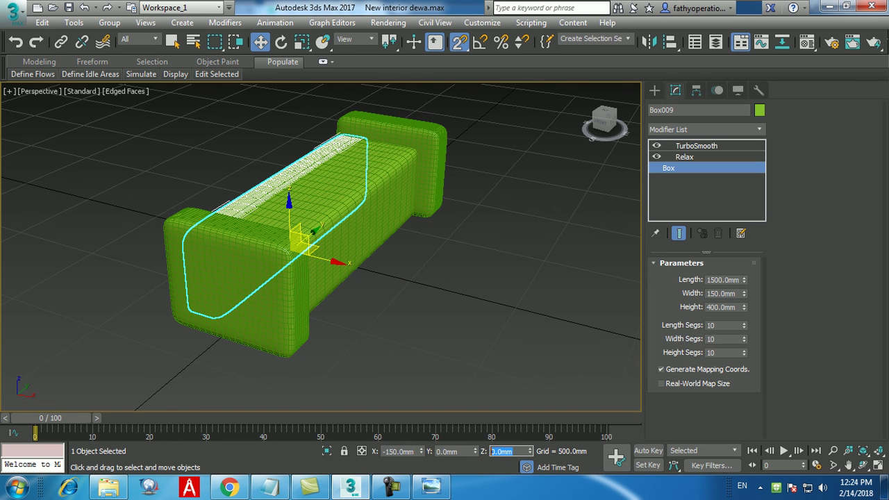
text(300)
key(Return)
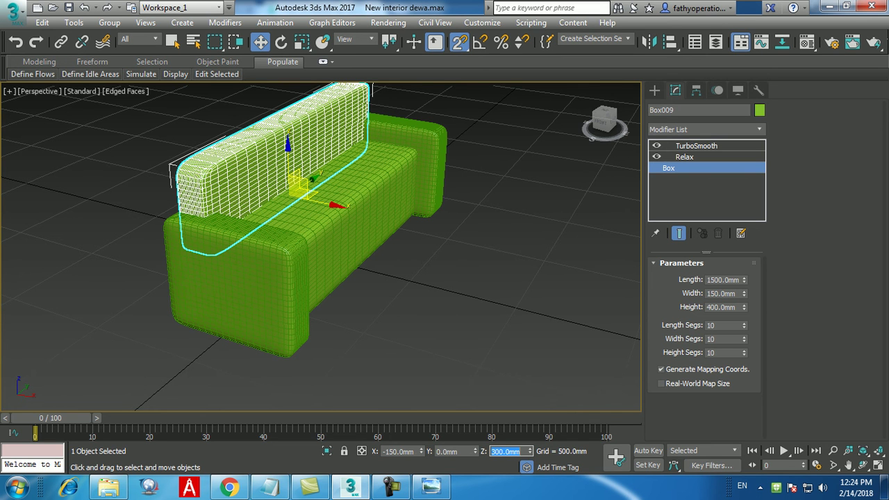
Try raising the backrest to Z 400 mm, and return it to Z 300 mm.
alt+middle_drag(348, 270, 369, 264)
double_click(507, 451)
text(400)
key(Return)
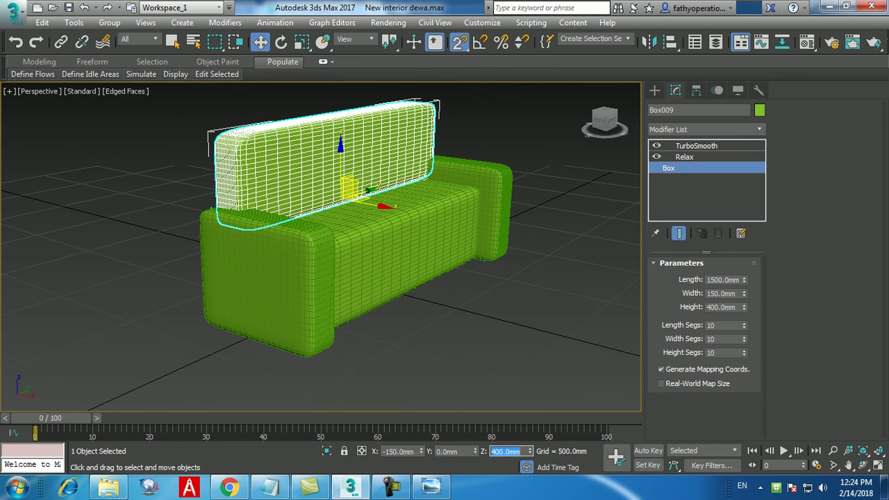
alt+middle_drag(393, 266, 515, 277)
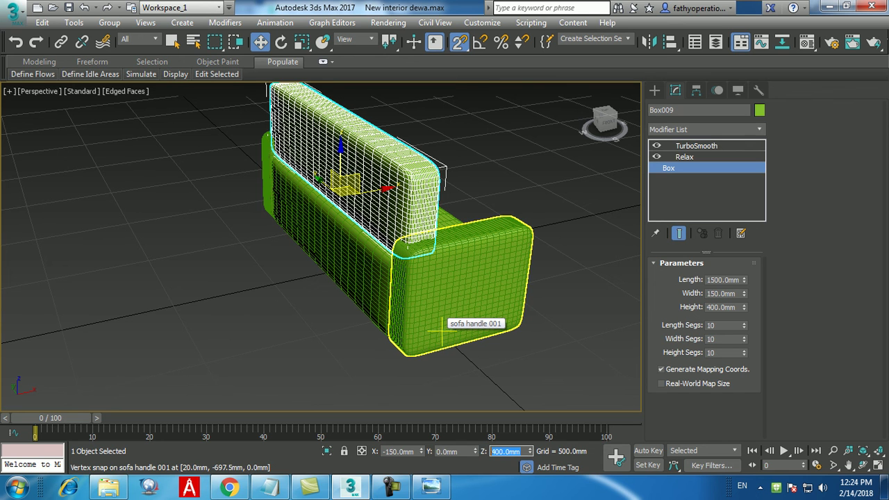
text(300)
key(Return)
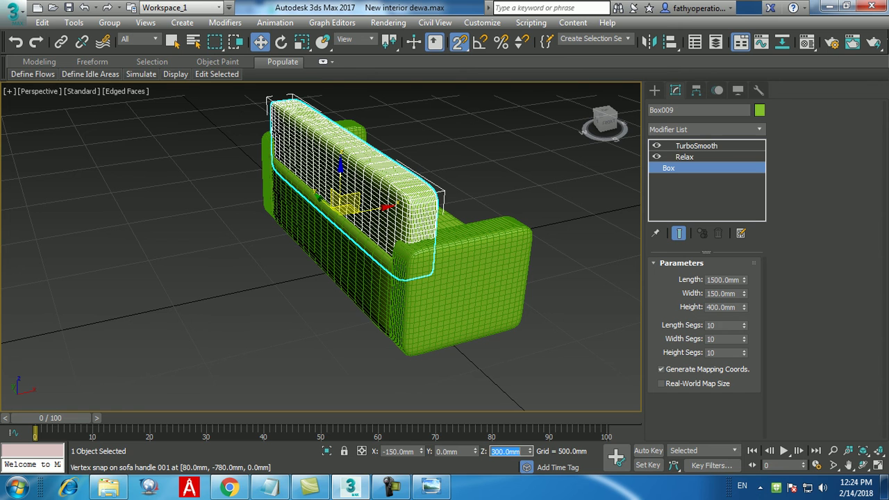
Shift the backrest farther behind the seat to X -200 mm.
key(Tab)
text(-200)
key(Return)
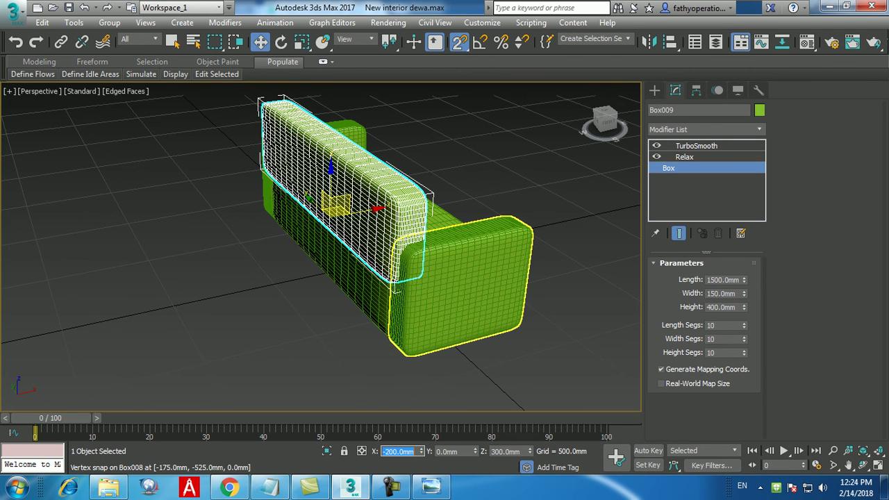
alt+middle_drag(459, 285, 351, 292)
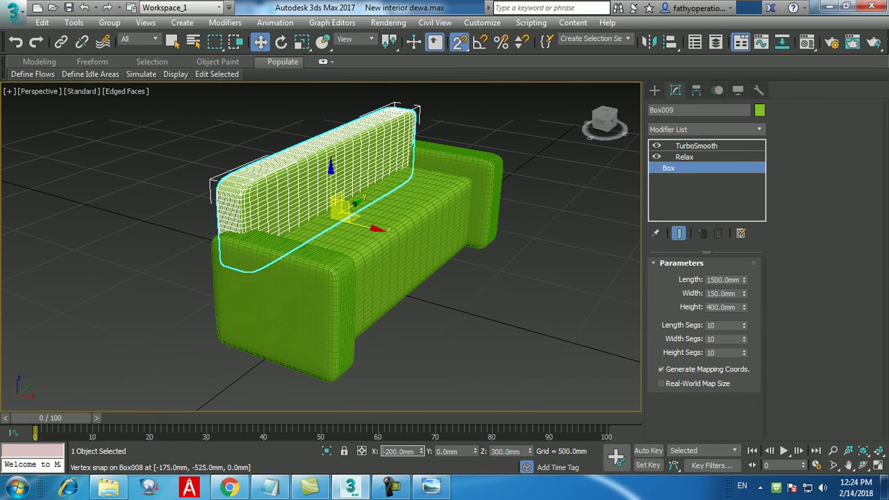
click(383, 451)
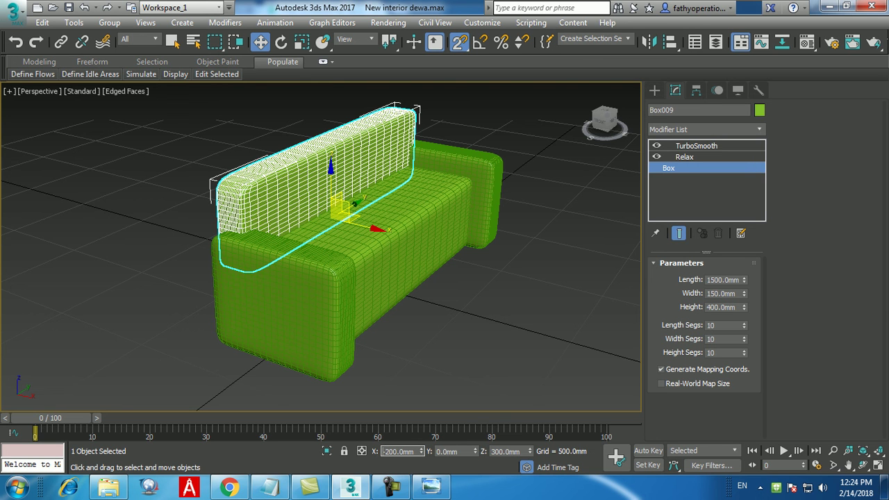
Set the backrest box's length to 750 mm, half of the seat's length.
double_click(722, 280)
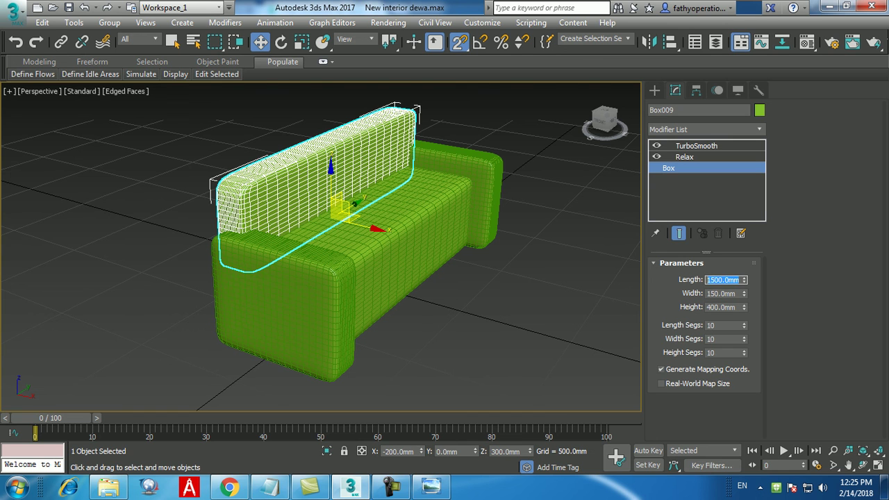
text(750)
key(Return)
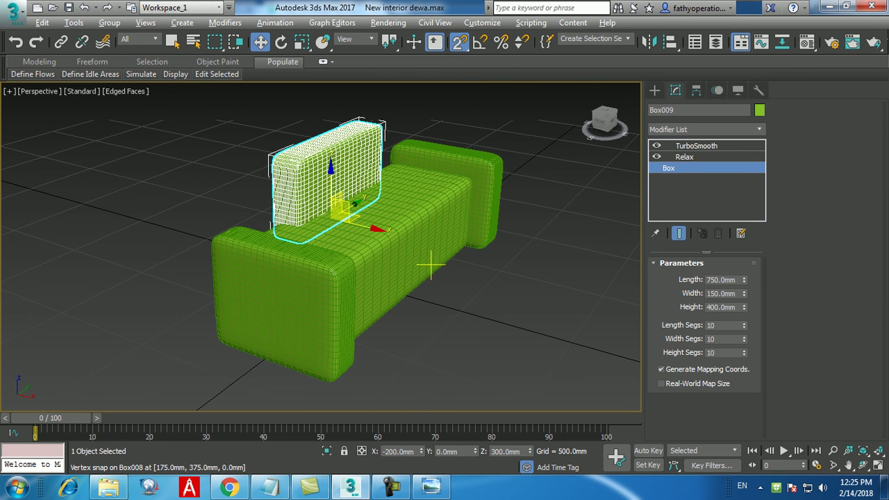
Undo the snapped shift of the backrest and turn off snapping.
alt+middle_drag(430, 265, 386, 270)
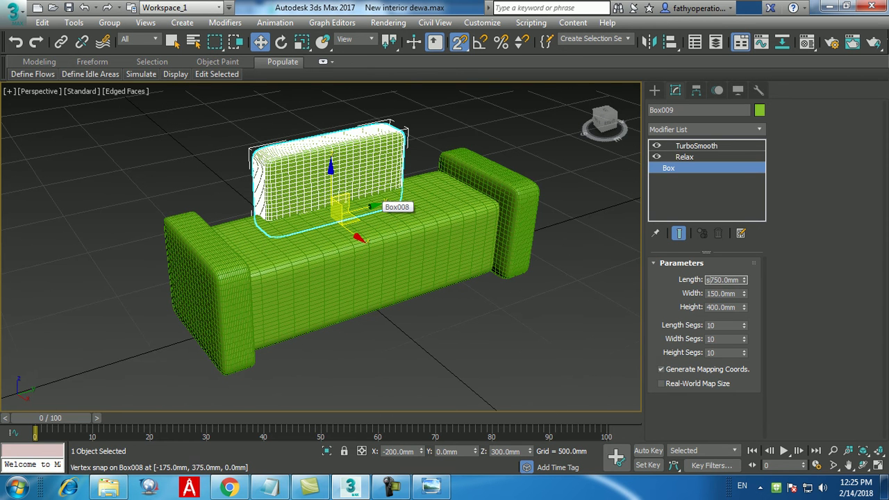
drag(381, 203, 340, 205)
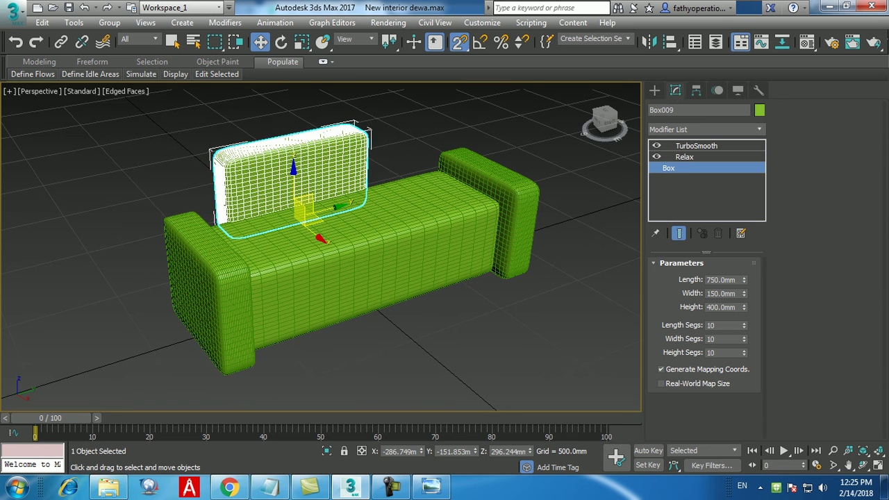
key(ctrl+z)
key(s)
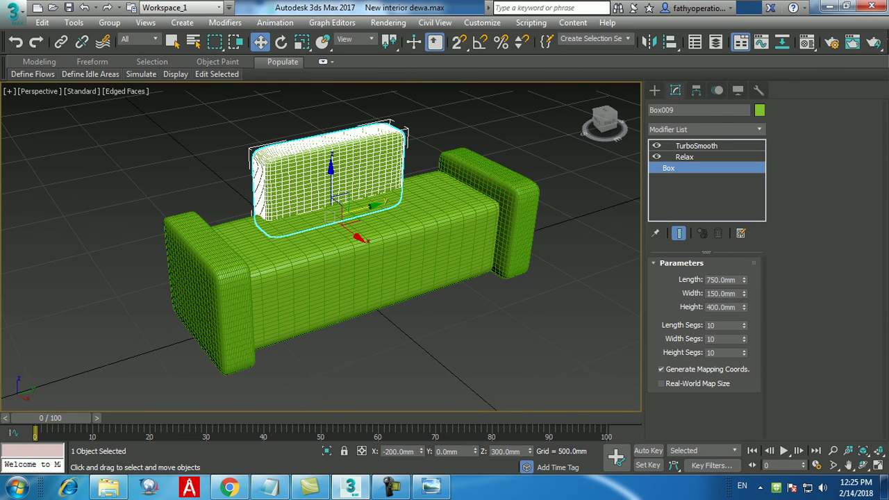
Try sliding the backrest along the seat freehand and placing it at Y 750 mm, undoing each move.
drag(377, 207, 325, 221)
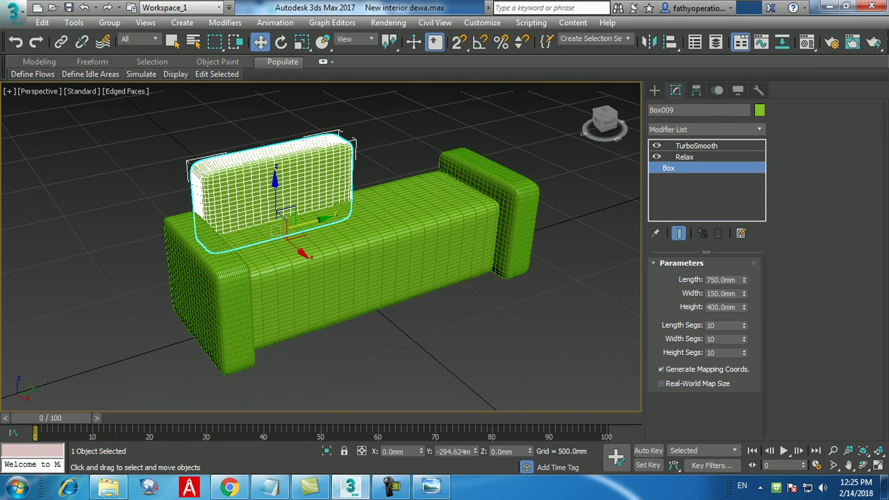
key(ctrl+z)
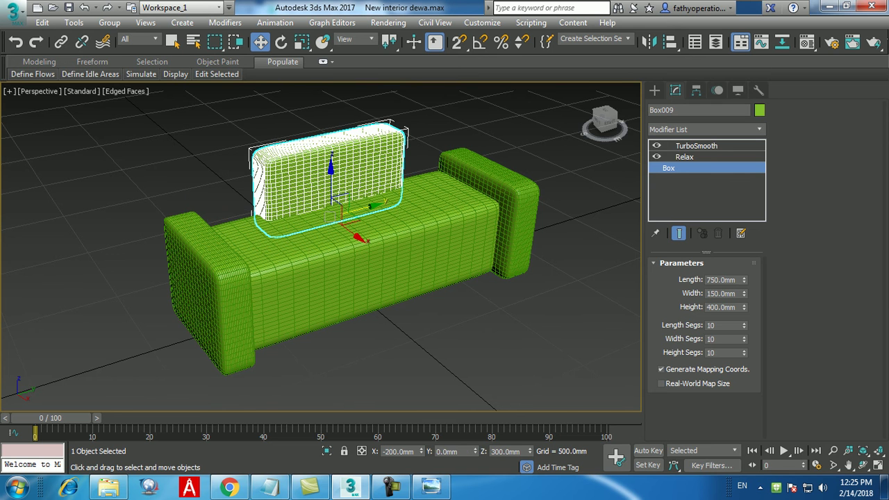
alt+middle_drag(267, 300, 333, 310)
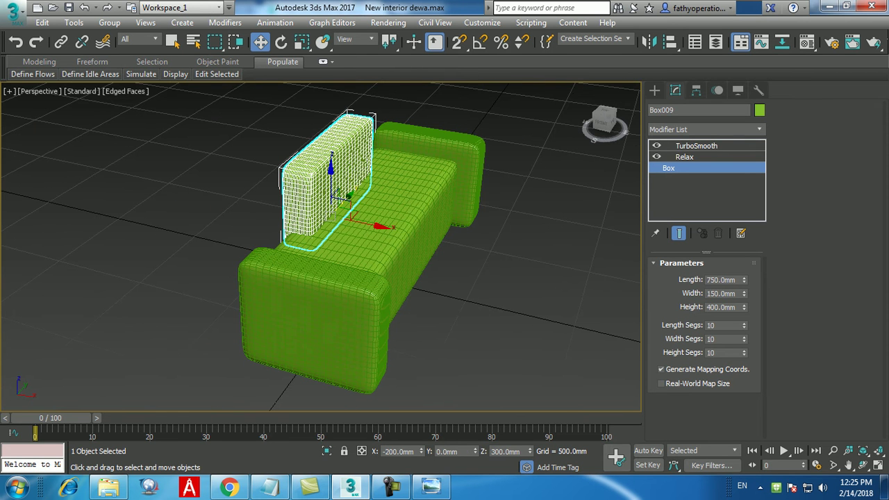
drag(461, 451, 438, 452)
text(750)
key(Return)
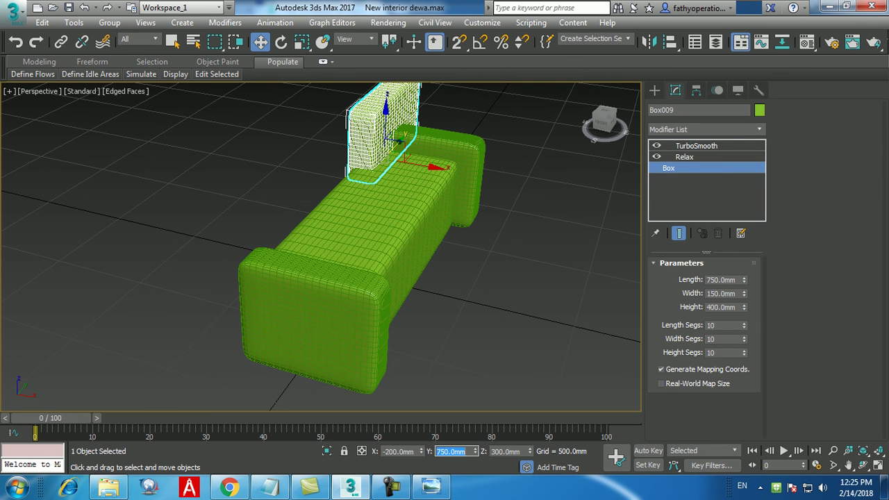
key(ctrl+z)
Slide the backrest half to about Y -305 mm and copy it along the seat to about Y 445 mm.
middle_drag(432, 203, 343, 211)
mouse_move(347, 209)
mouse_down()
mouse_move(276, 217)
mouse_move(435, 195)
mouse_up()
click(446, 299)
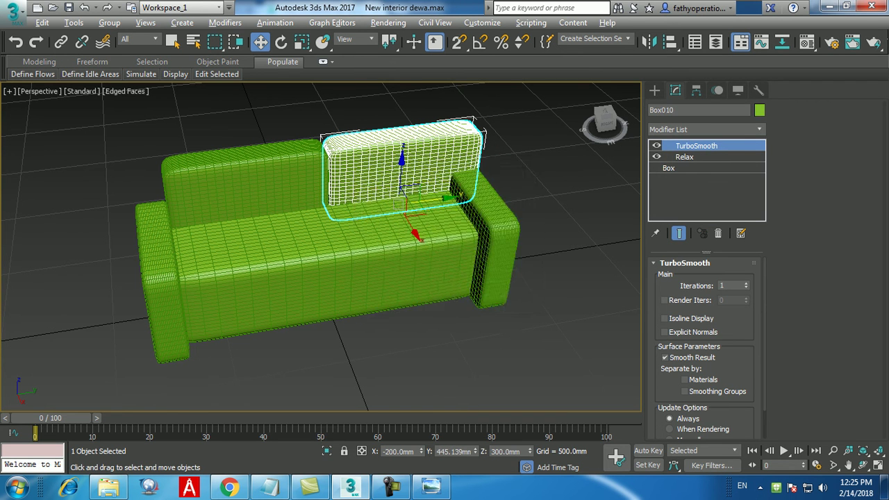
Compare both backrest halves against the sofa handles and delete the copied half.
alt+middle_drag(416, 278, 372, 267)
middle_drag(306, 202, 322, 203)
scroll(303, 191, up, 4)
click(302, 191)
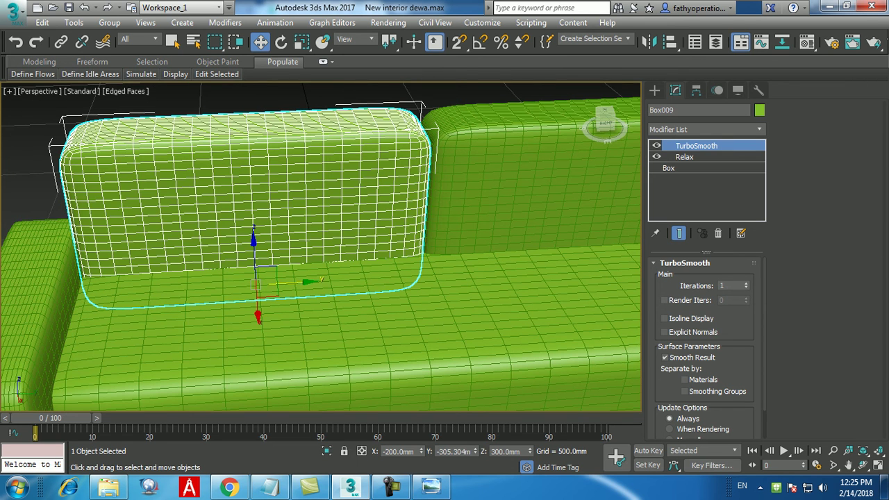
scroll(265, 216, down, 4)
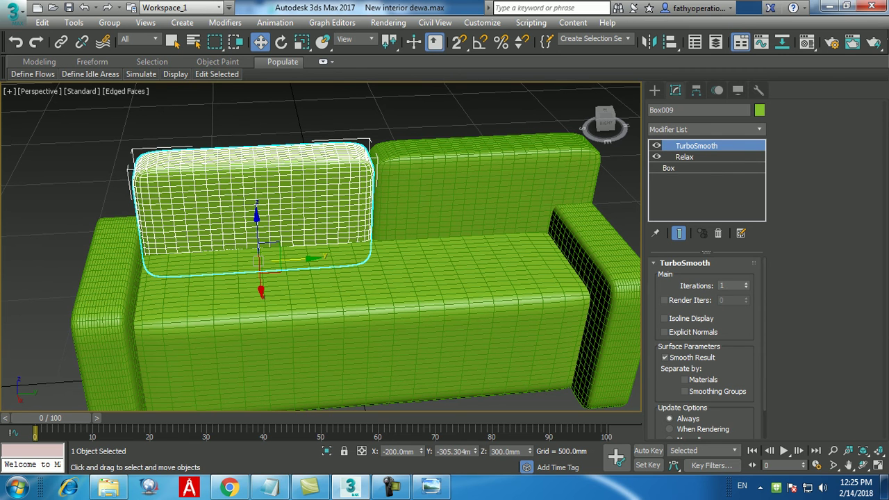
click(485, 189)
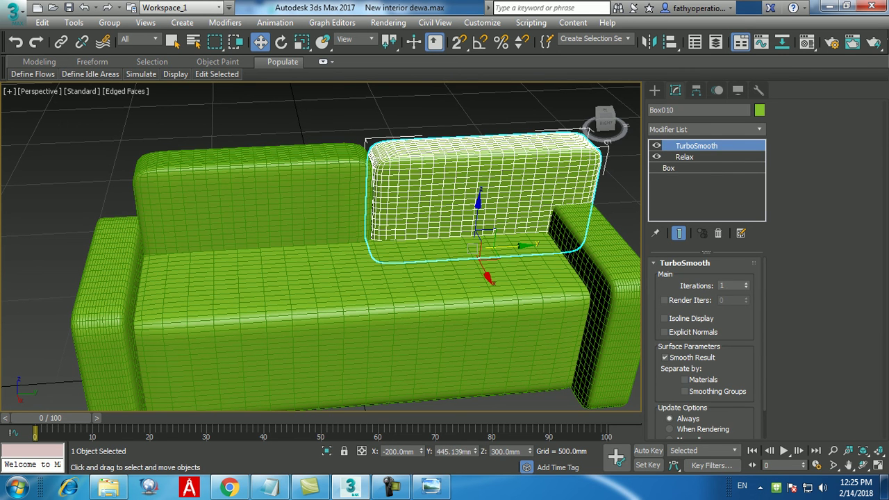
key(Delete)
Slide the remaining backrest half to about Y -338 mm and copy it along the seat to about Y 365 mm.
click(278, 205)
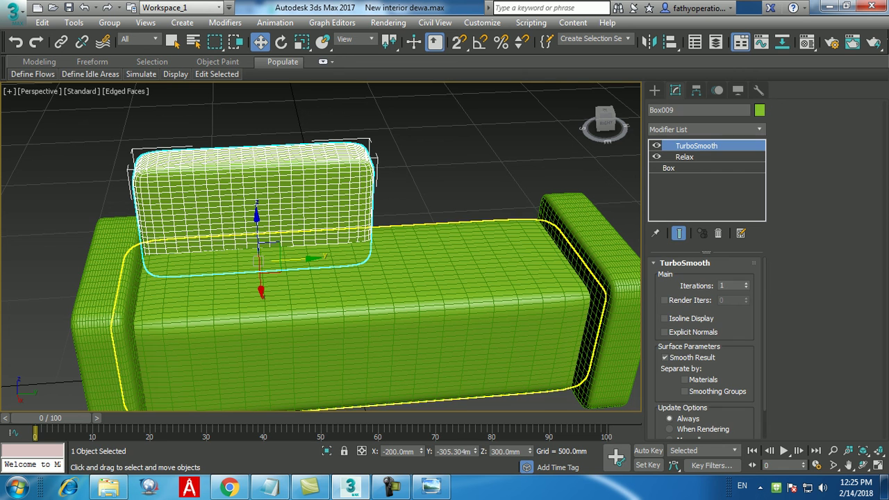
mouse_move(304, 258)
mouse_down()
mouse_move(293, 259)
mouse_move(502, 248)
mouse_up()
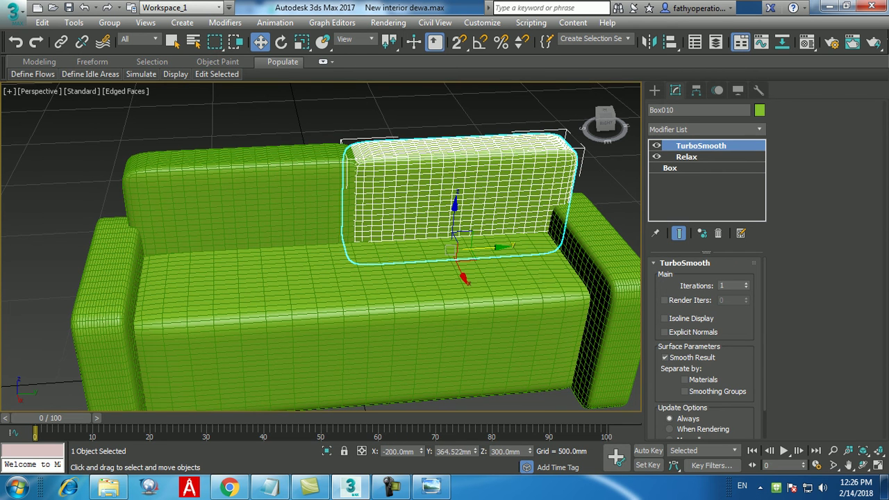
click(446, 299)
Set the original backrest half's Y position to -400 mm.
alt+middle_drag(424, 293, 507, 287)
click(369, 233)
click(464, 186)
click(368, 233)
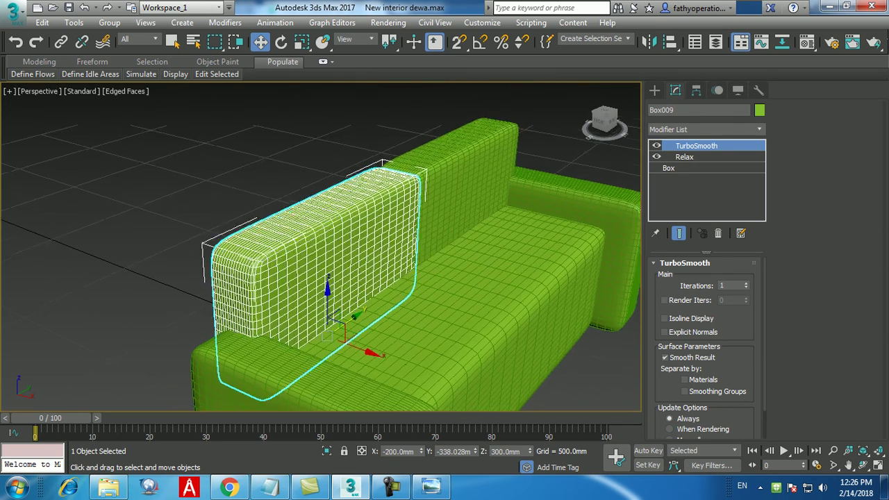
scroll(366, 224, down, 5)
scroll(369, 223, up, 3)
click(419, 268)
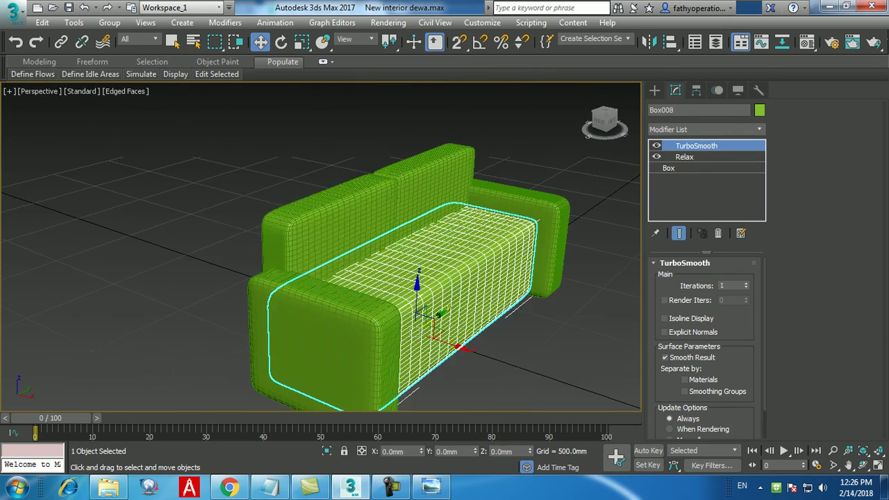
click(347, 229)
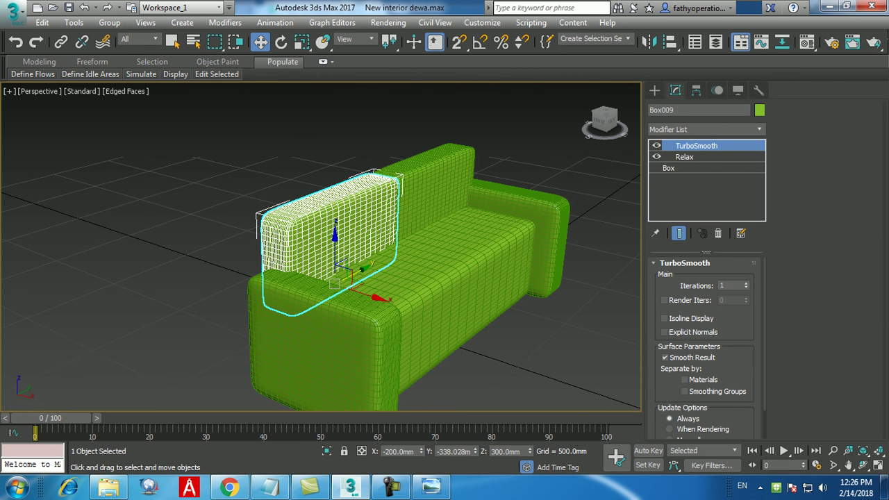
drag(471, 452, 436, 452)
text(-400)
key(Return)
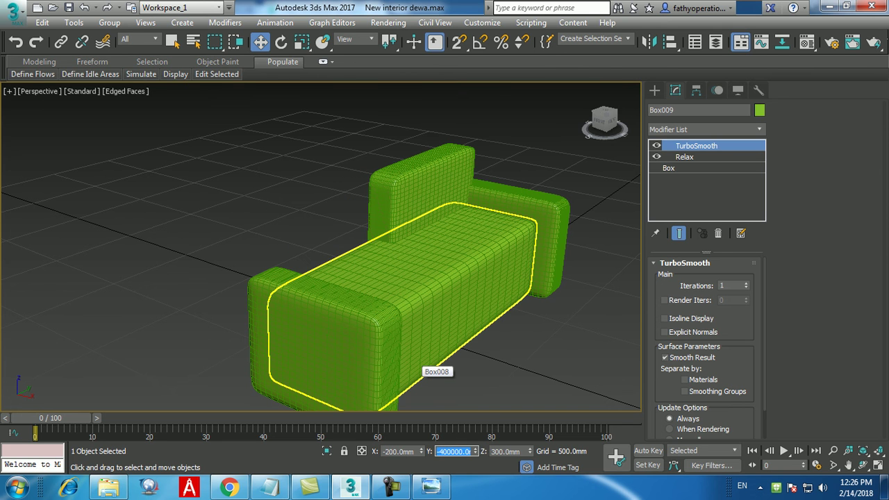
text(-400)
key(Return)
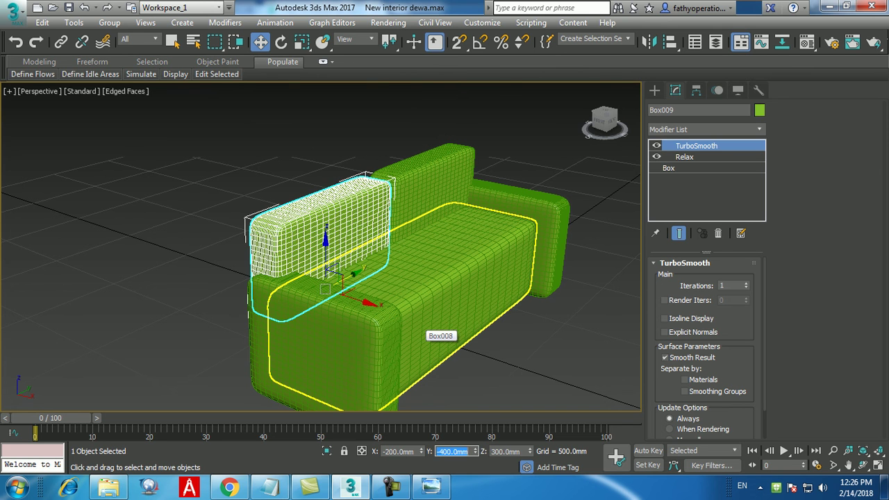
Place the copied backrest half at Y 400 mm, and slide it back toward the original half to about Y 358 mm.
click(429, 197)
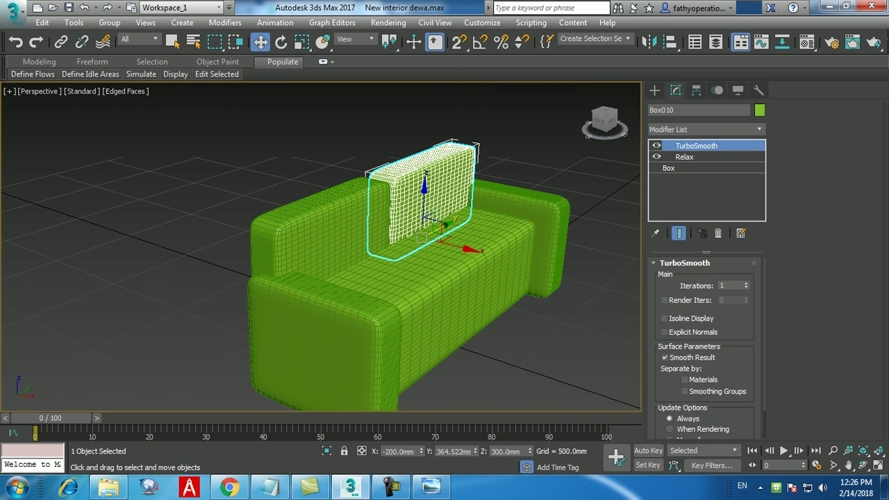
double_click(455, 452)
text(400)
key(Return)
alt+middle_drag(483, 278, 411, 271)
drag(461, 232, 452, 232)
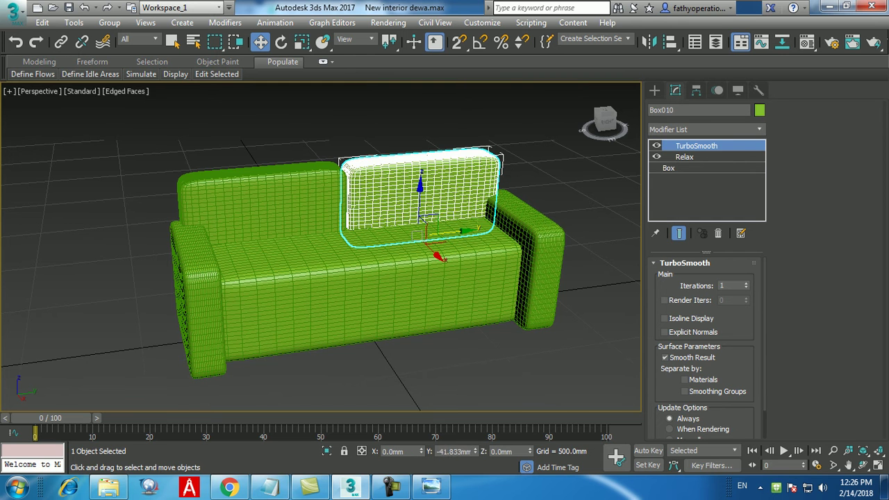
alt+middle_drag(417, 276, 487, 285)
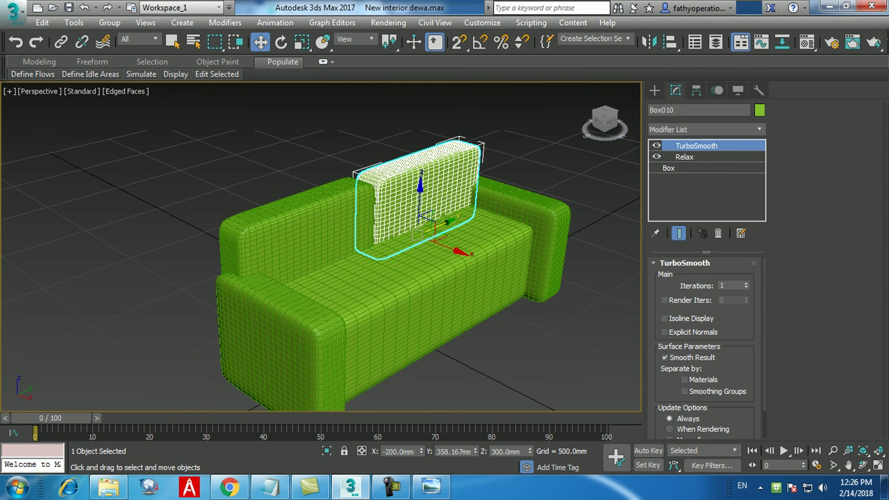
click(481, 351)
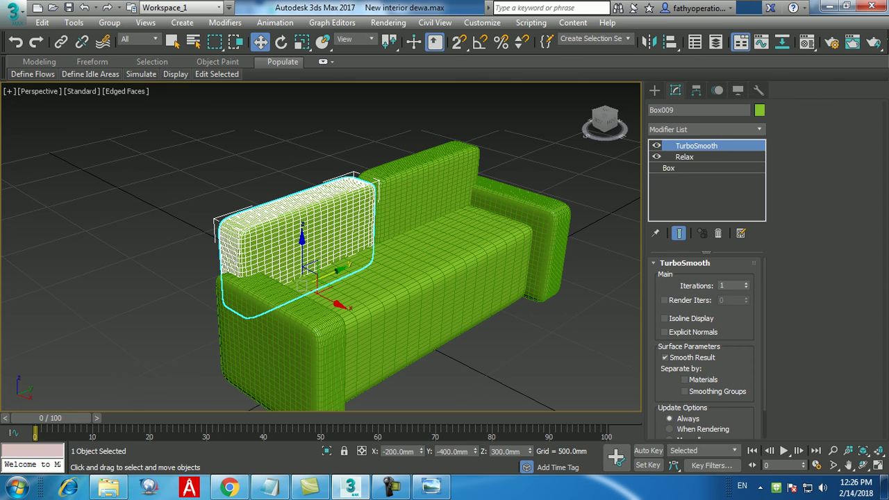
Rotate both backrest halves together by 10 degrees about the Y axis so that they lean backward.
click(669, 168)
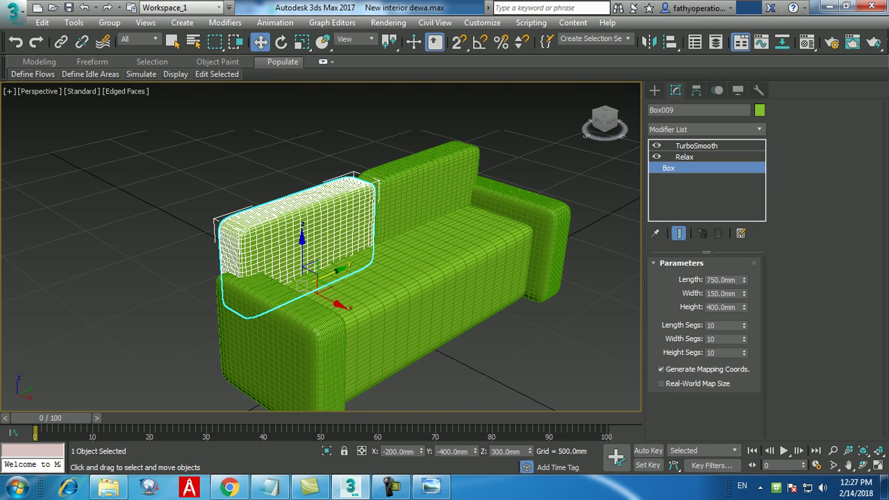
ctrl+click(424, 188)
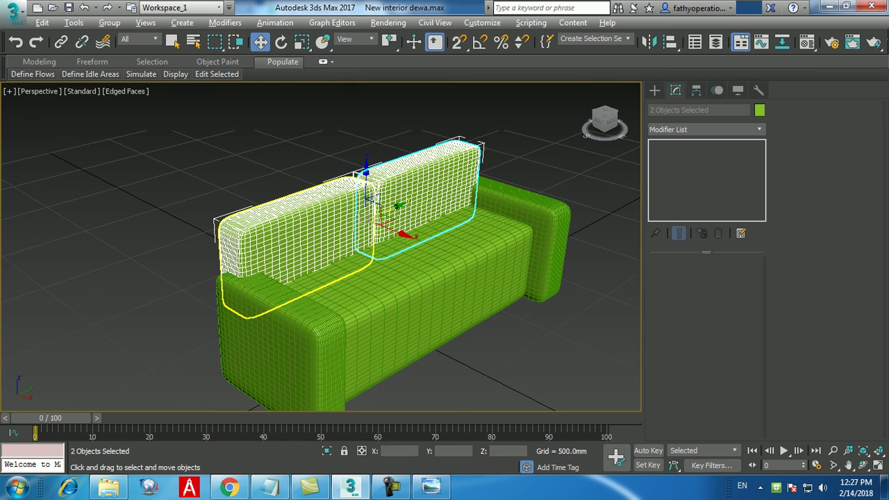
alt+middle_drag(357, 218, 386, 208)
key(e)
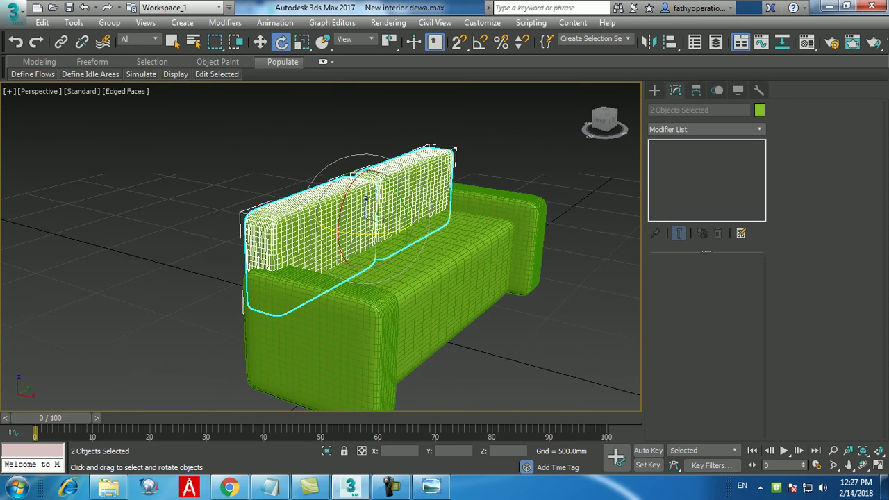
drag(405, 196, 398, 184)
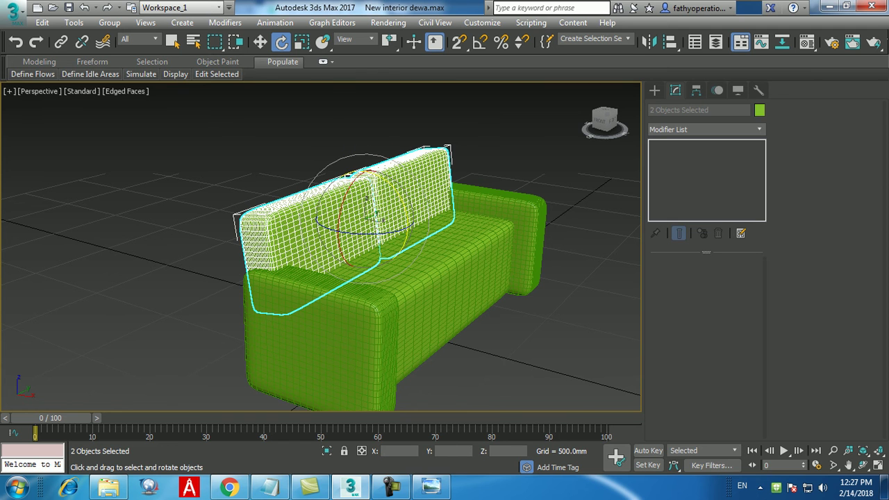
key(ctrl+z)
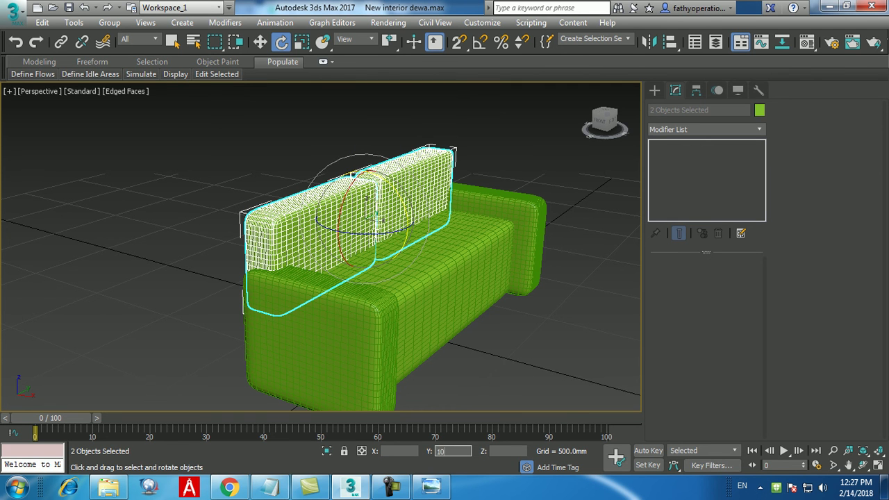
key(ctrl+y)
key(ctrl+z)
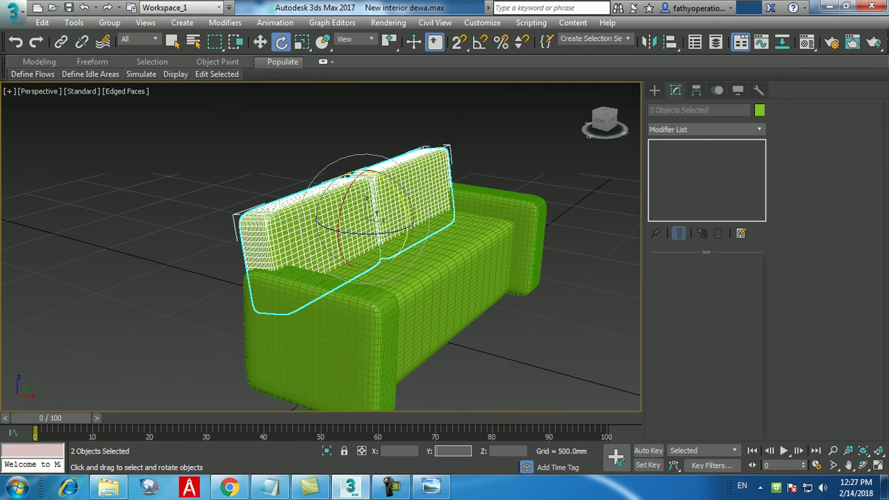
click(490, 358)
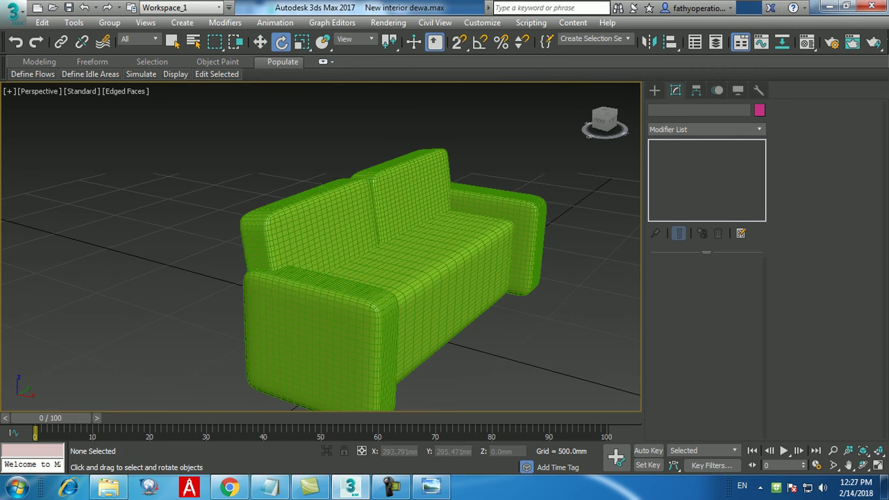
click(323, 226)
key(w)
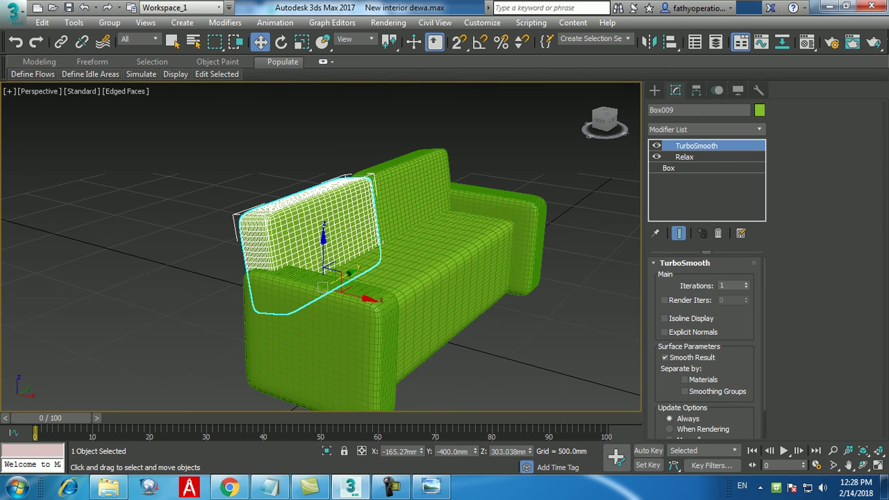
ctrl+click(347, 177)
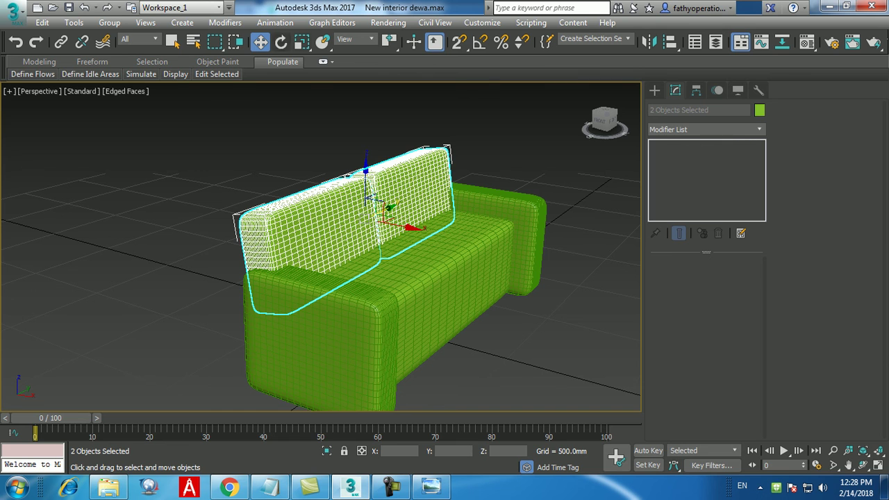
click(280, 42)
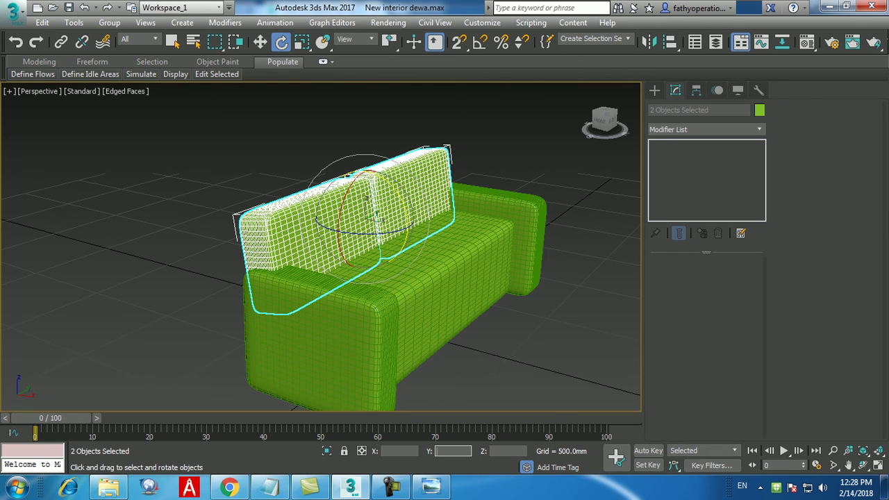
click(464, 369)
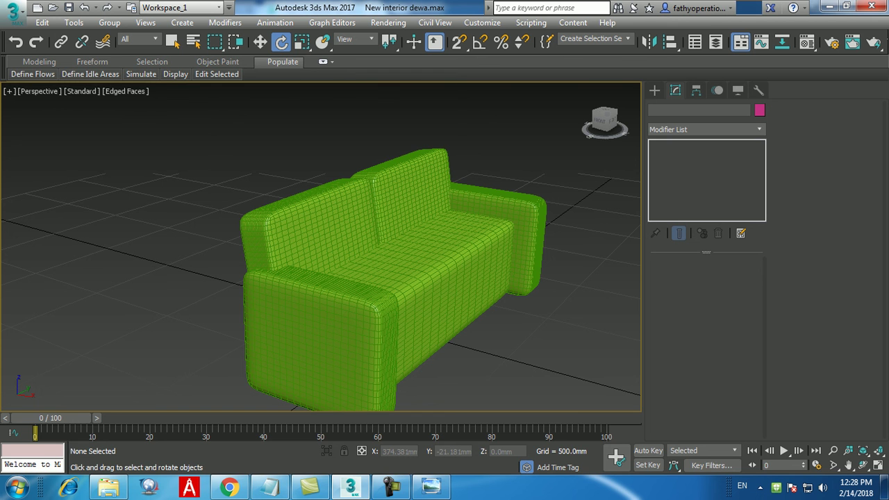
Save the scene with the tilted two-part backrest in place, and clear the selection.
middle_drag(455, 346, 452, 296)
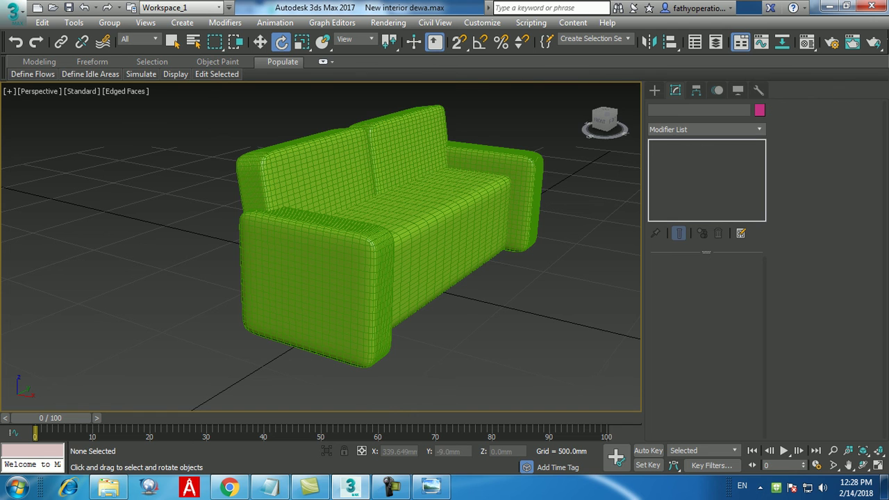
click(402, 154)
click(259, 41)
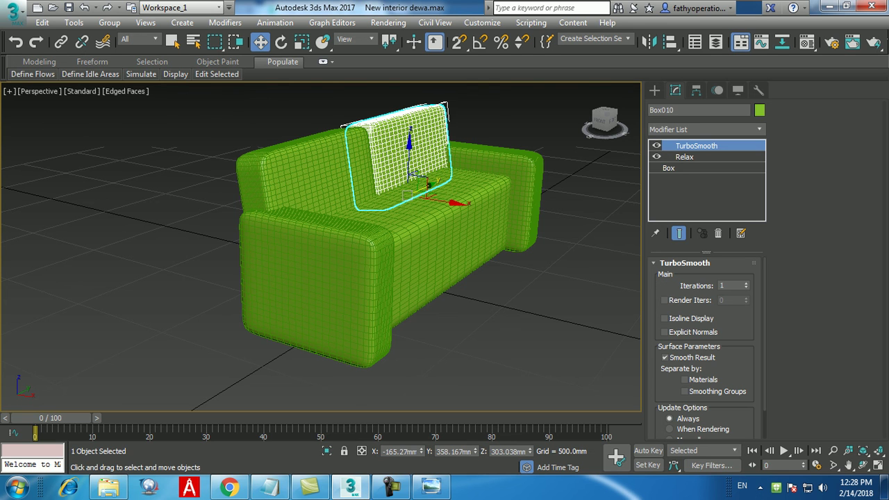
key(ctrl+s)
key(ctrl+d)
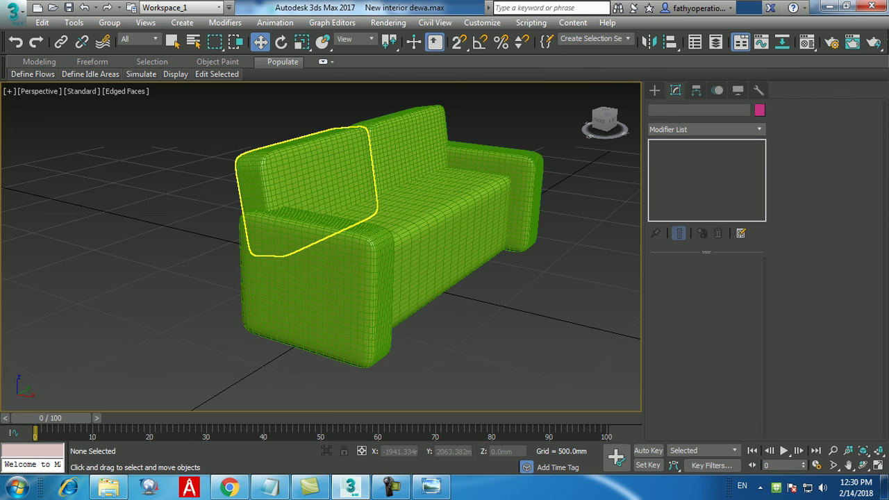
click(358, 177)
ctrl+click(379, 189)
click(281, 42)
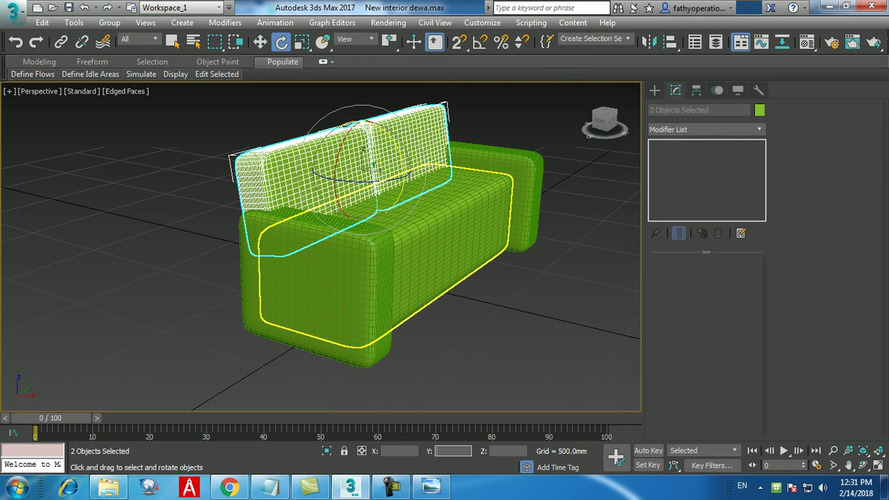
click(260, 42)
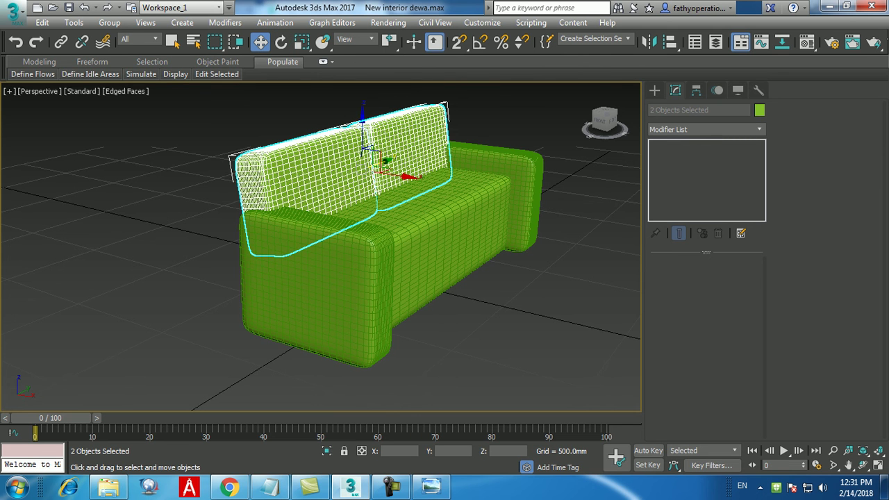
click(480, 326)
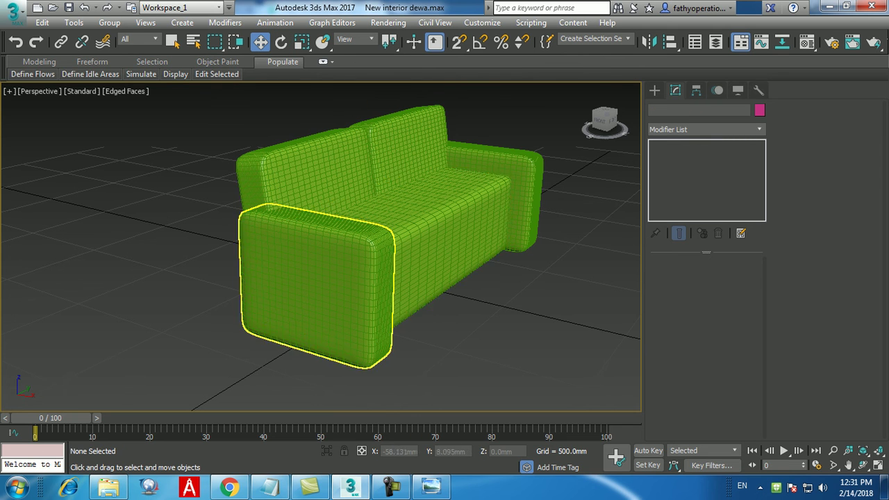
click(305, 180)
ctrl+click(410, 139)
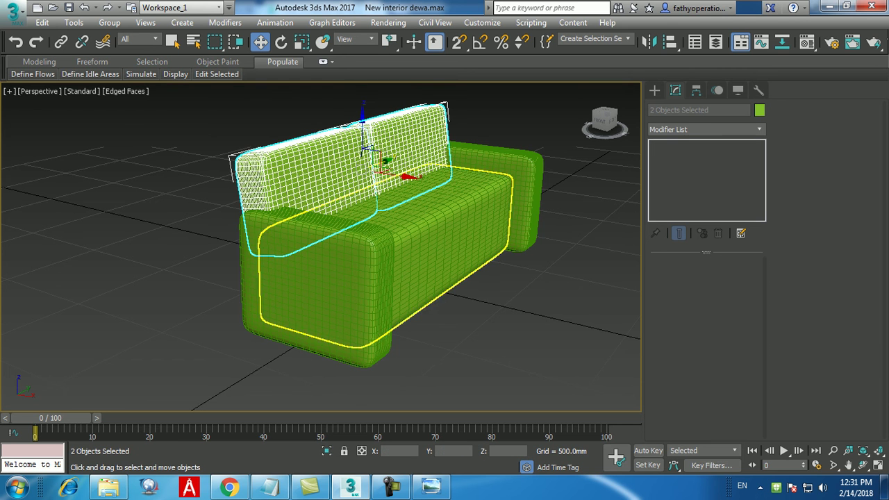
ctrl+click(431, 209)
ctrl+click(319, 291)
ctrl+click(524, 202)
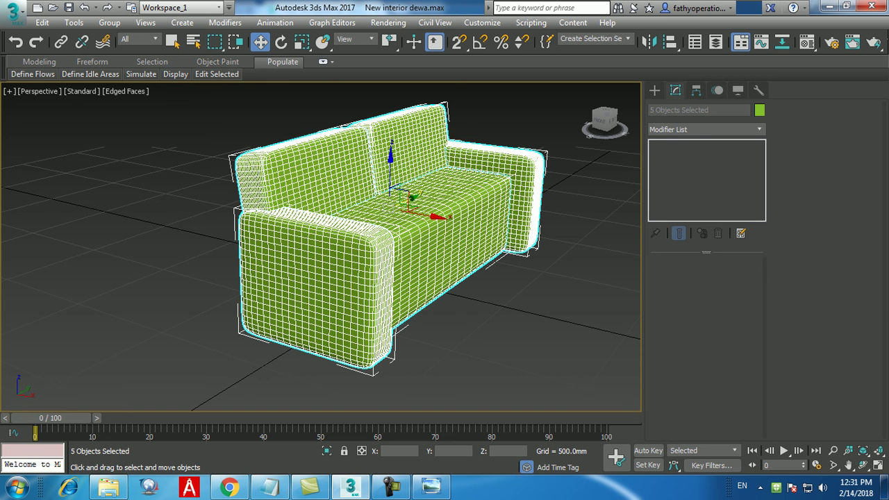
click(479, 320)
Group both backrest halves, the seat and the two handles under the name "sofa".
click(320, 170)
ctrl+click(410, 143)
ctrl+click(441, 208)
ctrl+click(330, 267)
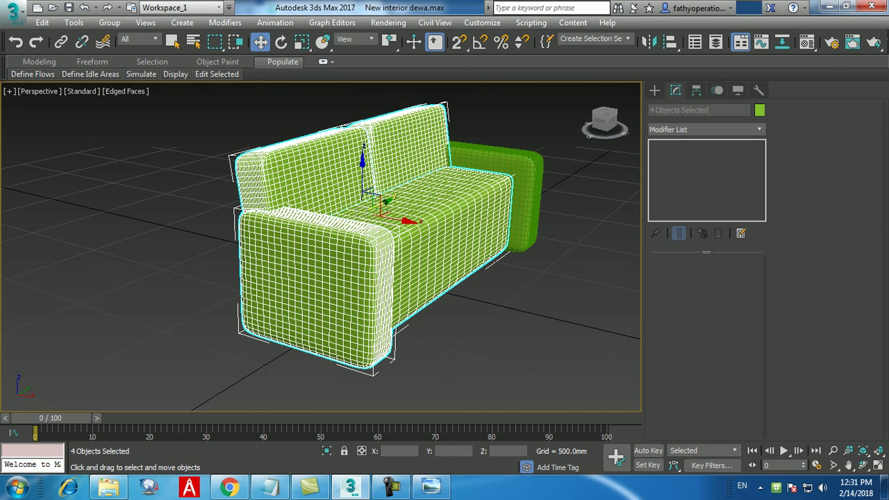
ctrl+click(526, 201)
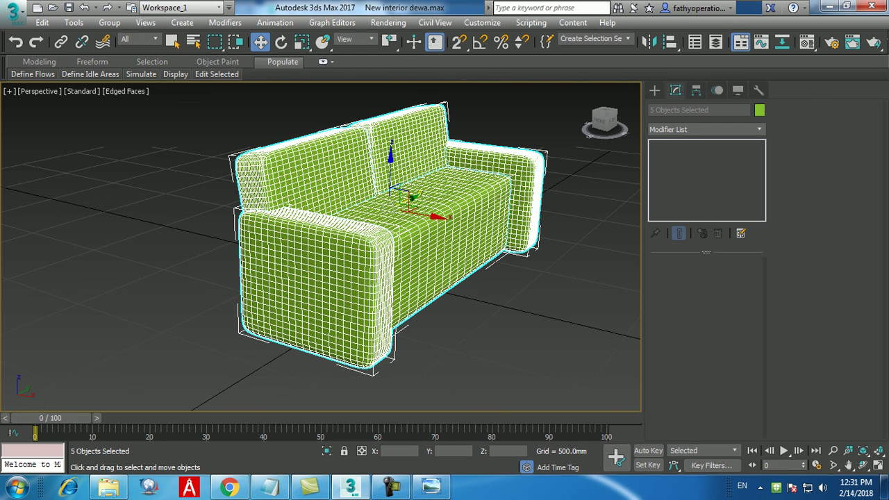
click(109, 22)
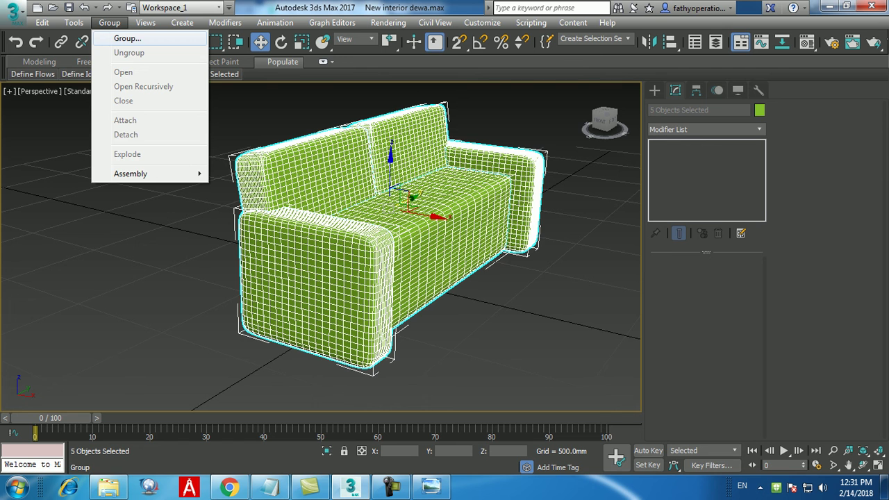
click(128, 38)
text(sofa)
key(Return)
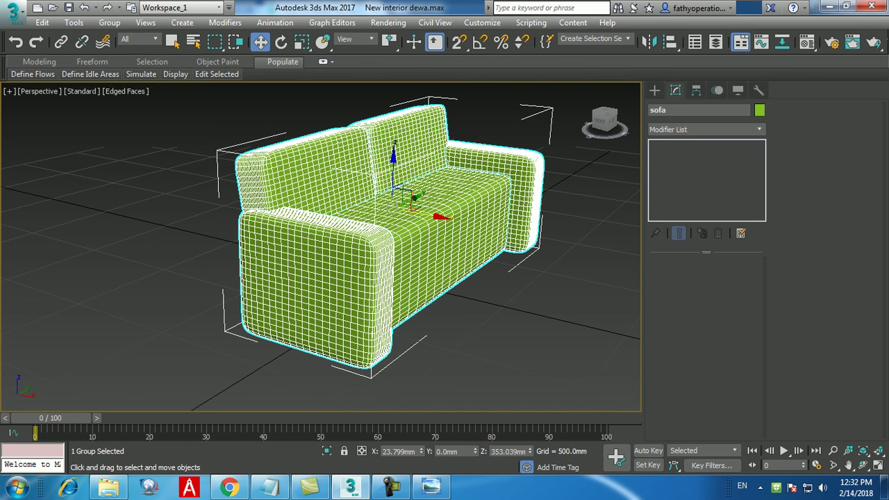
click(110, 22)
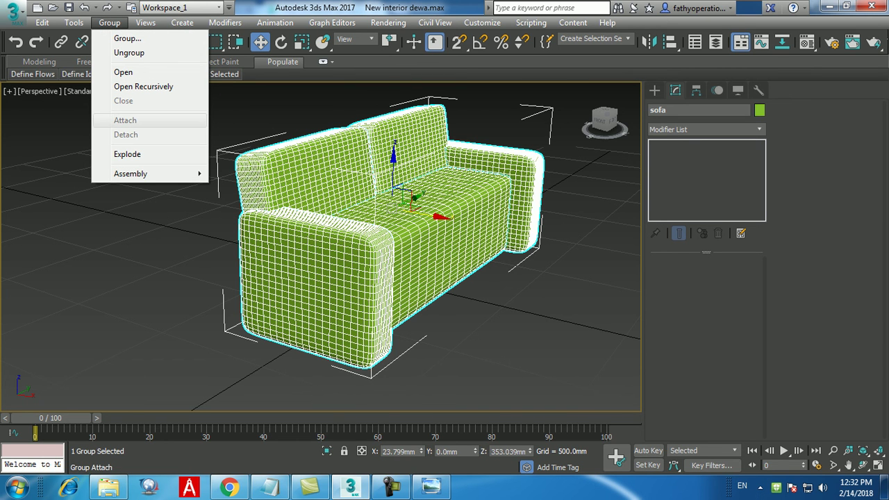
click(224, 153)
alt+middle_drag(364, 246, 336, 265)
click(339, 264)
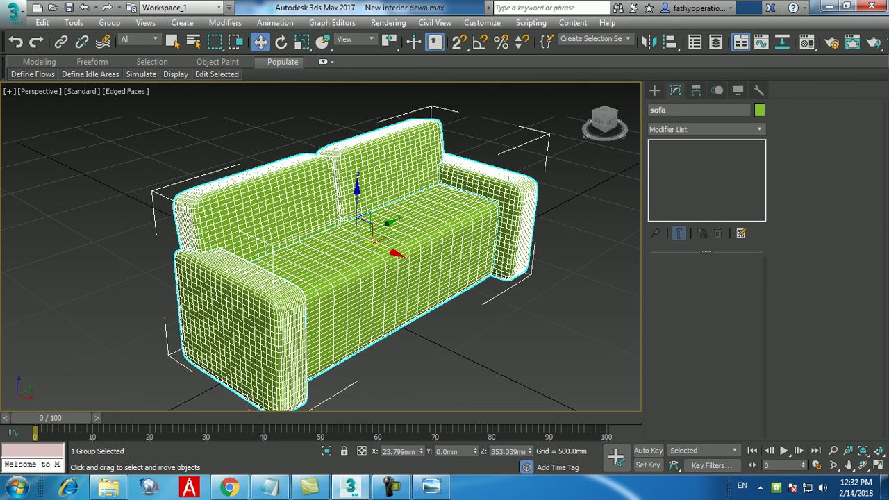
click(109, 22)
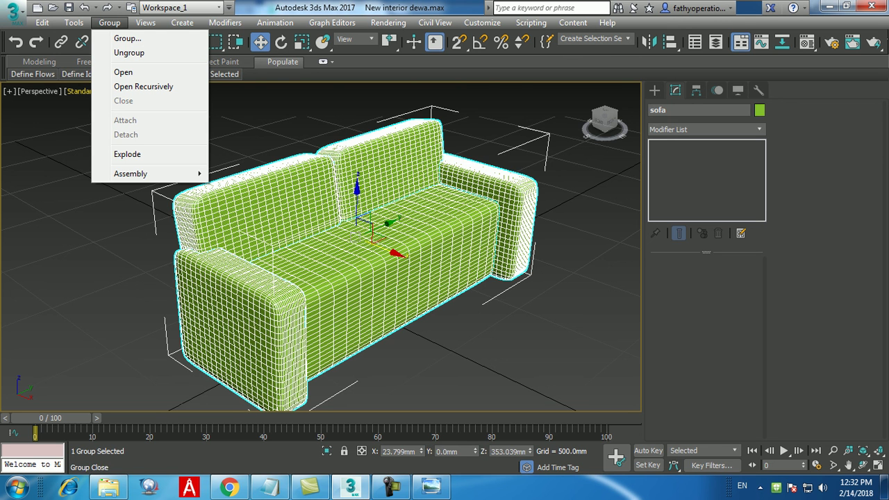
click(445, 347)
alt+middle_drag(431, 320, 482, 278)
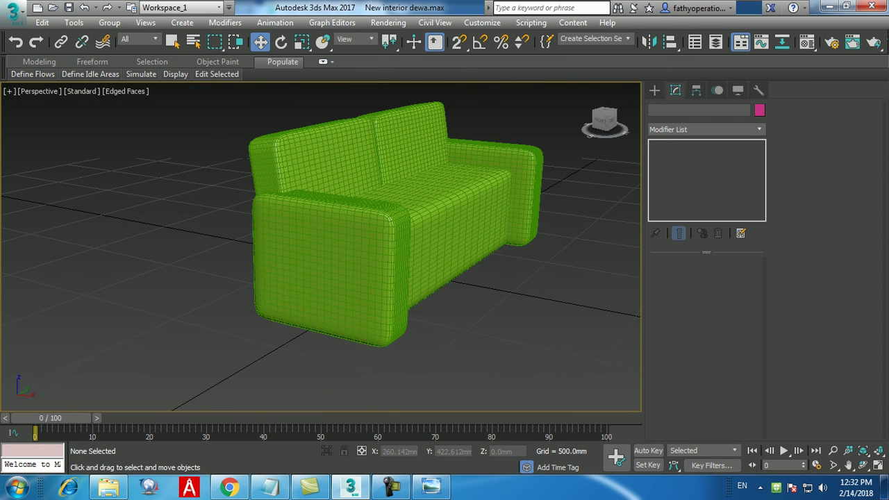
middle_drag(424, 264, 399, 281)
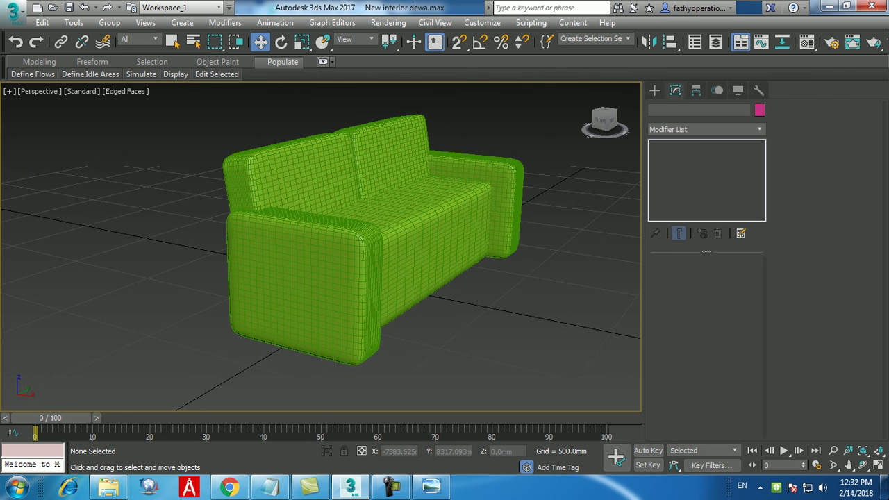
middle_drag(389, 243, 377, 232)
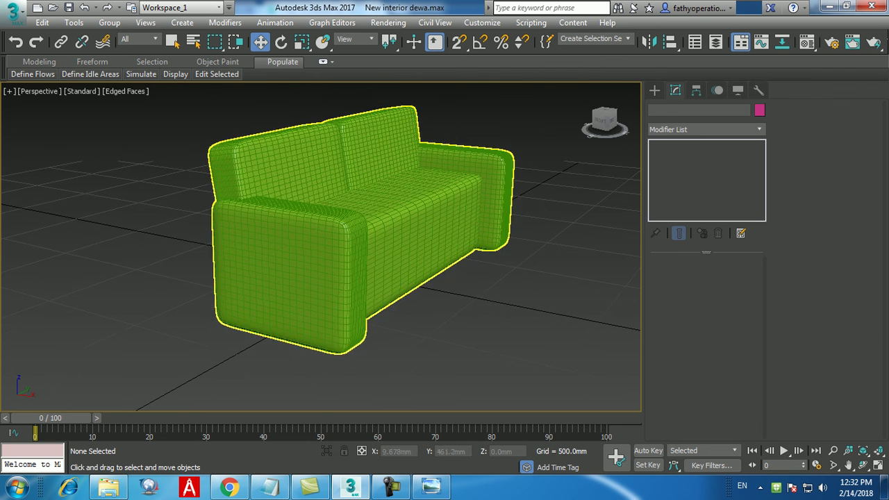
Select the sofa group and unhide all the hidden objects of the room.
click(377, 232)
right_click(475, 251)
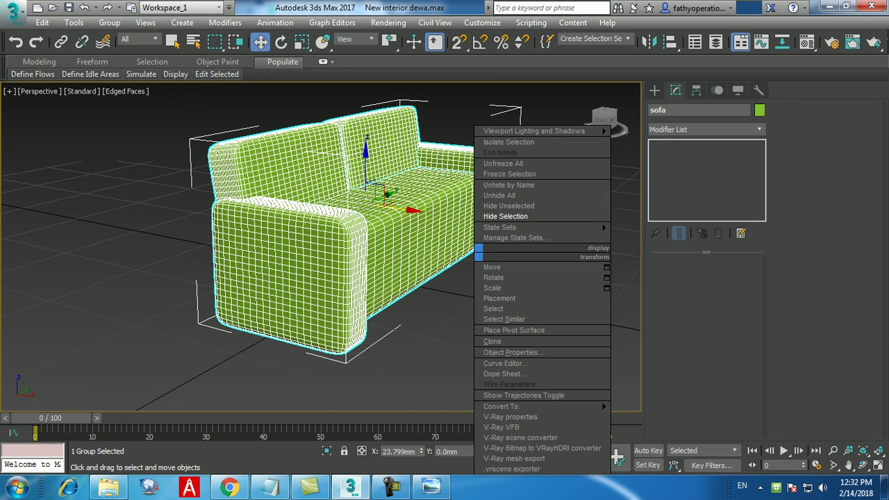
click(505, 195)
In the top view, try the sofa group at Y 4000 mm and set its Y position to 4500 mm.
key(alt+w)
middle_click(275, 209)
key(alt+w)
middle_drag(275, 209, 238, 274)
scroll(236, 242, down, 9)
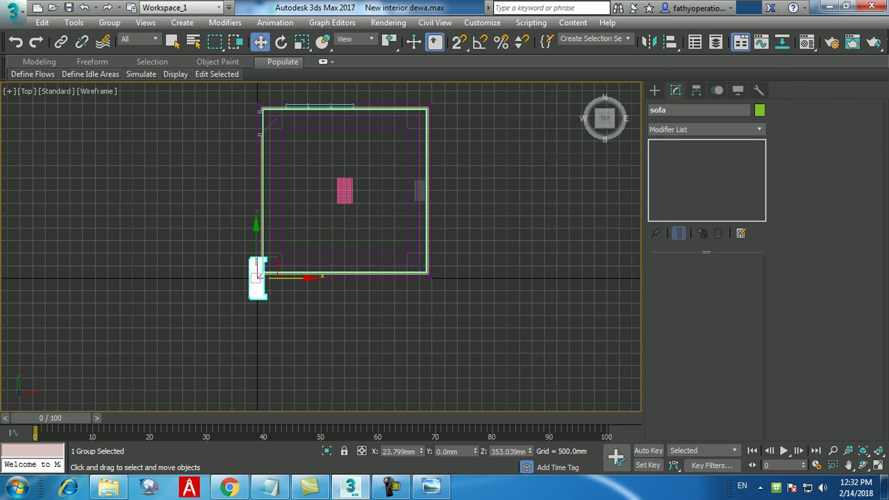
double_click(446, 452)
text(4000)
key(Return)
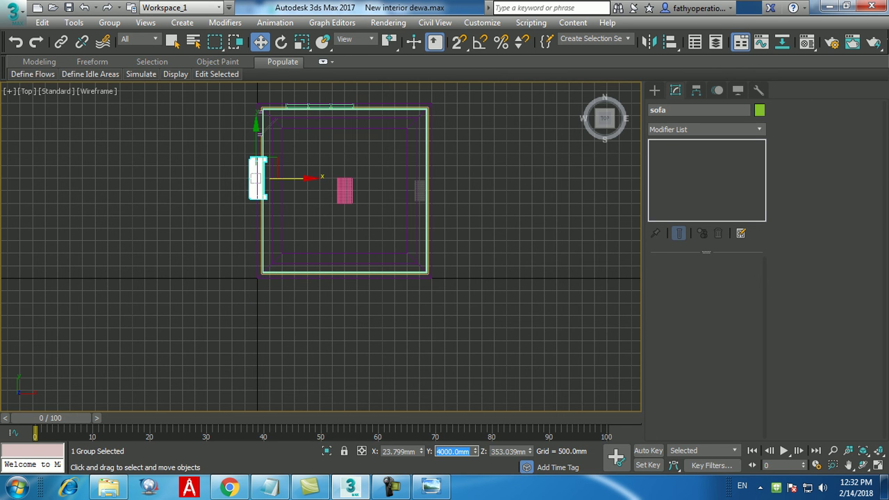
text(4500)
key(Return)
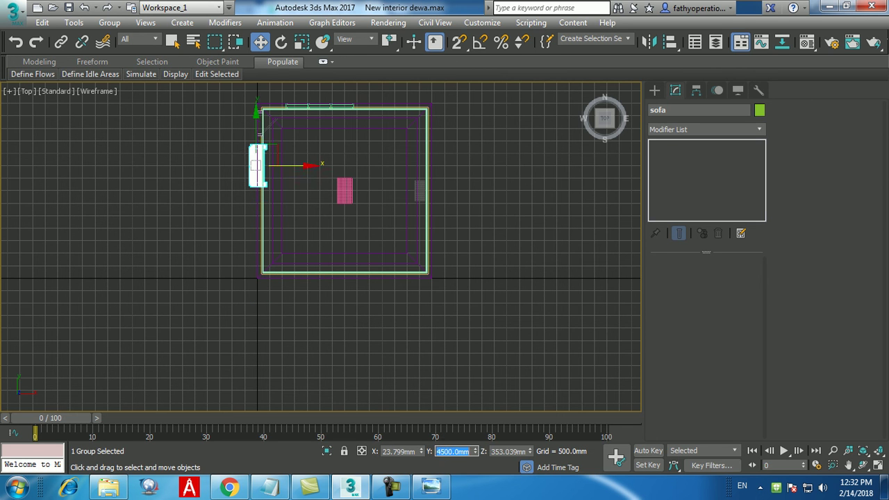
Try the sofa group at X positions of 500 mm and 1000 mm.
scroll(289, 171, up, 2)
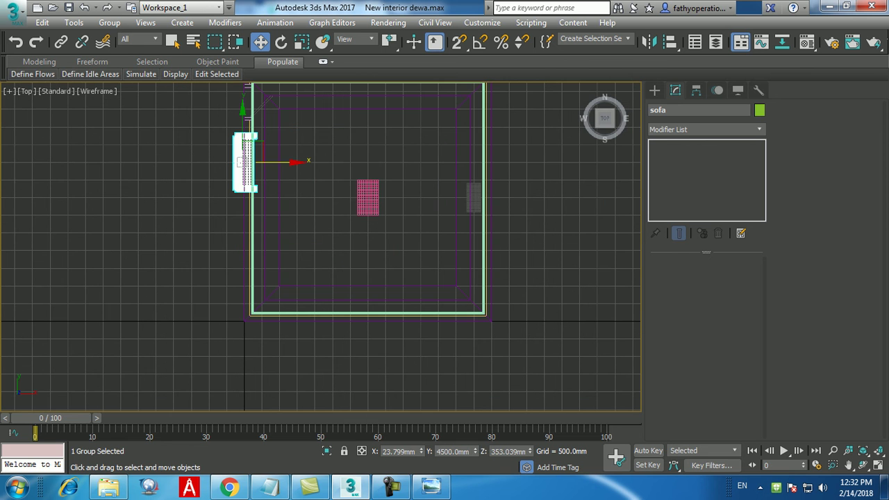
drag(417, 452, 330, 452)
text(500)
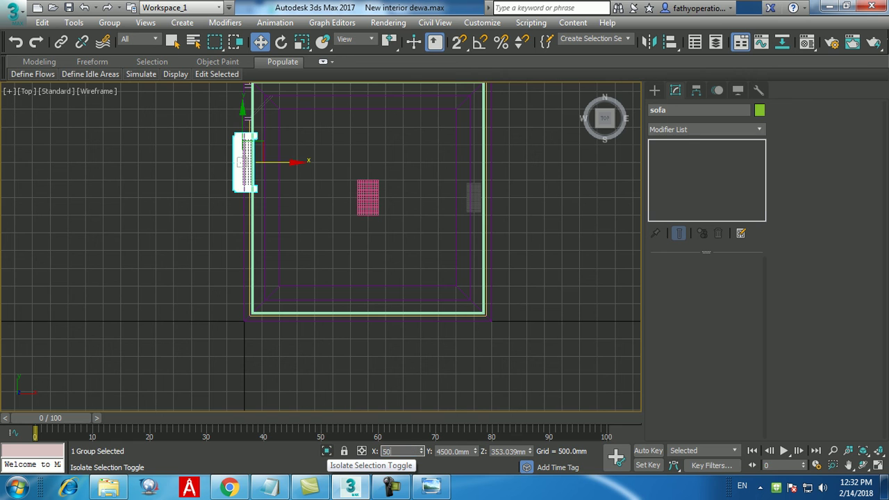
key(Return)
text(1000)
key(Return)
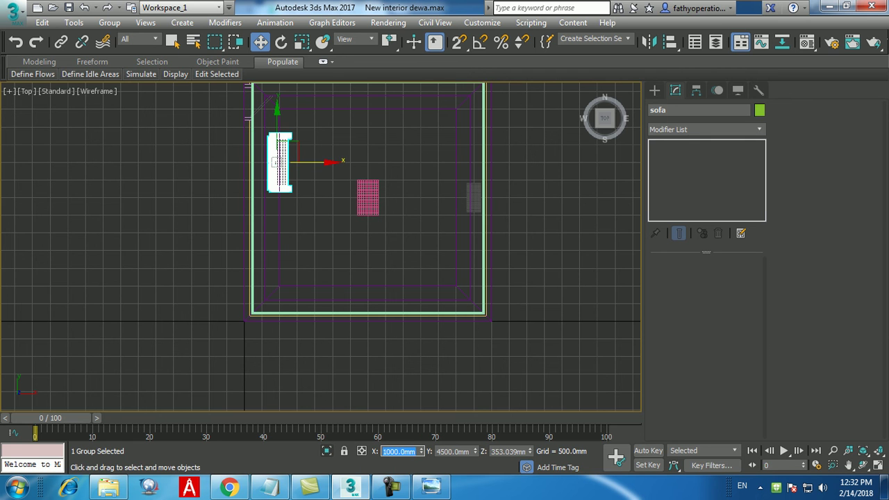
Try the sofa group at X 600 mm and set its X position to 800 mm, near the wall.
key(alt+w)
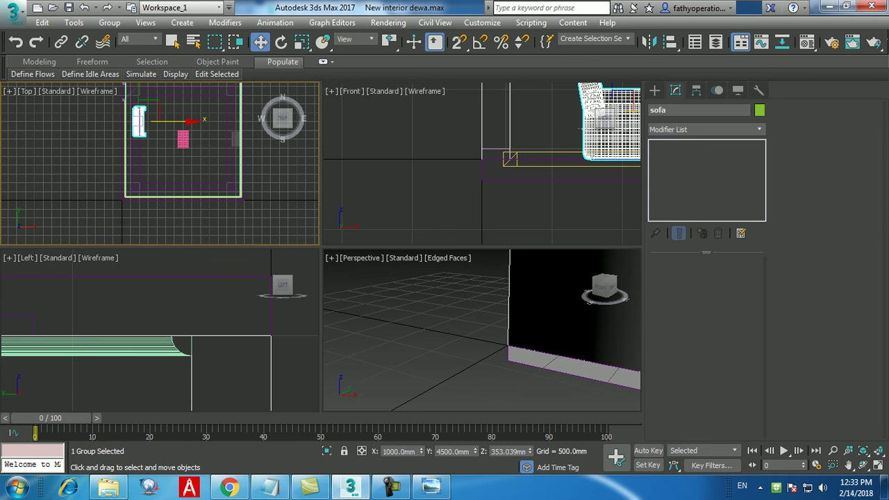
alt+middle_drag(480, 334, 543, 330)
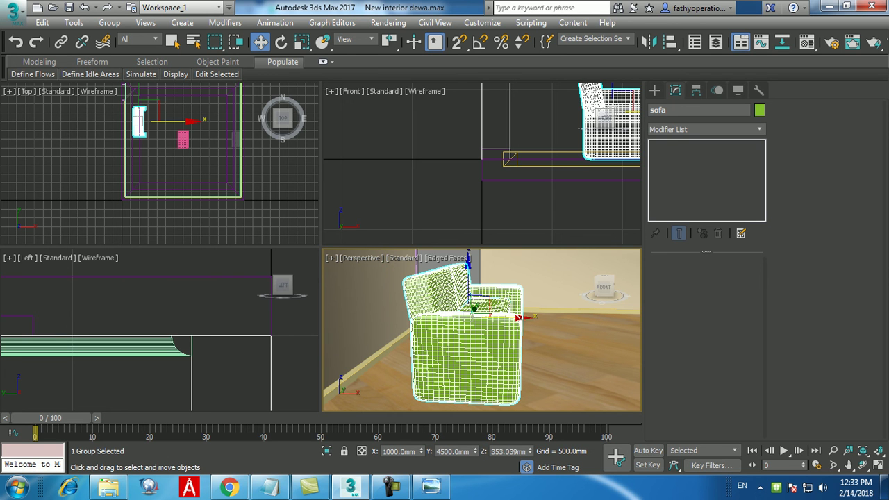
double_click(400, 451)
text(600)
key(Return)
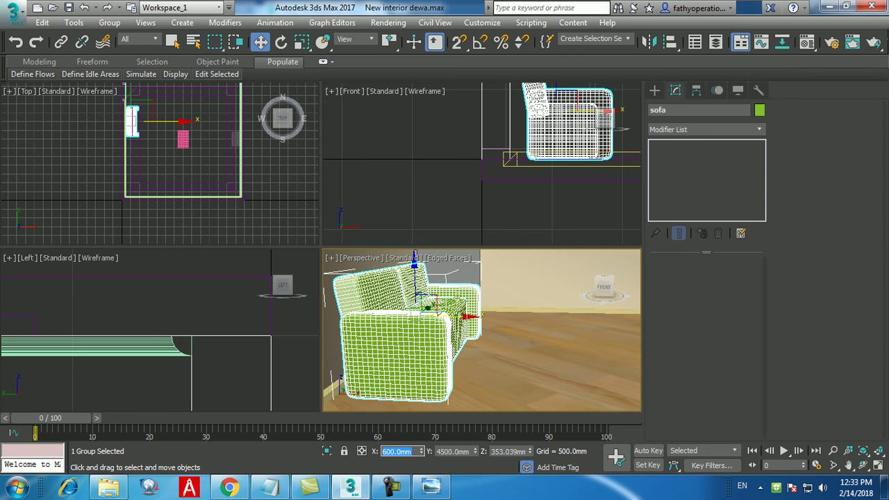
text(800)
key(Return)
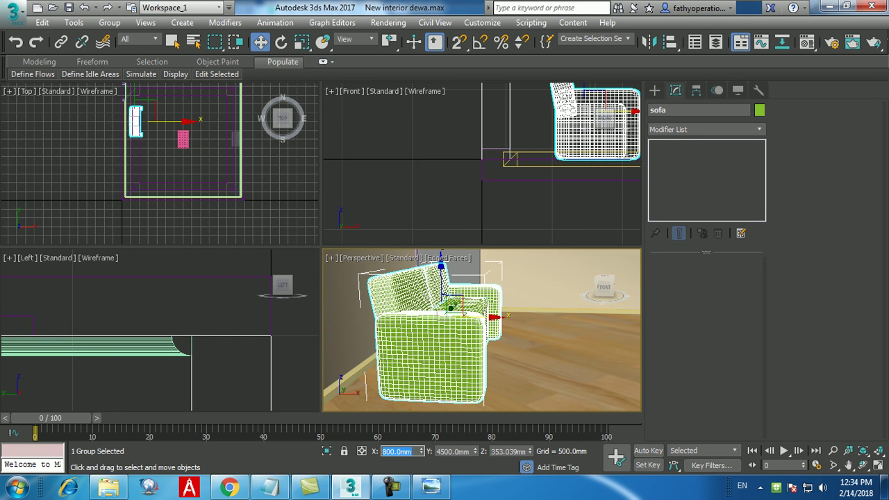
Inspect the sofa's placement in perspective and from above, and compare the room layout with the reference image.
mouse_move(451, 334)
alt+middle_down()
mouse_move(441, 306)
mouse_move(424, 350)
mouse_move(450, 347)
alt+middle_up()
scroll(493, 361, down, 1)
scroll(577, 326, up, 1)
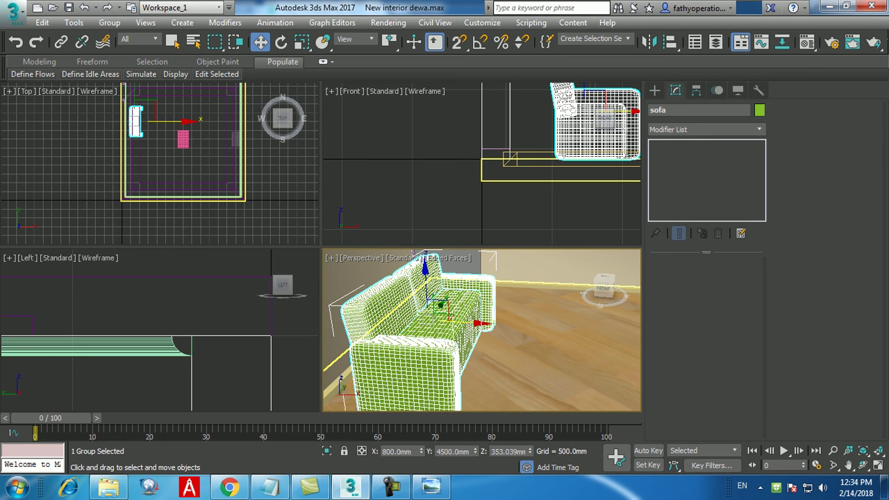
click(156, 168)
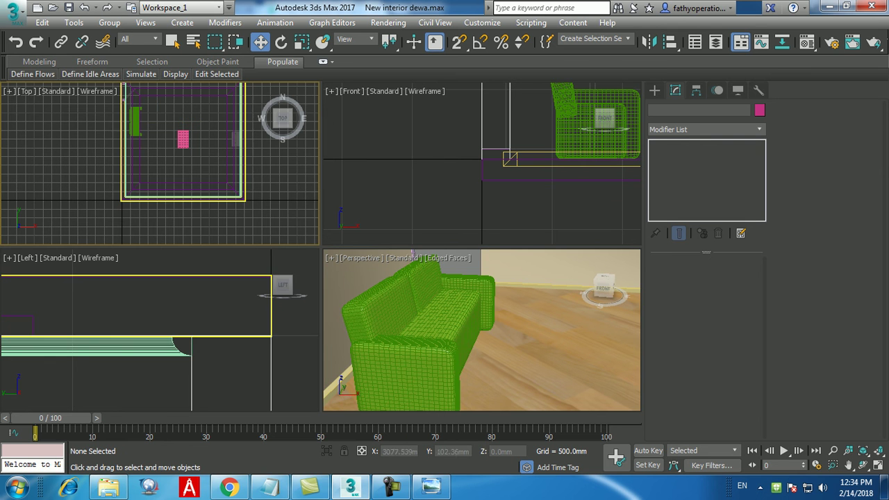
key(alt+w)
scroll(181, 341, down, 3)
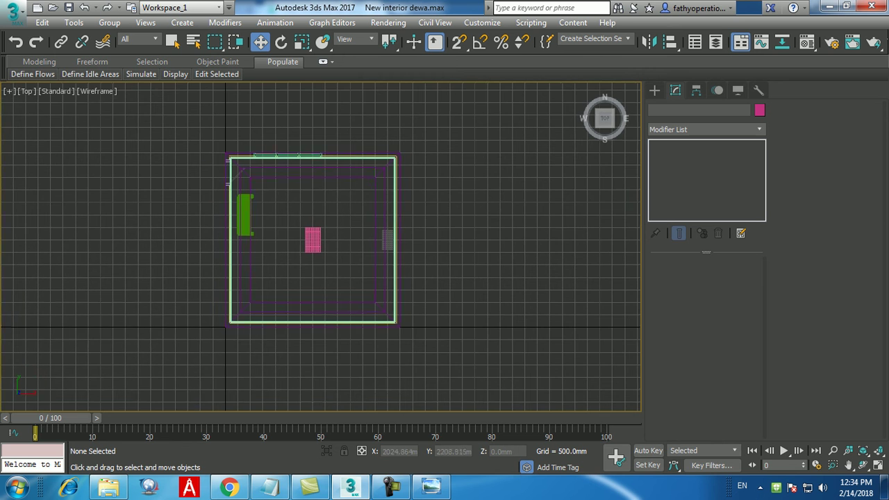
scroll(264, 229, up, 3)
middle_drag(265, 229, 258, 152)
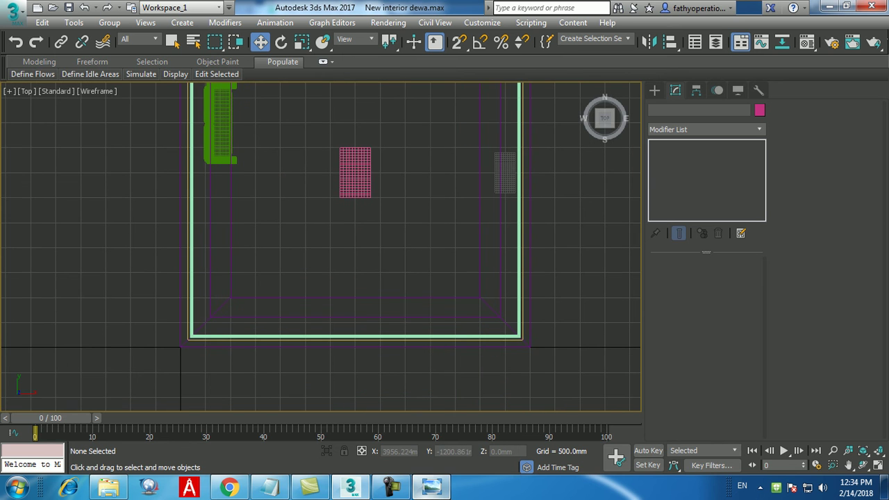
click(431, 487)
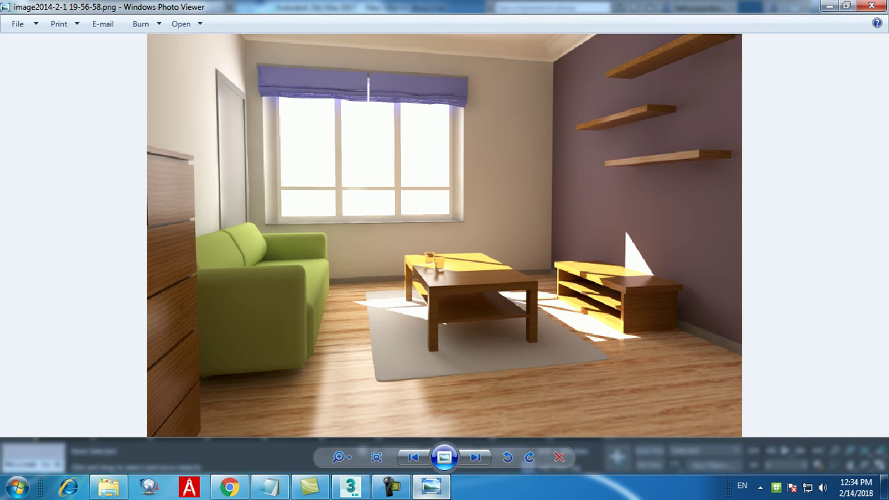
click(431, 487)
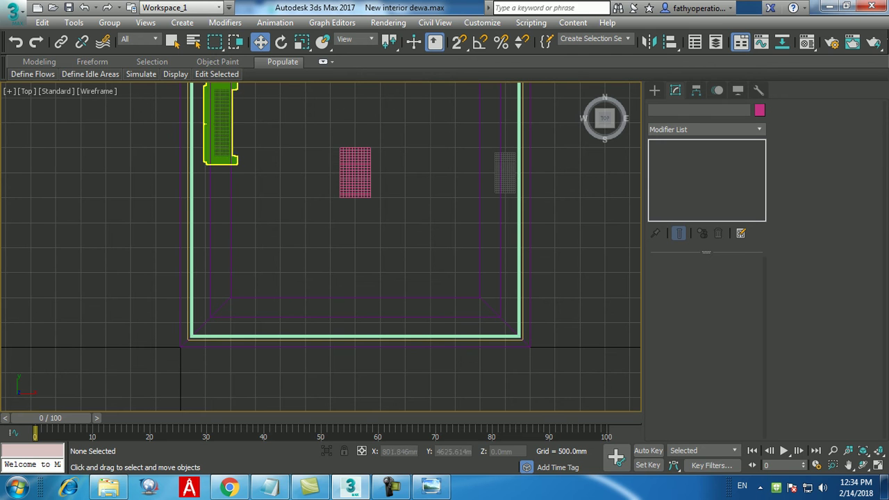
Select the sofa group in the top view and set its Y position to 3500 mm.
click(221, 126)
drag(471, 452, 440, 452)
key(BackSpace)
key(BackSpace)
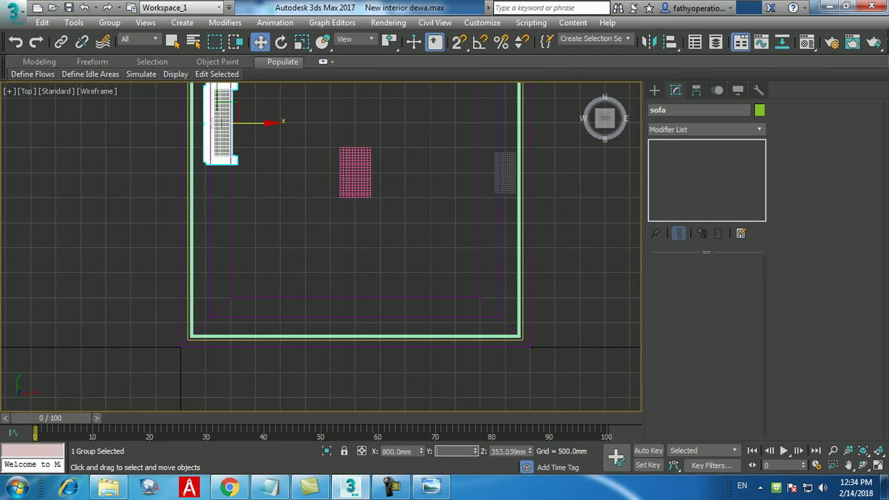
text(3500)
key(Return)
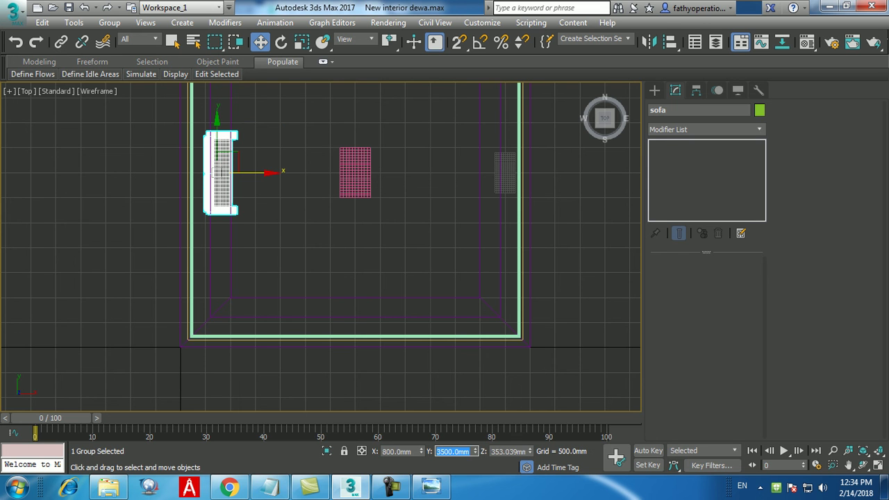
Check the sofa's alignment with the coffee table from above and compare the layout with the reference image.
middle_drag(361, 229, 354, 298)
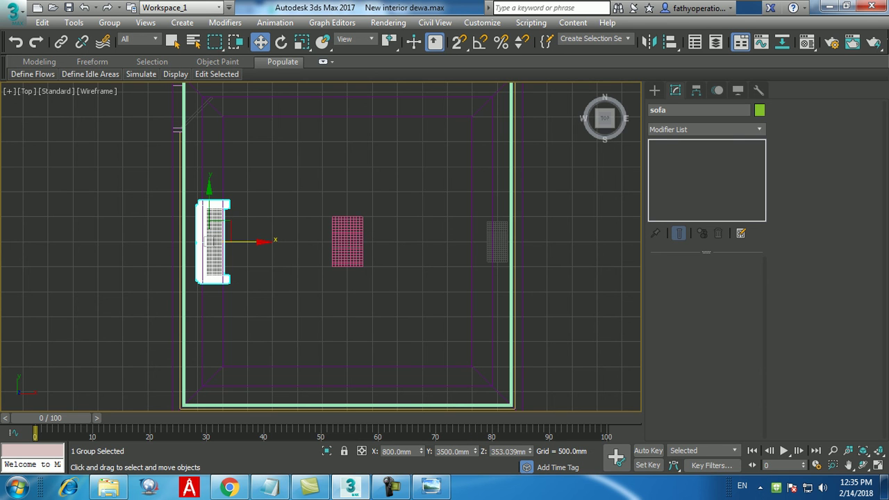
click(348, 242)
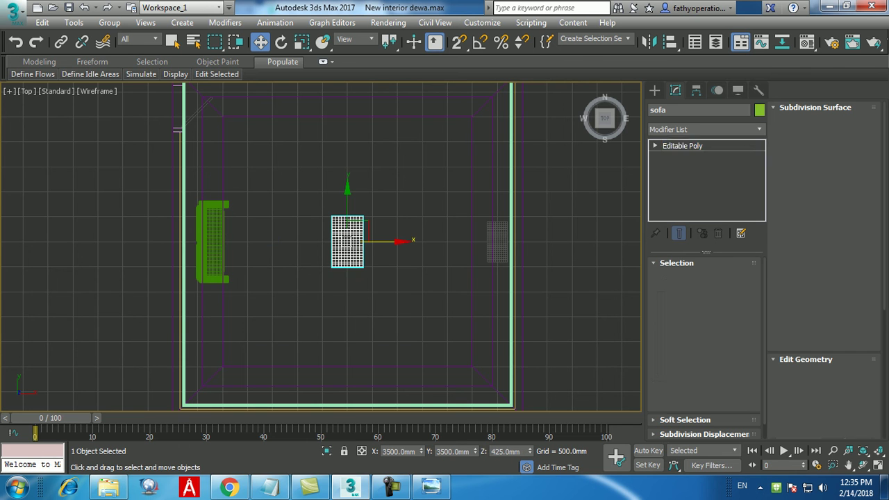
click(212, 242)
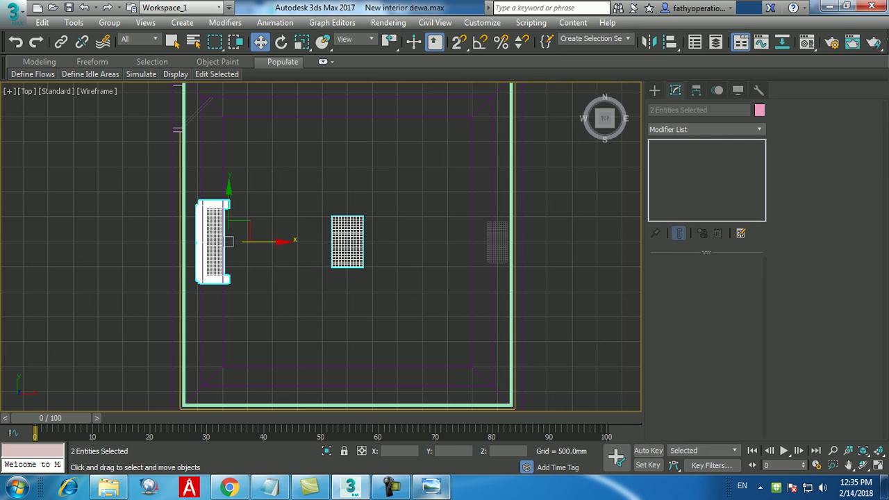
click(430, 487)
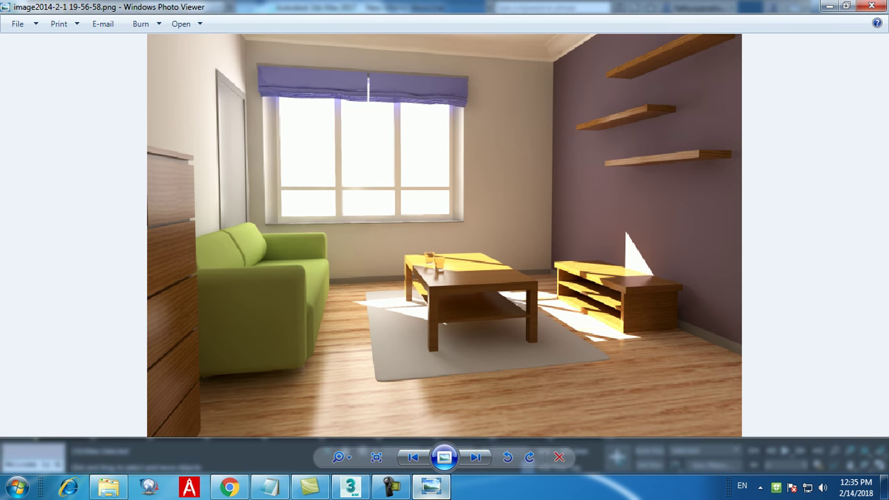
click(431, 486)
click(392, 310)
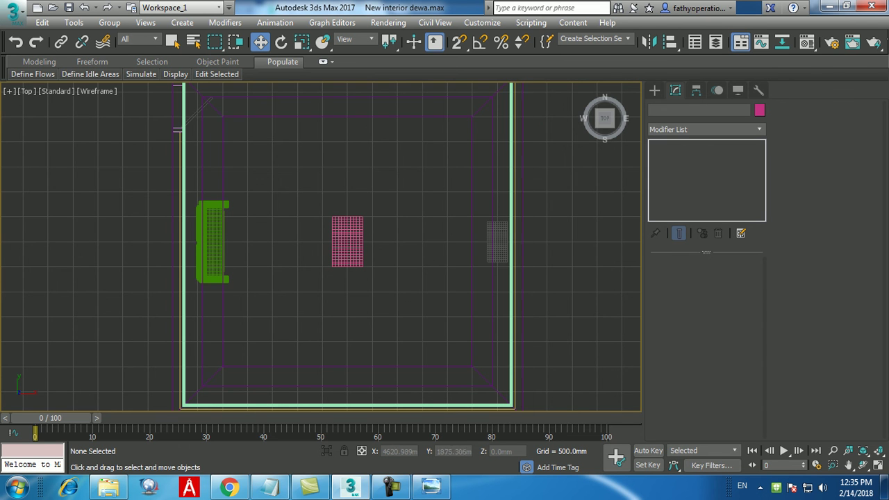
Hide all objects in the scene and save the file.
scroll(379, 264, down, 3)
key(ctrl+a)
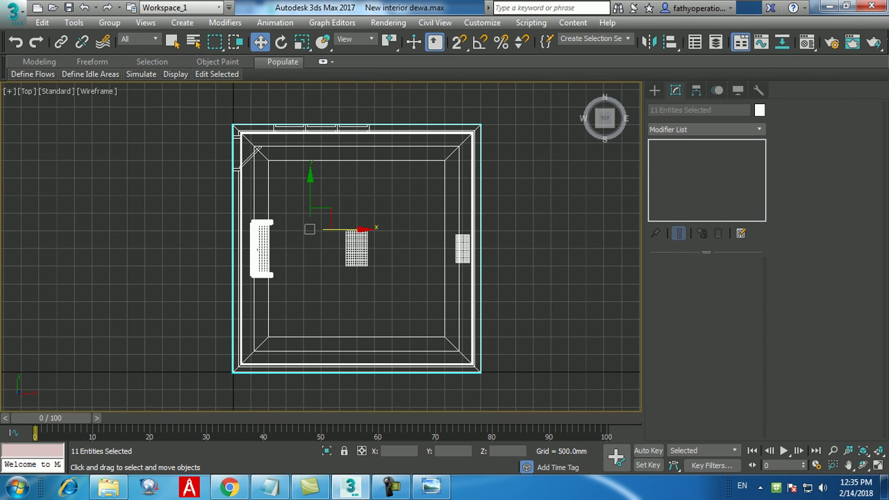
right_click(349, 245)
click(379, 215)
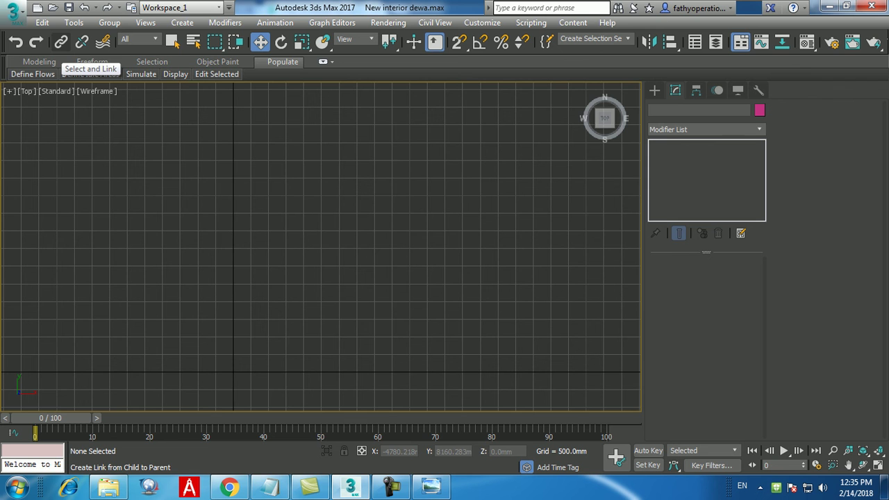
click(12, 13)
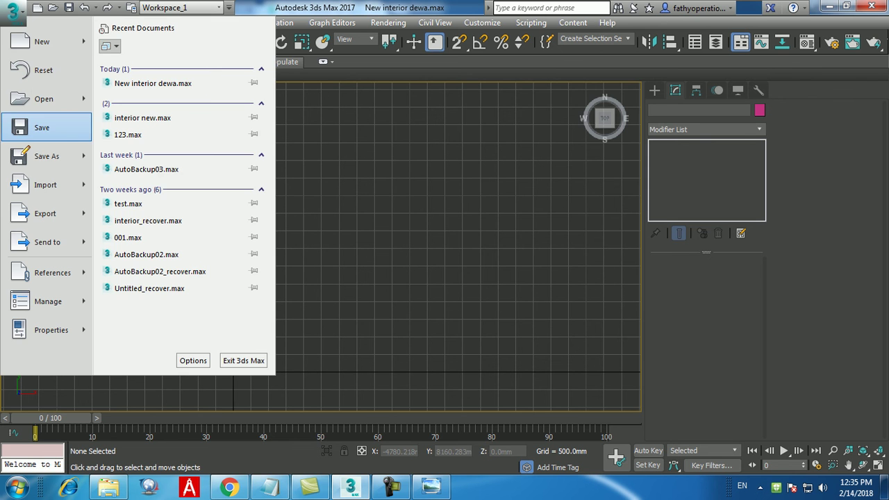
click(42, 129)
Consult the reference image and create a box at the origin with length 1200 mm, width 500 mm and height 1500 mm for the drawer cabinet.
click(432, 488)
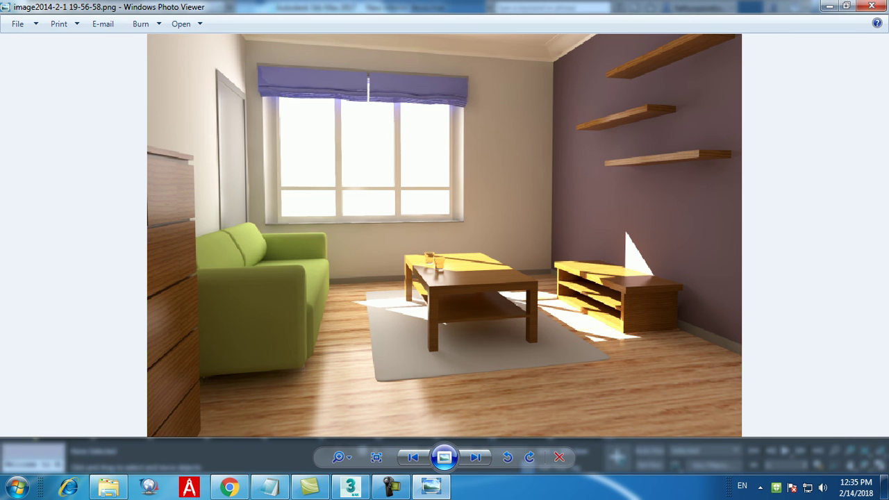
click(431, 487)
middle_drag(326, 375, 432, 281)
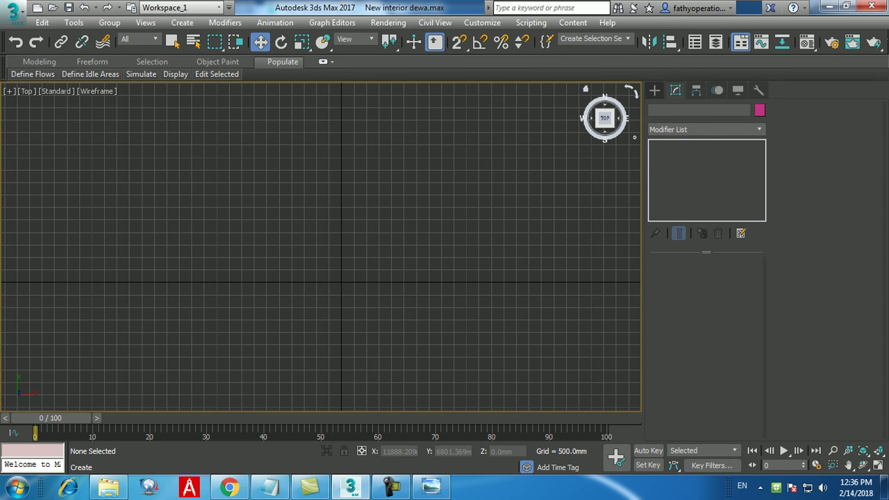
click(654, 90)
click(678, 168)
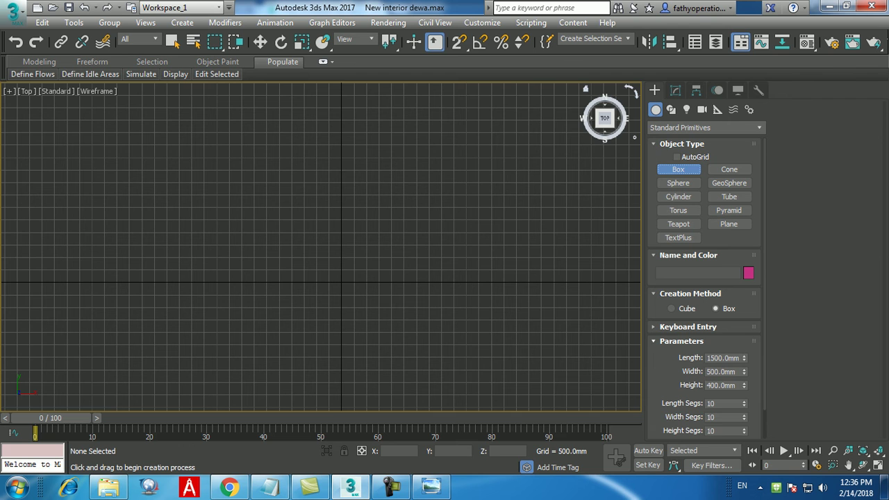
click(688, 327)
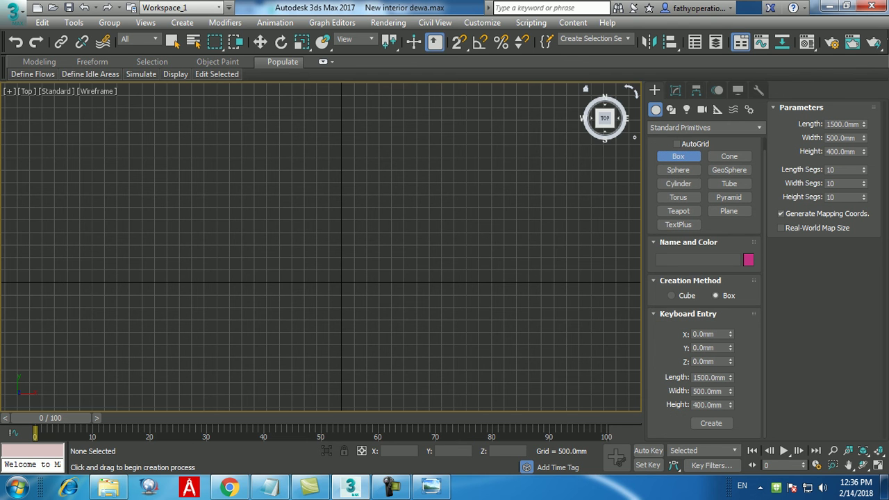
click(708, 377)
text(1)
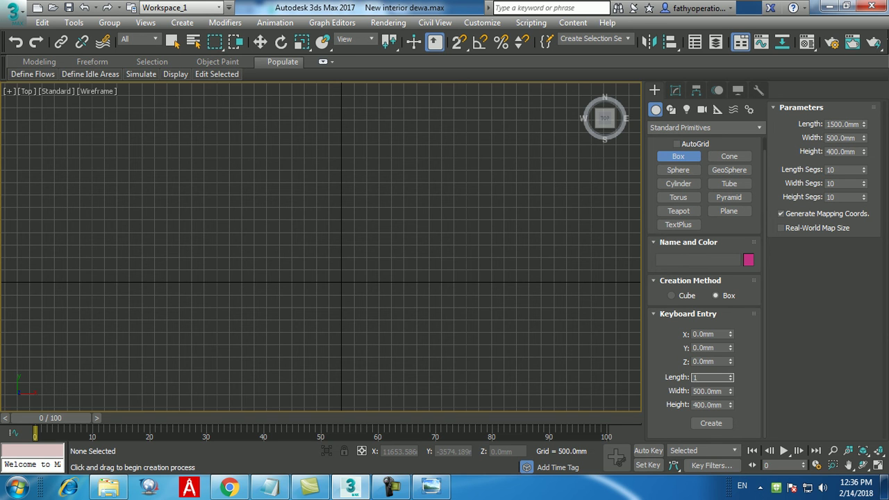
text(200)
key(Return)
key(Tab)
key(Tab)
text(1500)
key(Return)
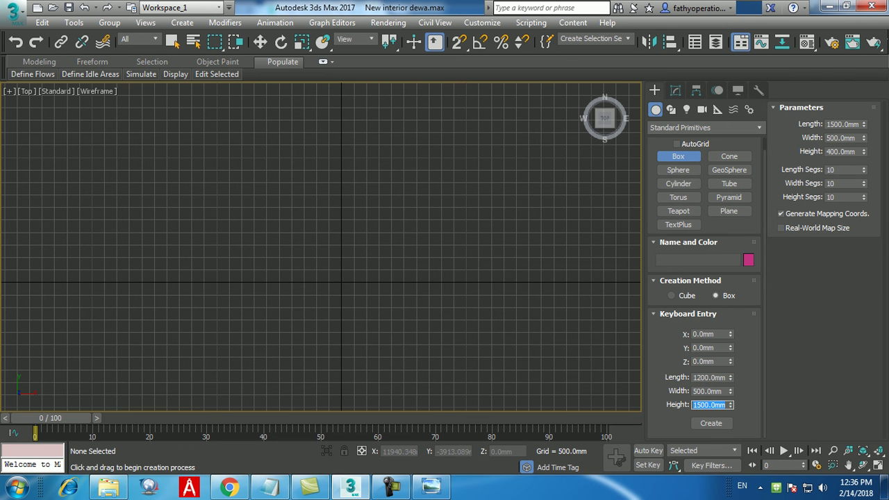
click(711, 423)
Examine the new cabinet box from above and in a maximized perspective view.
middle_drag(345, 293, 348, 315)
scroll(348, 315, up, 4)
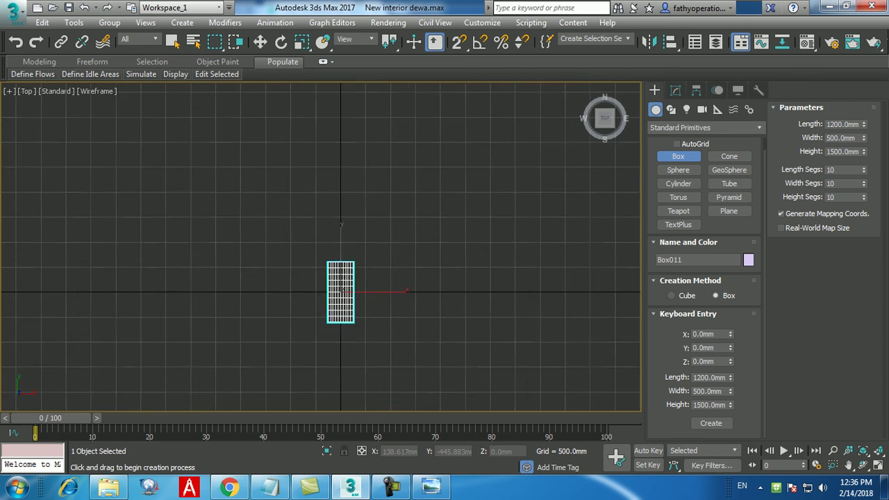
scroll(351, 318, up, 5)
scroll(365, 316, down, 1)
key(w)
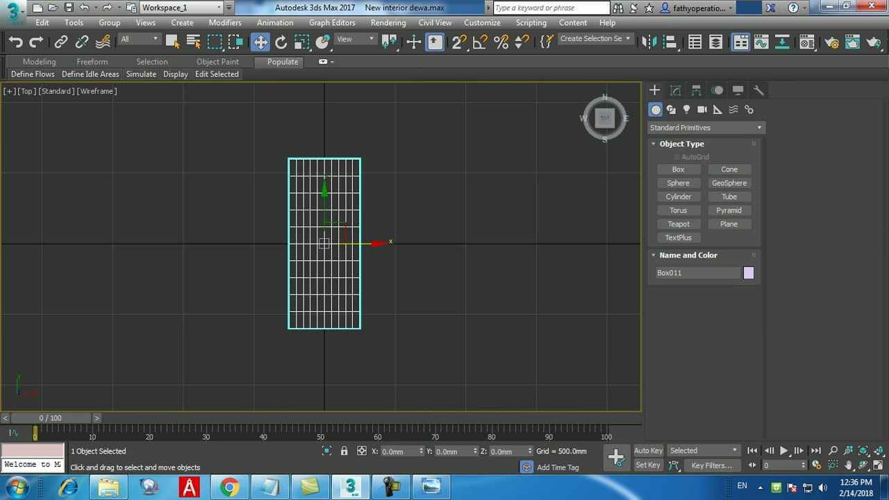
key(alt+w)
right_click(462, 330)
key(alt+w)
key(z)
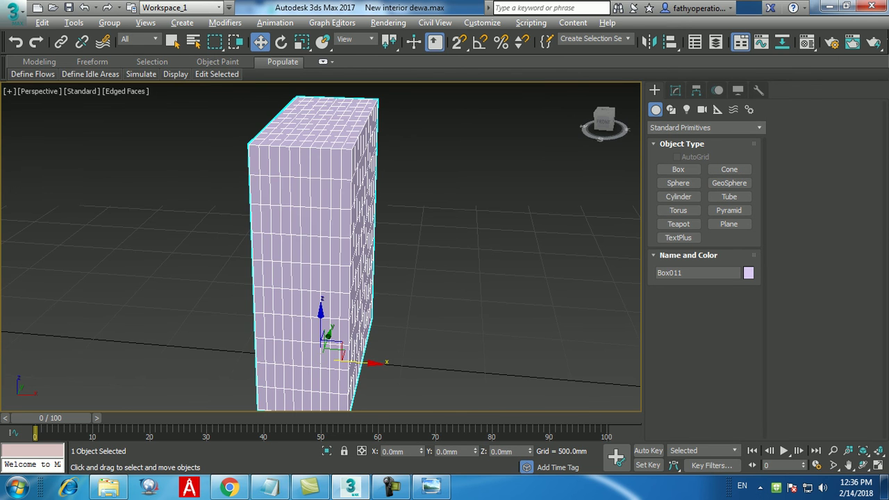
alt+middle_drag(459, 305, 410, 314)
Set the cabinet box's length, width and height segments to 1.
click(675, 90)
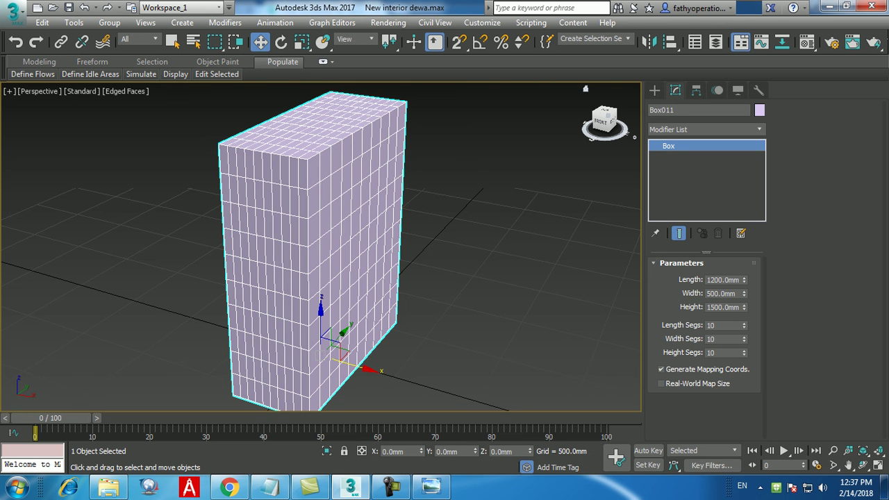
double_click(719, 325)
text(1)
key(Tab)
text(1)
key(Tab)
key(Tab)
text(1)
key(Return)
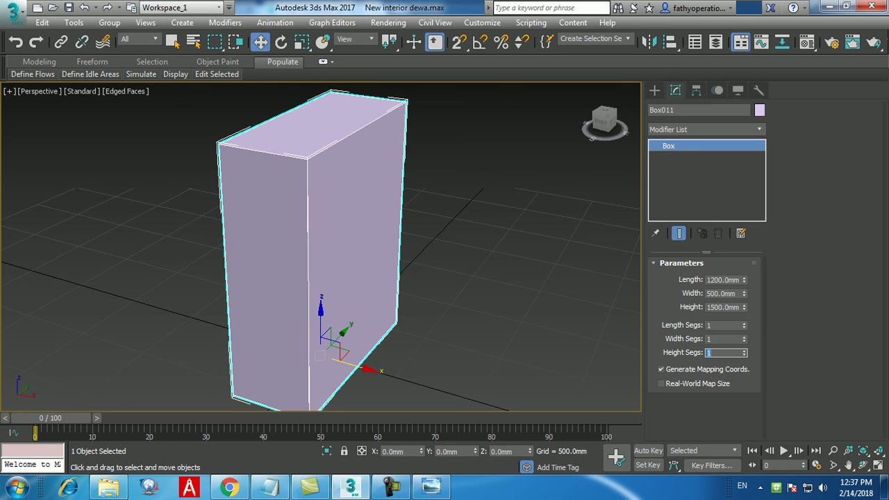
Raise the box's height segments to 5 after checking the drawer rows in the reference image.
click(745, 351)
click(744, 351)
click(745, 350)
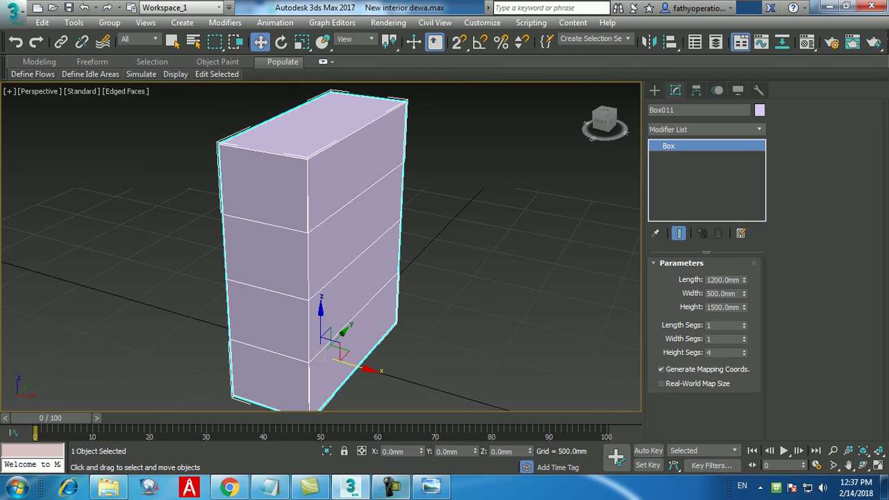
click(431, 486)
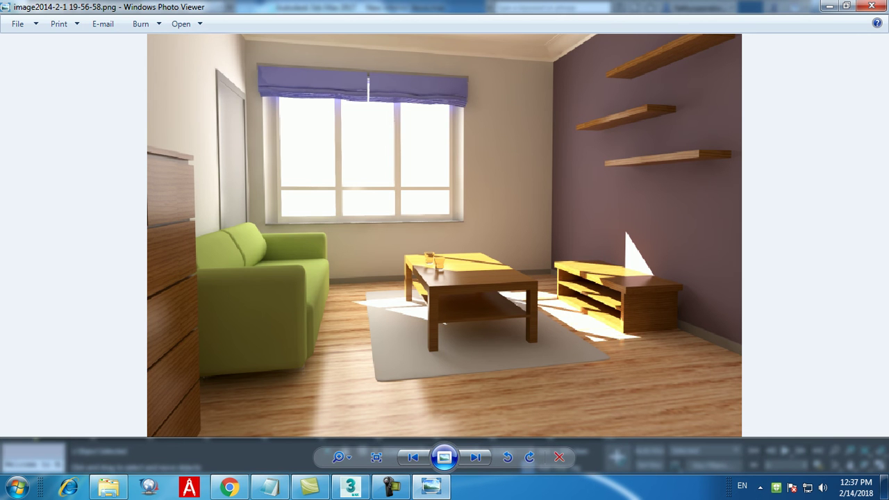
click(431, 486)
click(744, 350)
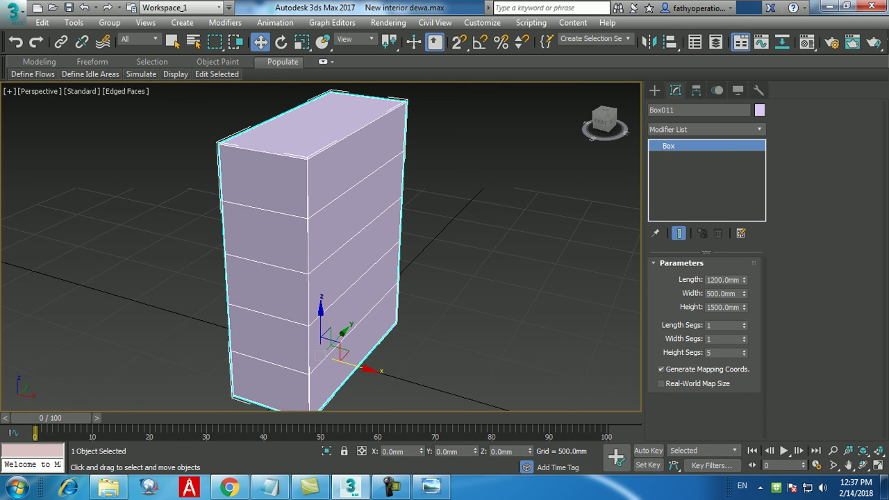
double_click(711, 353)
click(391, 487)
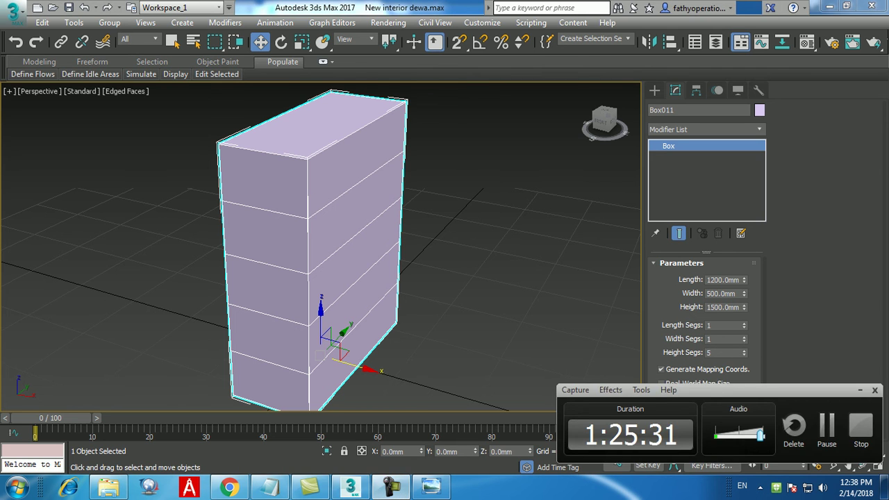
click(828, 424)
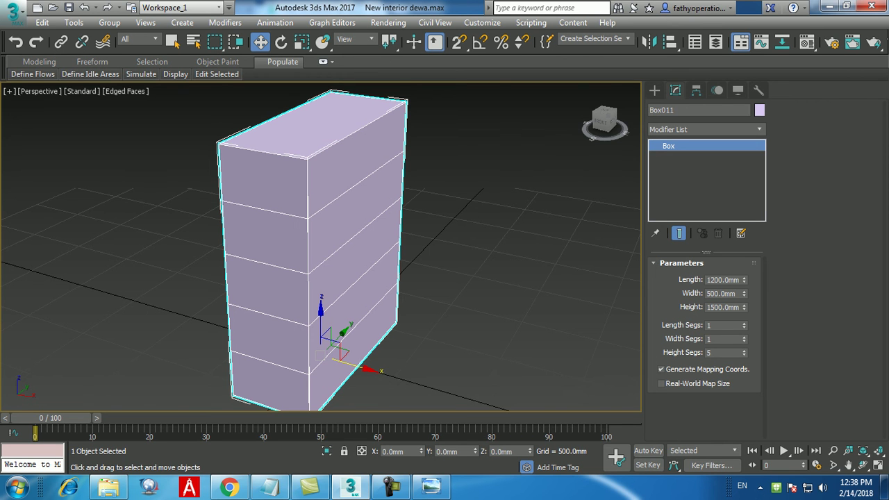
Convert the cabinet box to an Editable Poly.
middle_drag(340, 277, 311, 256)
right_click(359, 217)
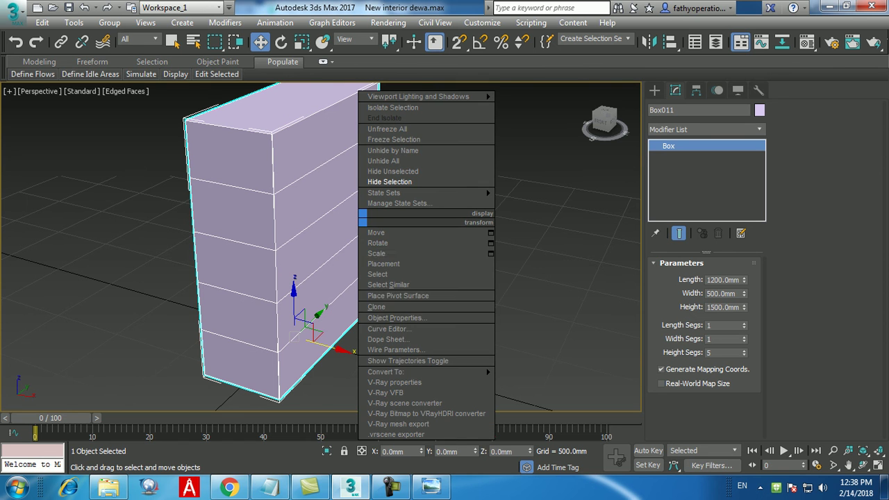
mouse_move(389, 372)
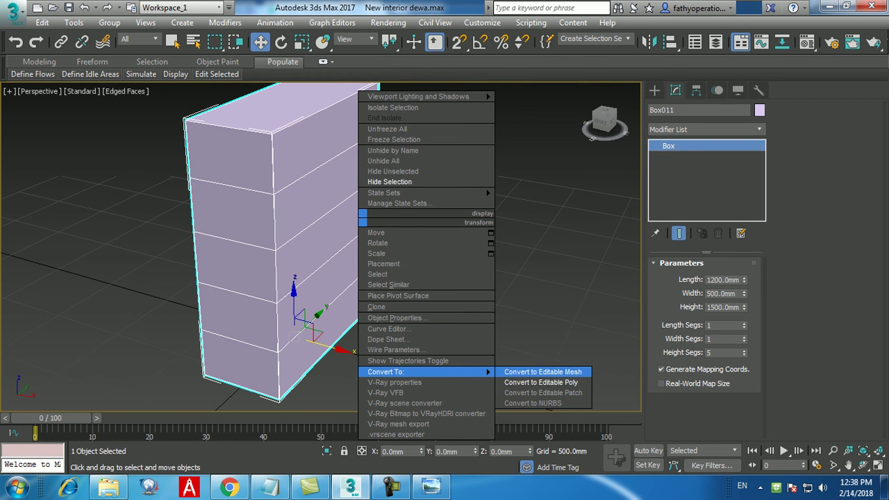
click(541, 382)
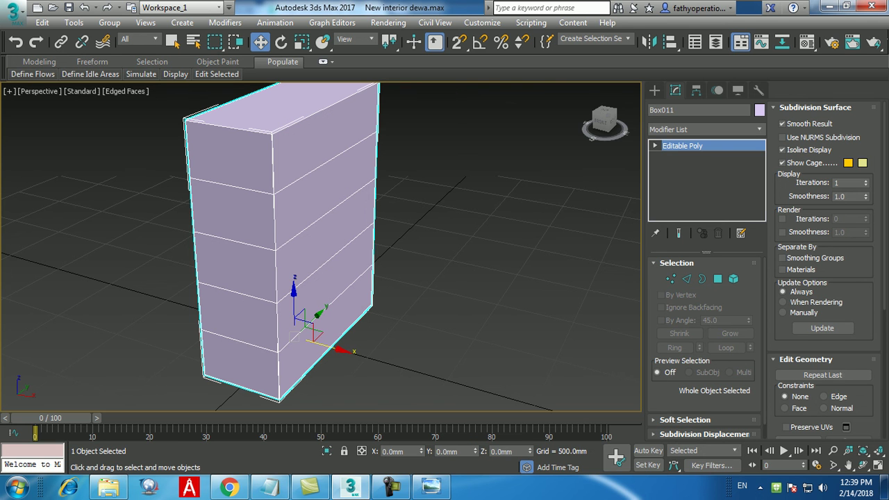
Select the four horizontal edge loops that divide the cabinet box into drawer rows.
click(687, 279)
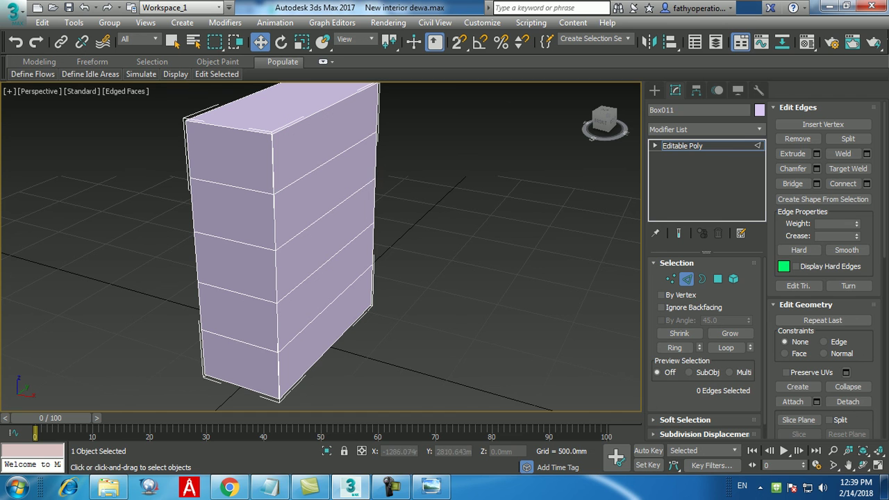
double_click(306, 175)
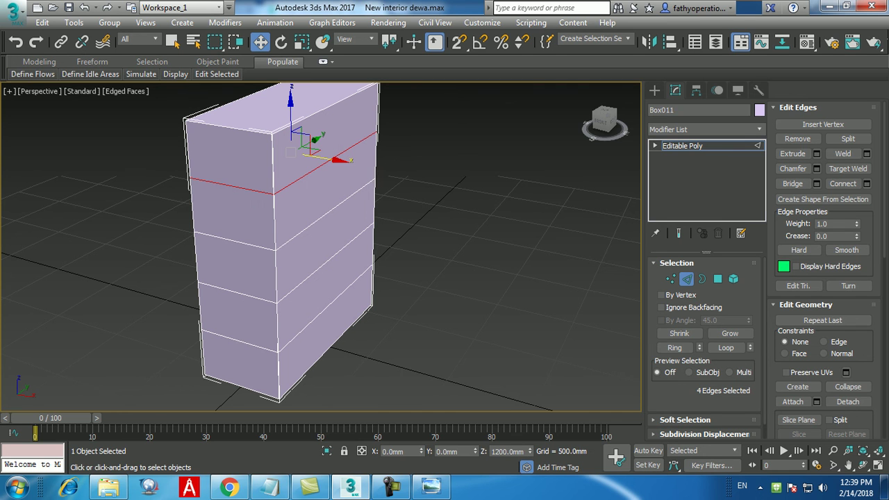
ctrl+double_click(321, 217)
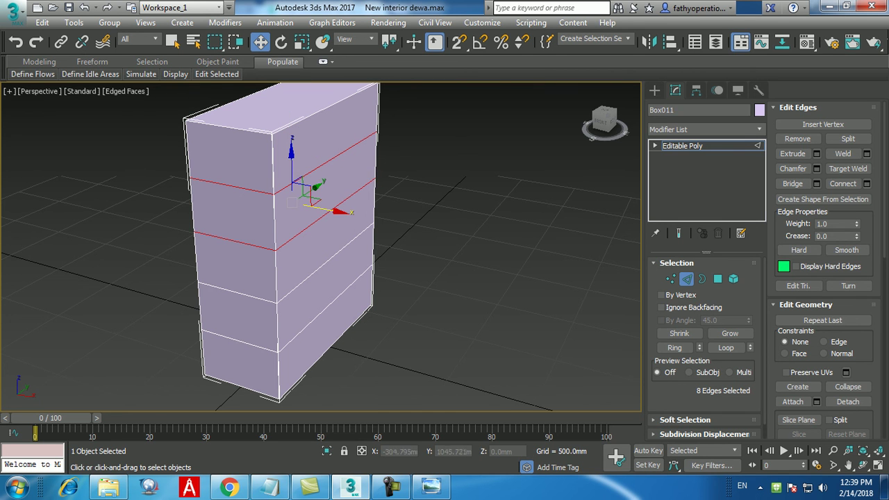
ctrl+double_click(320, 314)
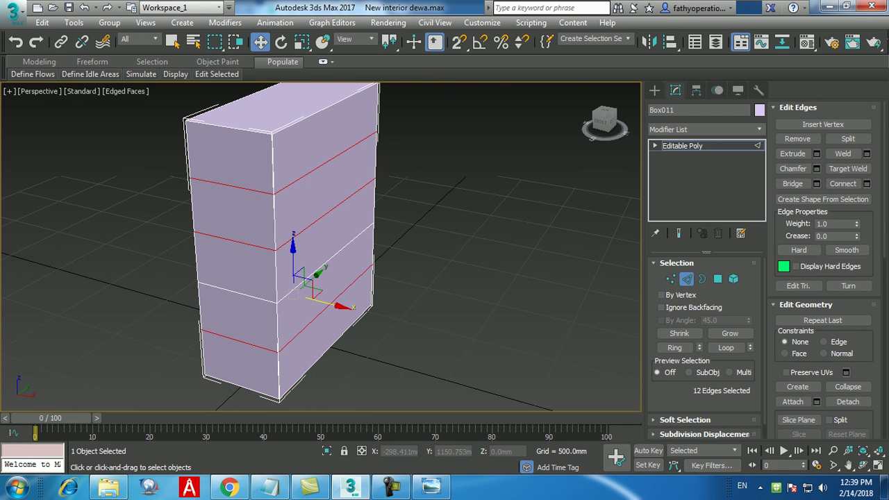
ctrl+double_click(321, 267)
mouse_move(292, 278)
alt+middle_down()
mouse_move(486, 260)
mouse_move(287, 265)
alt+middle_up()
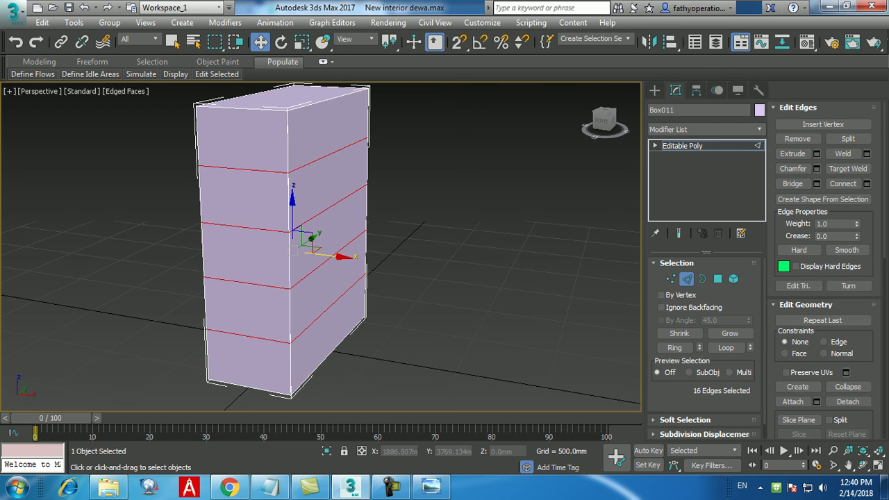
Chamfer the selected edge loops by 20 mm to form gap strips between the drawer rows, then clear the selection.
click(817, 168)
alt+middle_drag(435, 247, 417, 258)
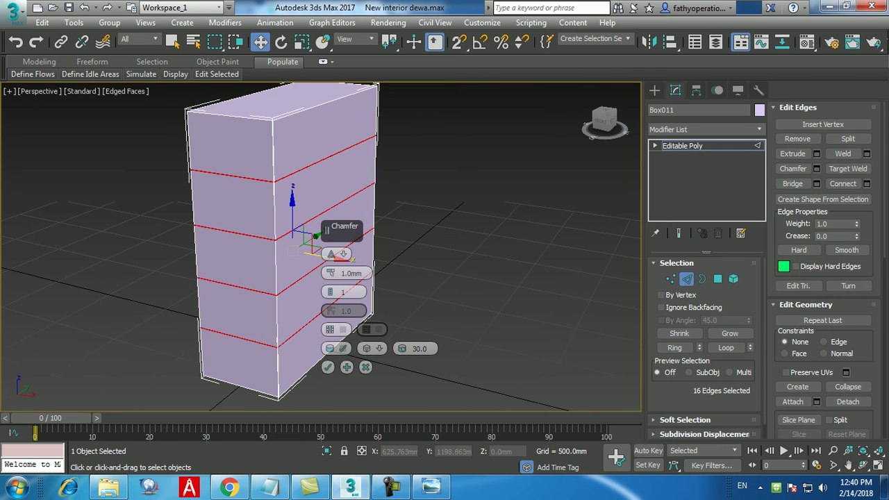
click(347, 273)
text(20)
key(Return)
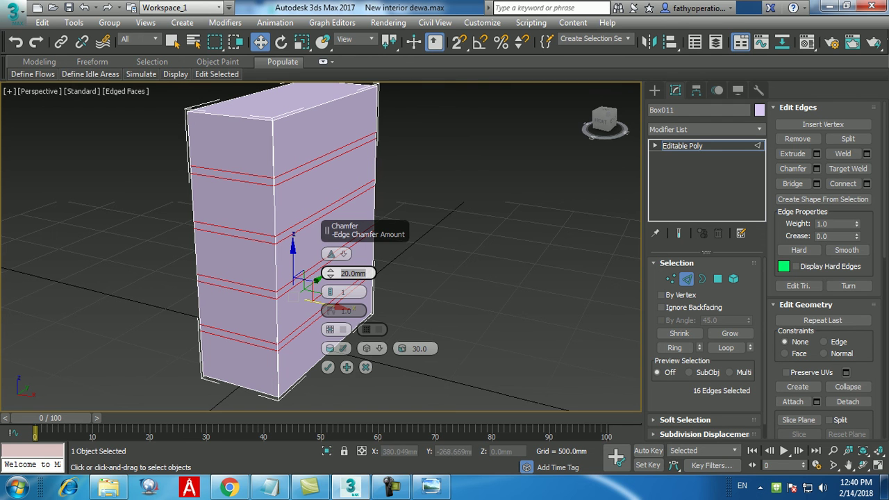
key(Return)
click(421, 368)
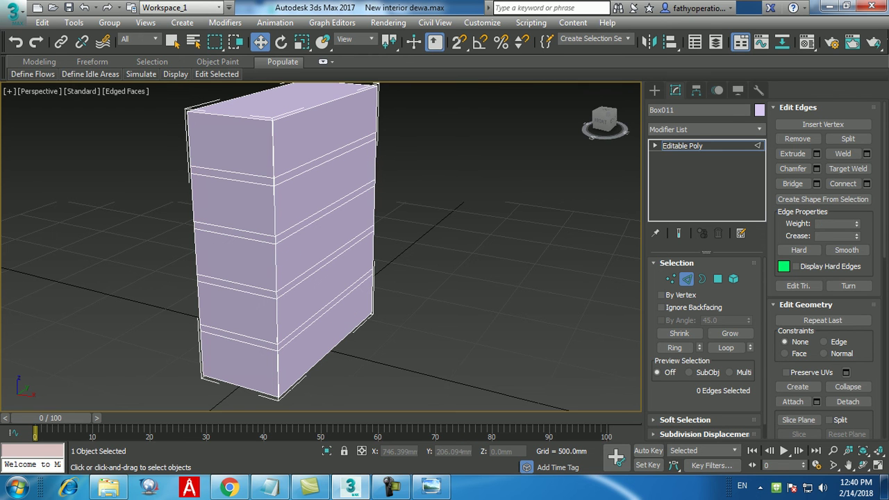
Check the drawers in the reference image and select the five large drawer-front polygons on the cabinet's front side.
click(431, 486)
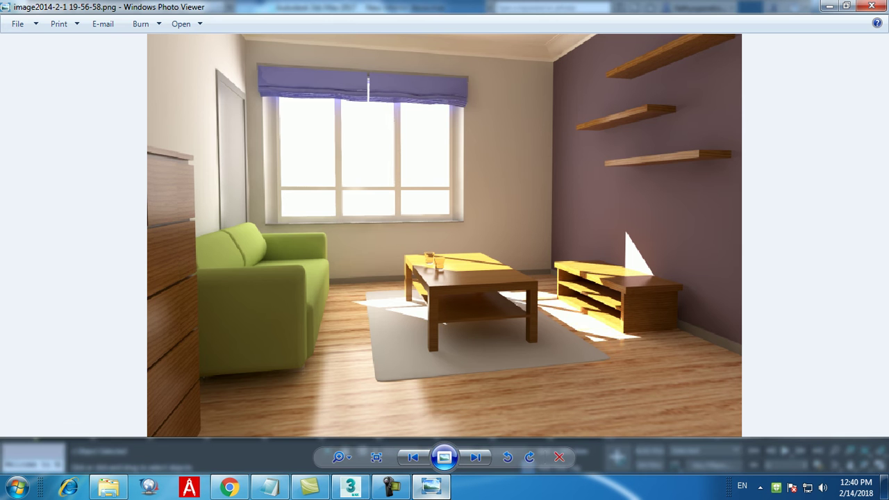
click(431, 488)
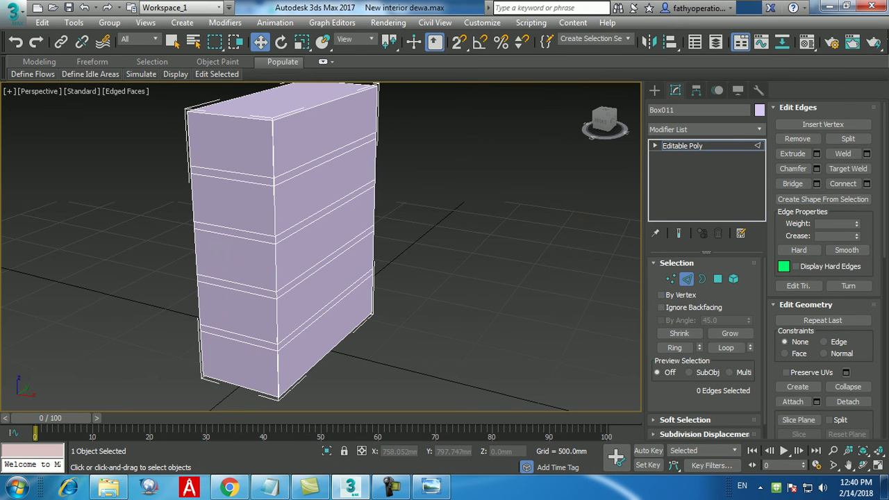
middle_drag(417, 313, 402, 329)
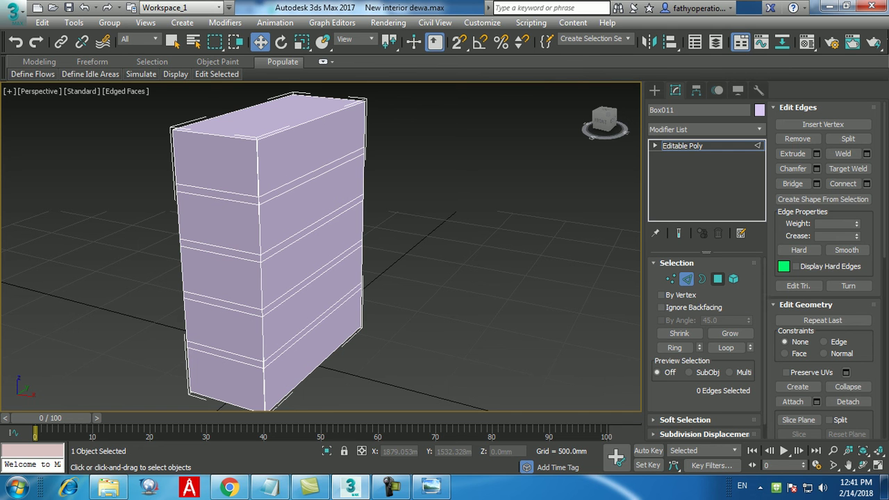
click(718, 279)
click(316, 144)
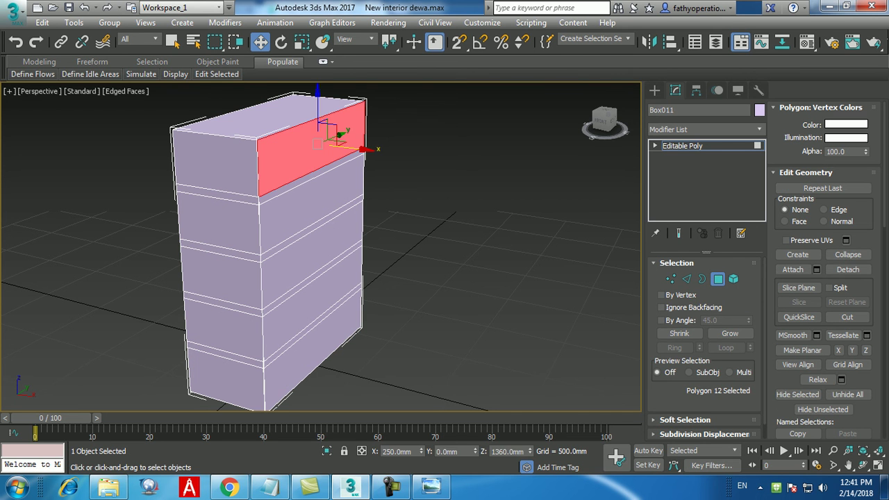
ctrl+click(313, 222)
ctrl+click(312, 278)
ctrl+click(312, 330)
ctrl+click(314, 354)
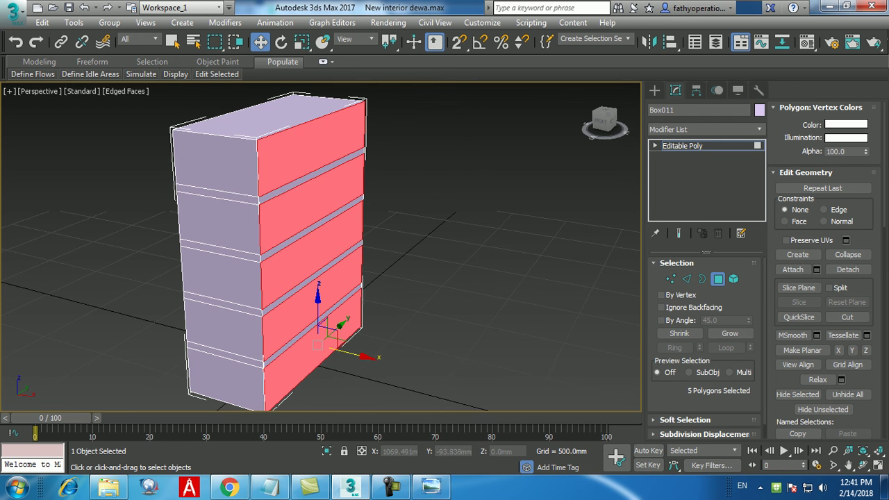
Extrude the five drawer-front polygons by 25 mm after checking the reference image, then deselect them.
click(431, 487)
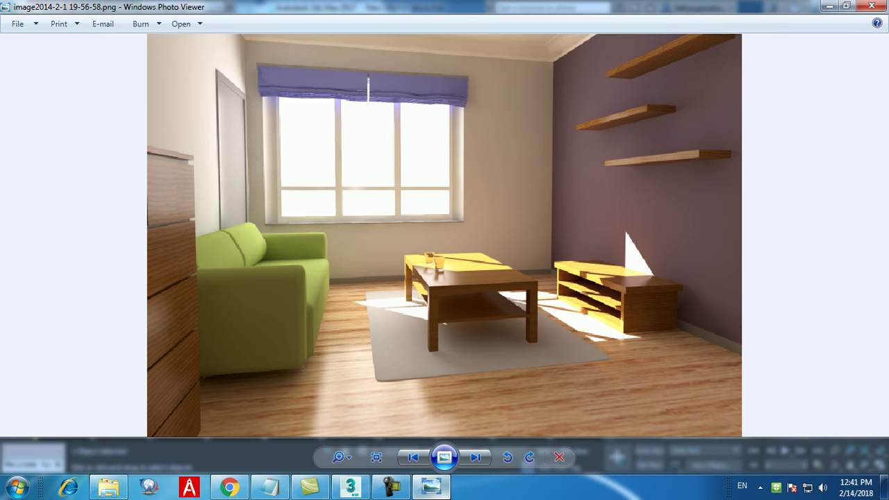
click(433, 487)
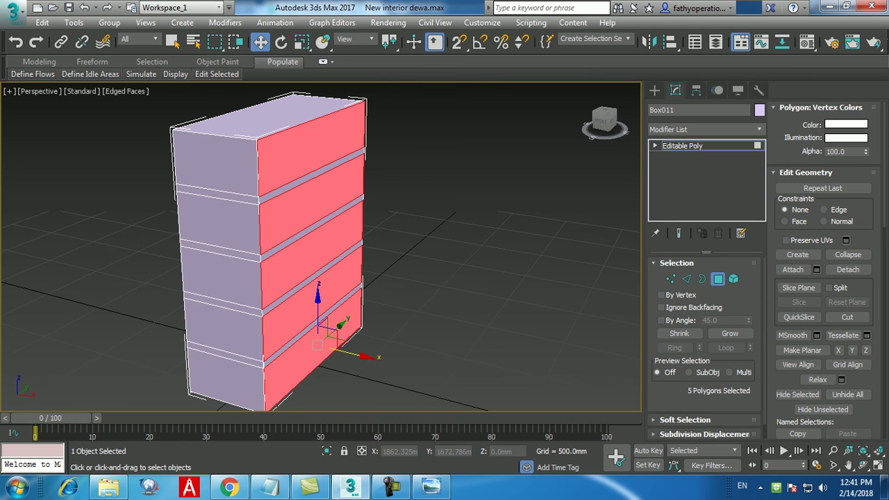
scroll(823, 292, down, 4)
scroll(823, 291, down, 6)
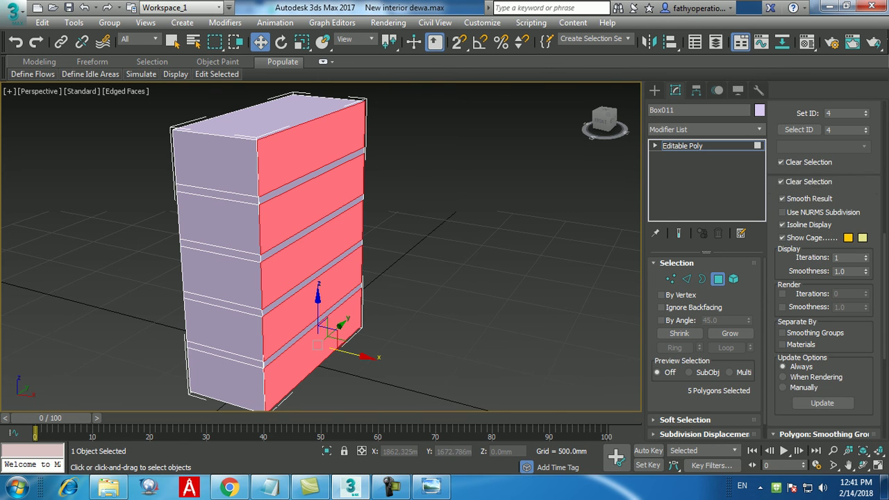
scroll(823, 313, down, 5)
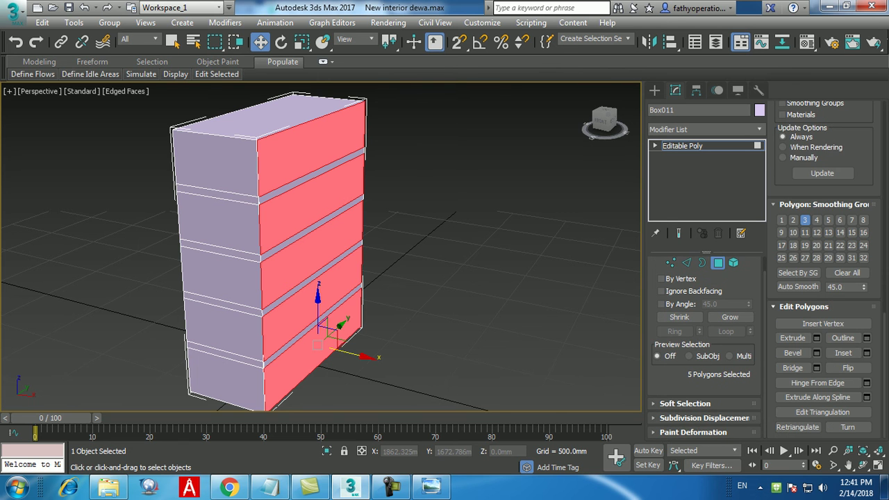
click(817, 338)
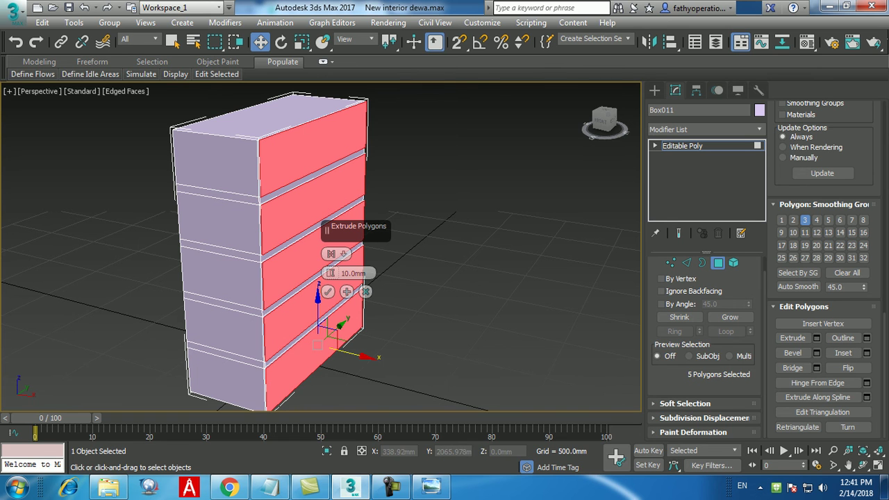
drag(367, 274, 322, 275)
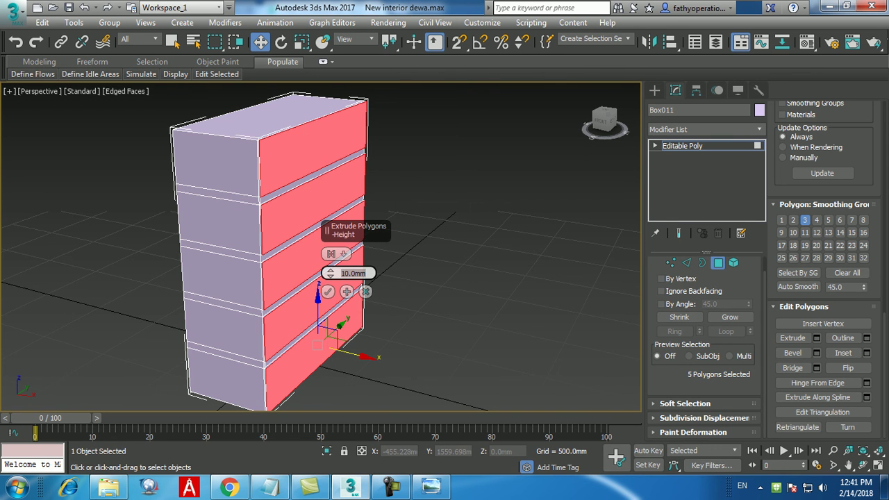
text(30)
key(Return)
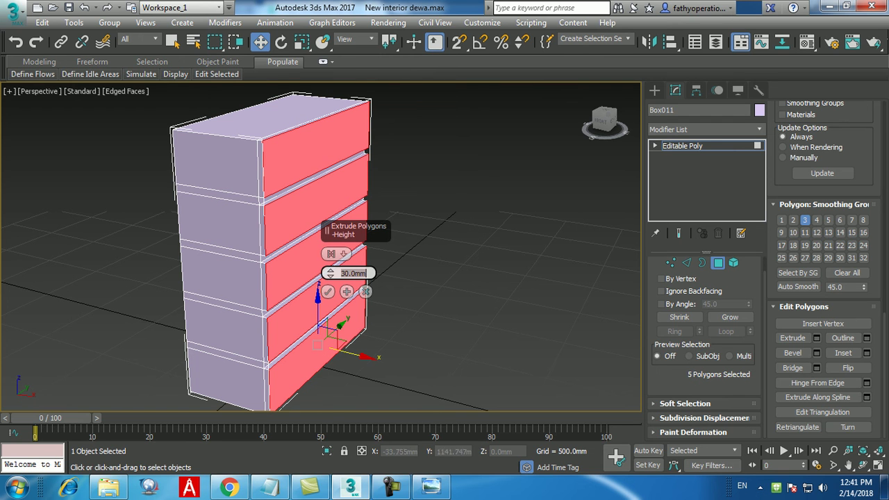
text(25)
key(Return)
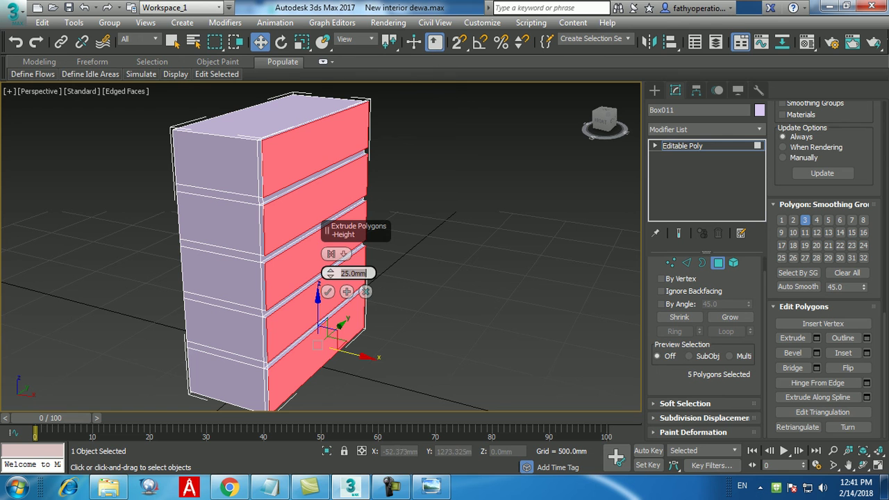
click(328, 291)
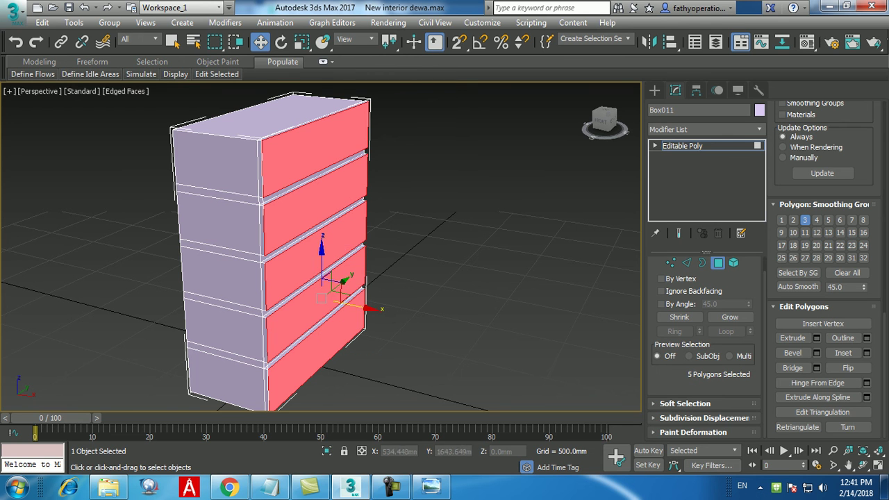
click(445, 276)
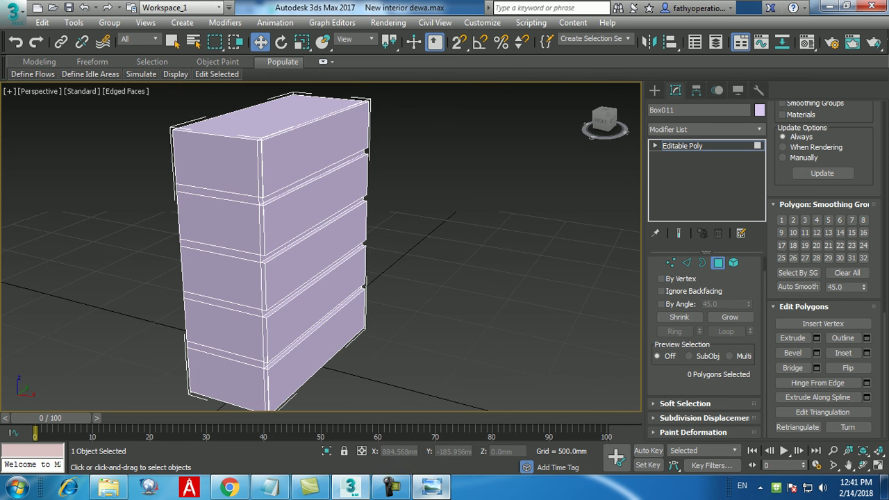
Compare the extruded drawer fronts with the reference image and inspect the cabinet with and without edge lines.
click(431, 487)
click(430, 487)
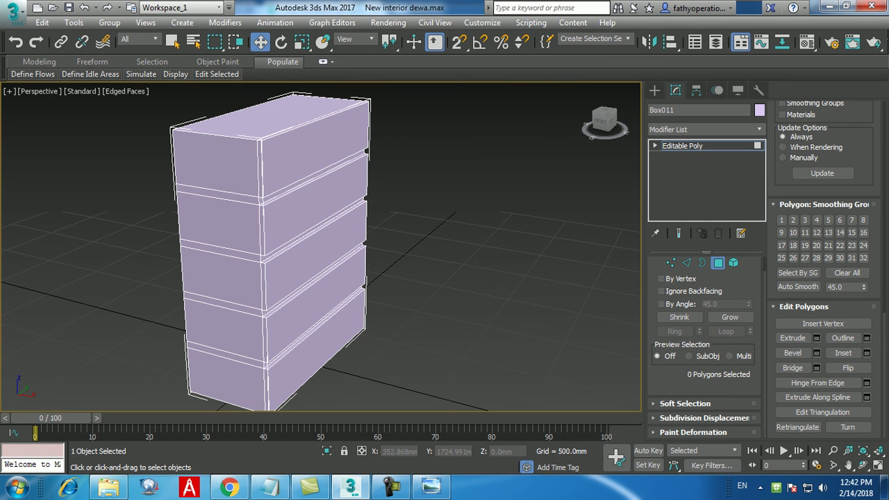
key(F4)
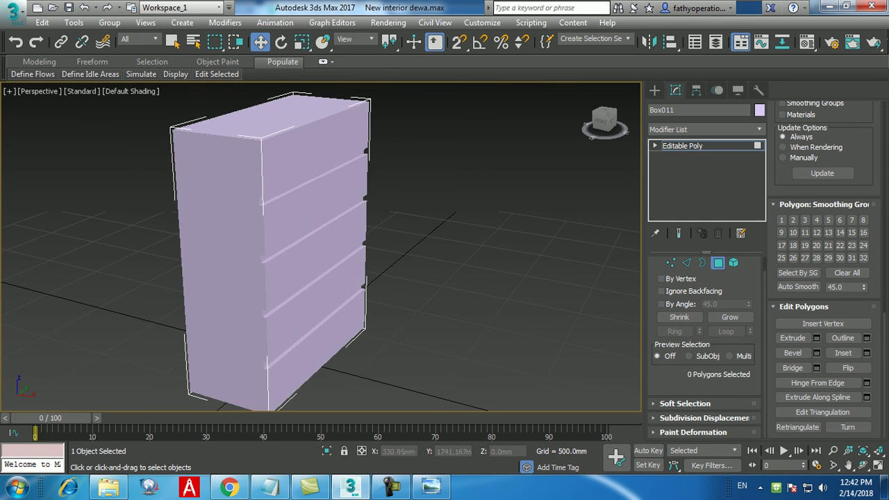
key(F4)
alt+middle_drag(417, 278, 376, 278)
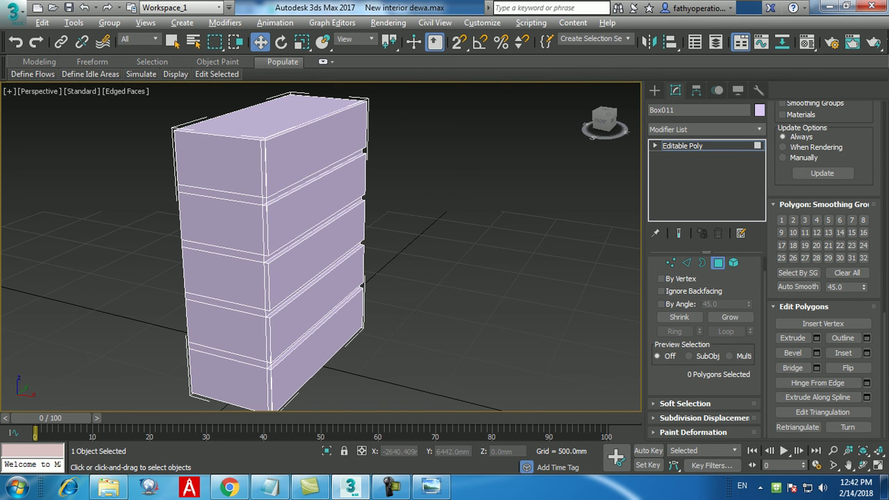
key(alt+w)
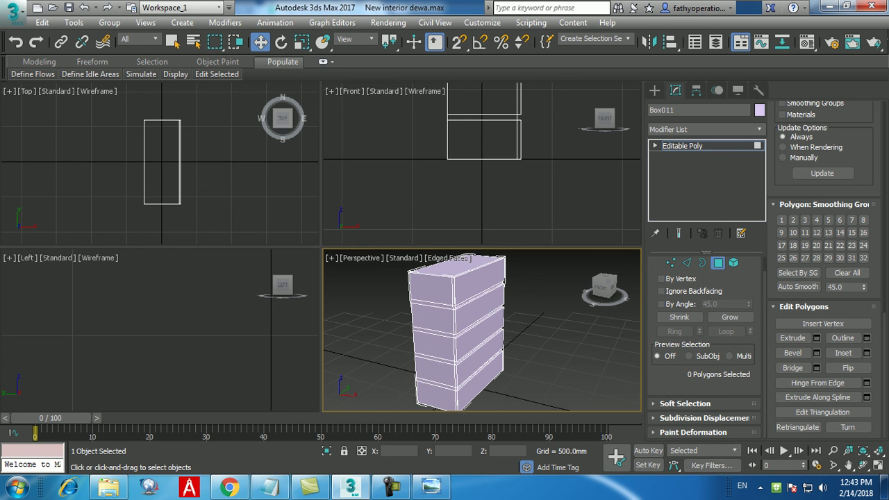
key(alt+w)
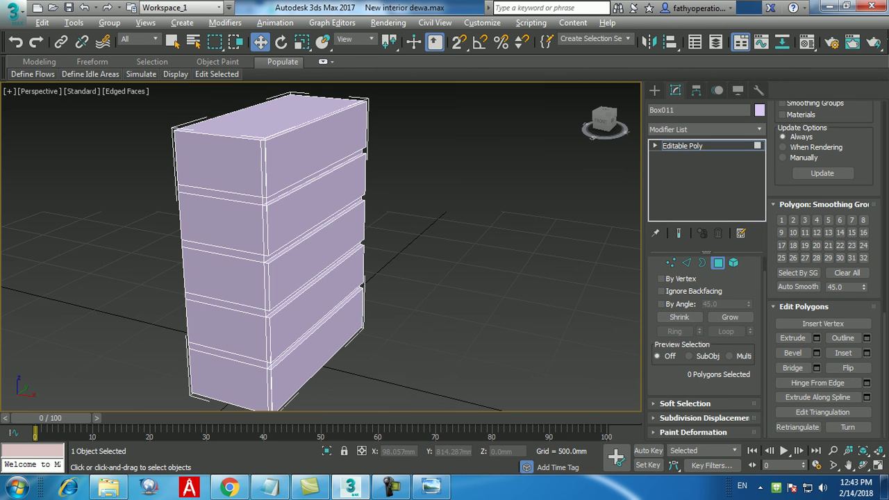
Extrude the cabinet's top polygon upward by 20 mm.
scroll(252, 132, up, 4)
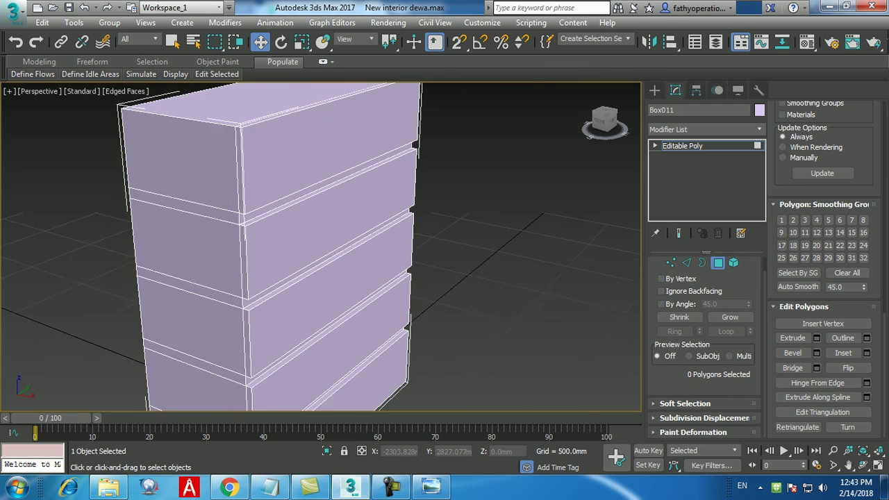
click(306, 126)
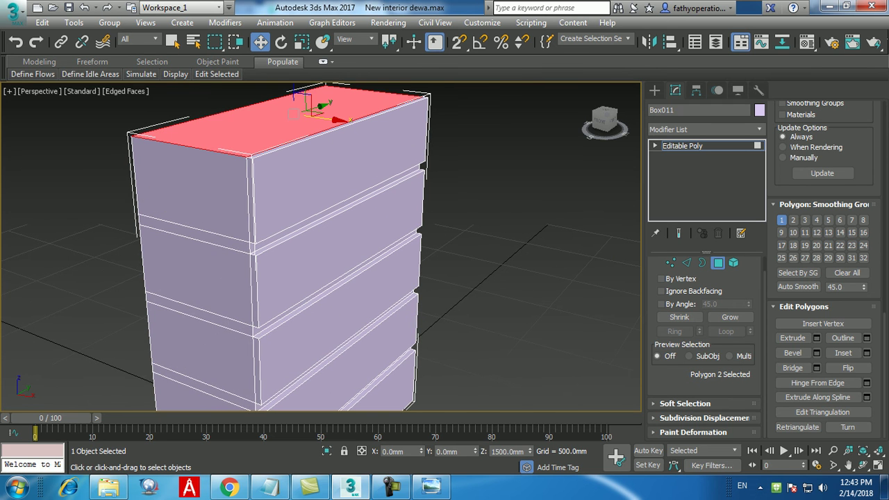
middle_drag(306, 127, 305, 128)
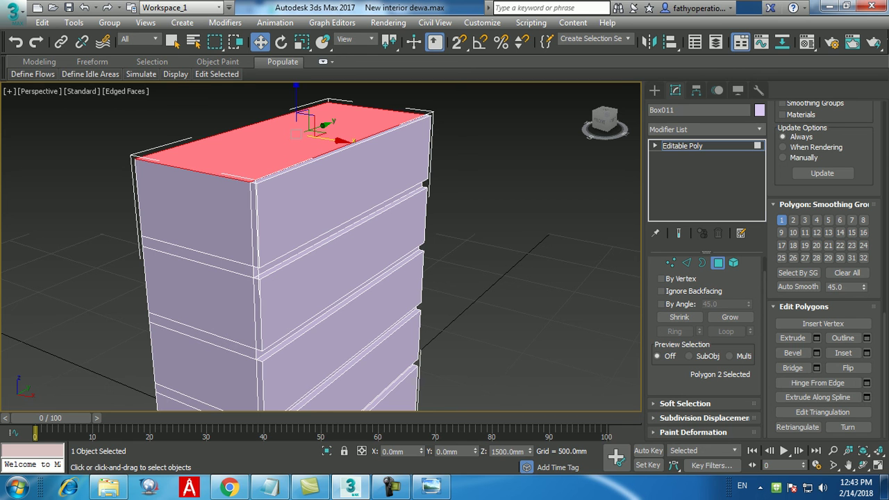
click(817, 338)
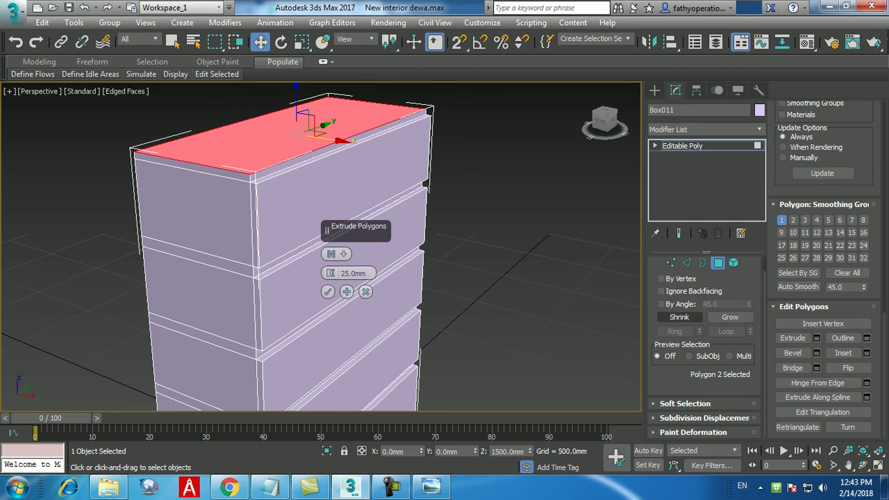
click(353, 273)
text(20)
key(Return)
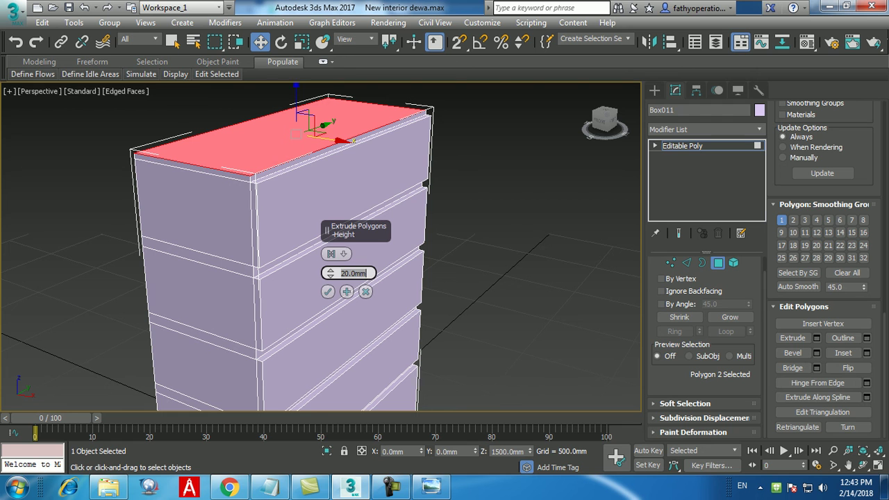
key(Return)
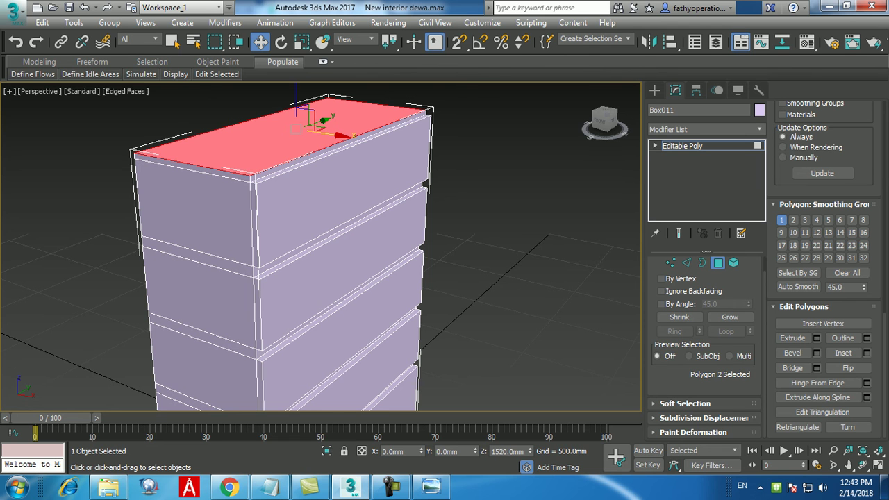
Extrude the cabinet's top polygon upward by another 20 mm, deselect it and check the reference image.
click(817, 339)
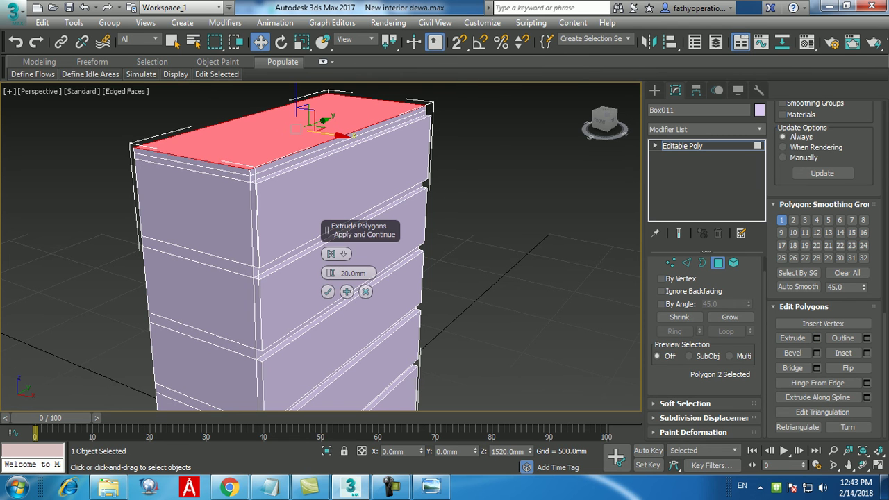
click(328, 292)
click(526, 235)
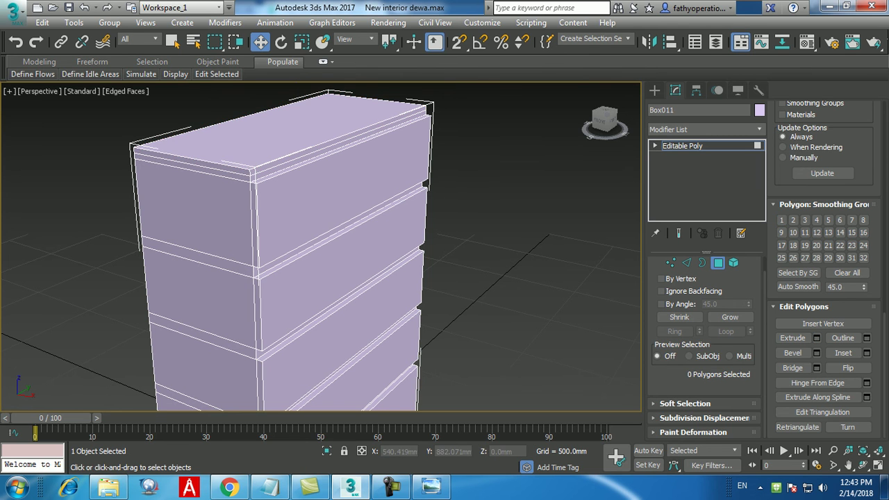
click(431, 486)
click(430, 486)
scroll(271, 135, up, 3)
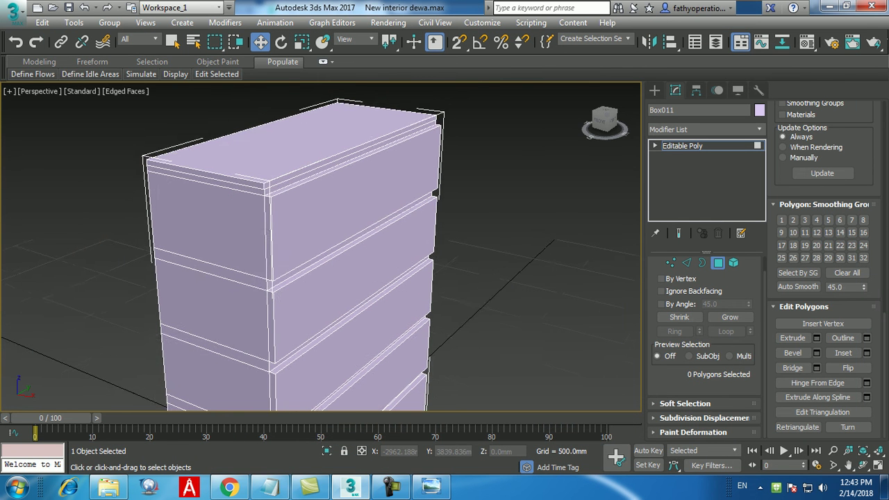
Select the loop of four narrow side polygons around the uppermost slab of the cabinet top.
click(419, 127)
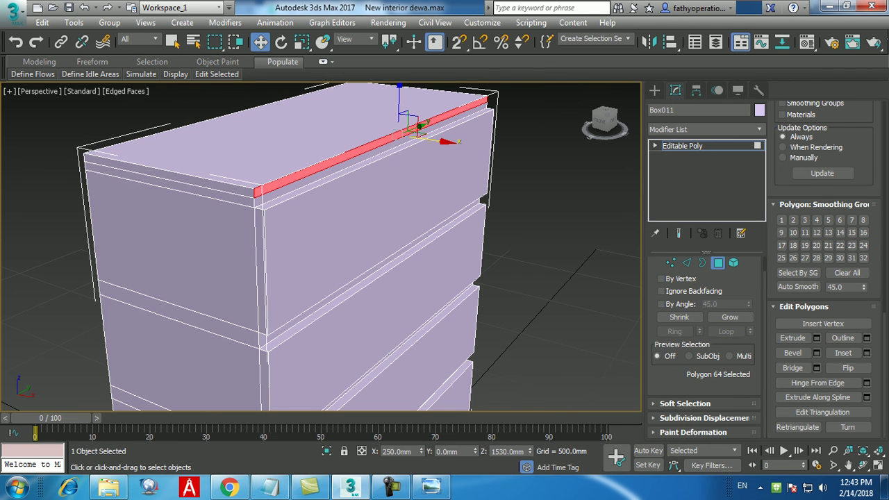
shift+click(417, 129)
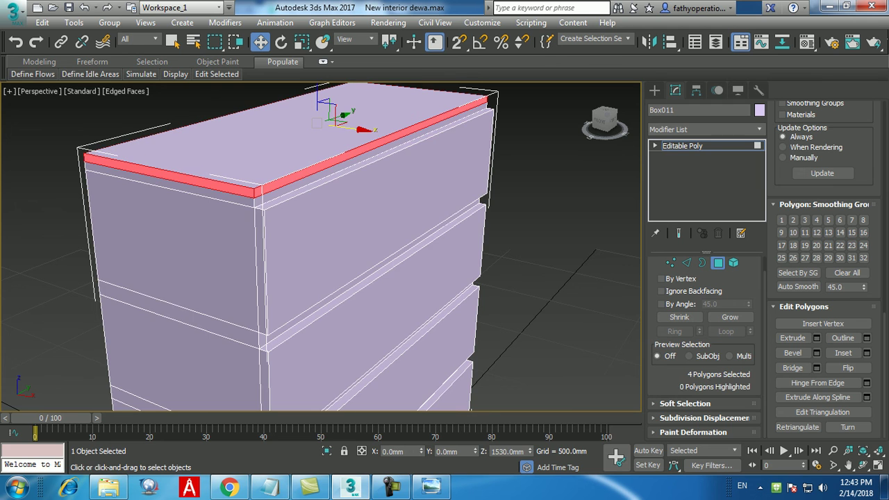
alt+middle_drag(417, 128, 486, 139)
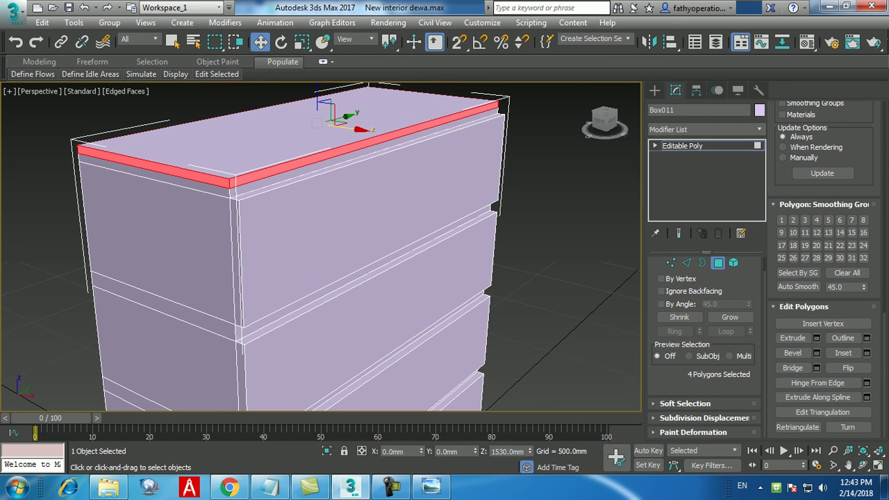
click(556, 167)
click(403, 133)
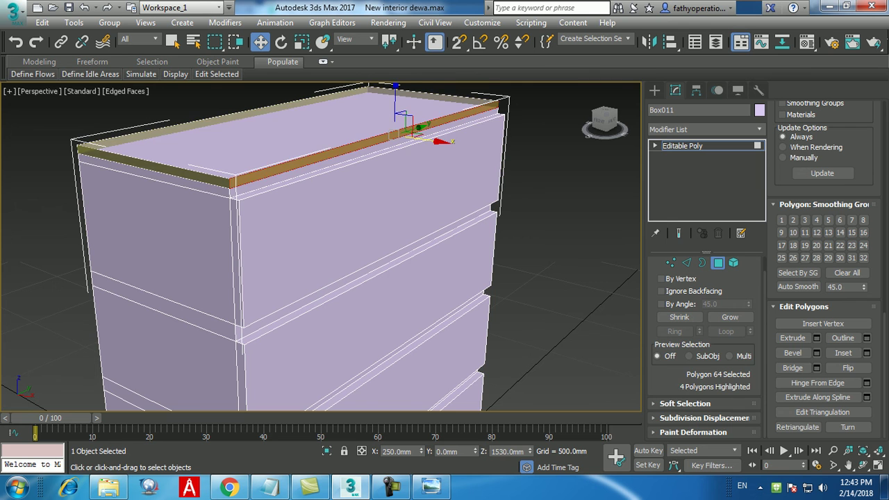
shift+click(209, 179)
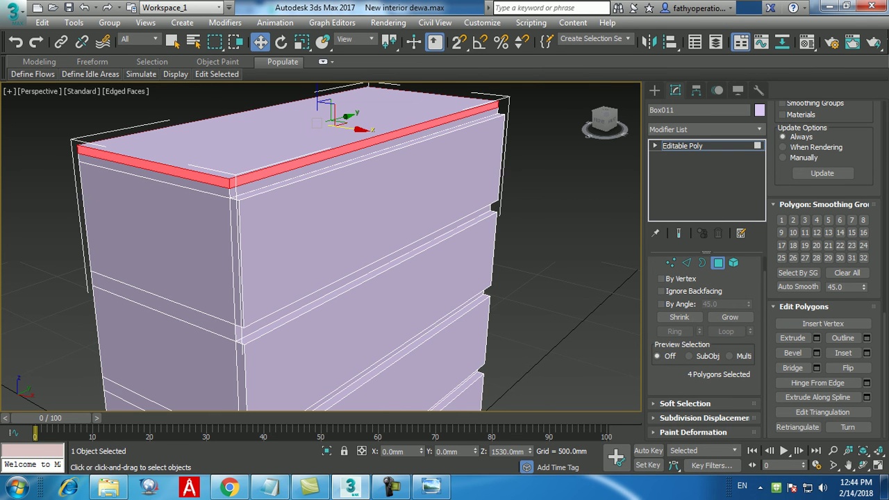
middle_drag(320, 257, 320, 238)
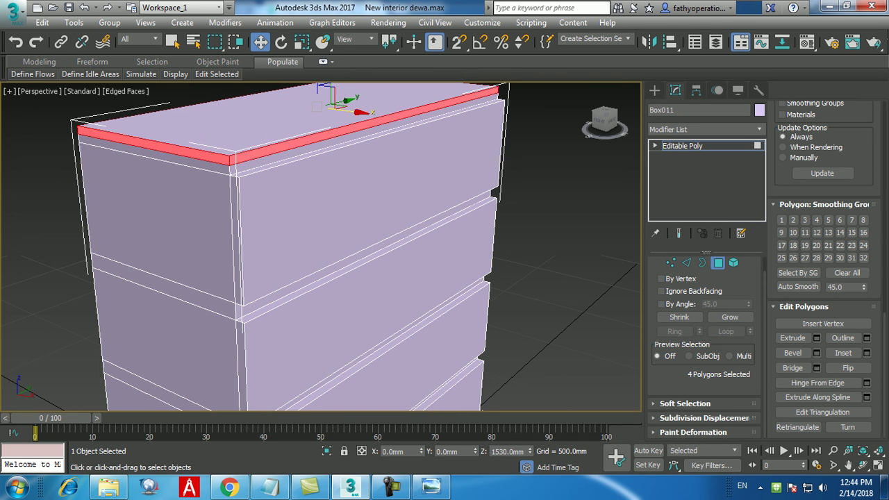
Extrude the four rim polygons of the cabinet top outward by 20 mm using Local Normal and inspect the overhang.
click(817, 338)
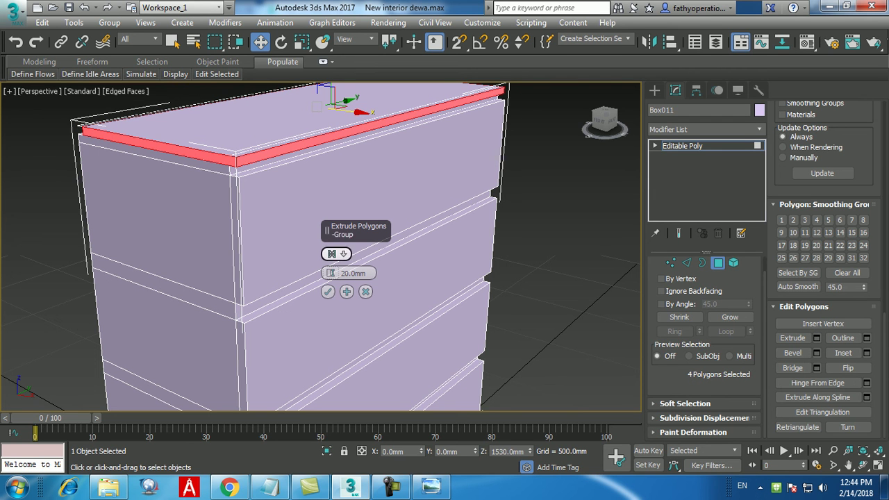
click(336, 254)
click(383, 281)
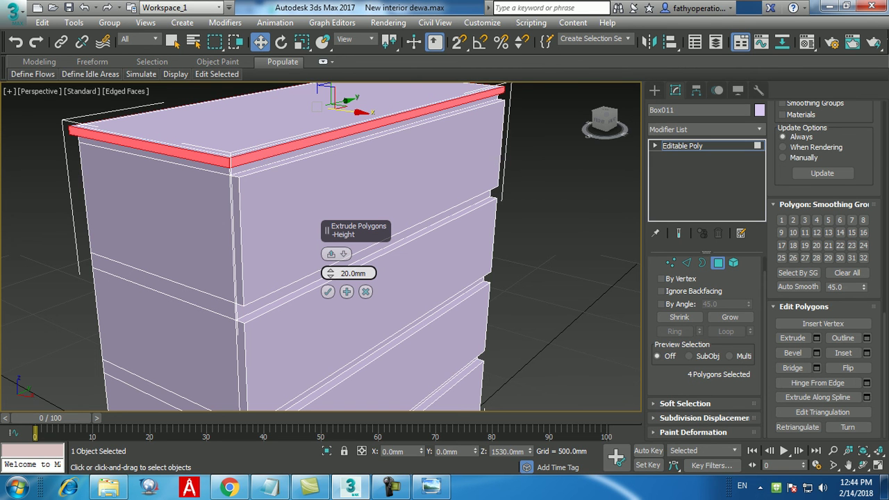
click(328, 292)
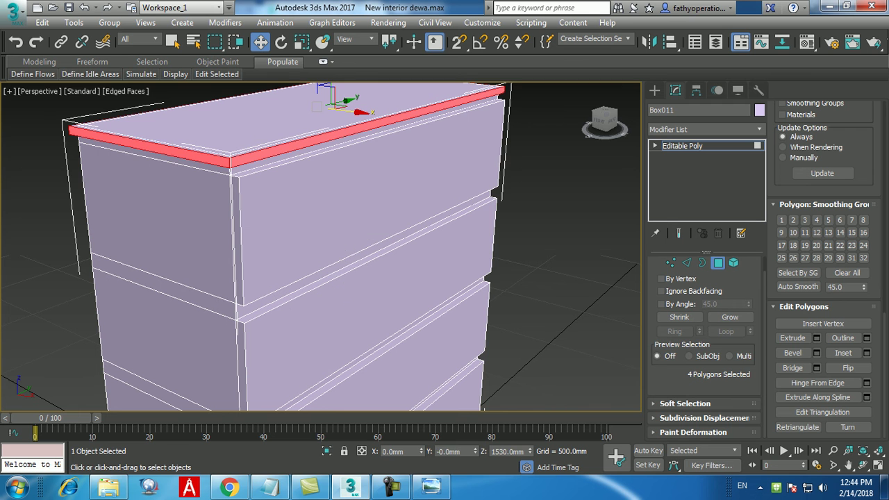
click(555, 271)
alt+middle_drag(556, 270, 529, 265)
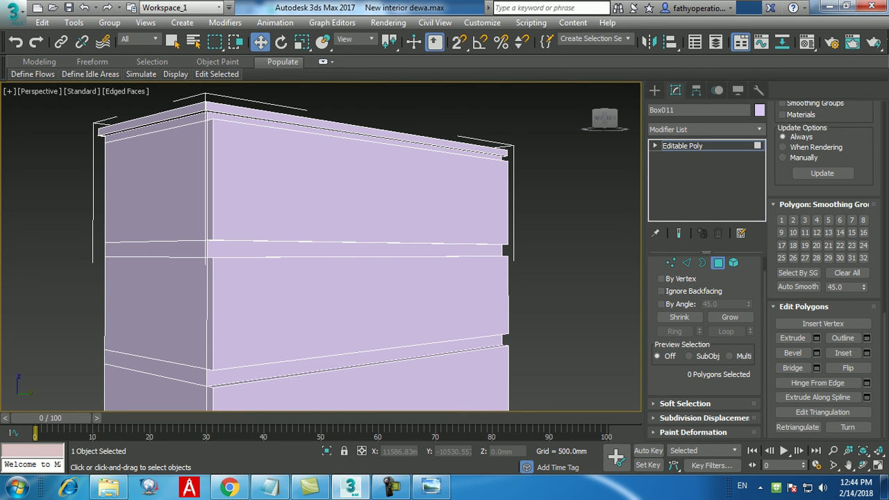
middle_drag(327, 246, 362, 278)
scroll(321, 247, down, 5)
scroll(320, 247, up, 5)
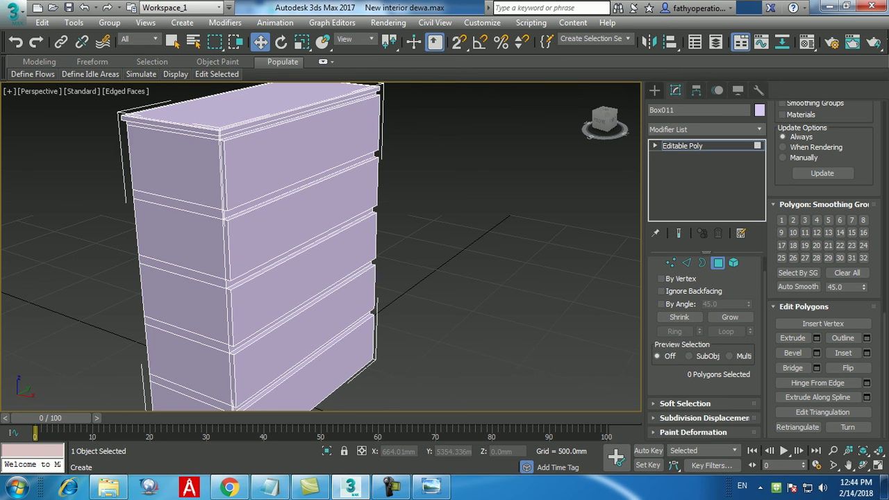
View the cabinet from the top, return to the perspective view and undo the rim extrusion.
click(654, 91)
key(alt+w)
click(167, 161)
key(alt+w)
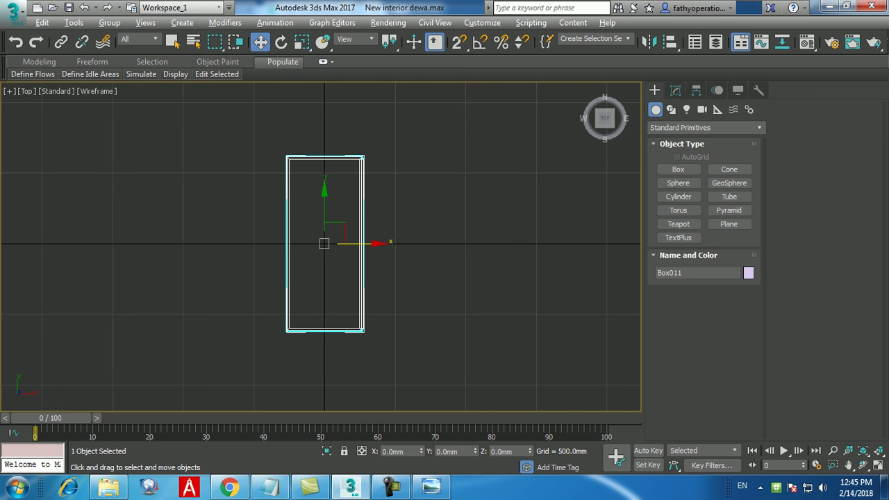
key(alt+w)
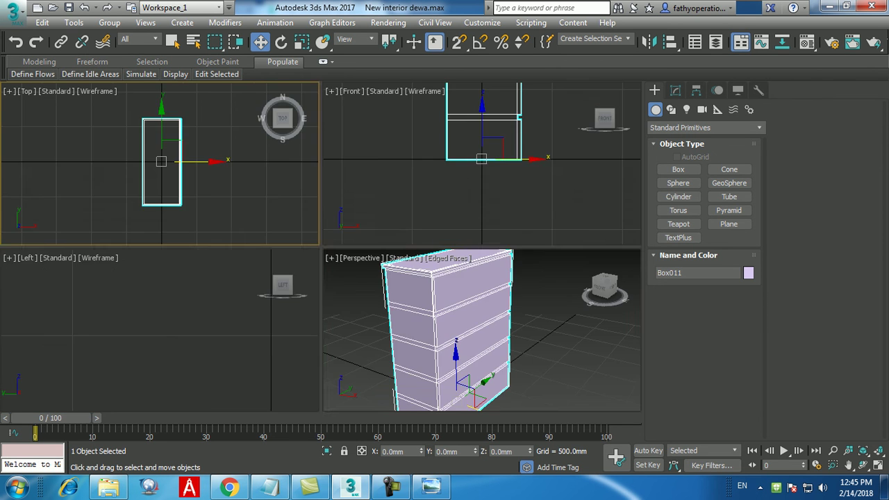
click(451, 313)
key(alt+w)
middle_drag(437, 292, 453, 320)
key(ctrl+z)
Return to polygon-level editing with the four rim polygons selected and open the Extrude settings.
click(676, 90)
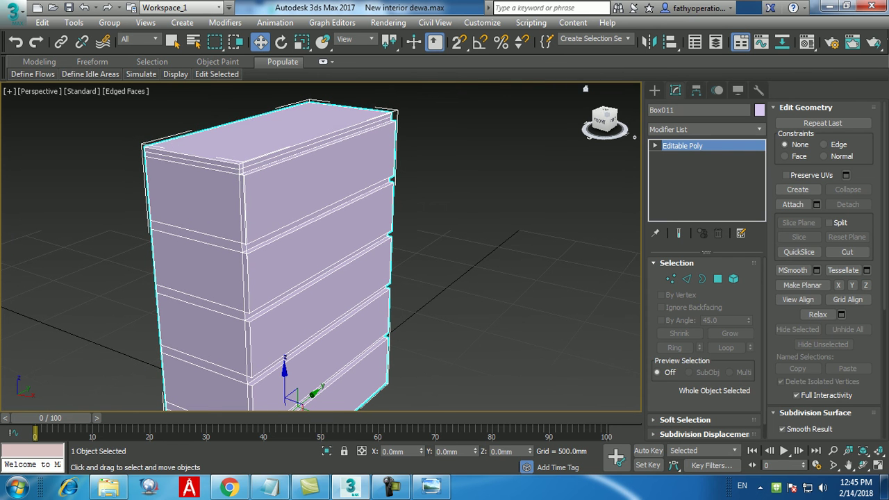
click(717, 278)
scroll(271, 117, up, 3)
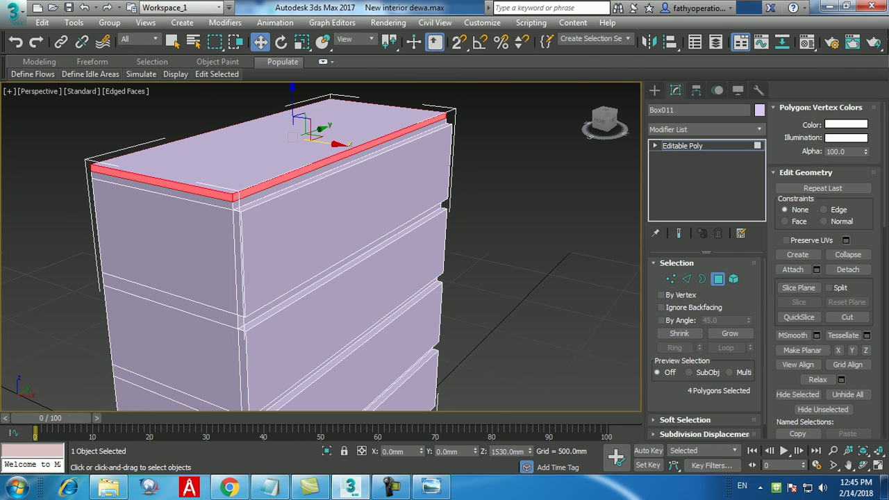
drag(885, 182, 885, 393)
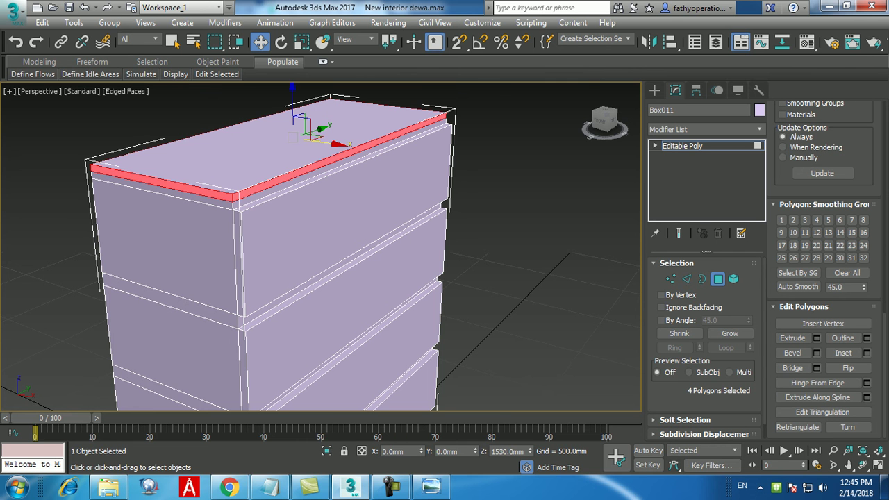
click(817, 338)
Compare the Group, Local Normal and By Polygon extrusion types on the rim at an exaggerated height of about 894 mm.
click(343, 254)
click(375, 262)
drag(330, 273, 330, 264)
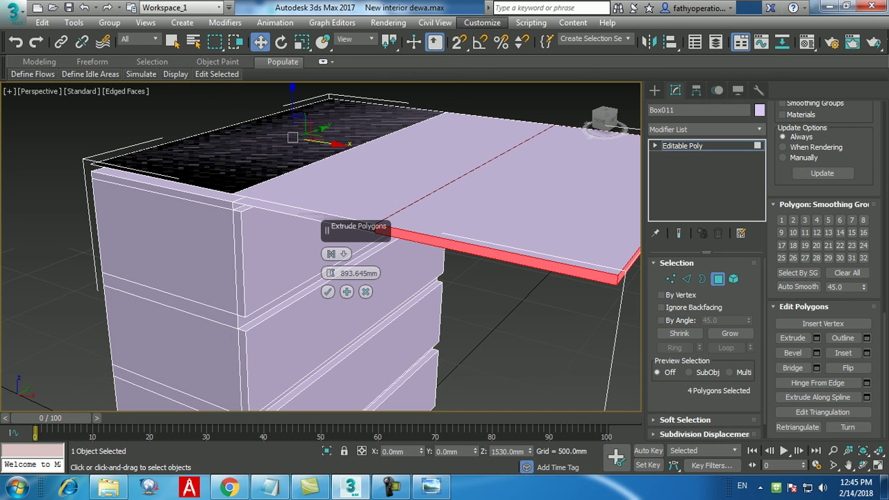
drag(330, 254, 354, 280)
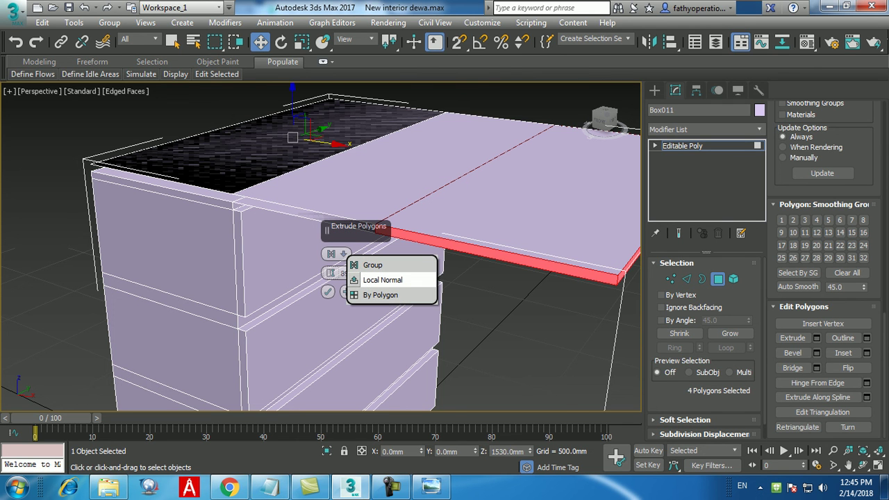
drag(354, 280, 356, 280)
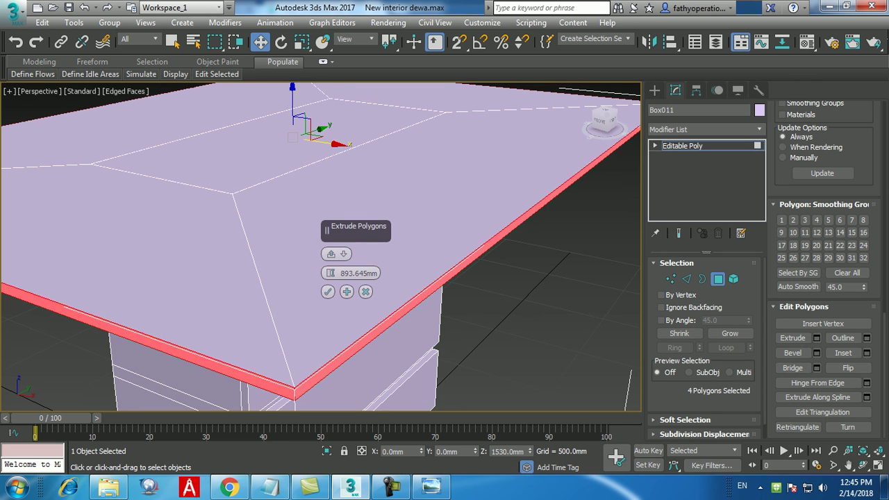
drag(331, 253, 354, 264)
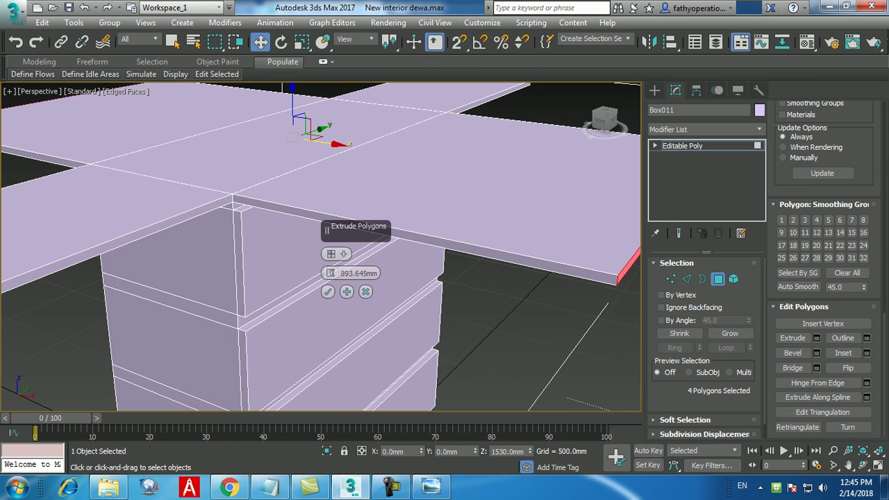
Extrude the four rim polygons outward by 20 mm using Local Normal, deselect them and leave polygon editing.
drag(332, 255, 354, 265)
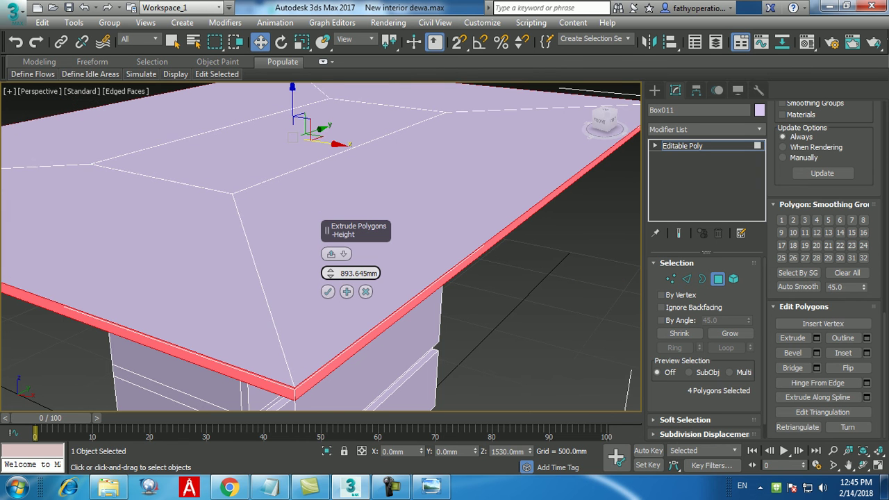
text(20)
key(Return)
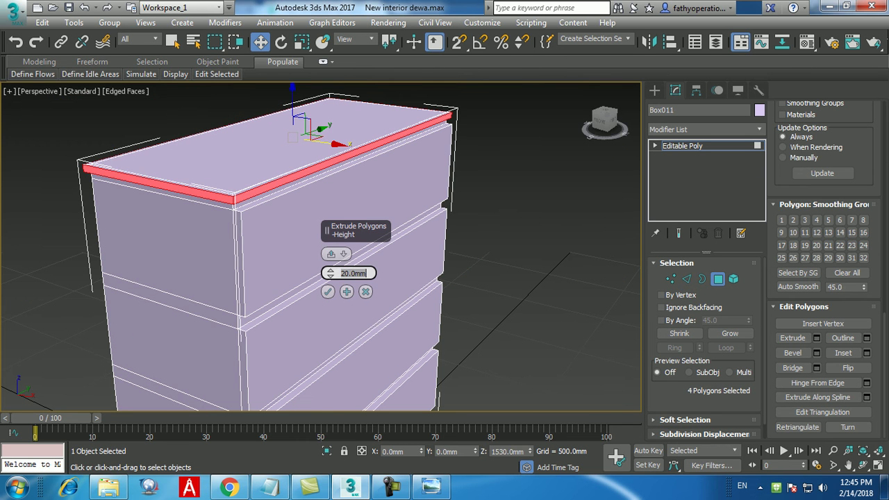
click(327, 291)
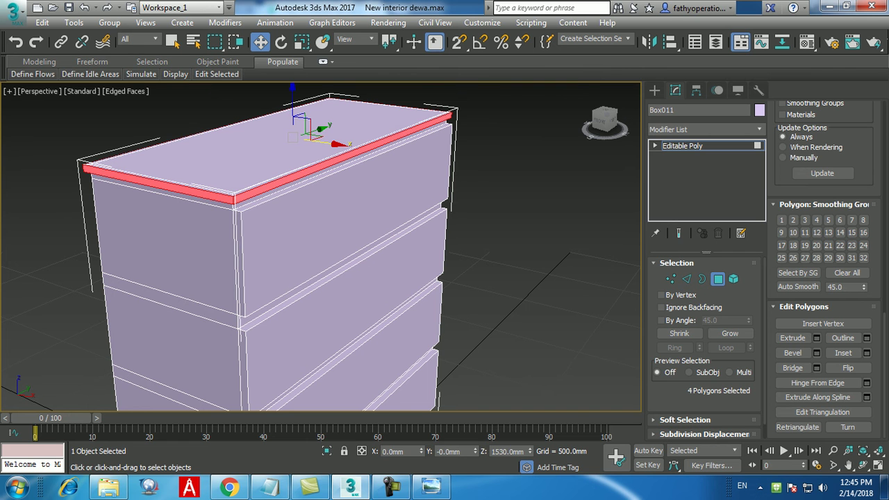
click(514, 191)
click(655, 90)
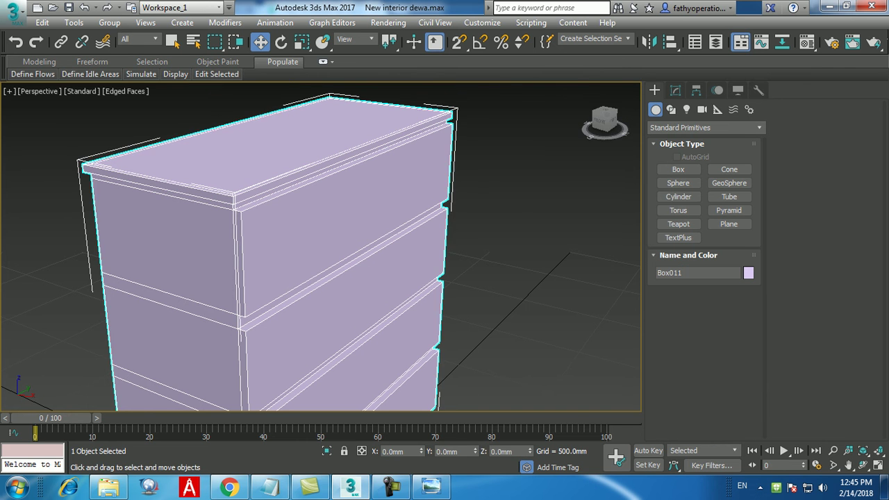
Unhide the room and its other furniture in the Top view, keeping the drawer cabinet selected.
key(alt+w)
key(alt+w)
scroll(326, 239, down, 3)
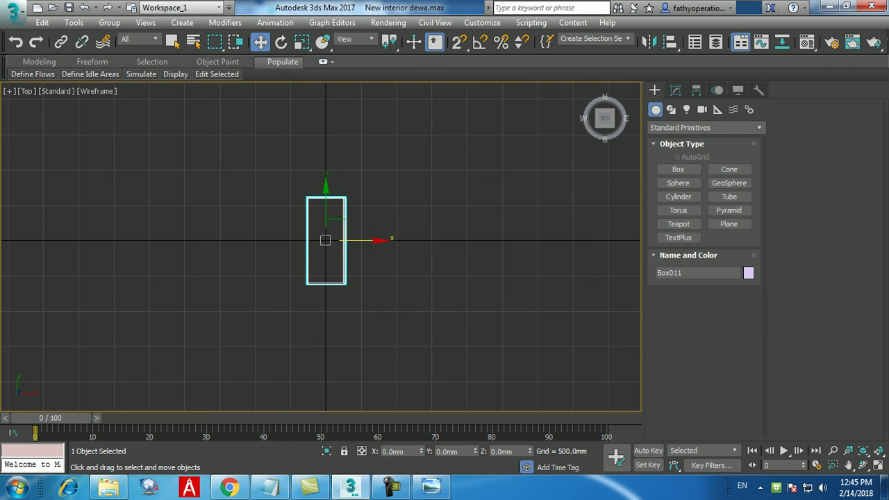
scroll(366, 256, down, 3)
right_click(397, 188)
click(423, 131)
middle_drag(423, 136, 376, 188)
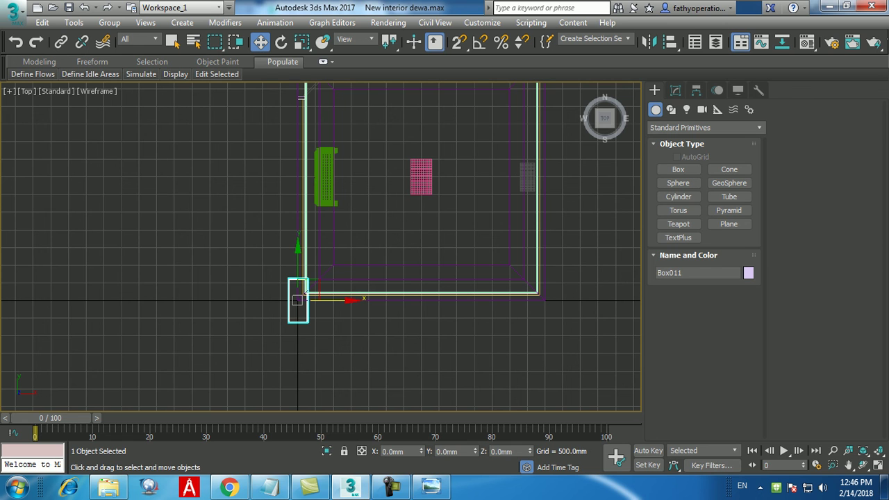
Try Y positions of 300 mm and 3000 mm for the drawer cabinet, settling on 2000 mm.
click(445, 451)
text(300)
key(Return)
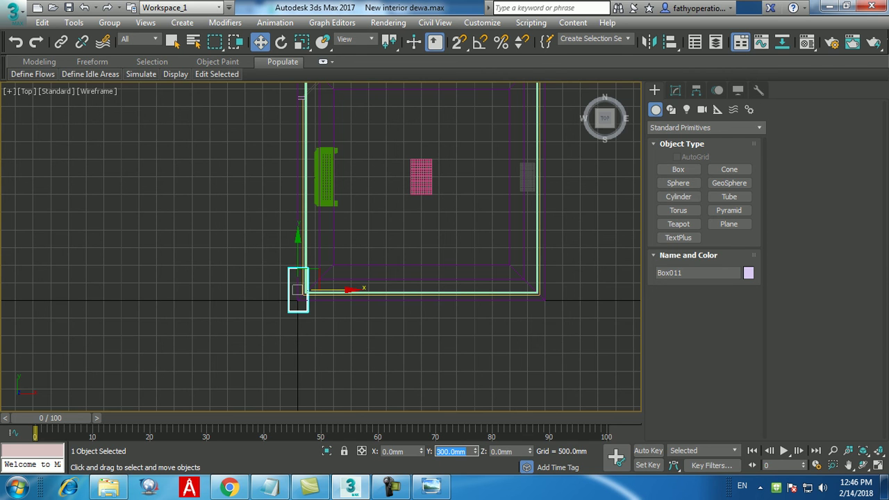
text(3000)
key(Return)
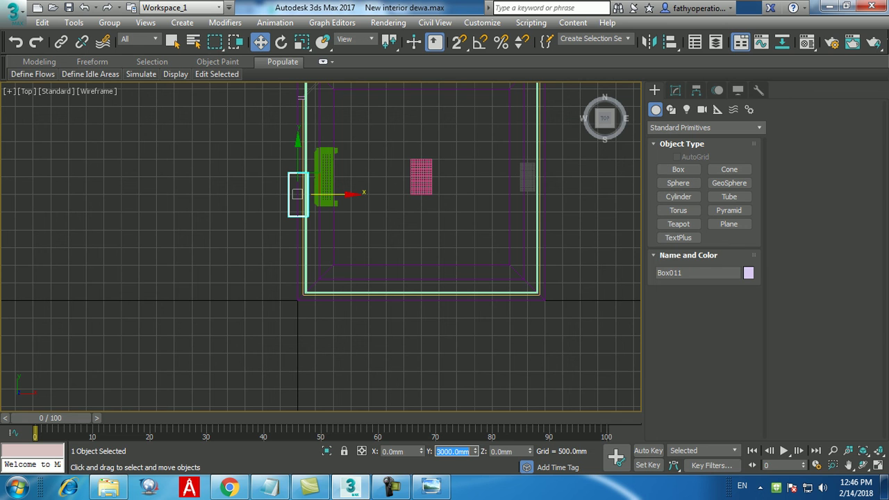
text(2000)
key(Return)
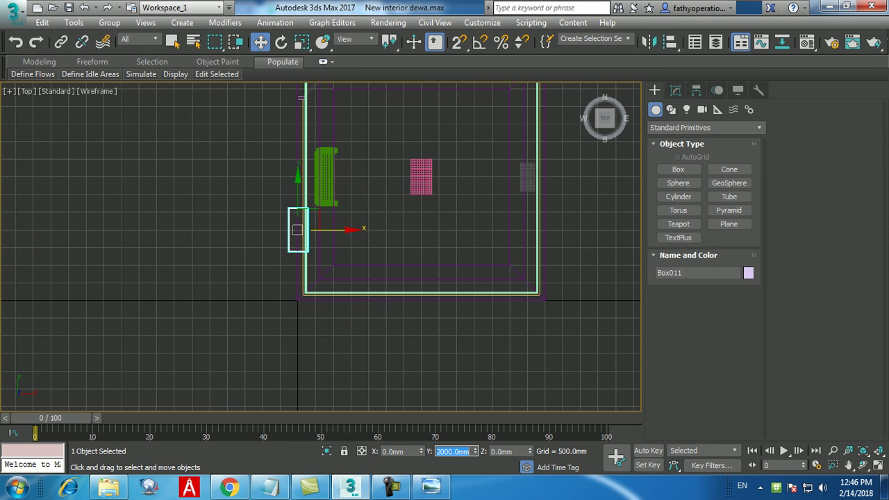
Check the sofa's X position and set the drawer cabinet's X position to 800 mm.
drag(410, 452, 361, 451)
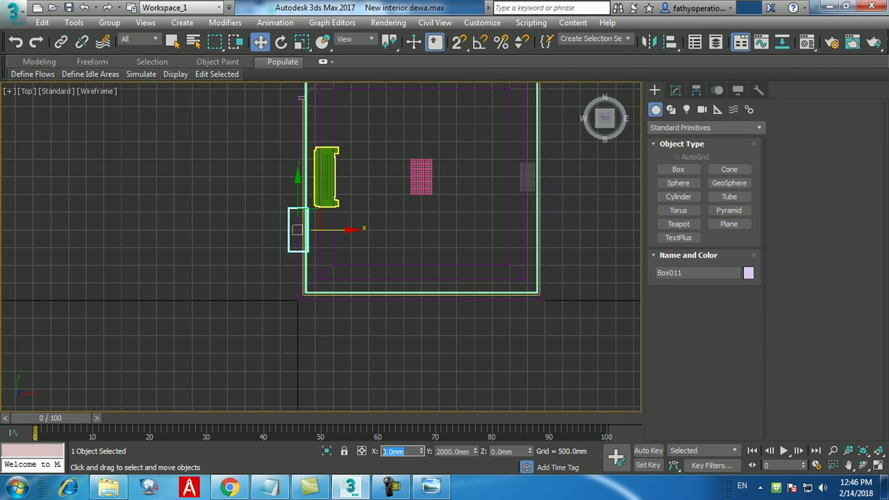
click(334, 184)
click(326, 179)
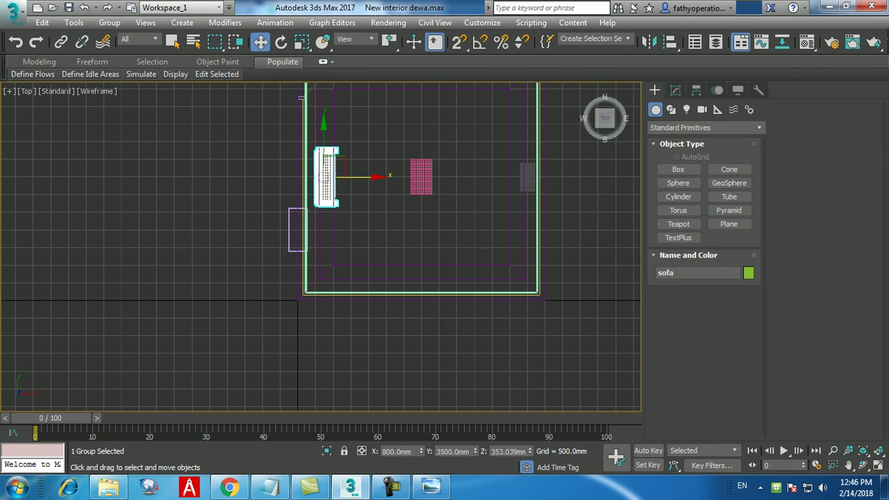
click(297, 230)
double_click(394, 452)
text(800)
key(Return)
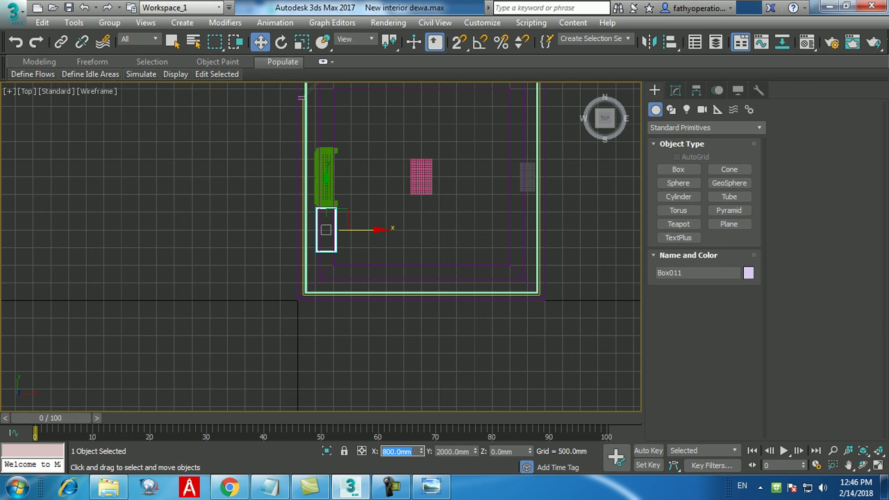
Set the drawer cabinet's Y position to 1800 mm and frame the cabinet in the Perspective view.
key(Tab)
text(1800)
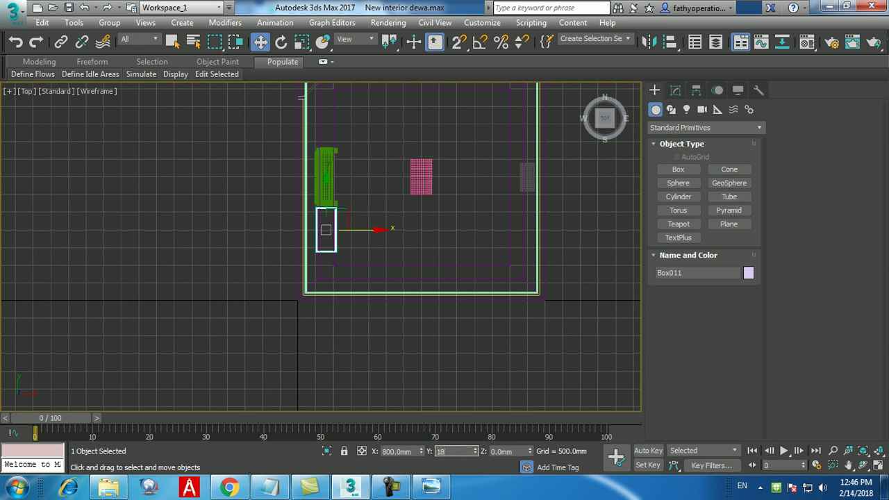
key(Return)
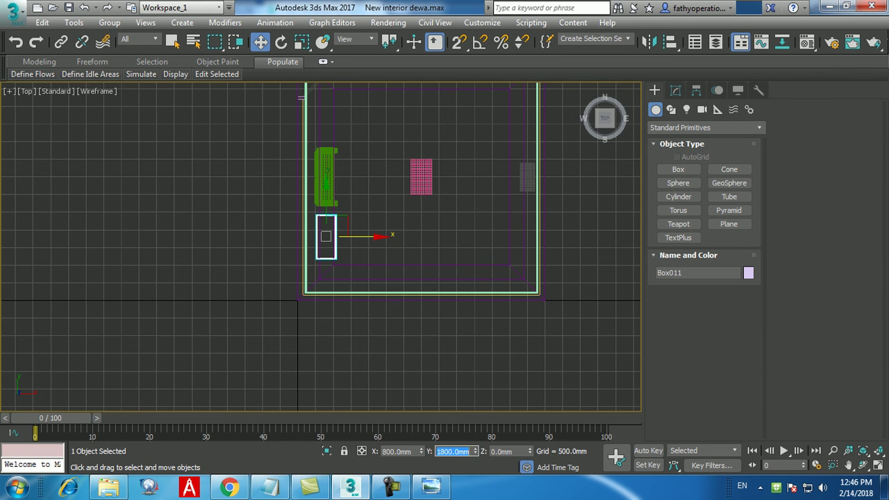
key(alt+w)
key(alt+w)
key(z)
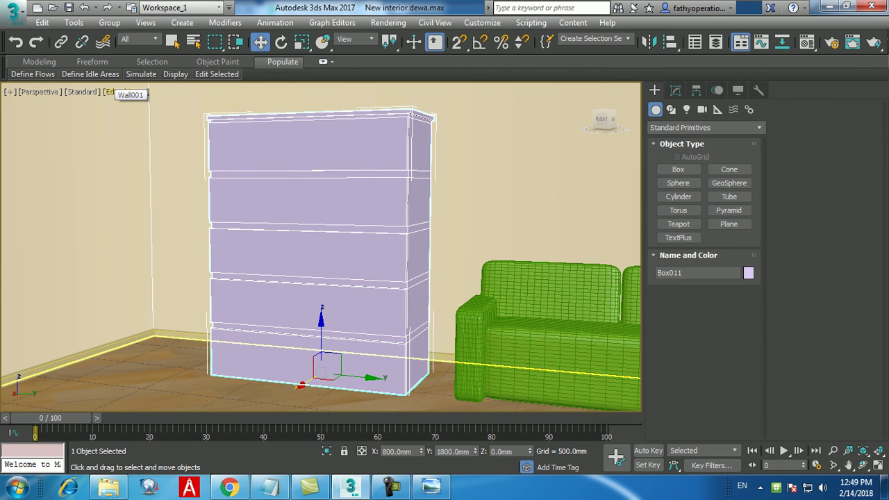
Examine the drawer cabinet's placement beside the sofa and the whole room from inside and outside in Perspective.
middle_drag(254, 276, 243, 316)
scroll(243, 316, down, 5)
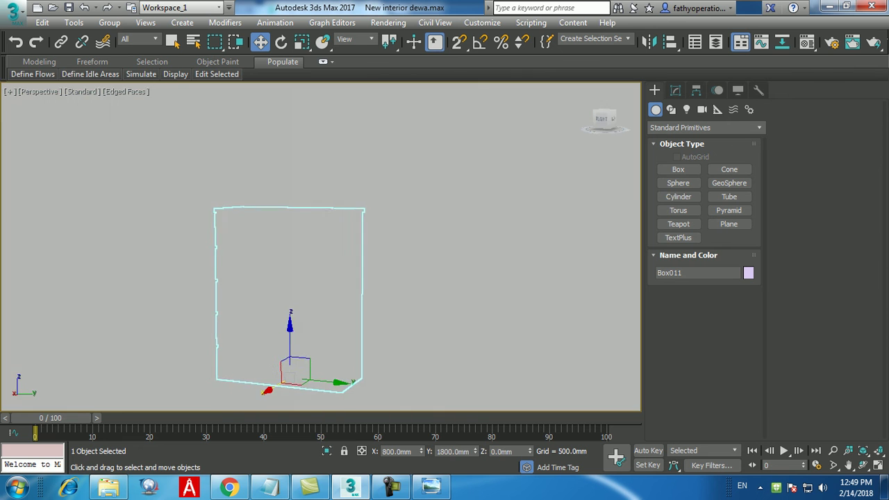
scroll(257, 312, down, 10)
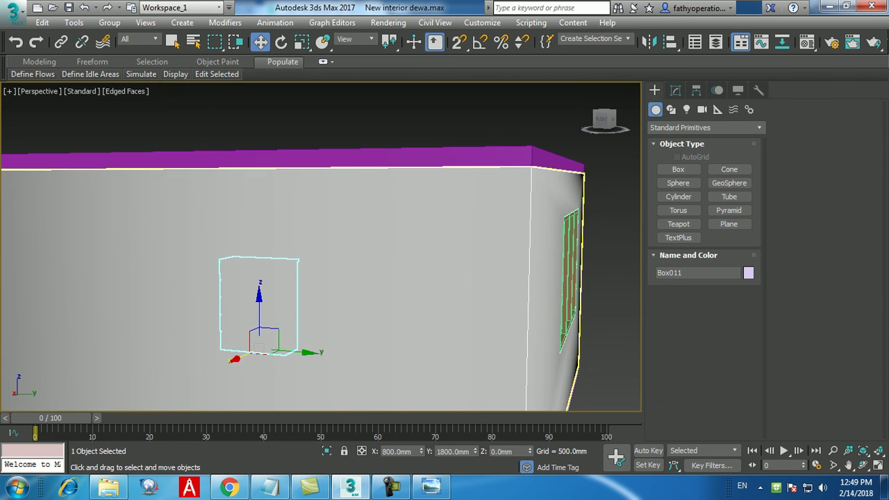
scroll(255, 330, up, 10)
middle_drag(256, 316, 323, 340)
key(Delete)
scroll(321, 277, up, 10)
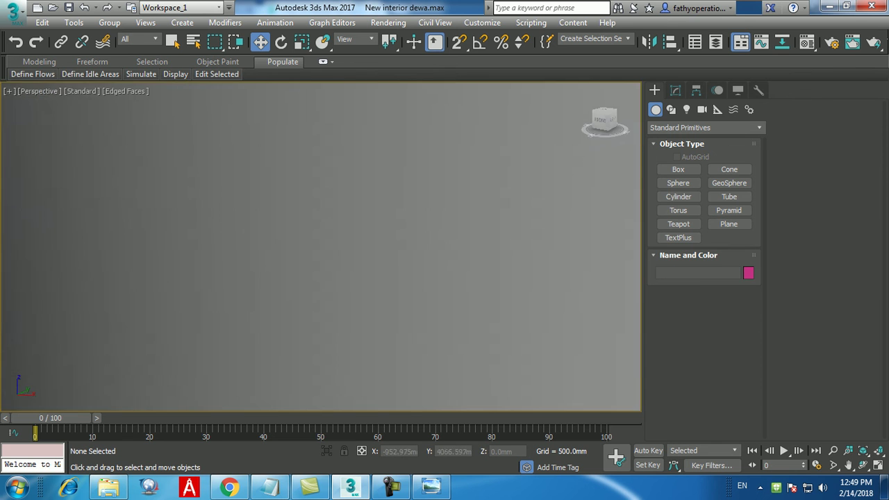
scroll(364, 243, down, 3)
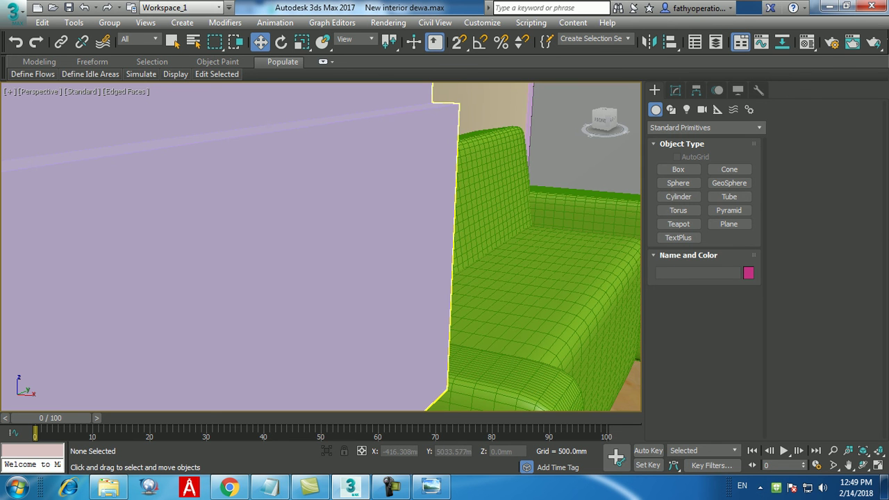
scroll(365, 246, down, 10)
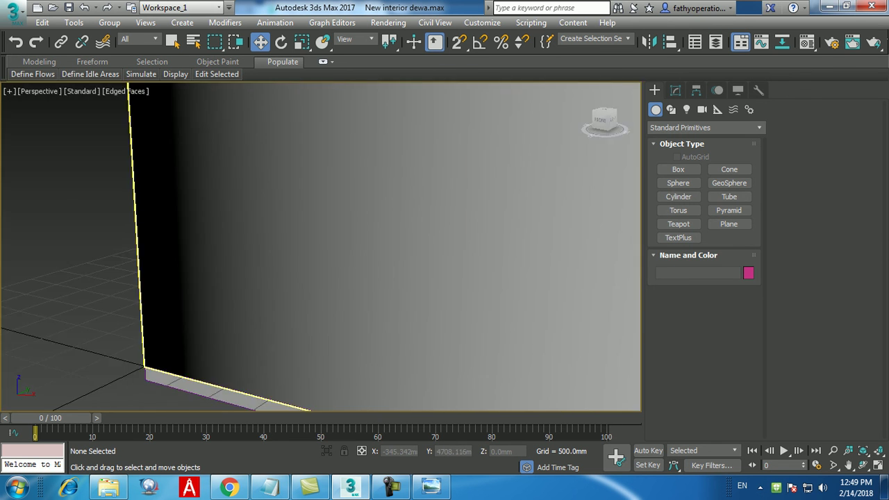
scroll(347, 253, up, 10)
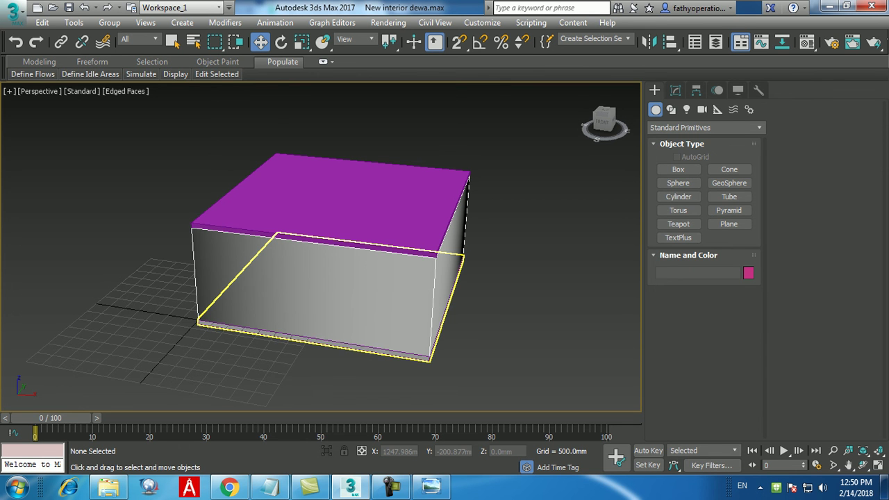
Save the interior scene under its existing file name.
click(13, 12)
click(28, 125)
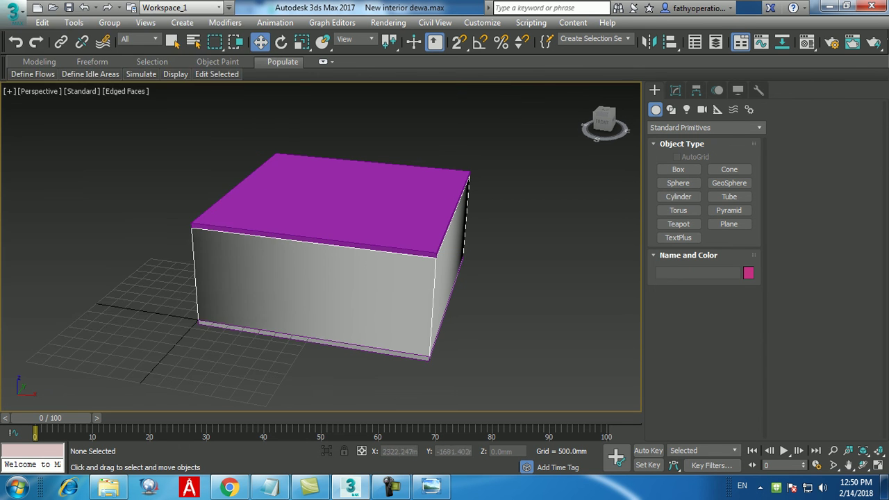
click(391, 488)
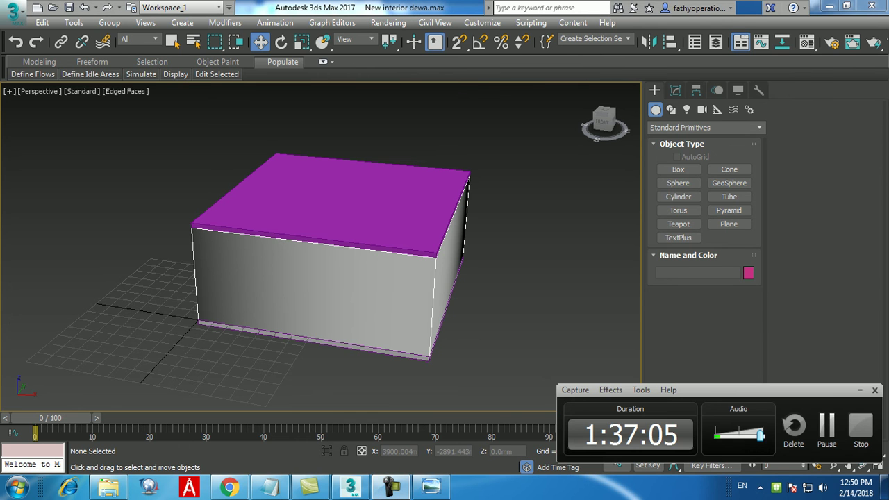